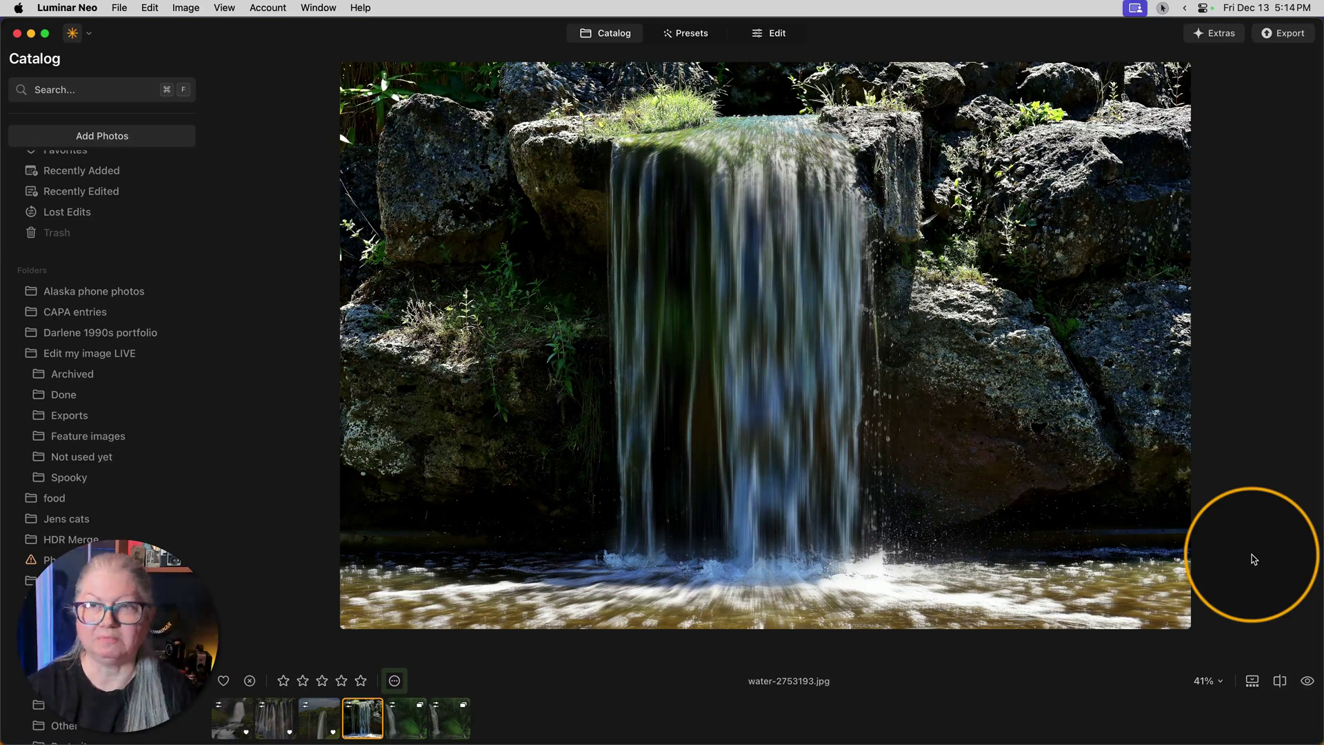
Step: Toggle before/after on the blurred waterfall edit, then view the forest waterfall's unedited original
key(backslash)
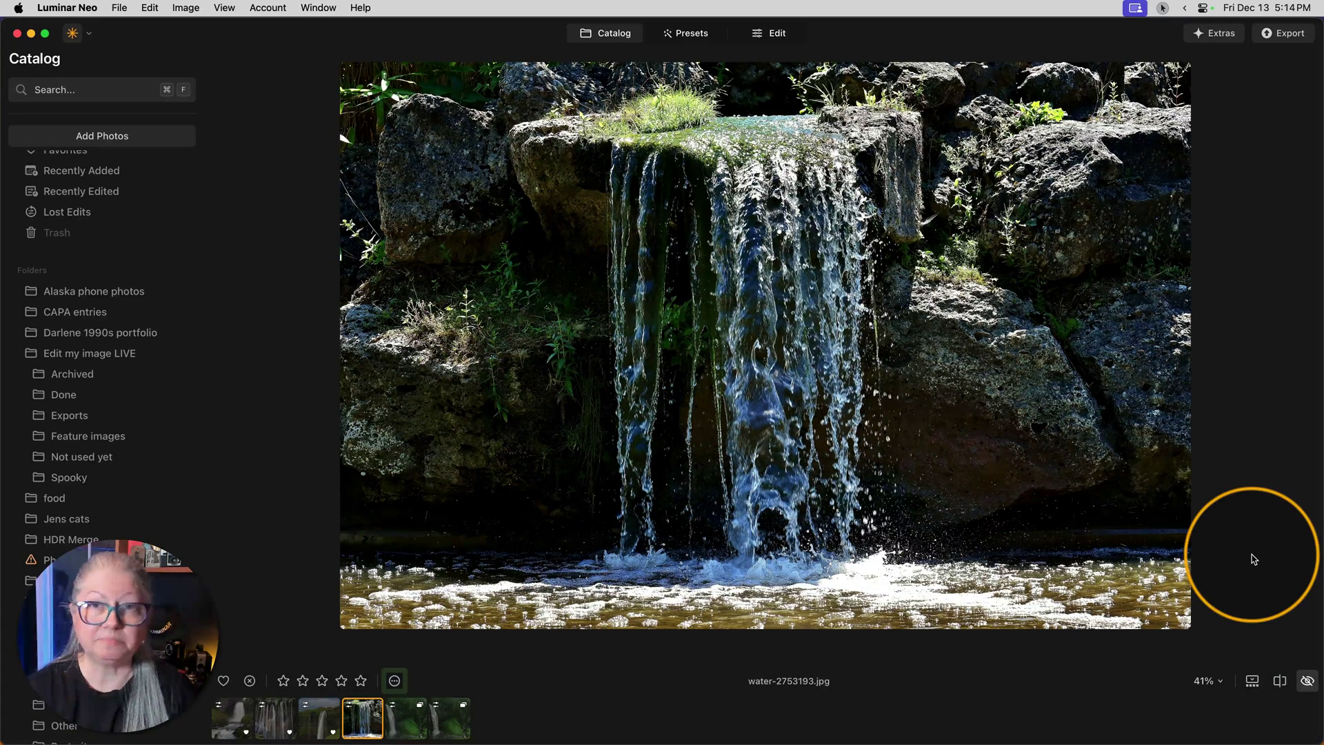
key(backslash)
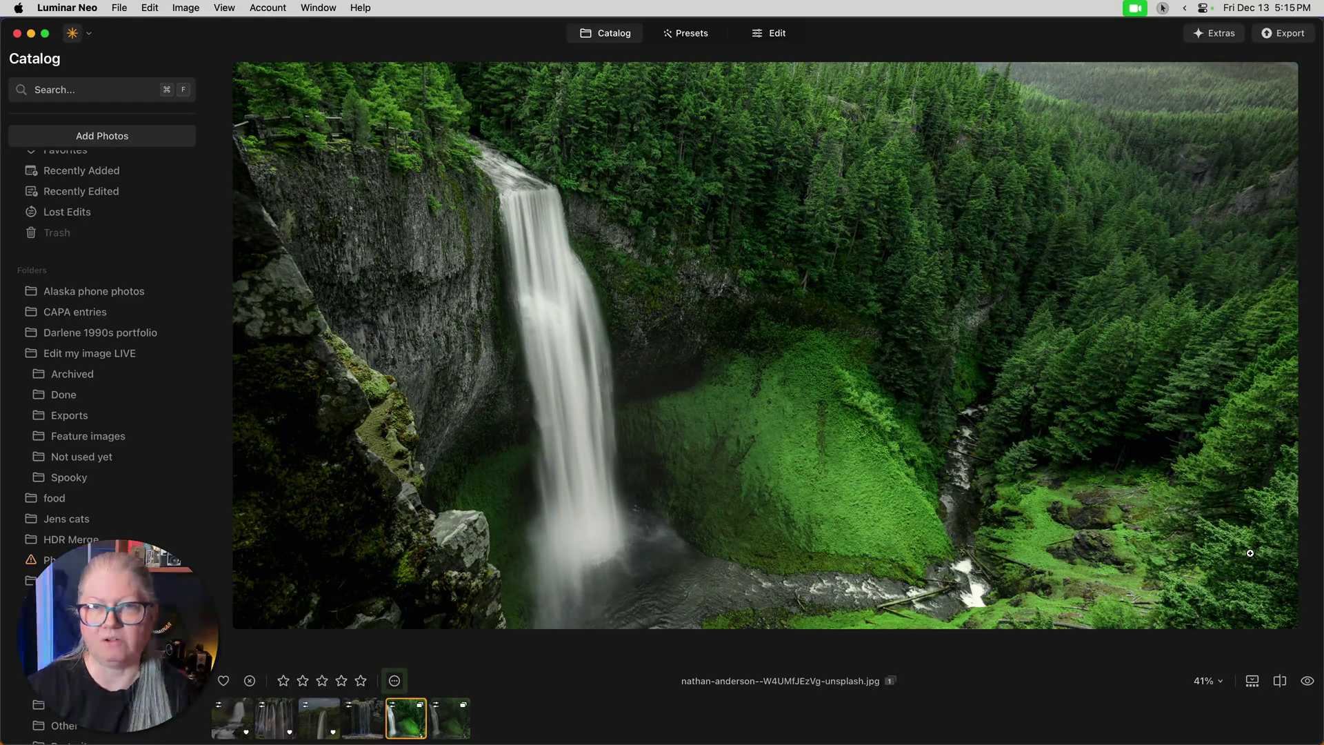
key(backslash)
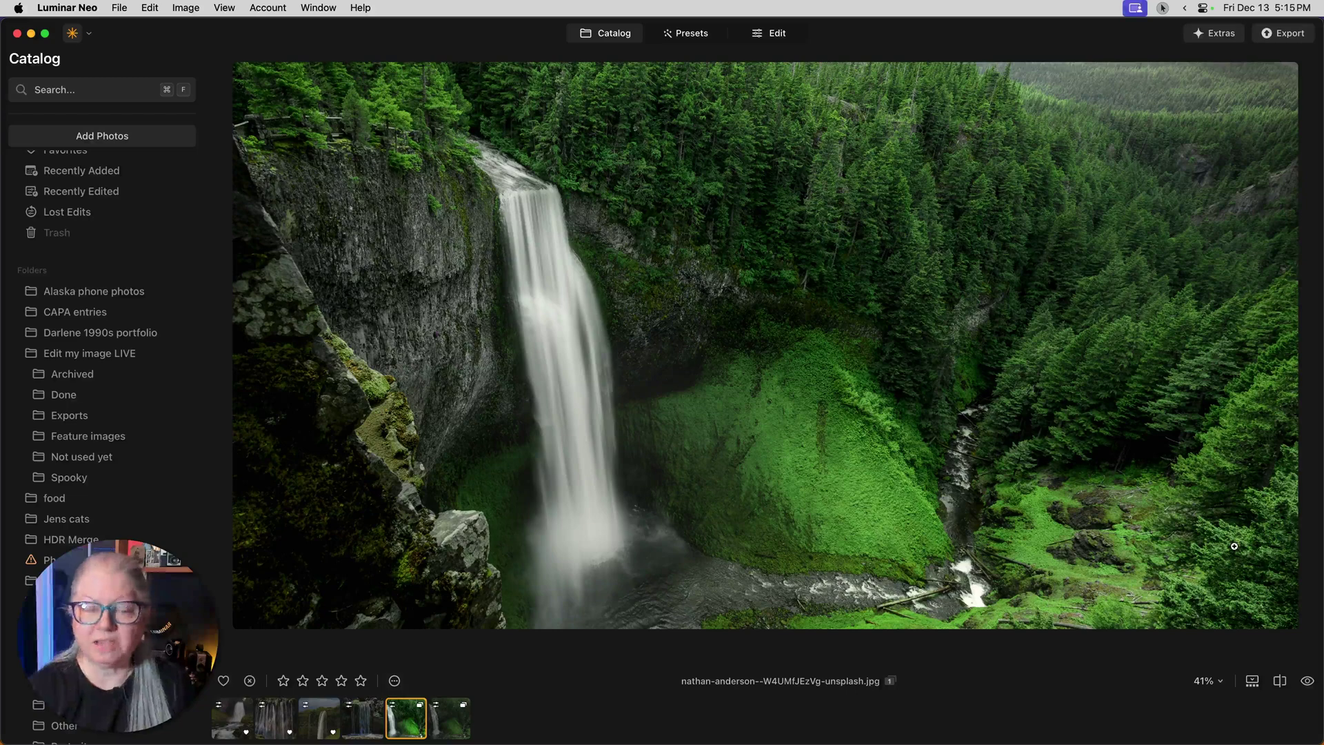
Step: In the catalog grid, check the virtual-copy option and open the right-hand forest waterfall copy in Edit
key(g)
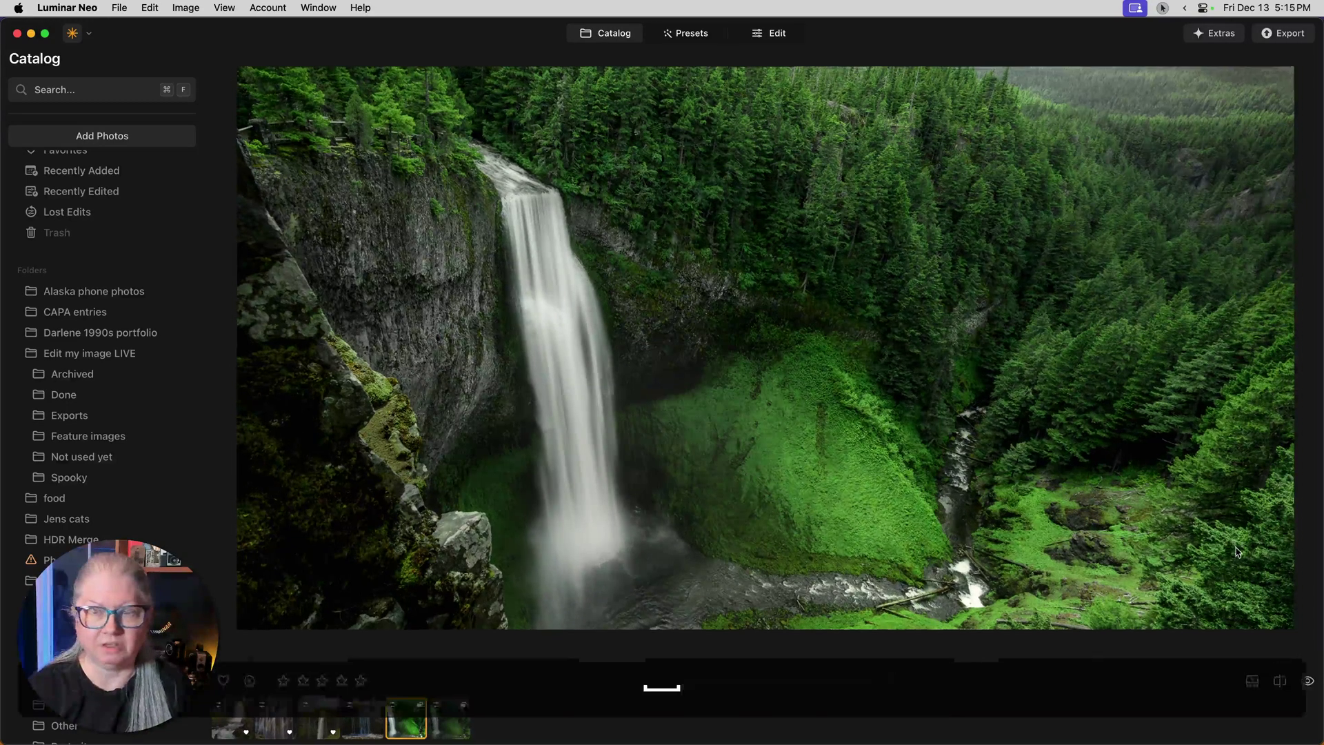
click(1187, 587)
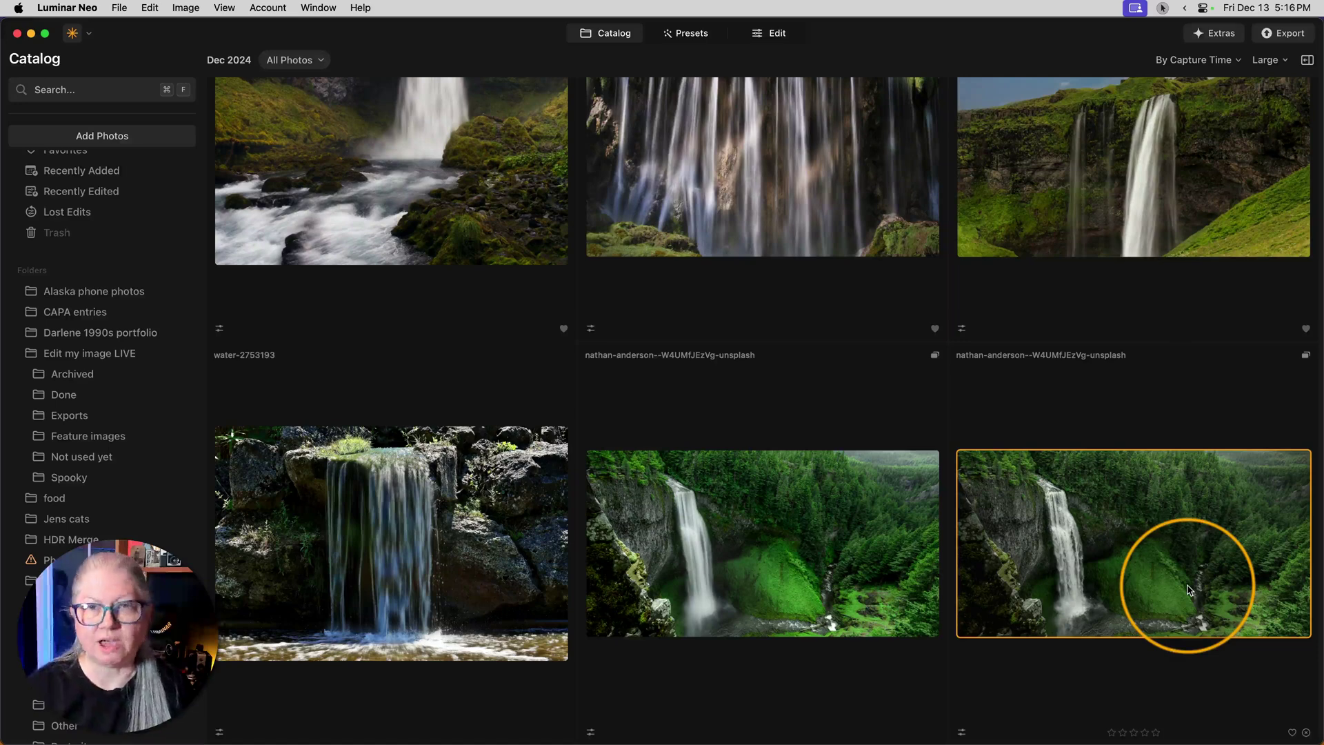
click(800, 510)
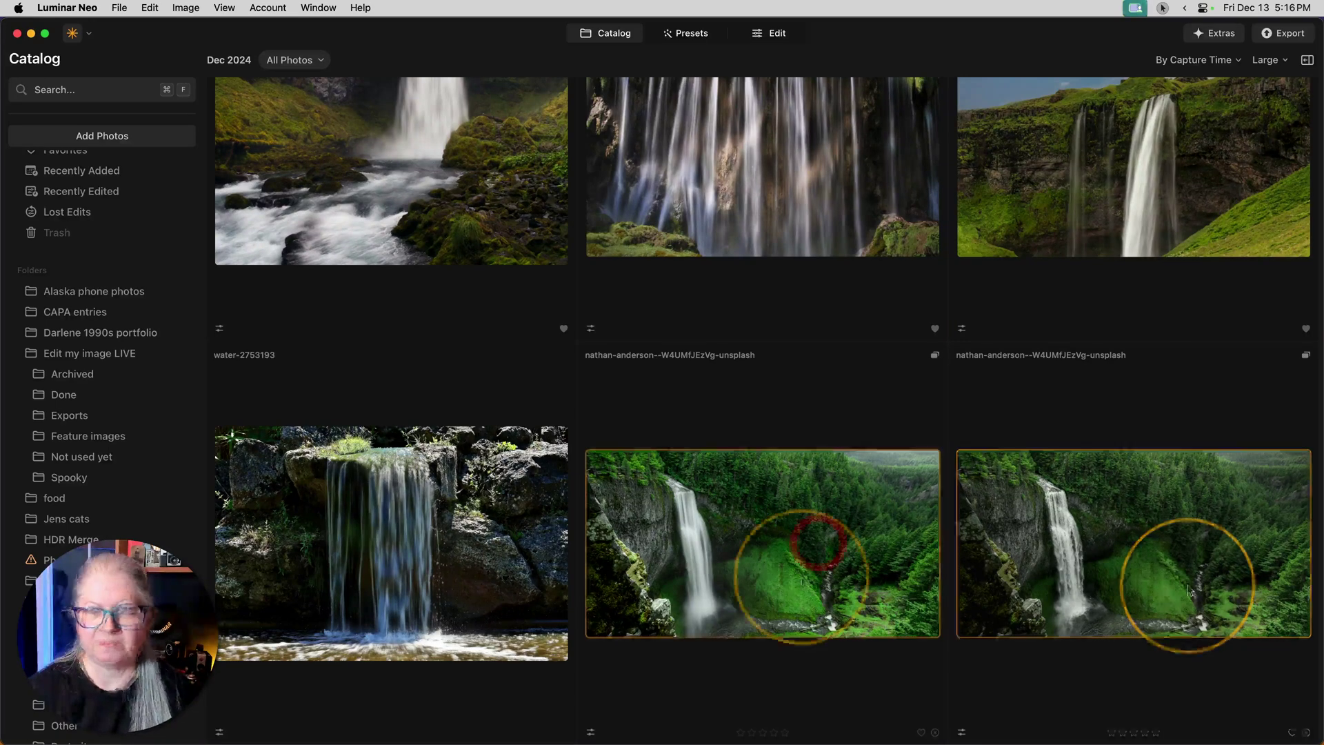
right_click(857, 503)
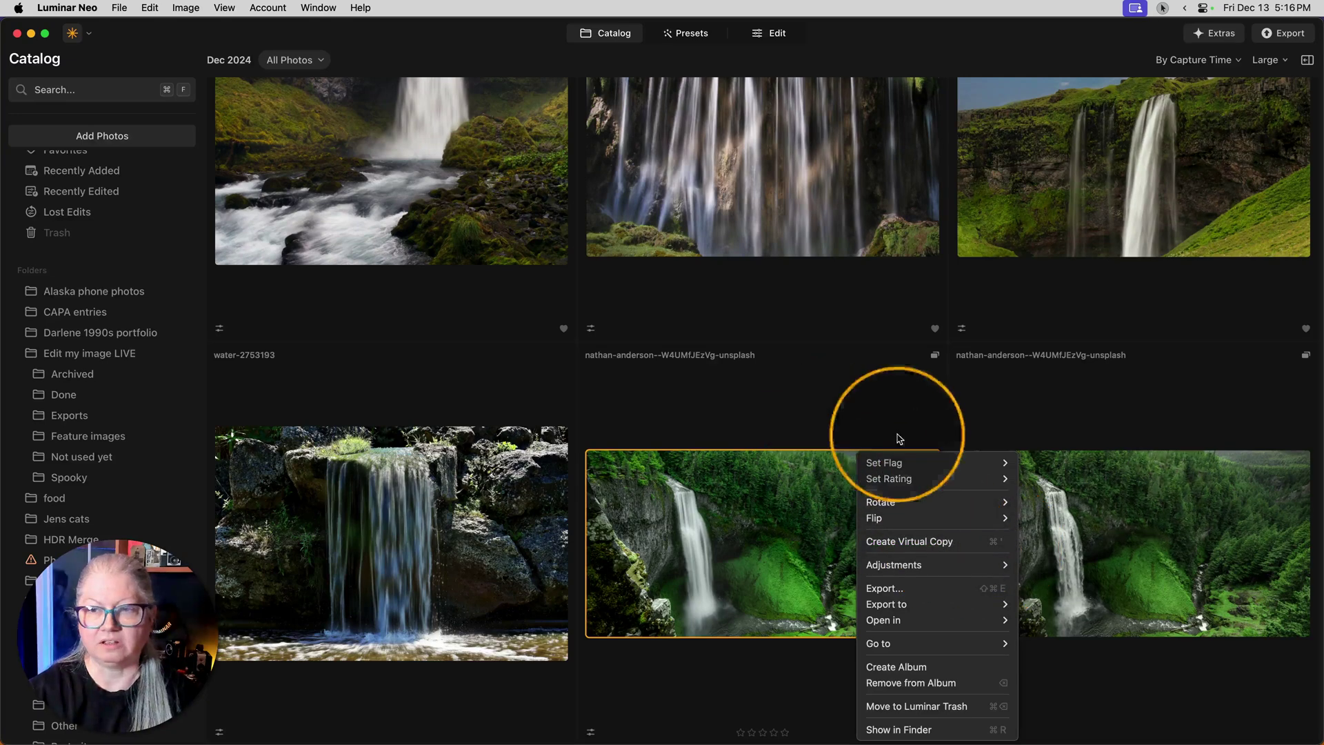
click(1144, 500)
click(1151, 507)
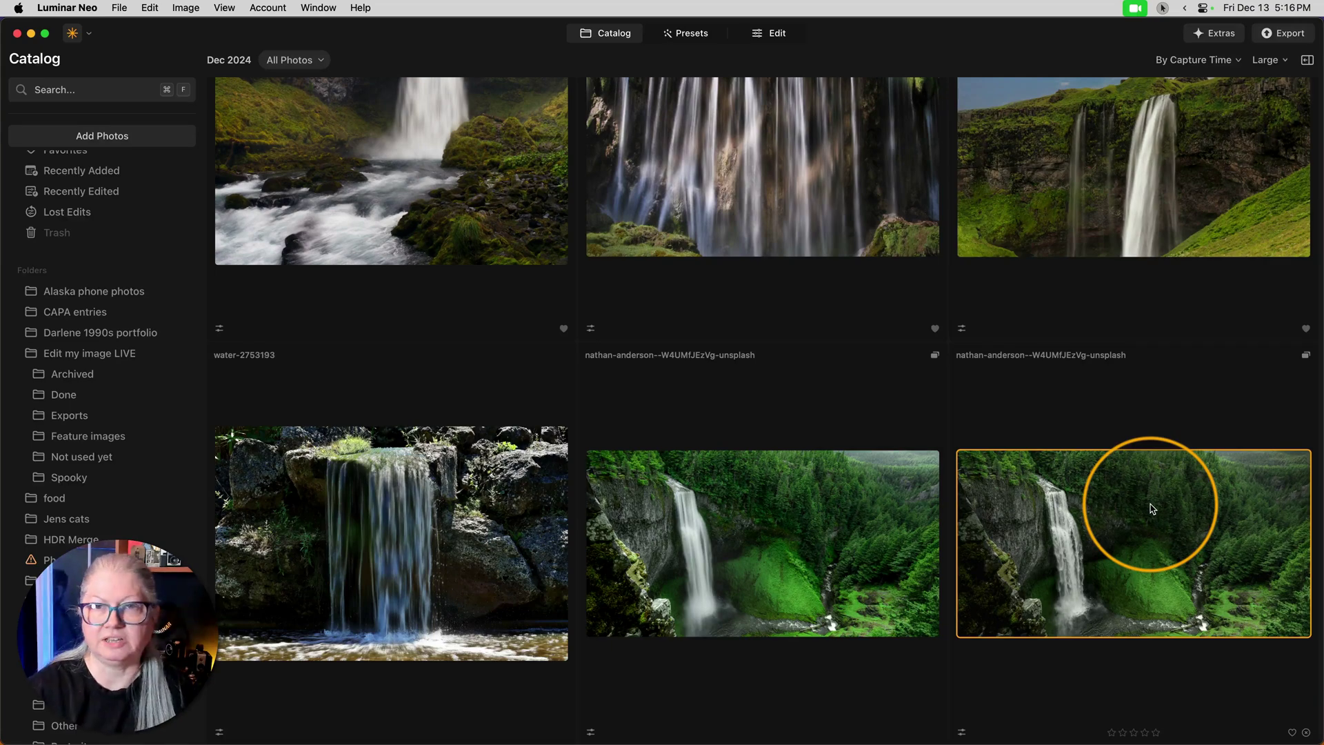
key(e)
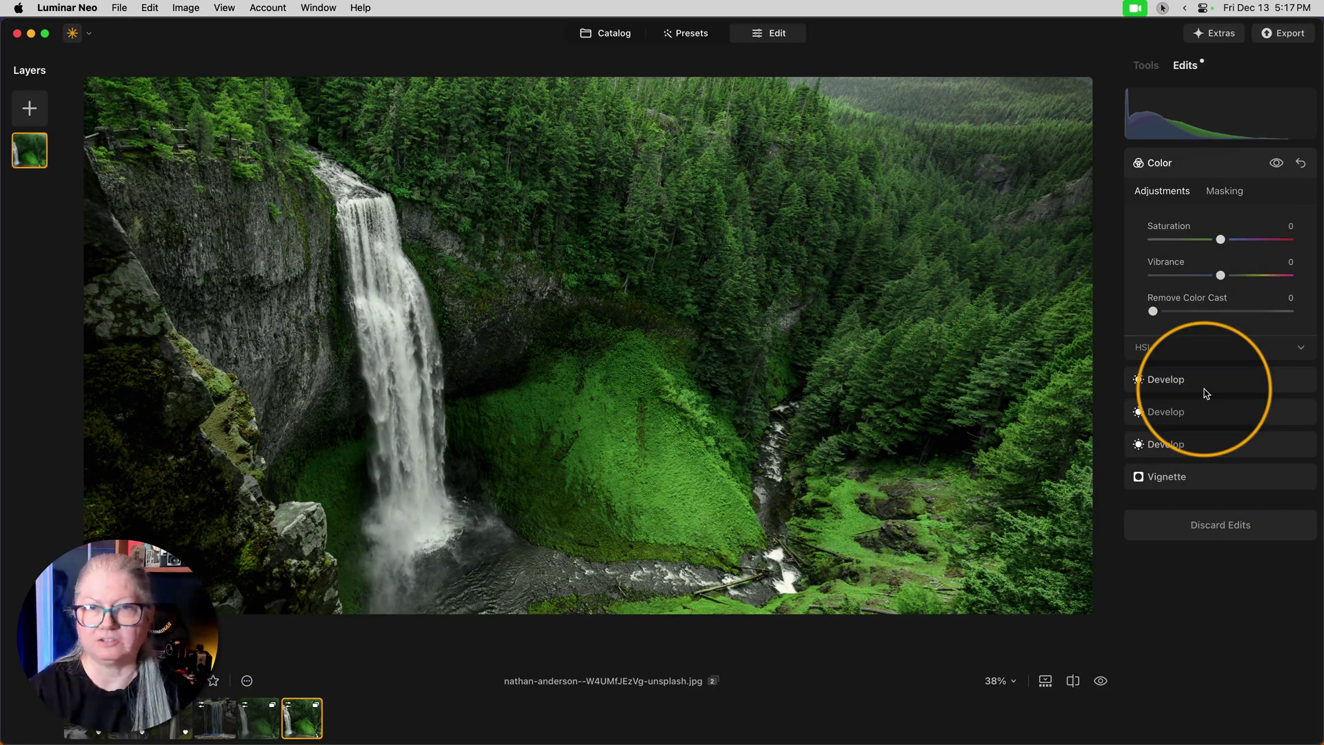
Step: Toggle the forest waterfall between its edited and original looks
key(backslash)
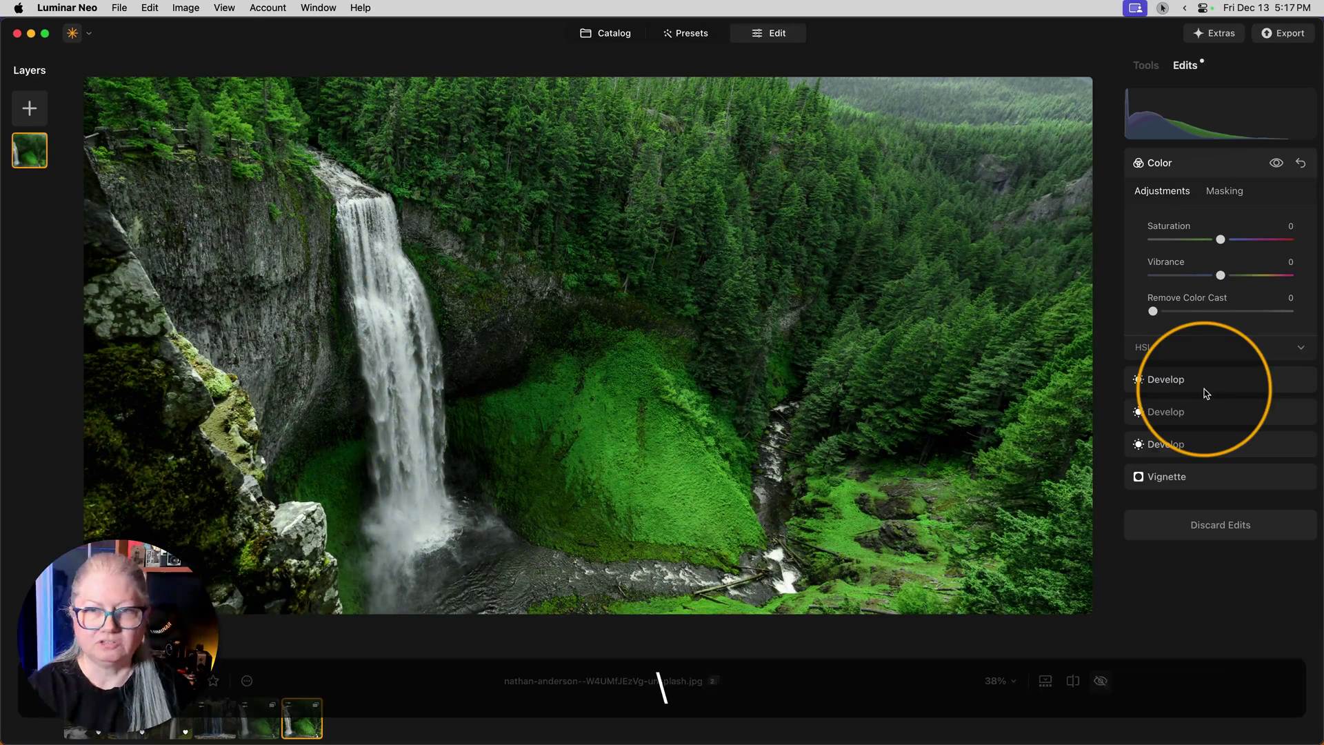
key(backslash)
key(backslash)
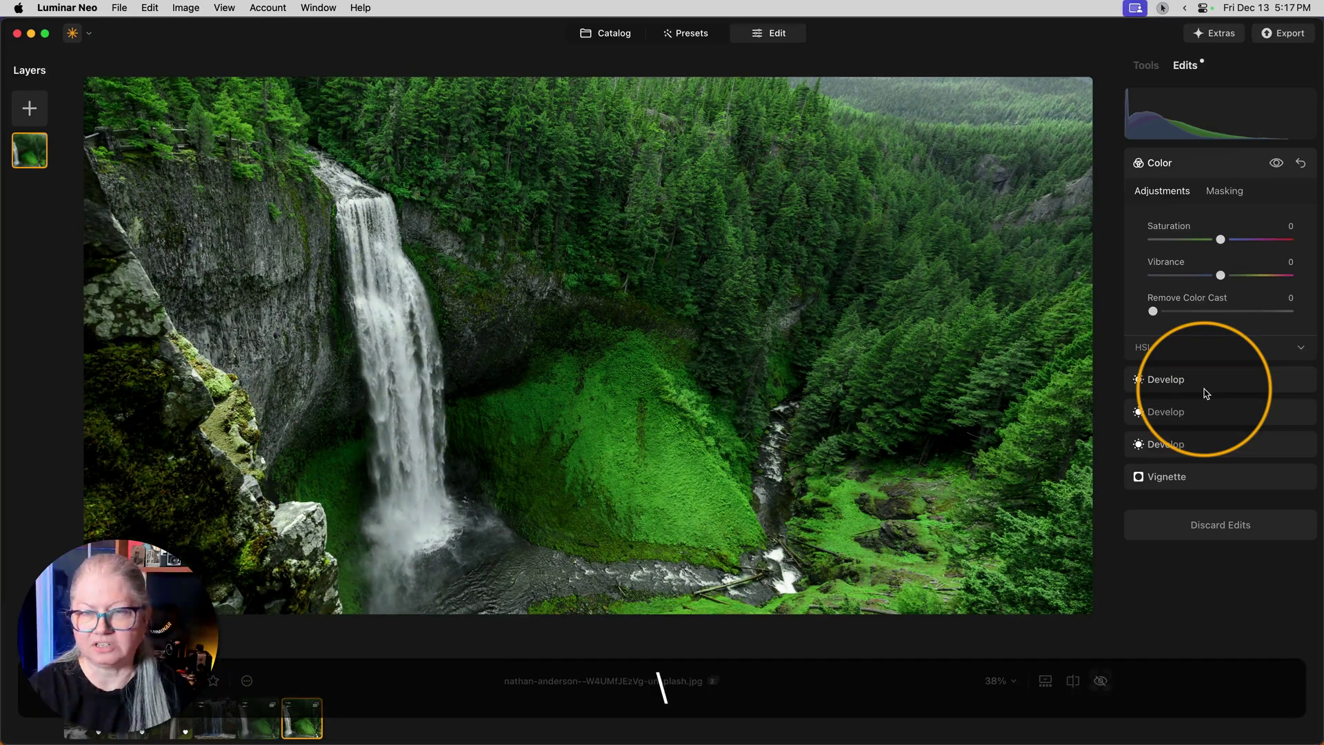
key(backslash)
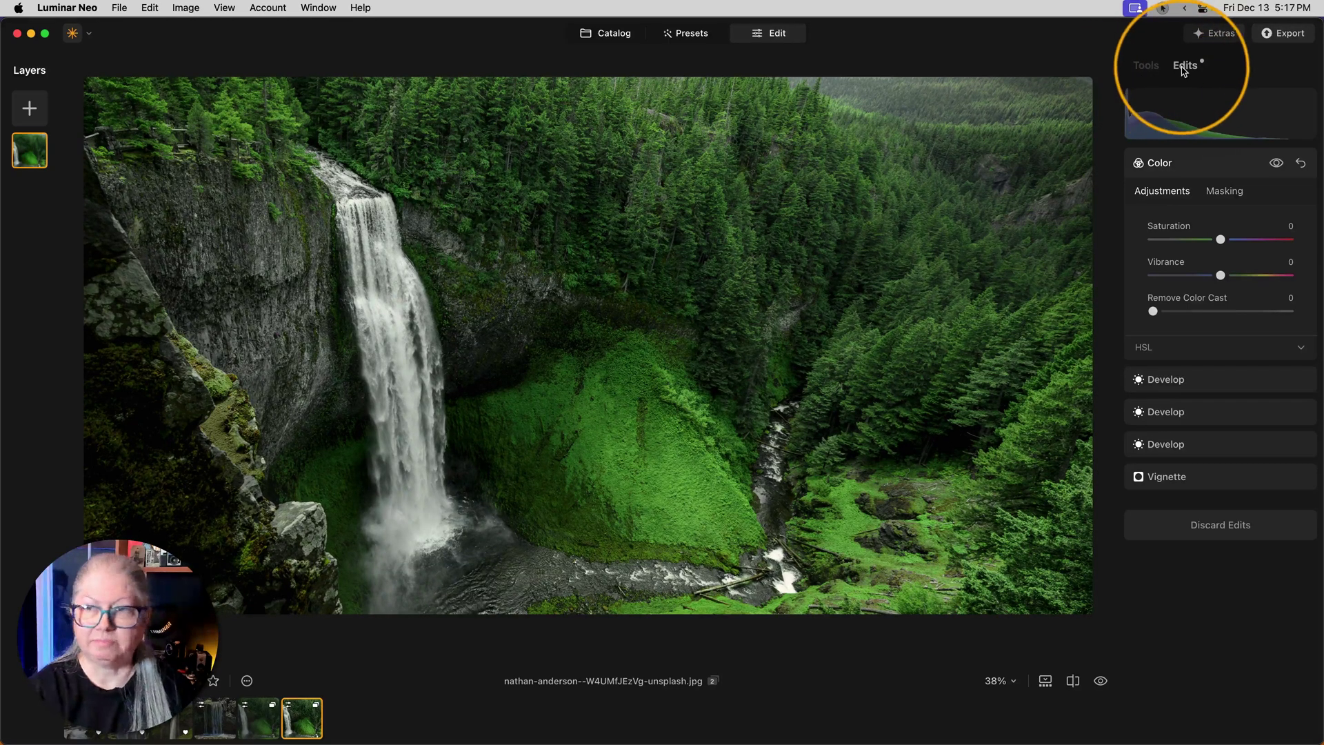
Step: Show the Tools list scrolled down to the Creative section
click(1146, 67)
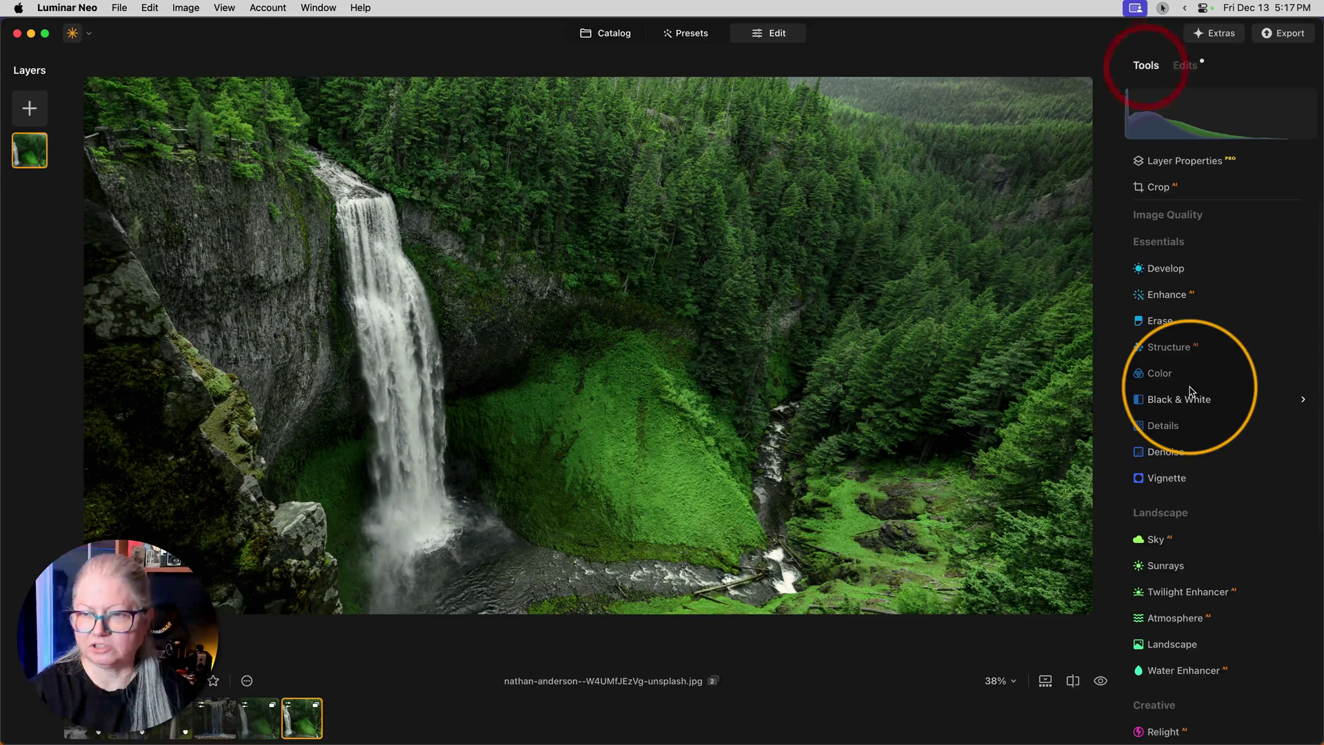
scroll(1191, 391, down, 4)
scroll(1193, 387, down, 2)
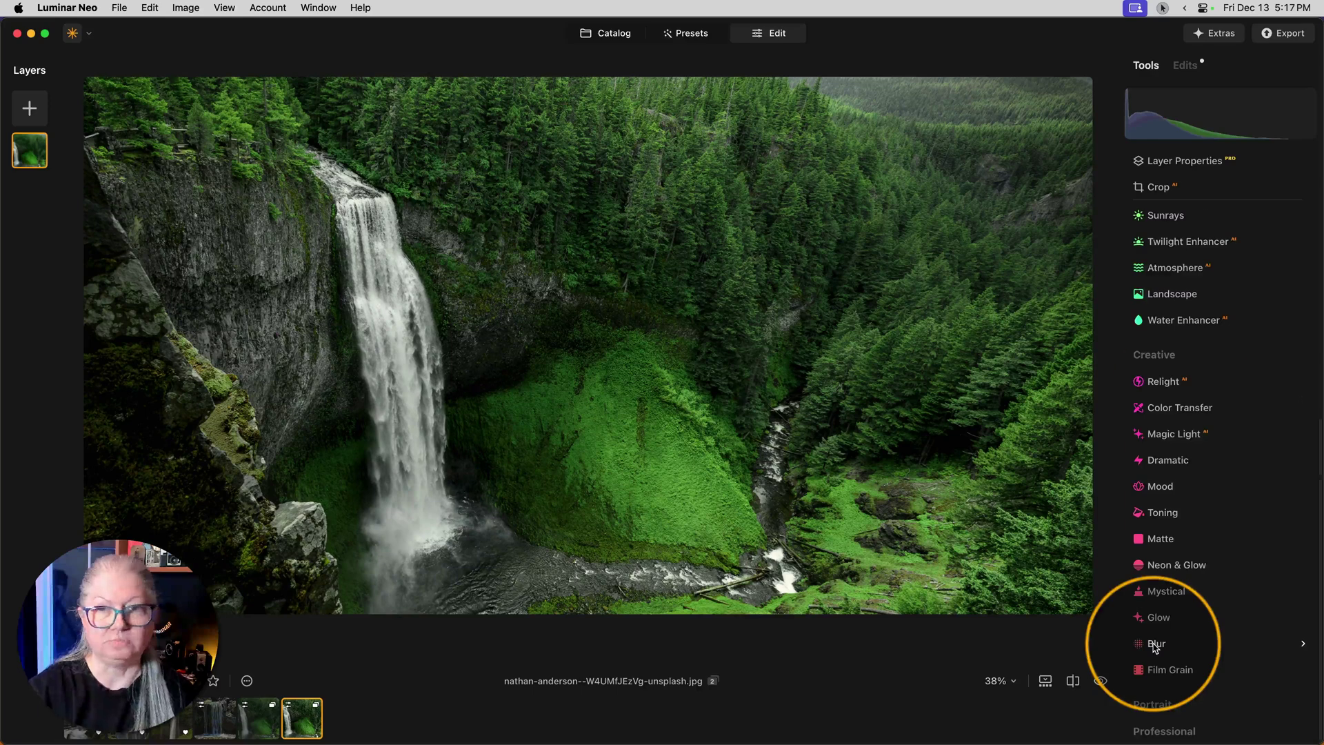
Step: Hide the filmstrip and set a Motion blur at Amount 100, Angle 80
click(1155, 645)
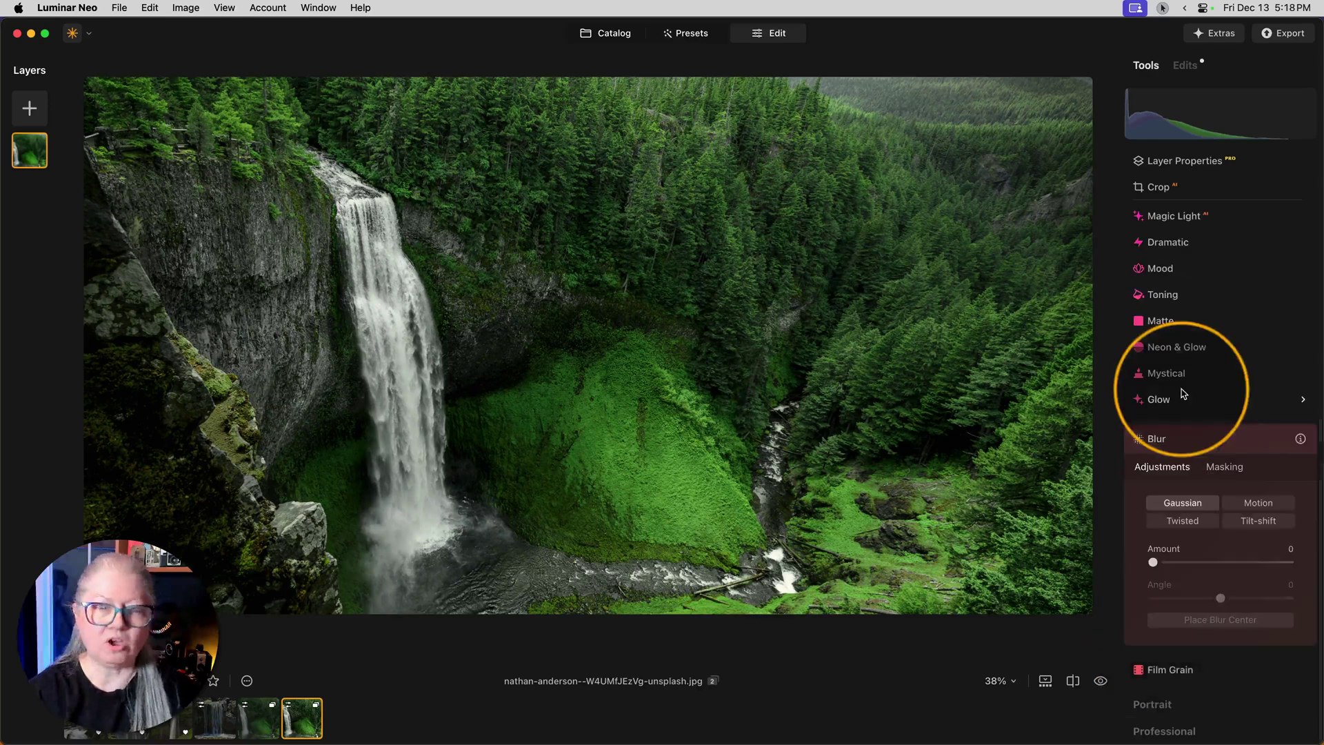
click(1045, 683)
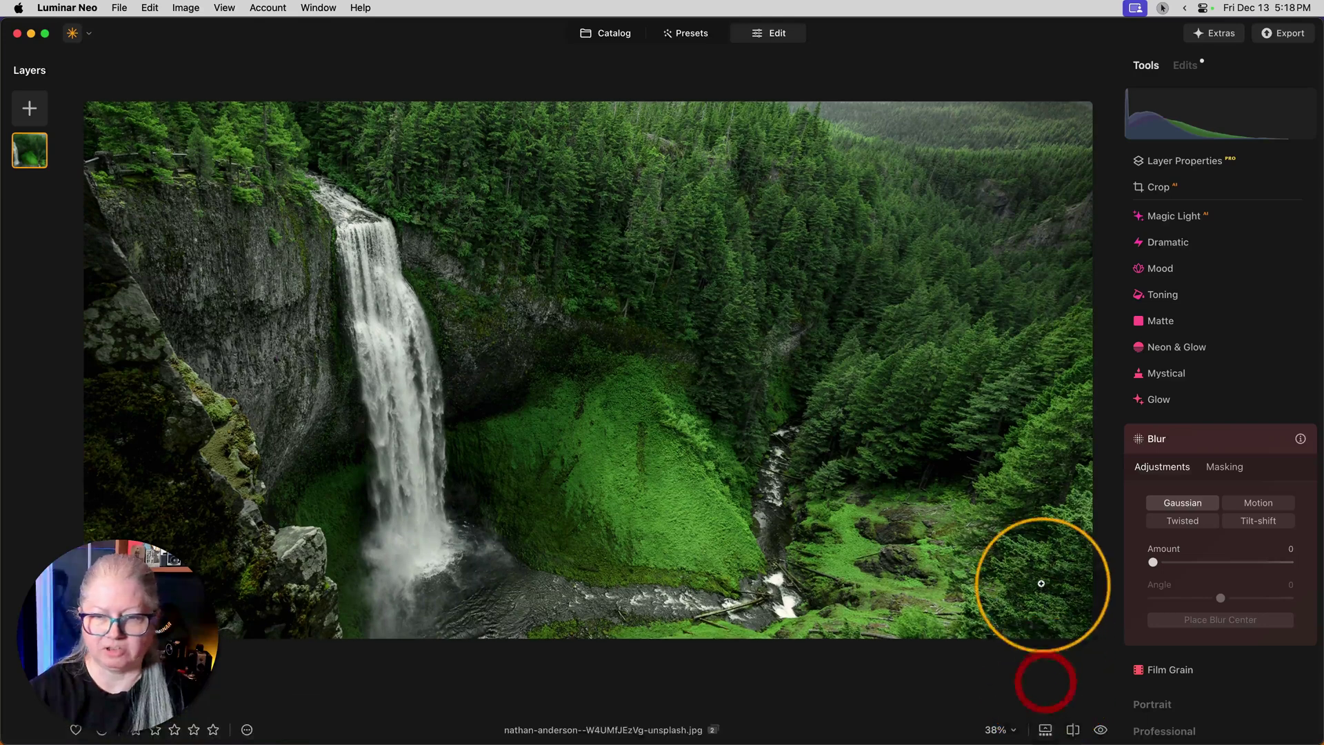
click(1258, 504)
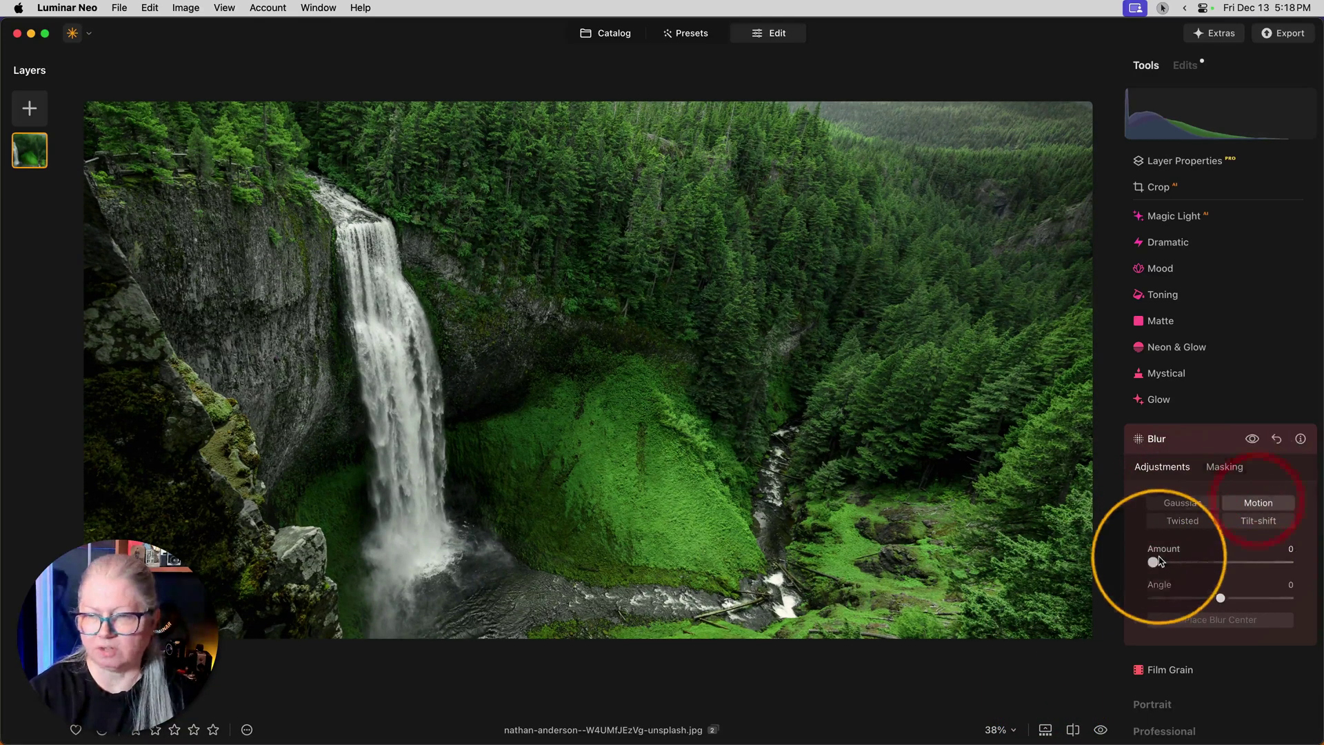
drag(1154, 562, 1233, 562)
click(1231, 562)
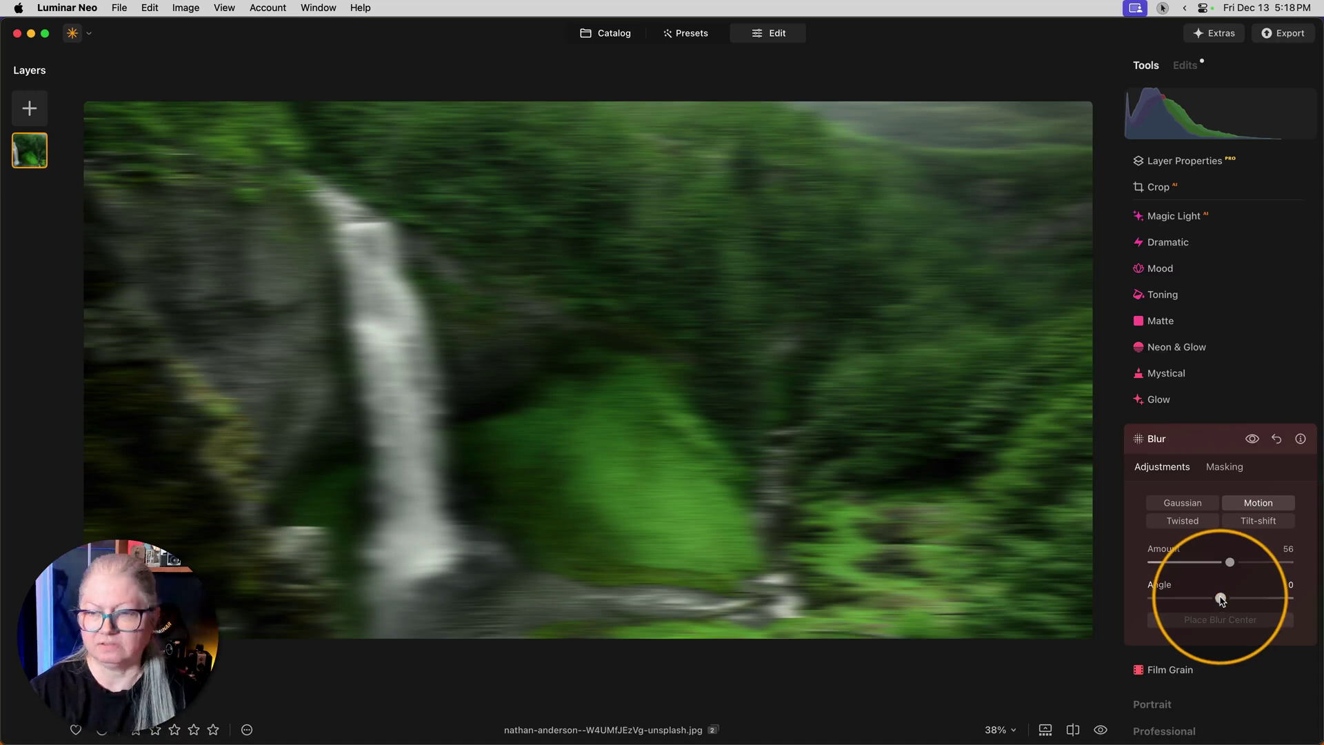
drag(1222, 599, 1309, 600)
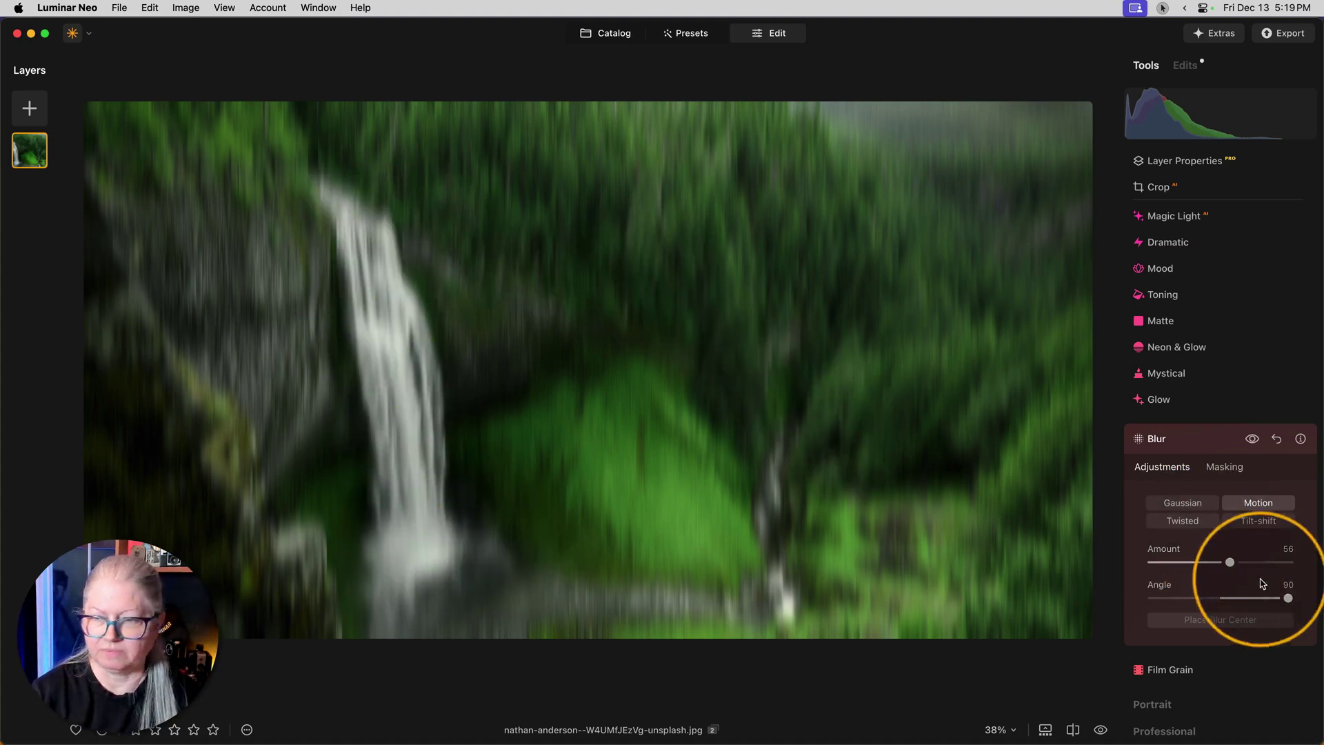
mouse_move(1287, 598)
mouse_down()
mouse_move(1258, 597)
mouse_move(1280, 599)
mouse_up()
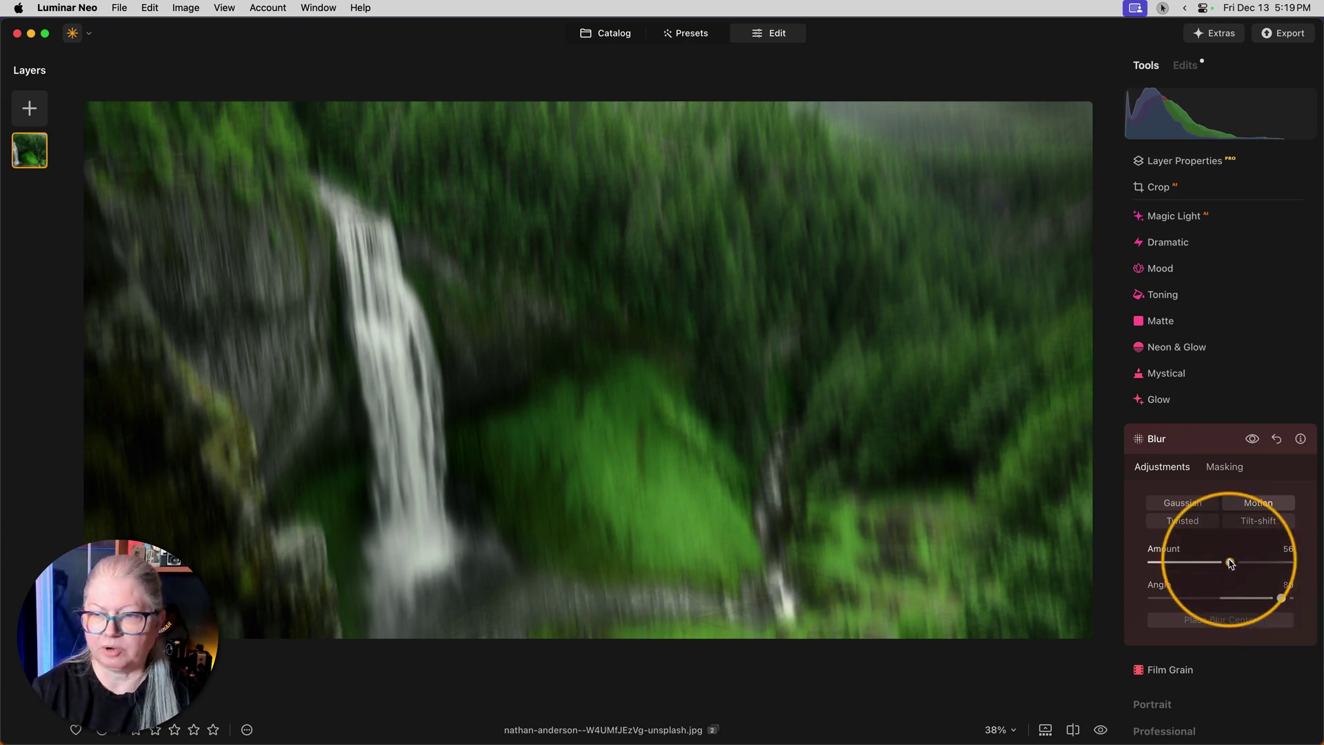
drag(1231, 563, 1288, 562)
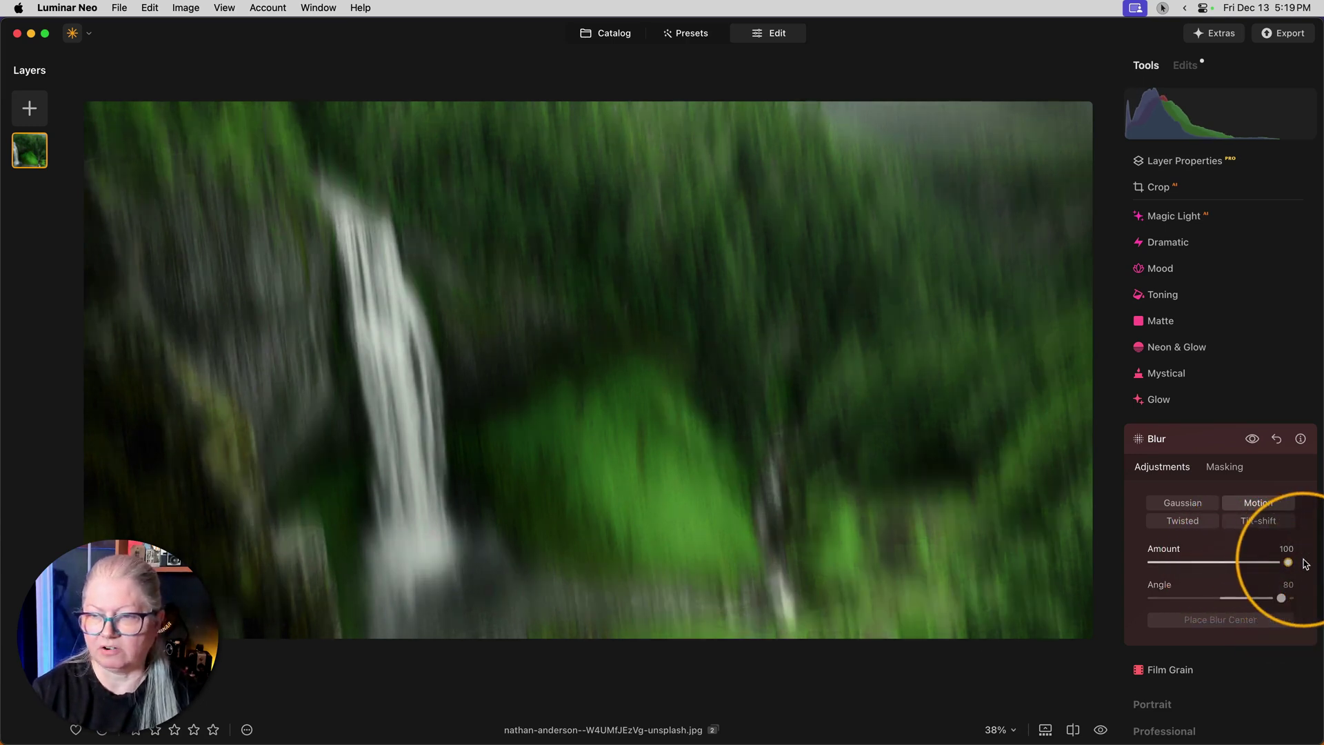
Step: Fill, then invert the Blur mask, and switch masking to the Brush
click(1223, 469)
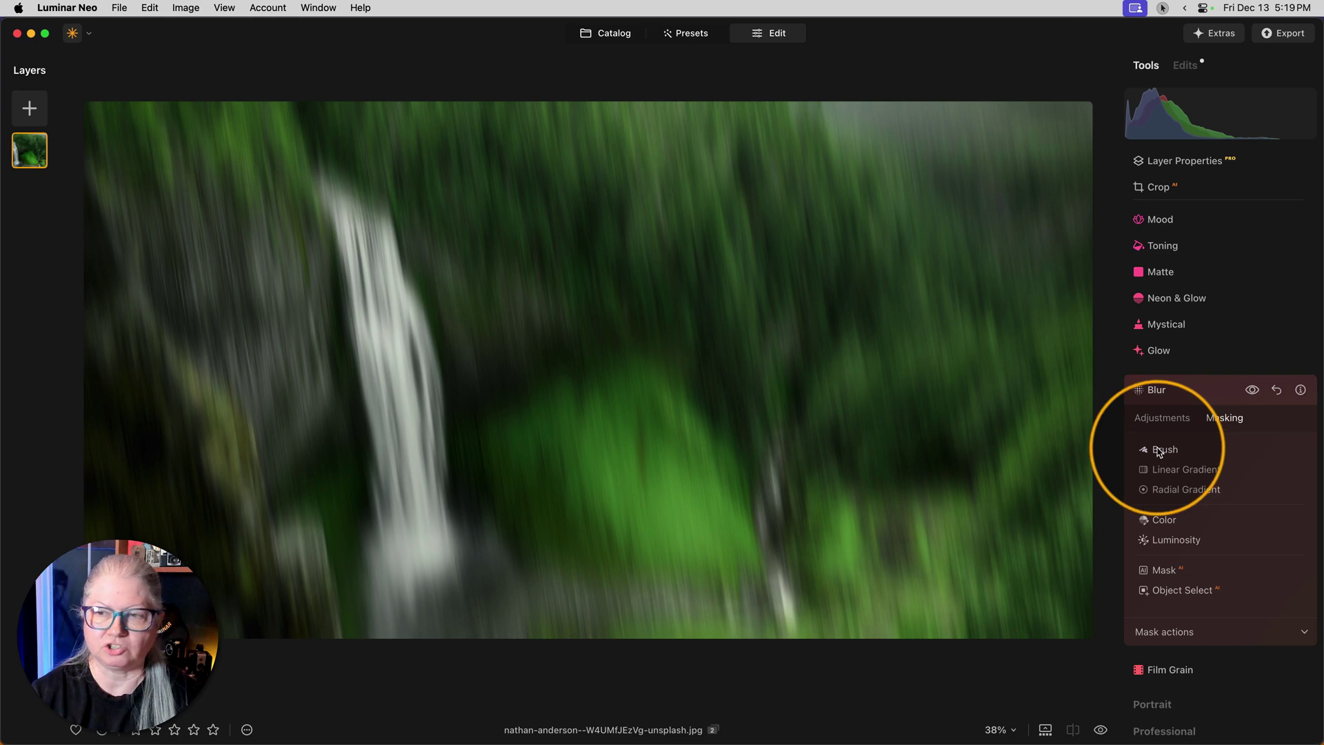
click(1166, 632)
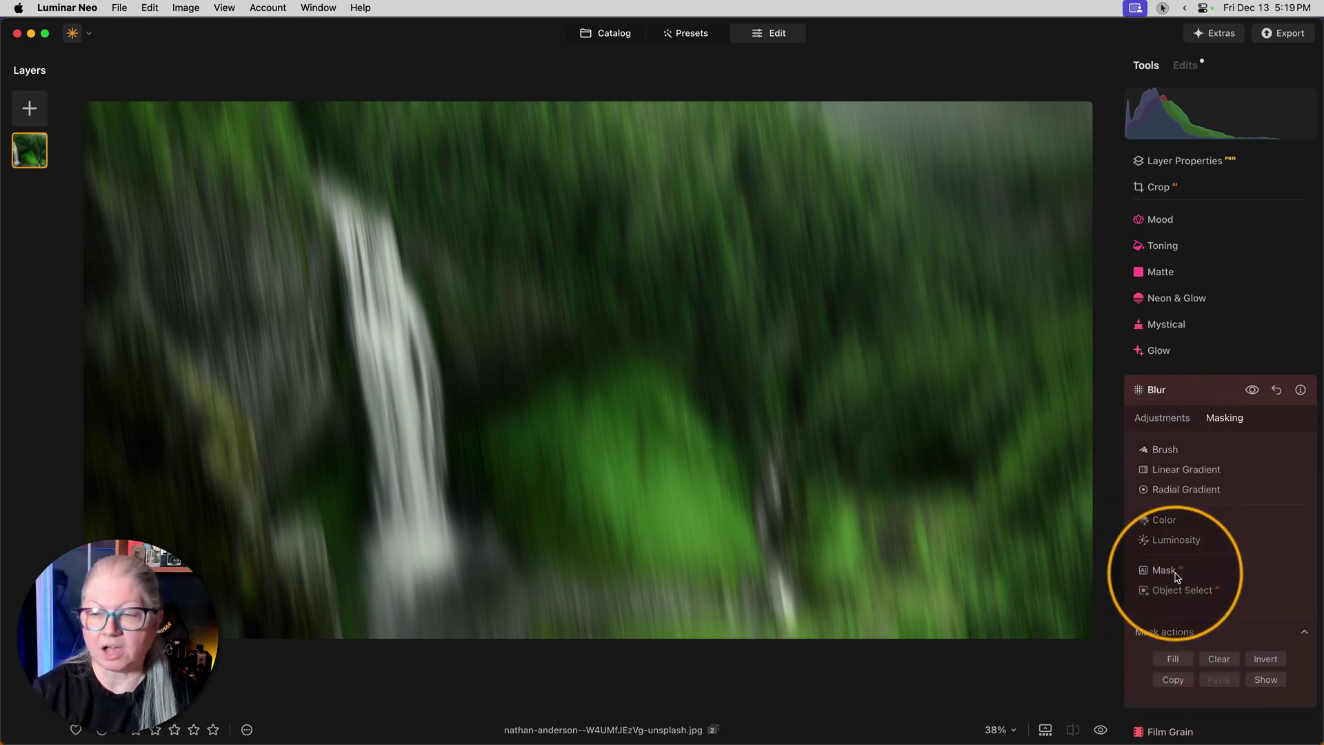
click(1220, 659)
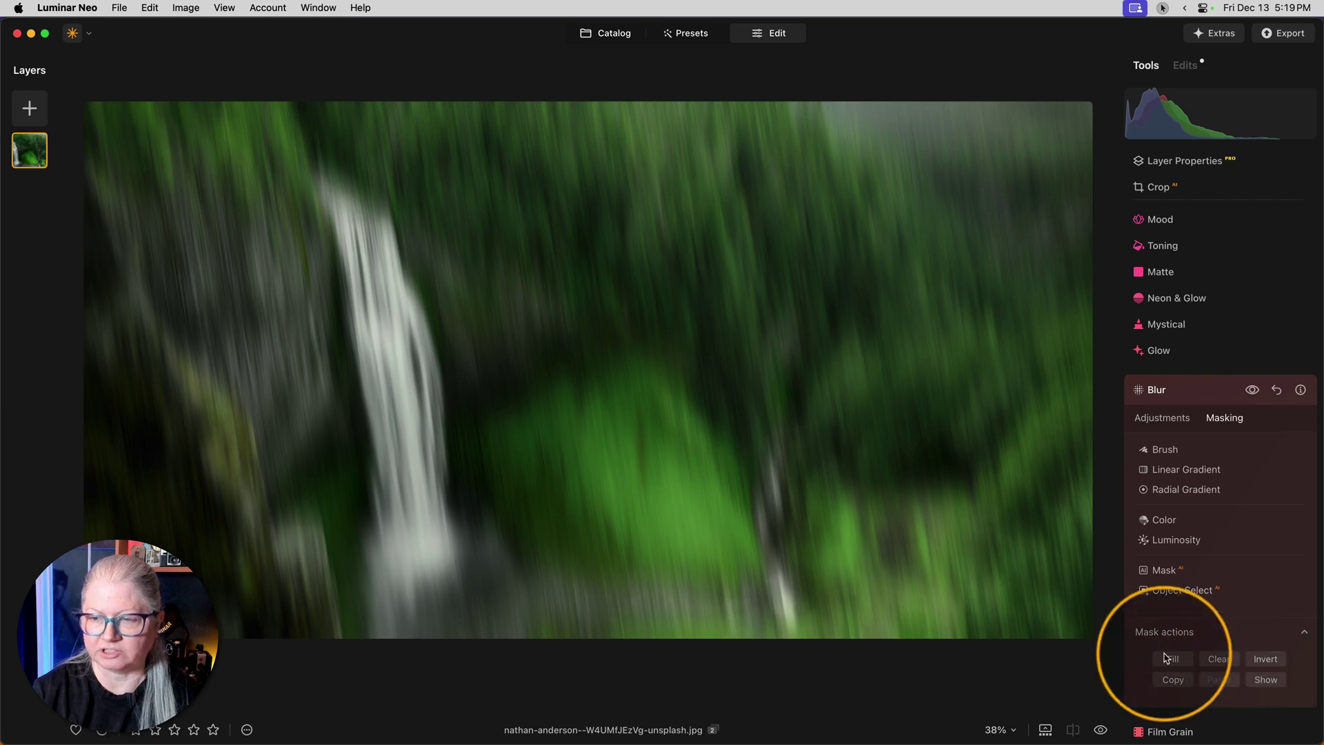
click(1267, 661)
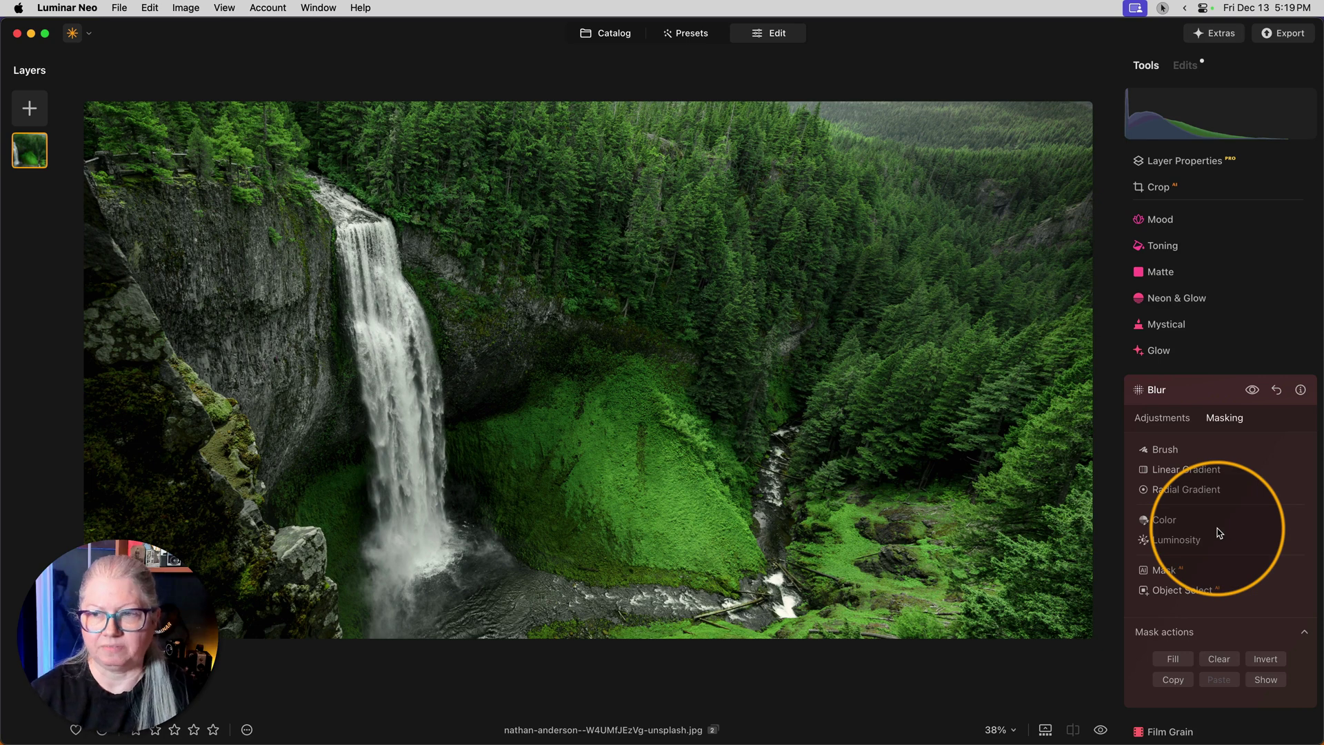
click(1165, 451)
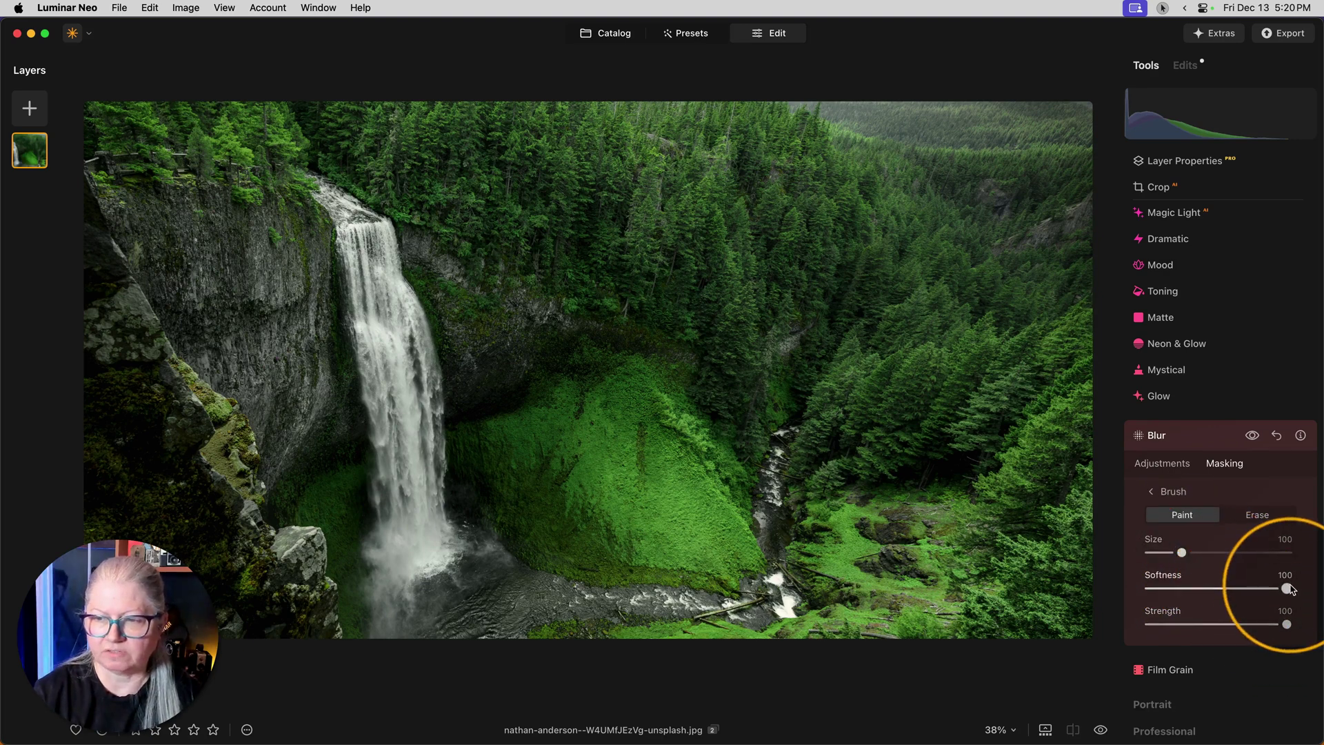
Step: Set the blur mask brush size to 130
drag(1182, 552, 1177, 550)
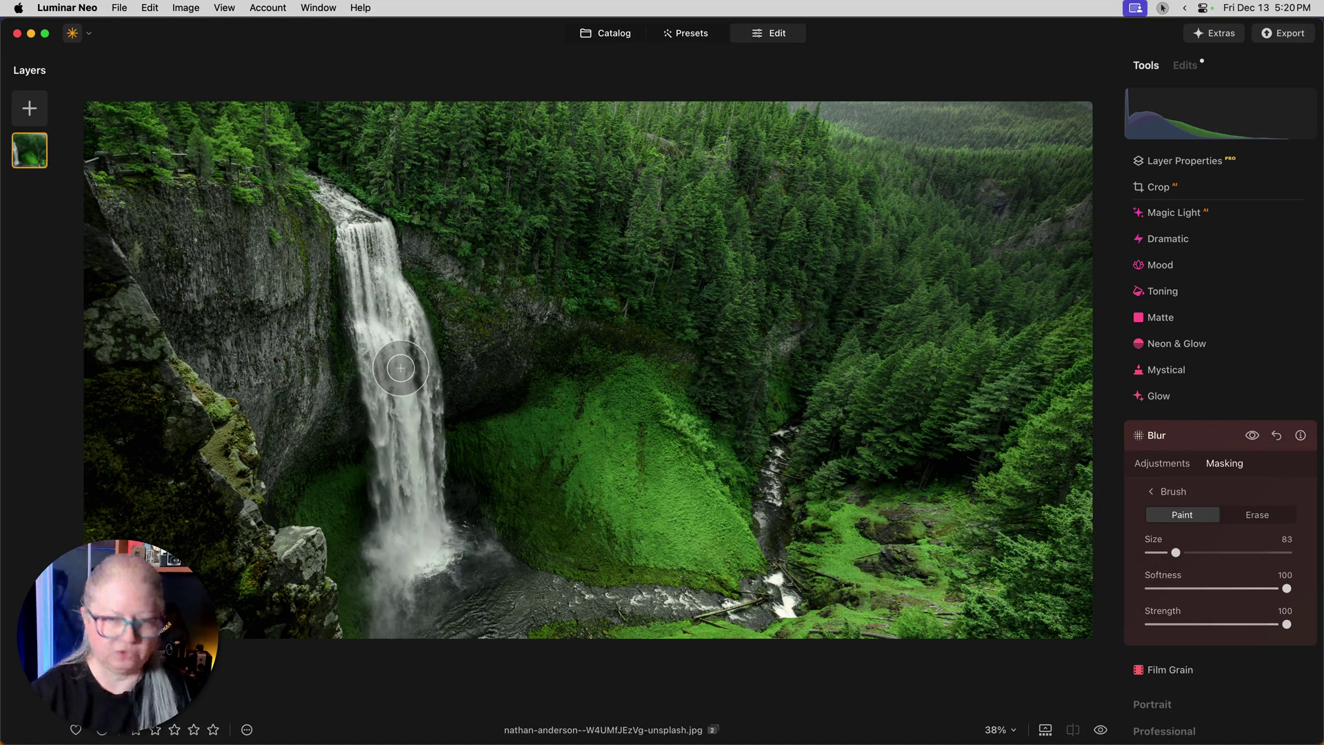
key(bracketleft)
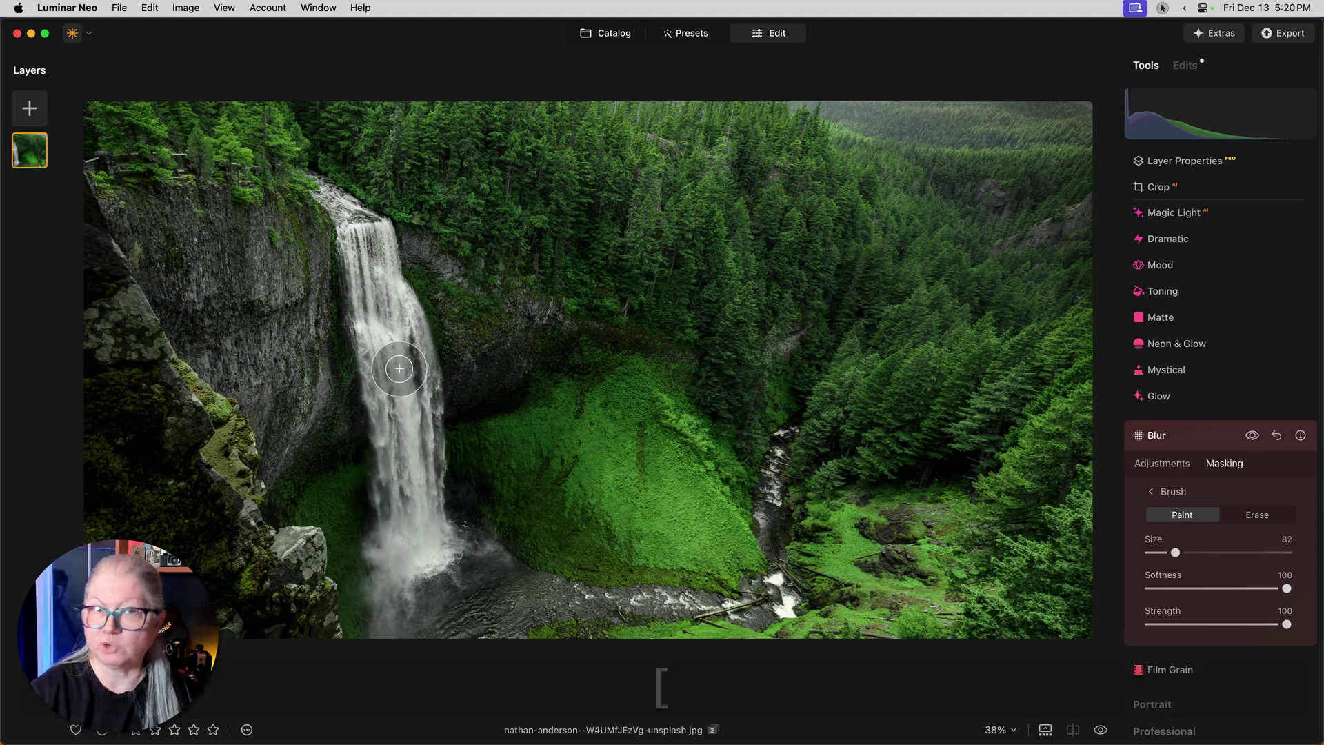
key(bracketright)
key(bracketright)
key(bracketright)
key(bracketright)
key(bracketright)
key(bracketleft)
key(bracketleft)
key(bracketleft)
key(bracketleft)
key(bracketleft)
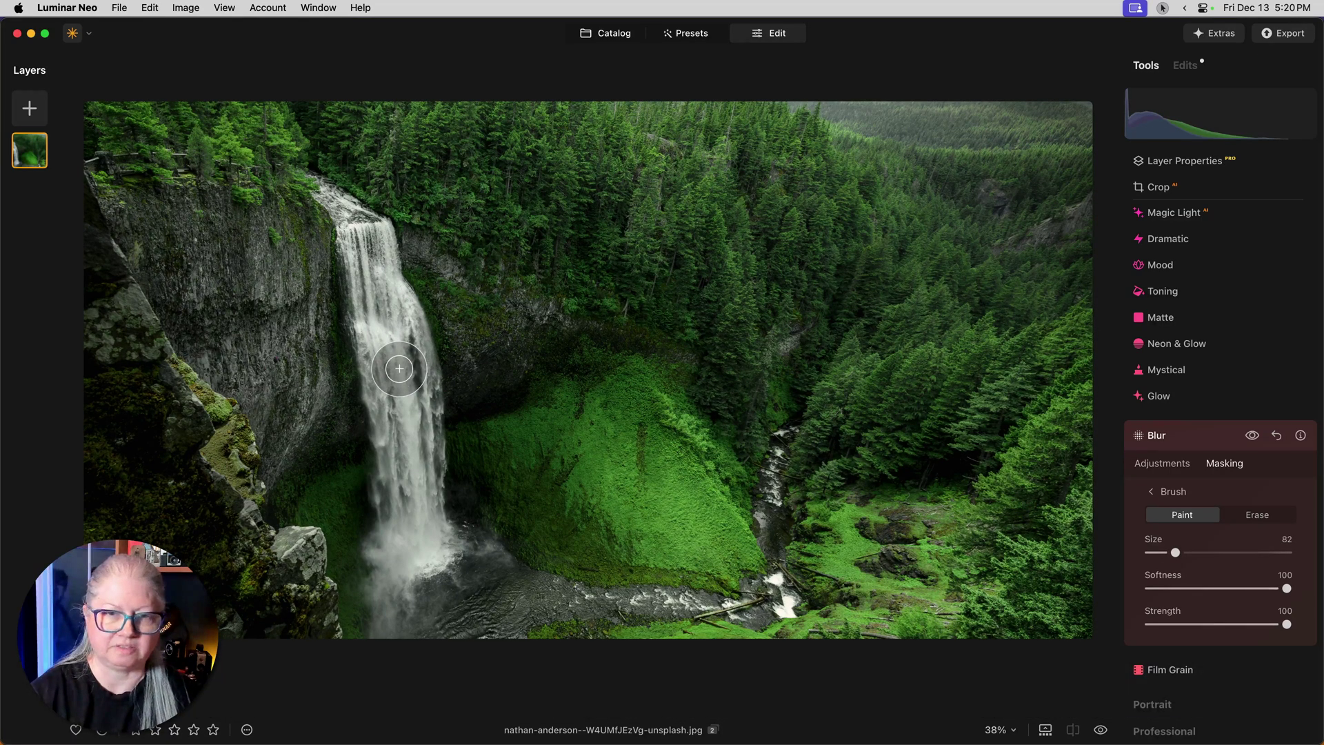
key(bracketright)
key(bracketright)
key(bracketright)
key(bracketright)
key(bracketright)
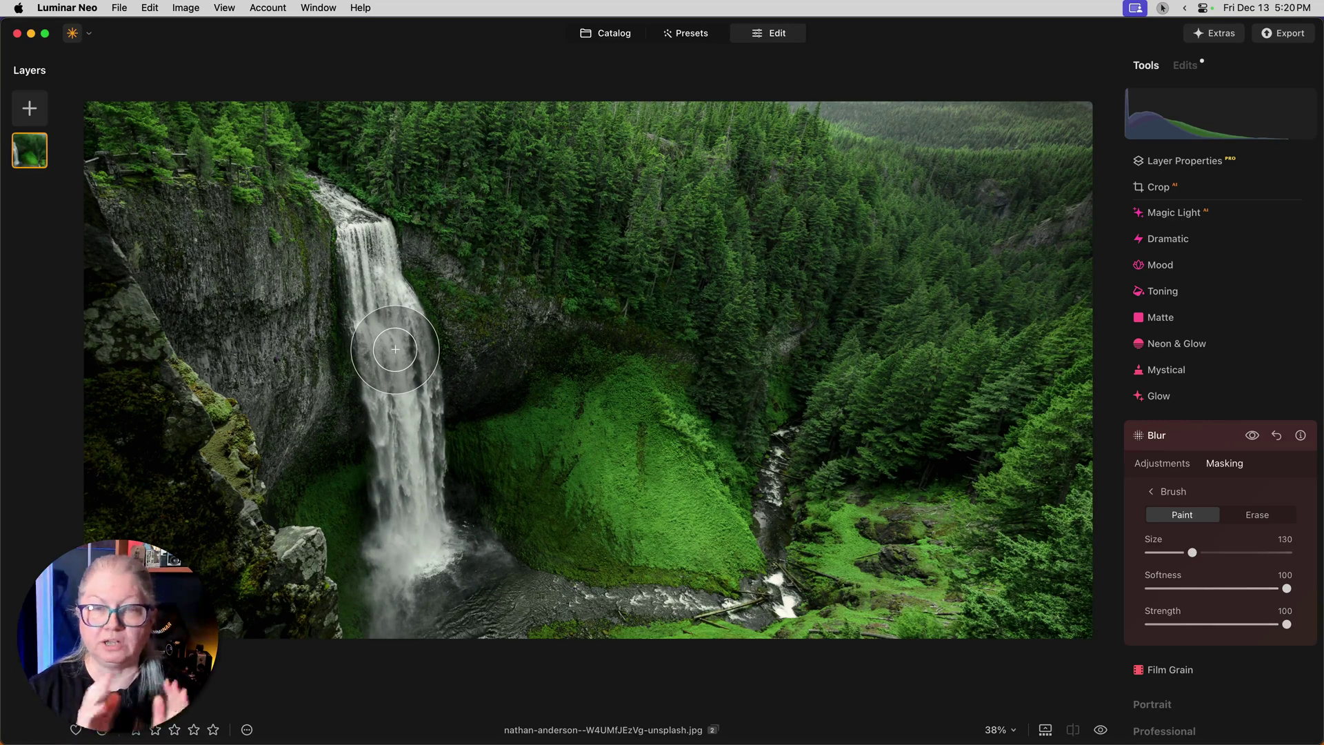
Step: Paint blur down the waterfall from top to pool, comparing with Blur toggled off and on
drag(395, 349, 372, 263)
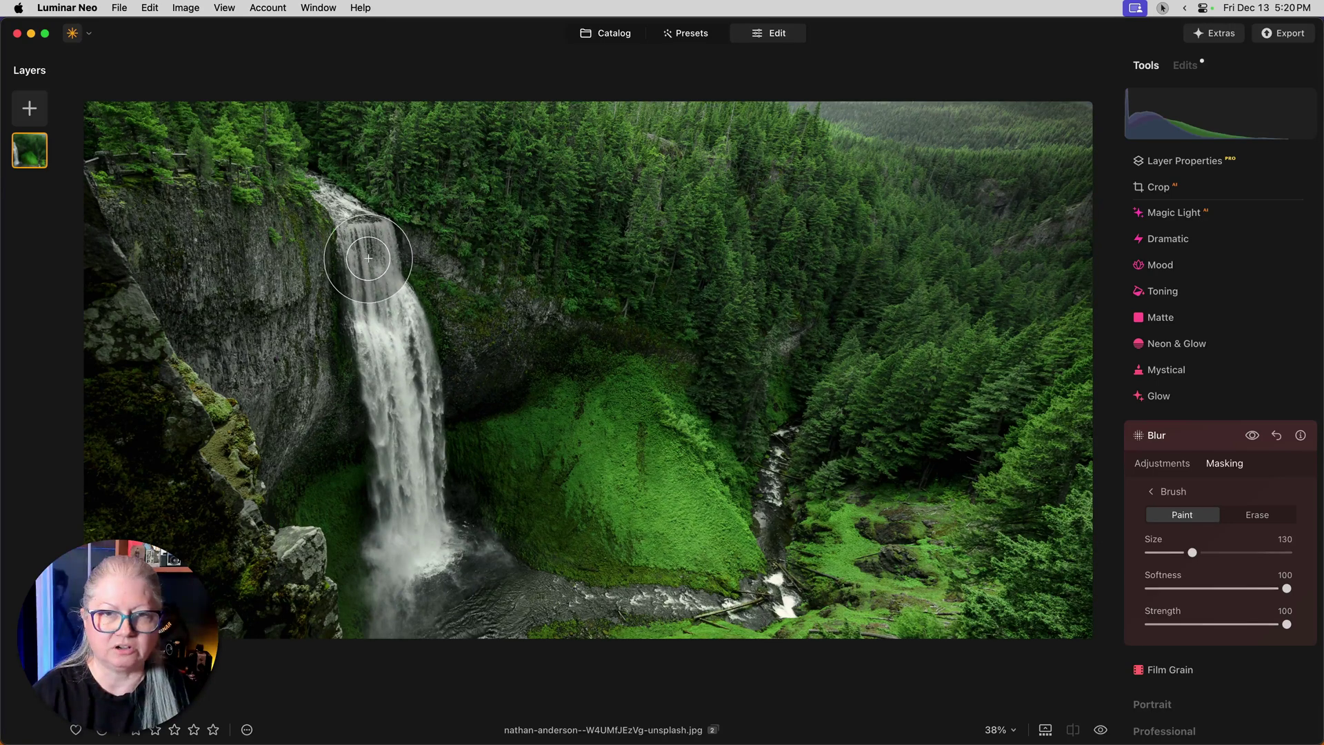
drag(370, 262, 414, 526)
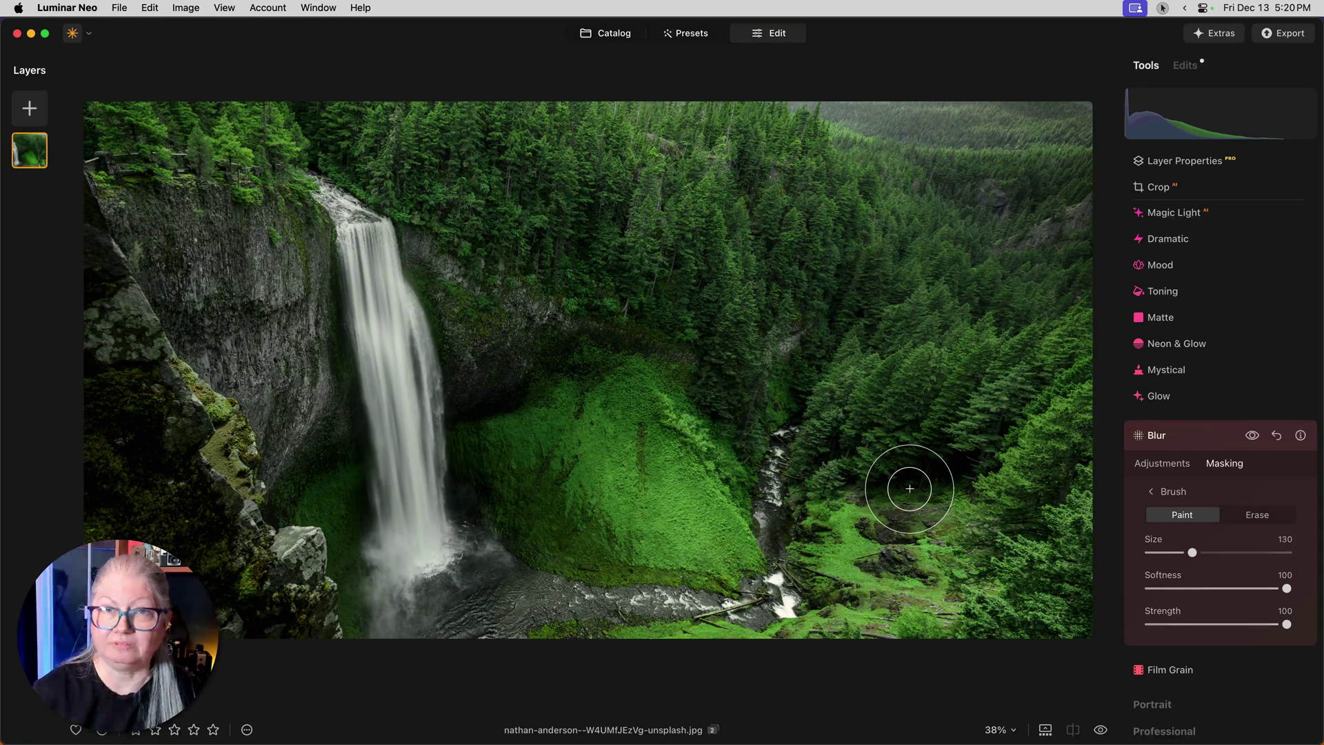
click(1253, 435)
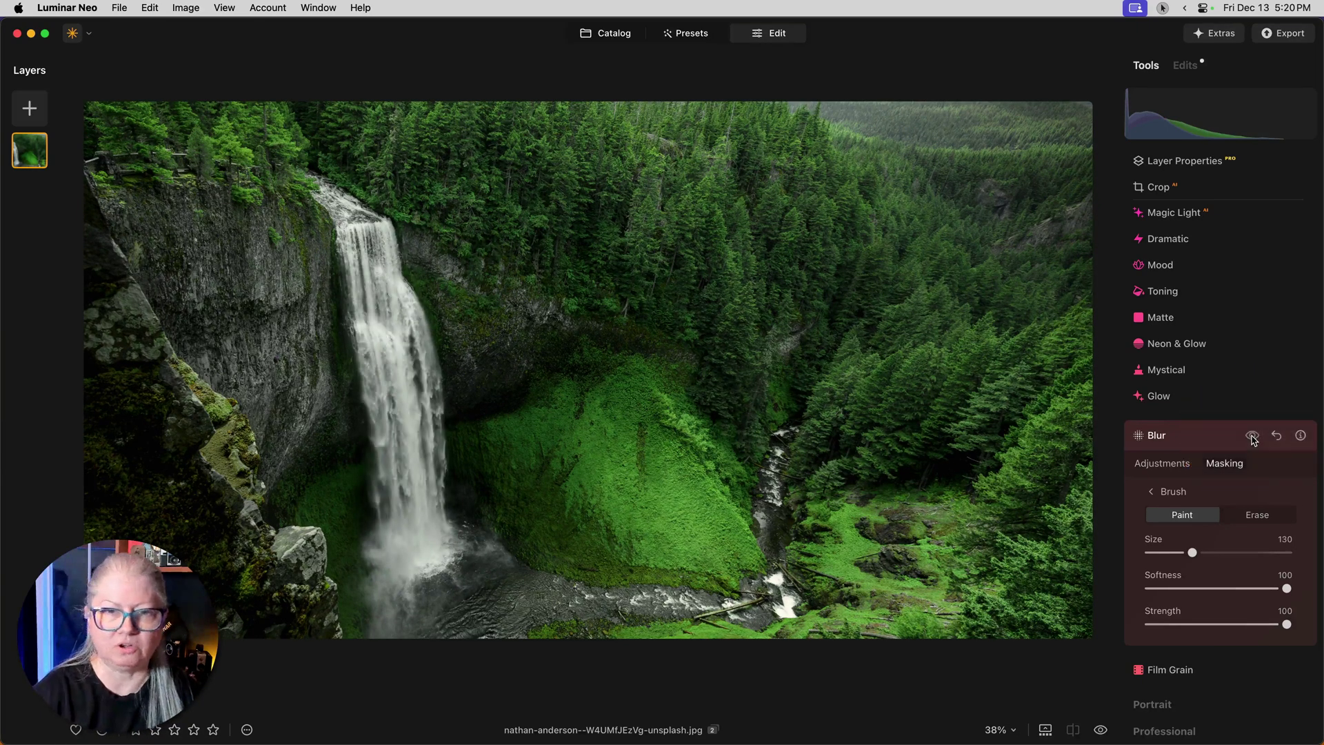
click(1252, 435)
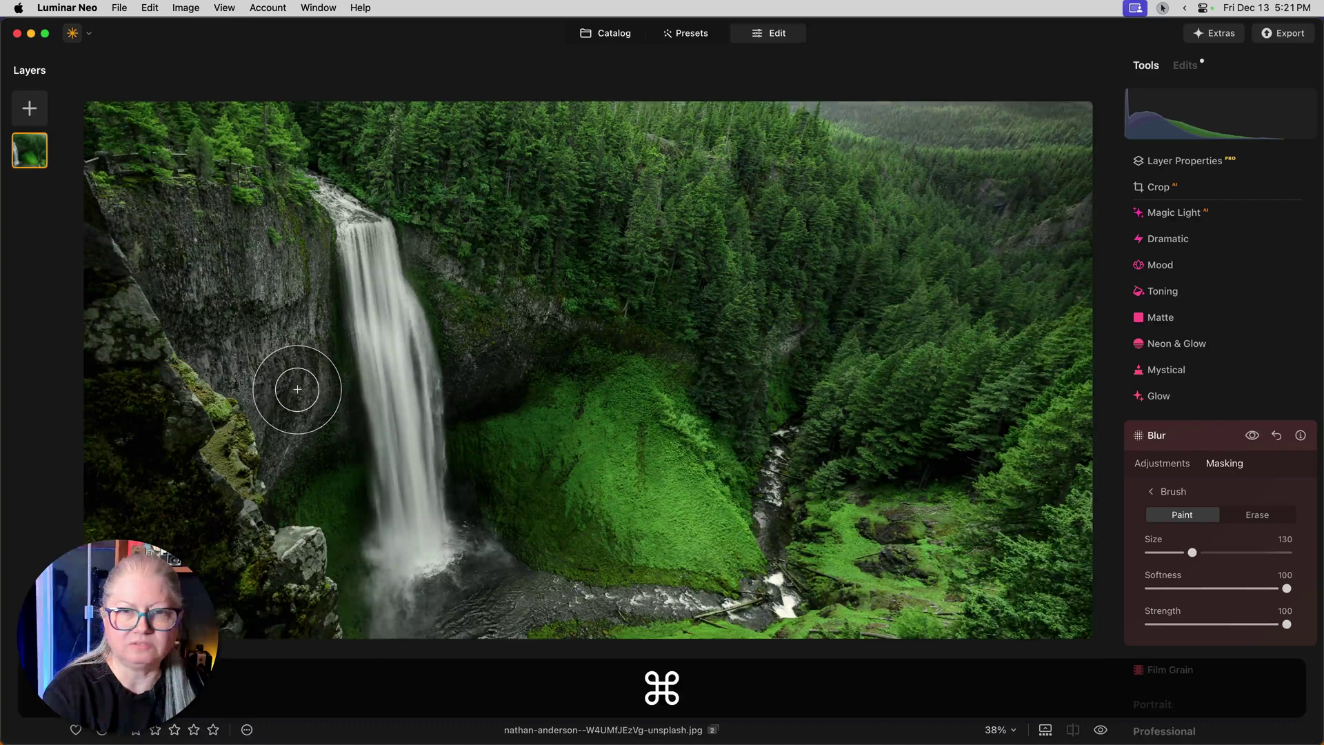
Step: Zoom in, erase blur from the rock beside the falls, and set the eraser to strength 62, size 20
key(super+equal)
key(super+equal)
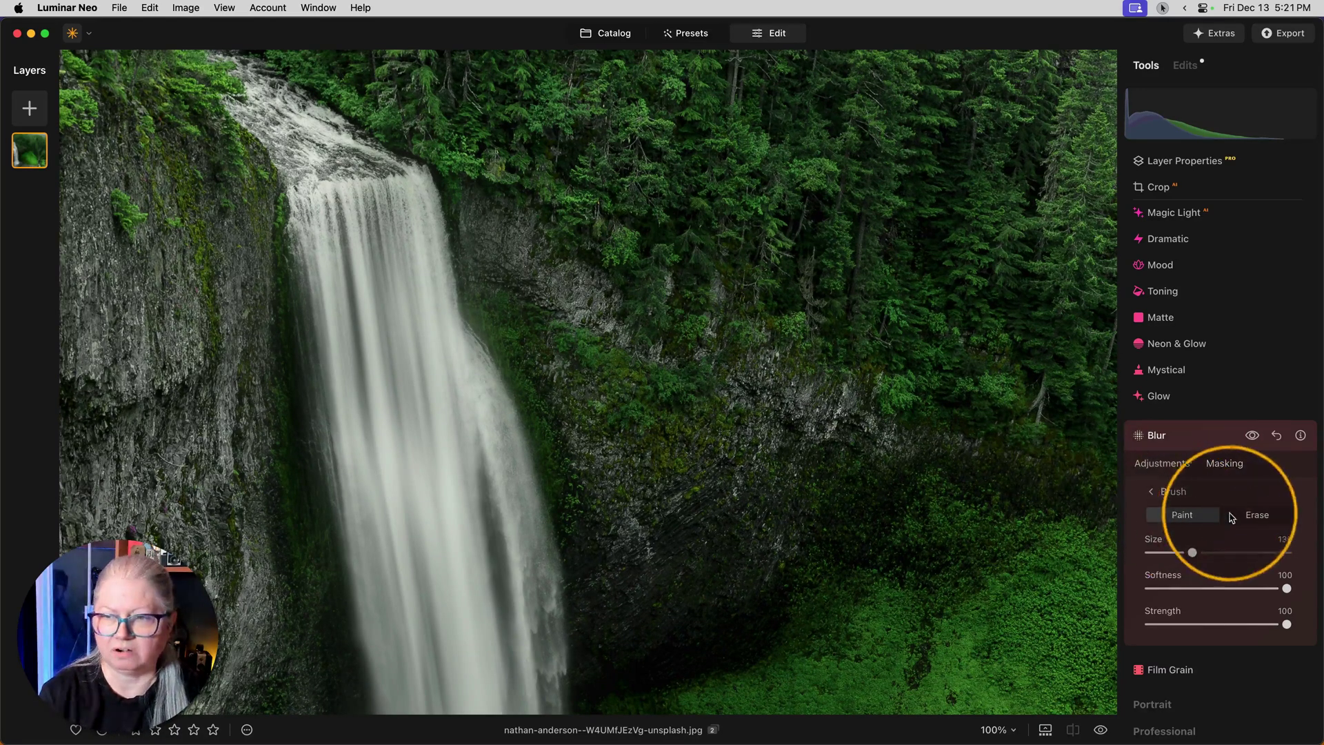
click(1259, 516)
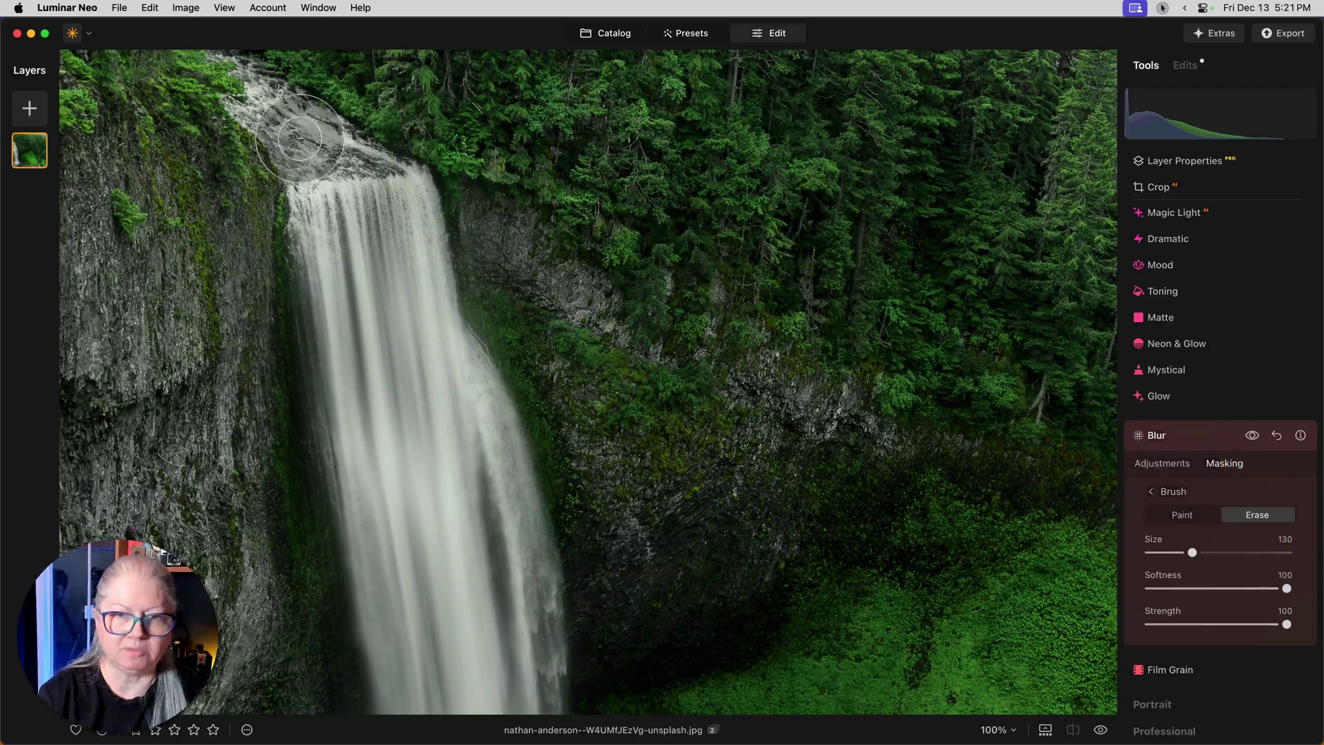
mouse_move(504, 313)
mouse_down()
mouse_move(582, 420)
mouse_move(494, 262)
mouse_move(606, 545)
mouse_up()
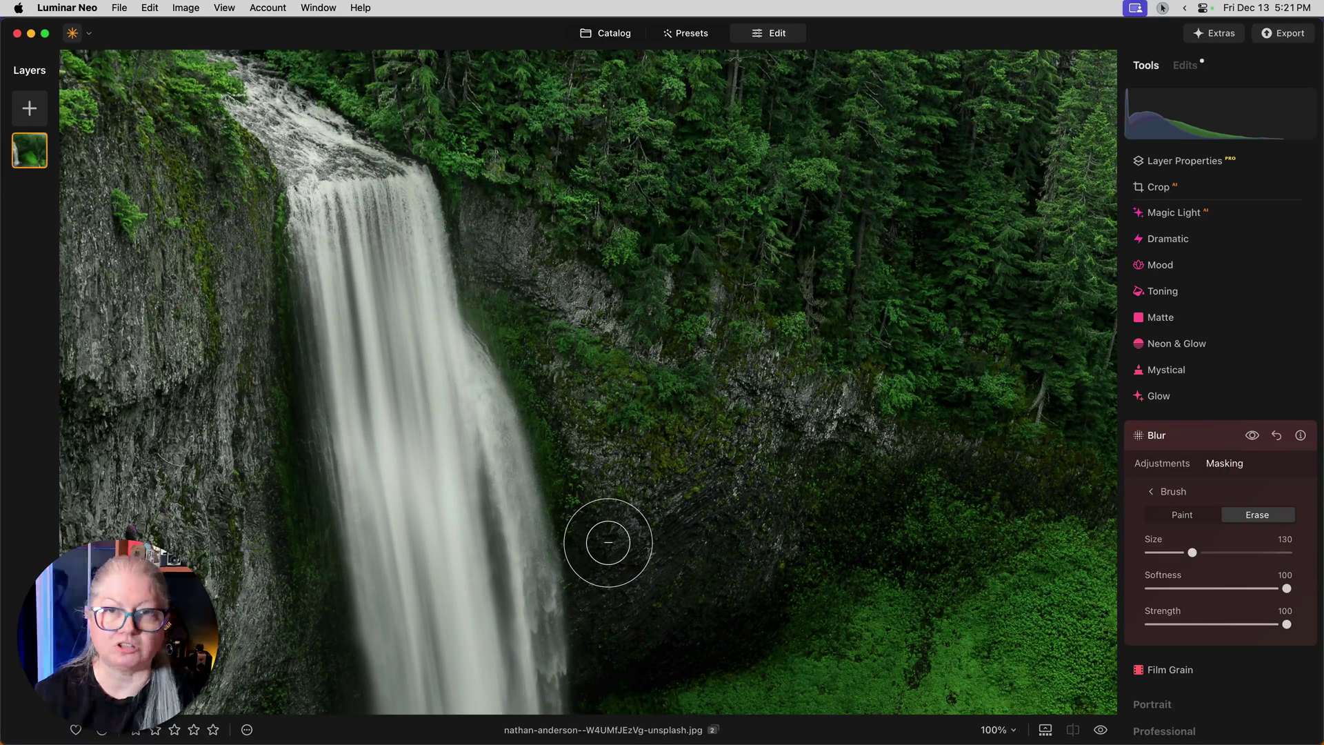
click(1252, 519)
click(1224, 620)
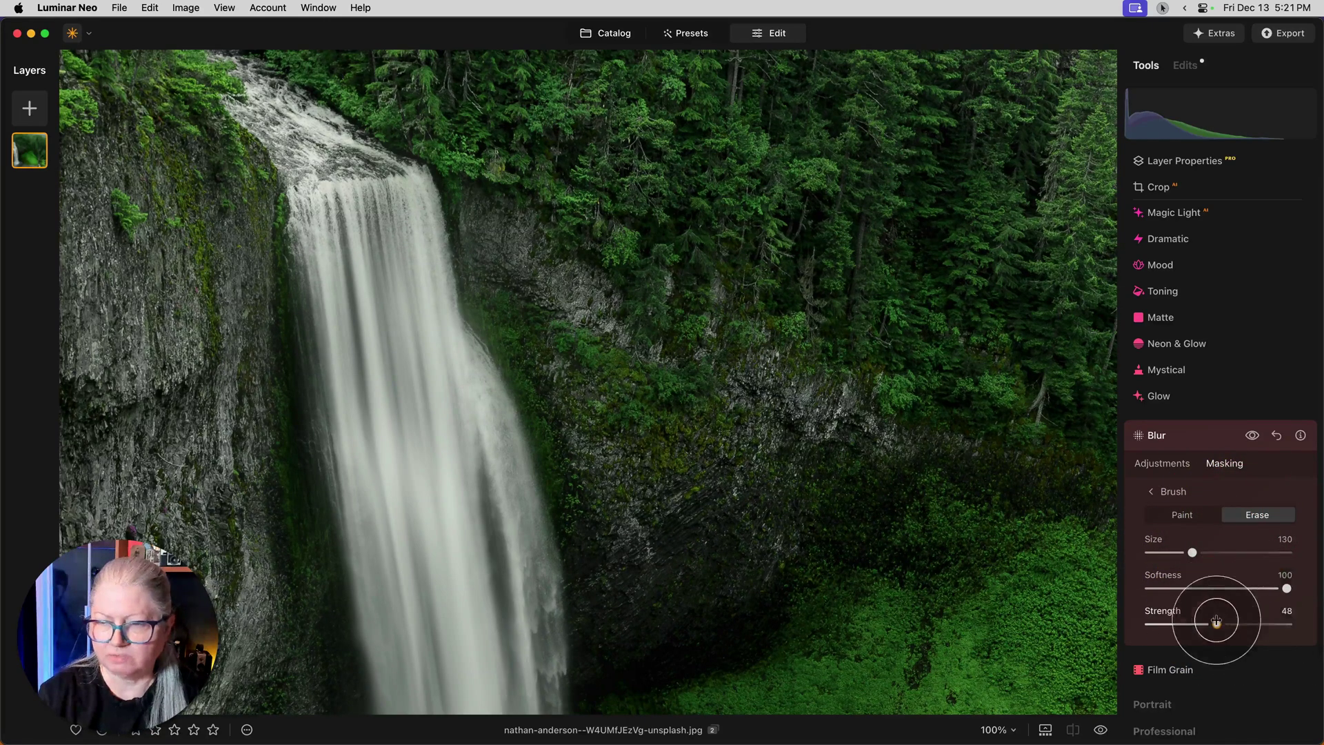
drag(1228, 620, 1236, 624)
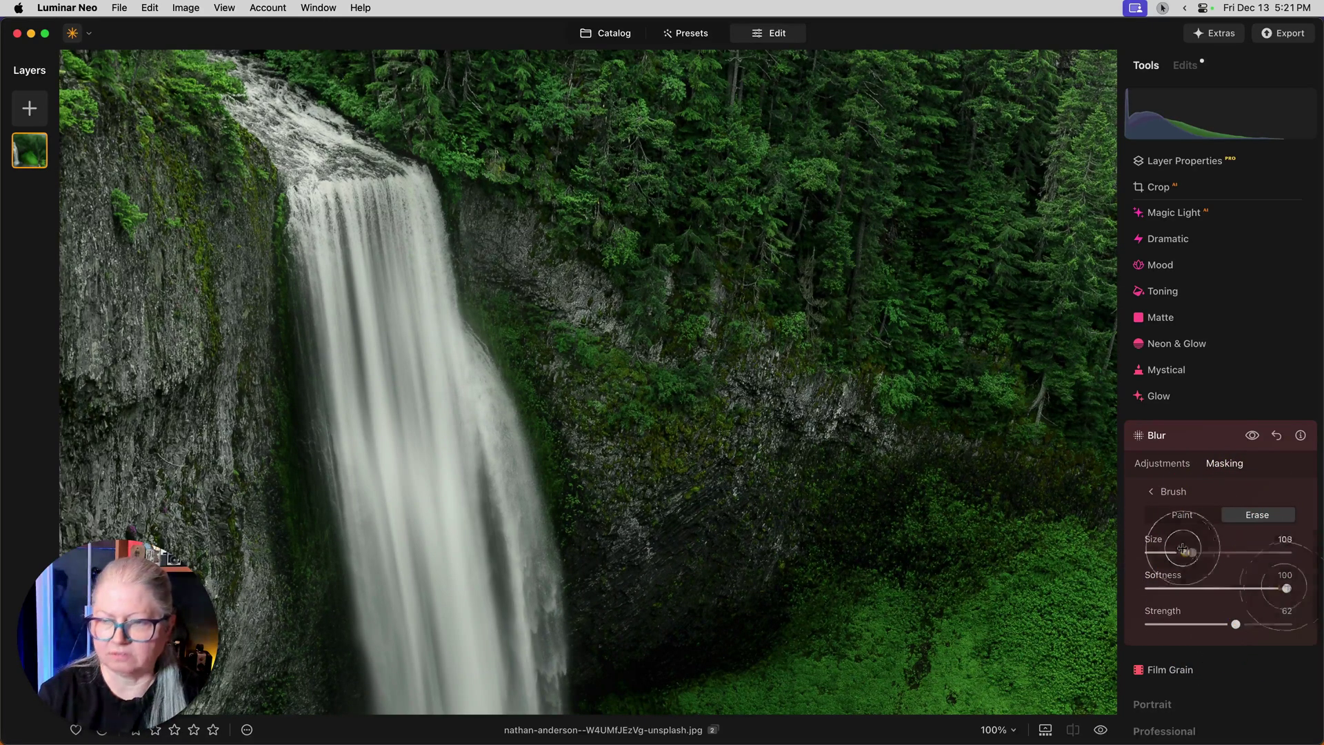
drag(1177, 549, 1167, 548)
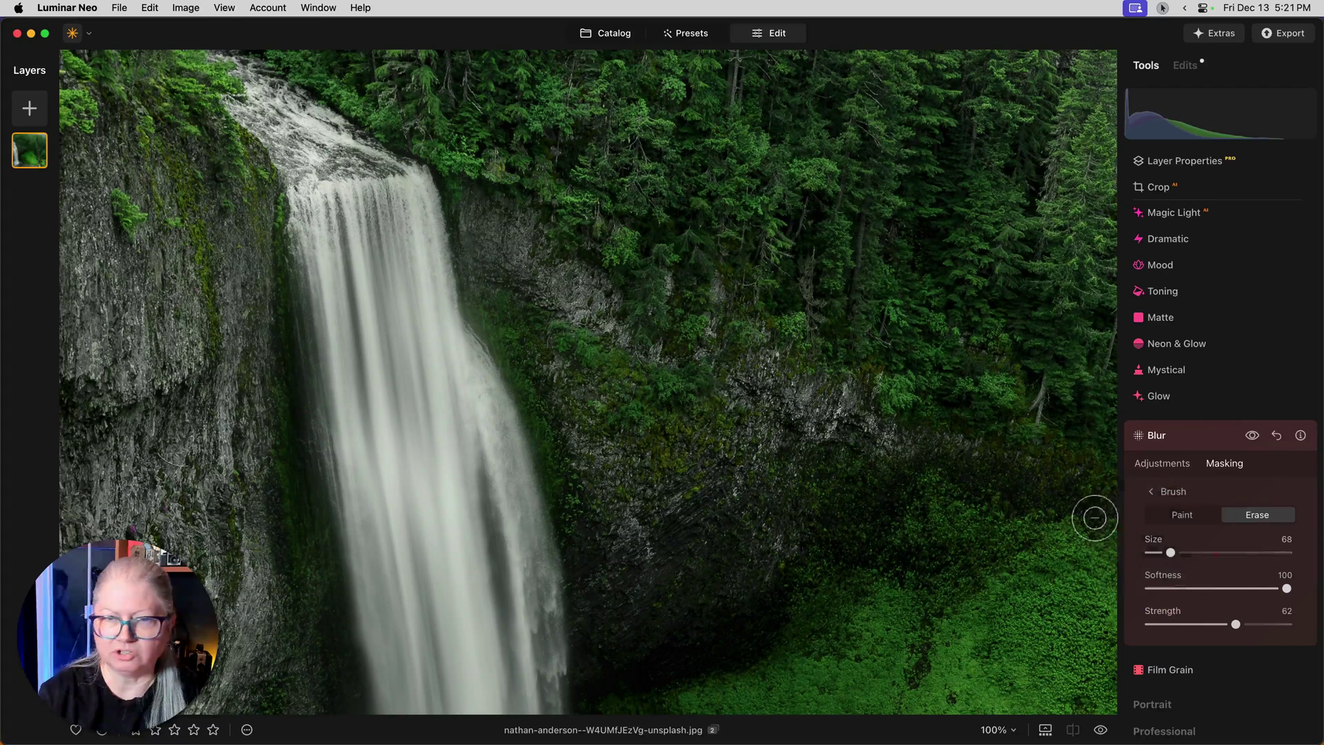
Step: Erase stray blur along the cliff edges, the waterfall's right edge and around its top
mouse_move(498, 201)
mouse_down()
mouse_move(538, 284)
mouse_move(520, 343)
mouse_up()
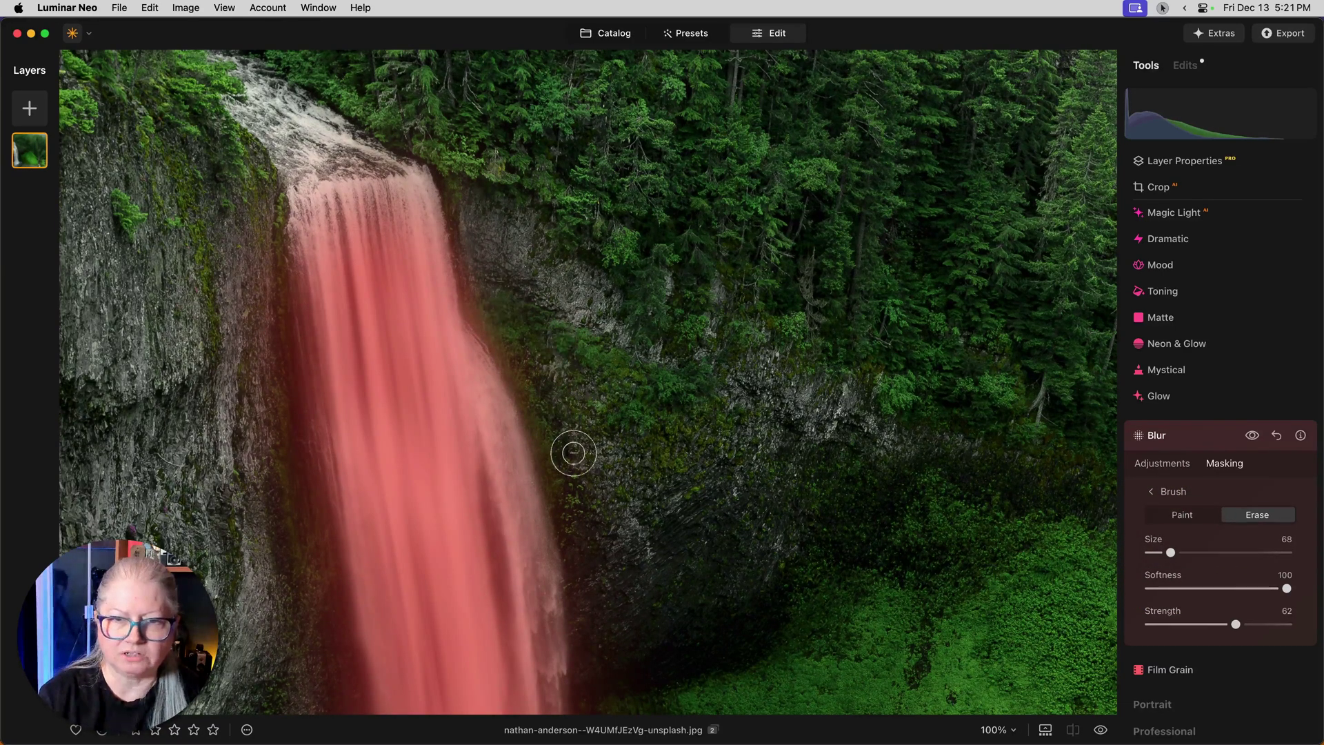
mouse_move(574, 453)
mouse_down()
mouse_move(522, 287)
mouse_move(536, 319)
mouse_move(536, 284)
mouse_move(506, 311)
mouse_move(468, 213)
mouse_move(461, 141)
mouse_move(530, 305)
mouse_move(600, 372)
mouse_move(652, 331)
mouse_up()
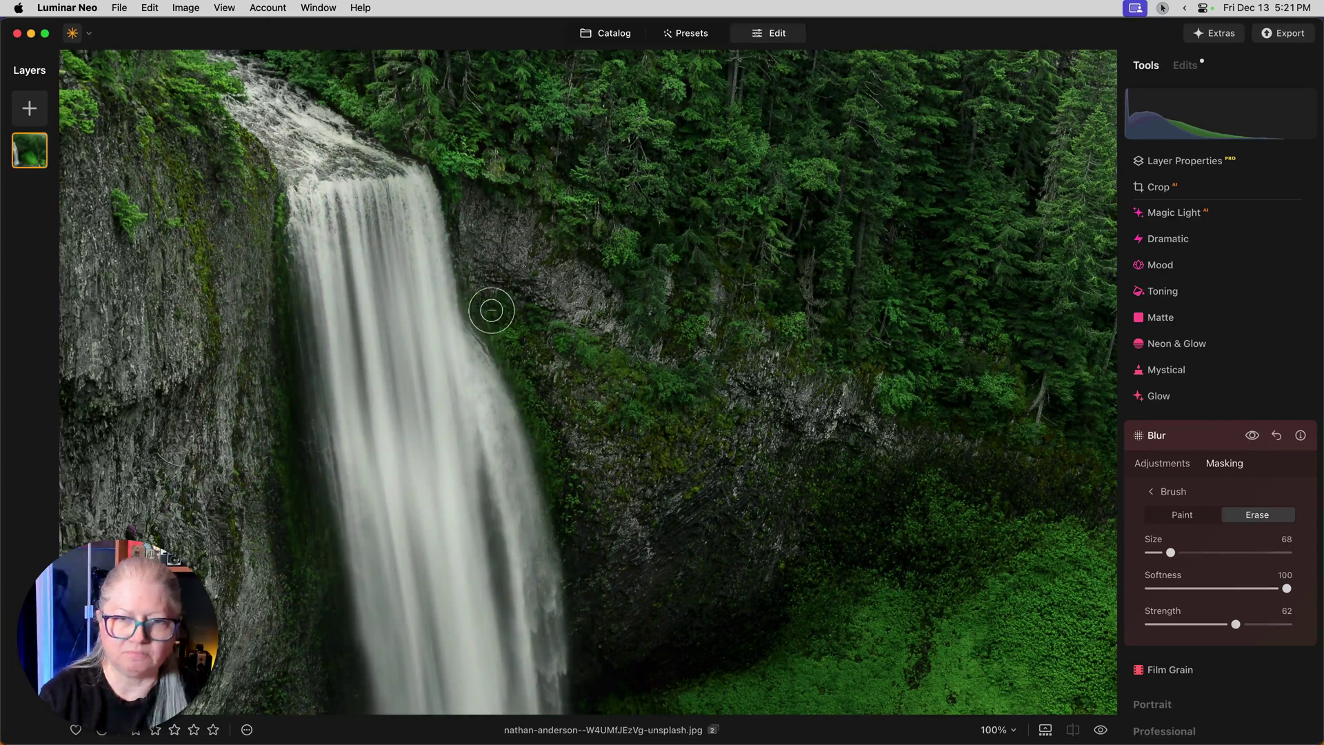
drag(491, 310, 509, 332)
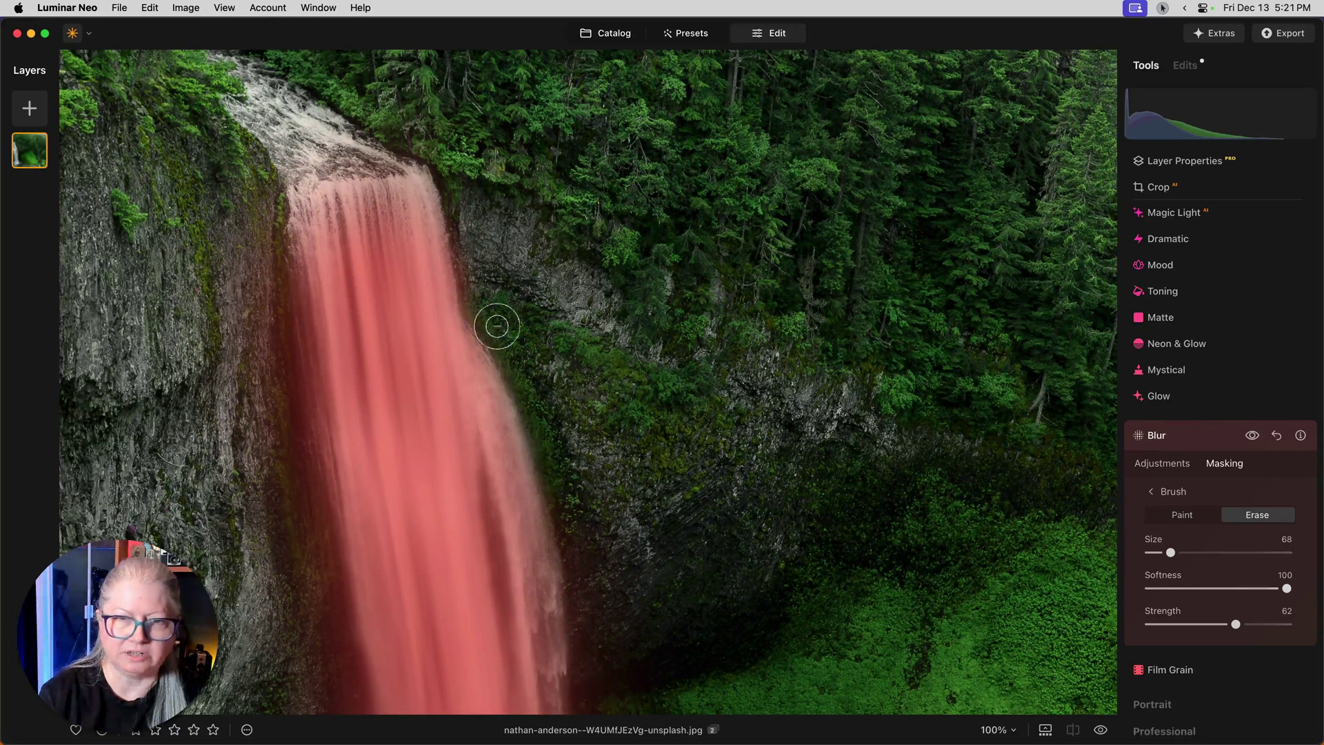
drag(464, 216, 459, 210)
drag(301, 168, 324, 161)
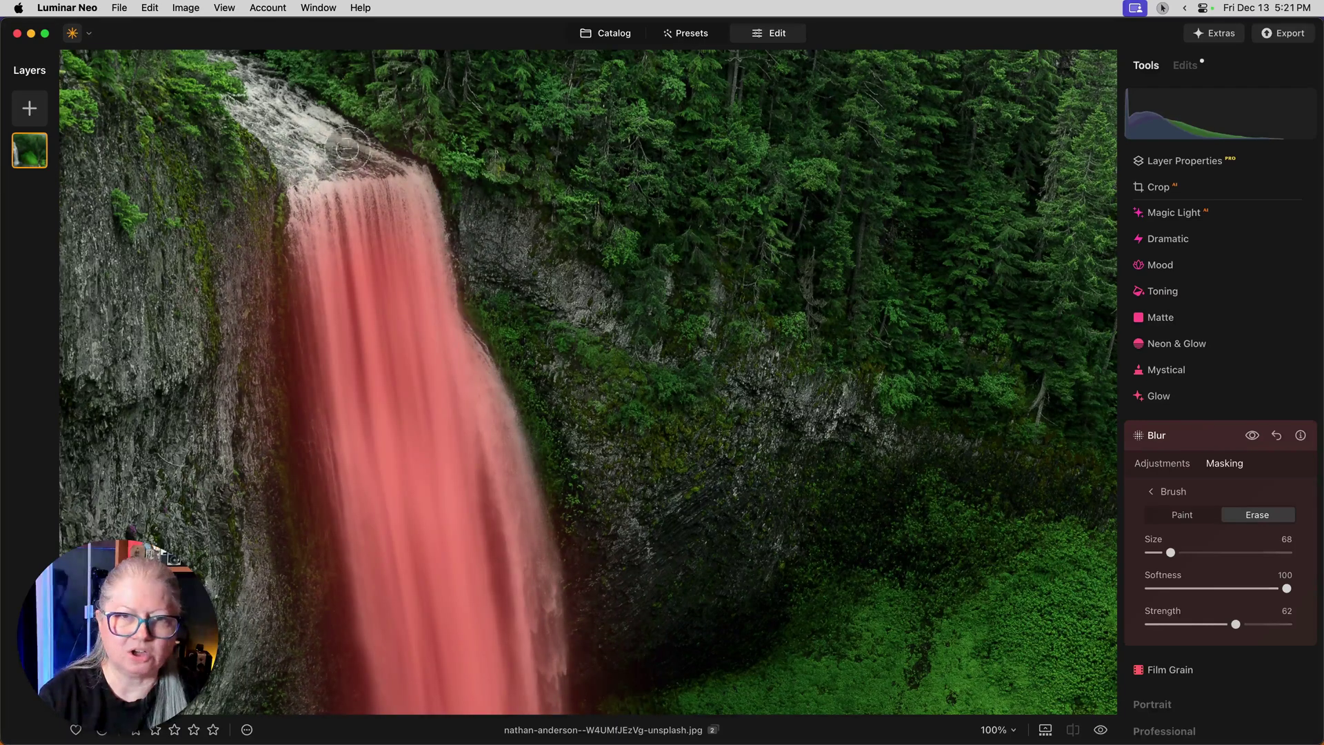
drag(401, 149, 401, 146)
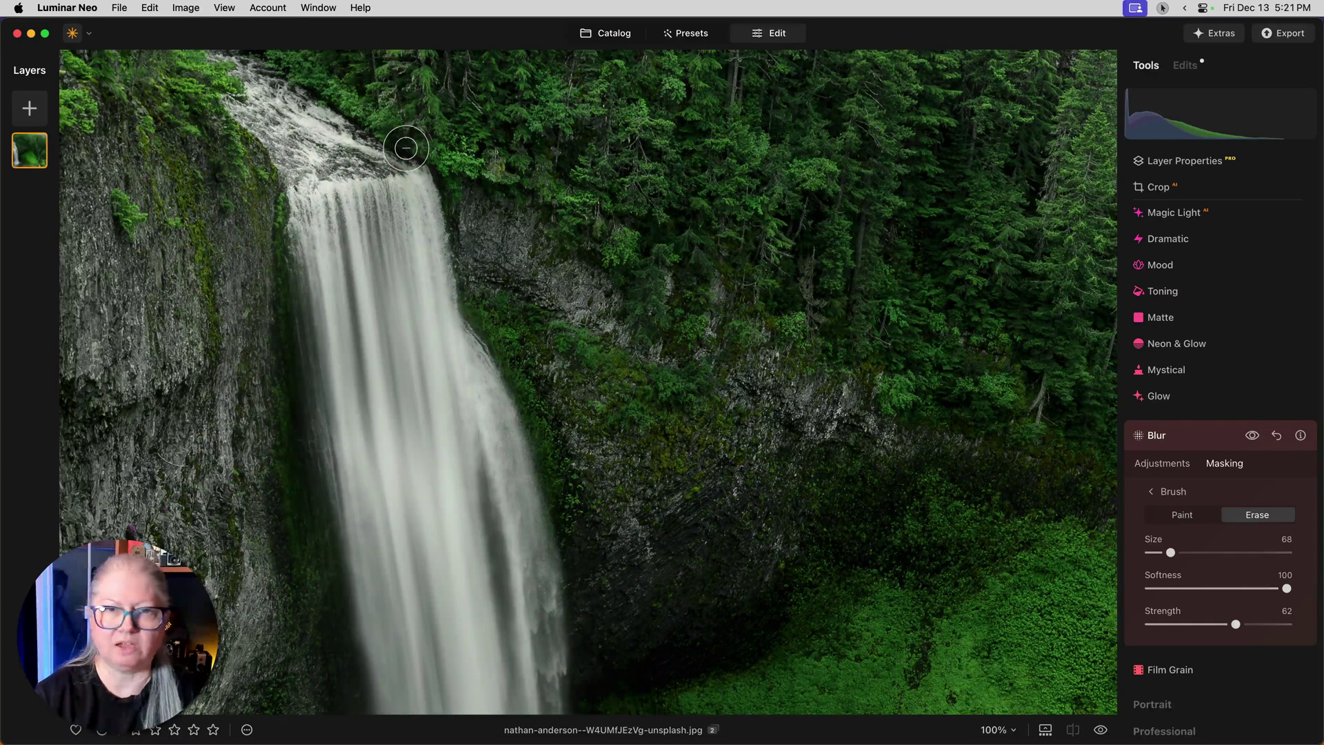
drag(212, 288, 259, 319)
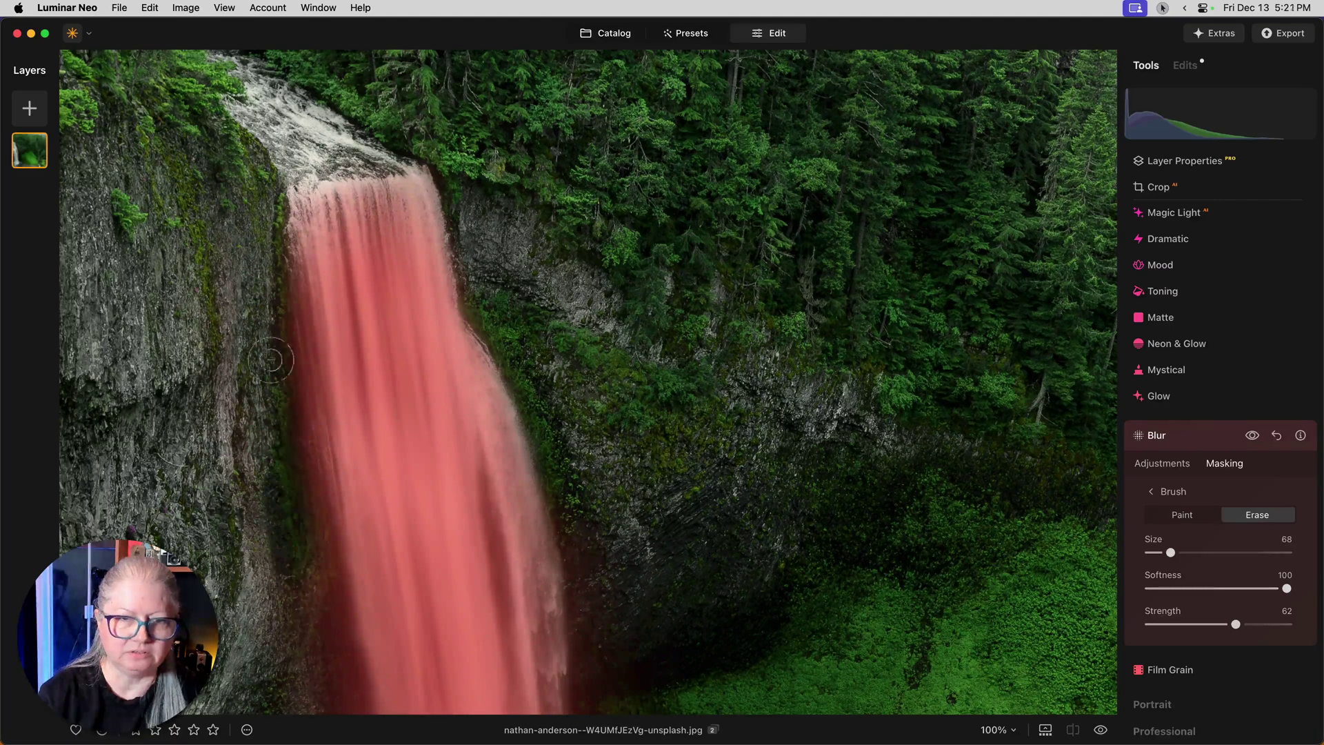
drag(282, 543, 297, 585)
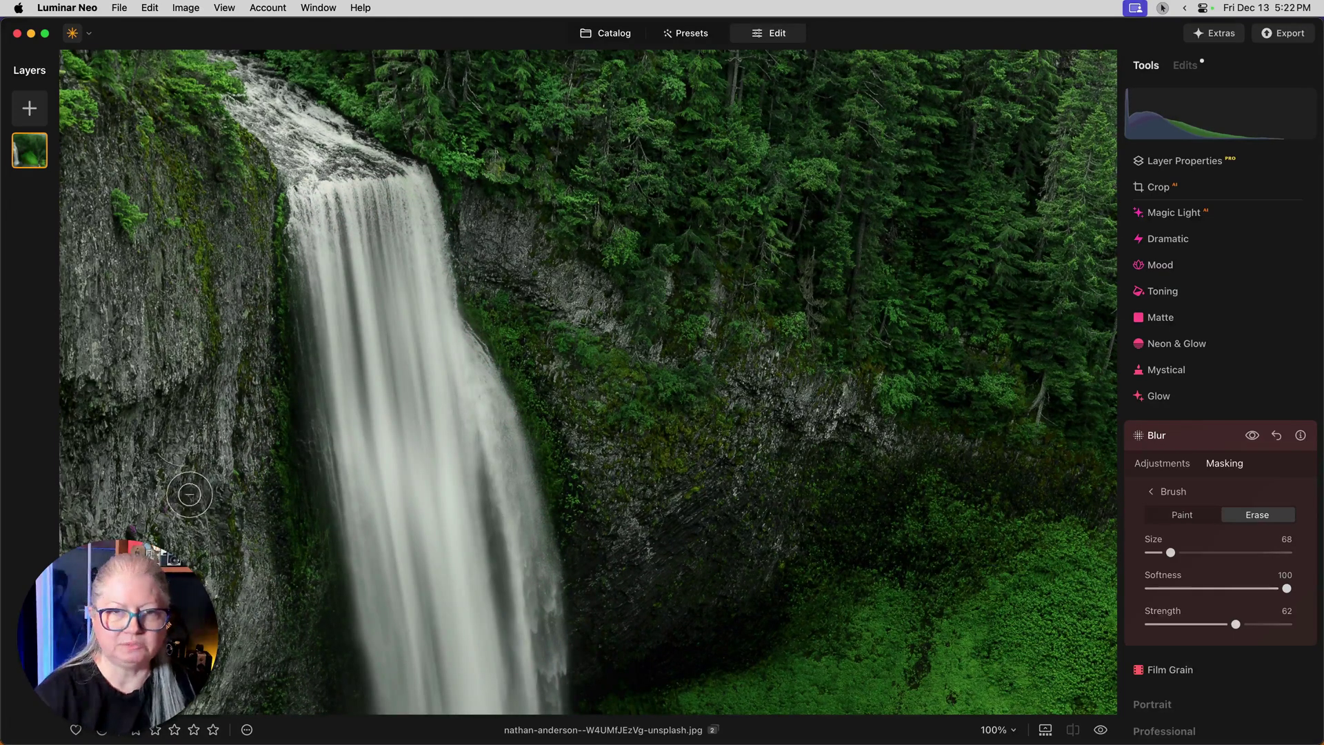
drag(186, 500, 195, 340)
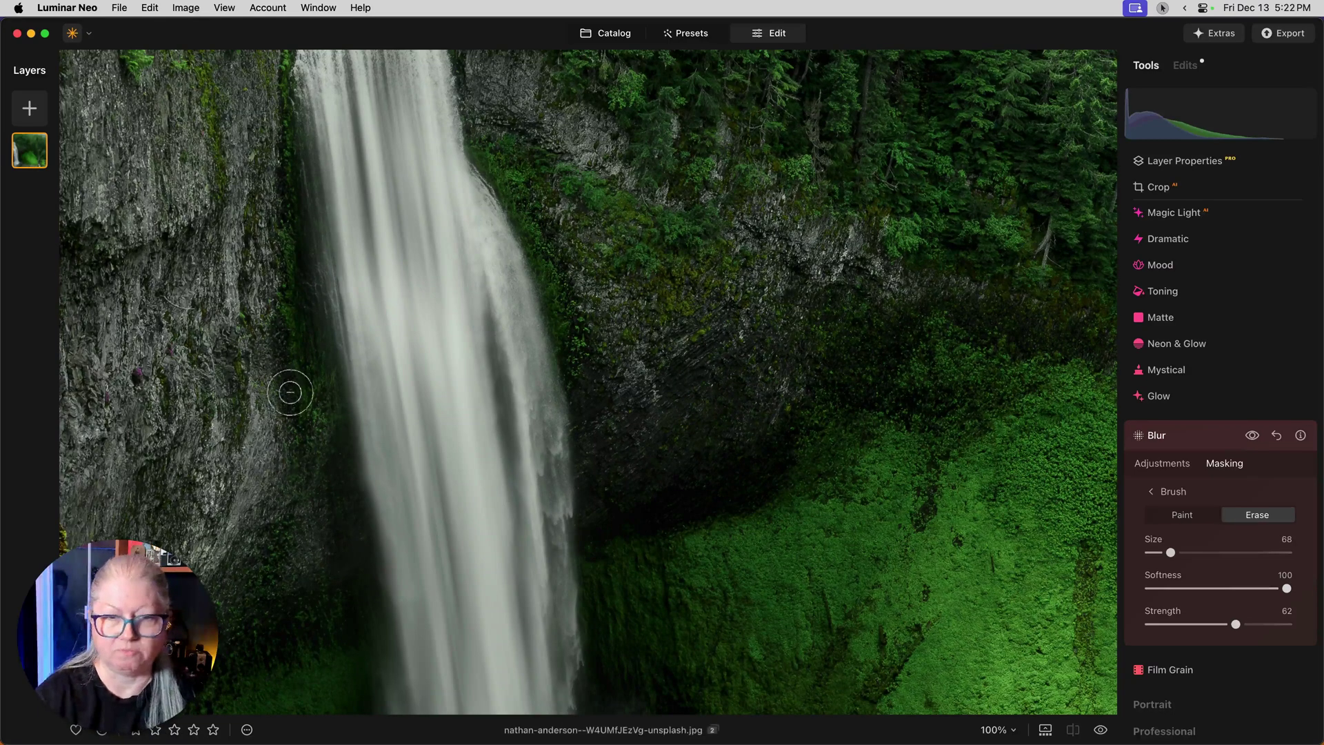
Step: Compare with the original and erase blur along the waterfall's left side and left cliff
key(backslash)
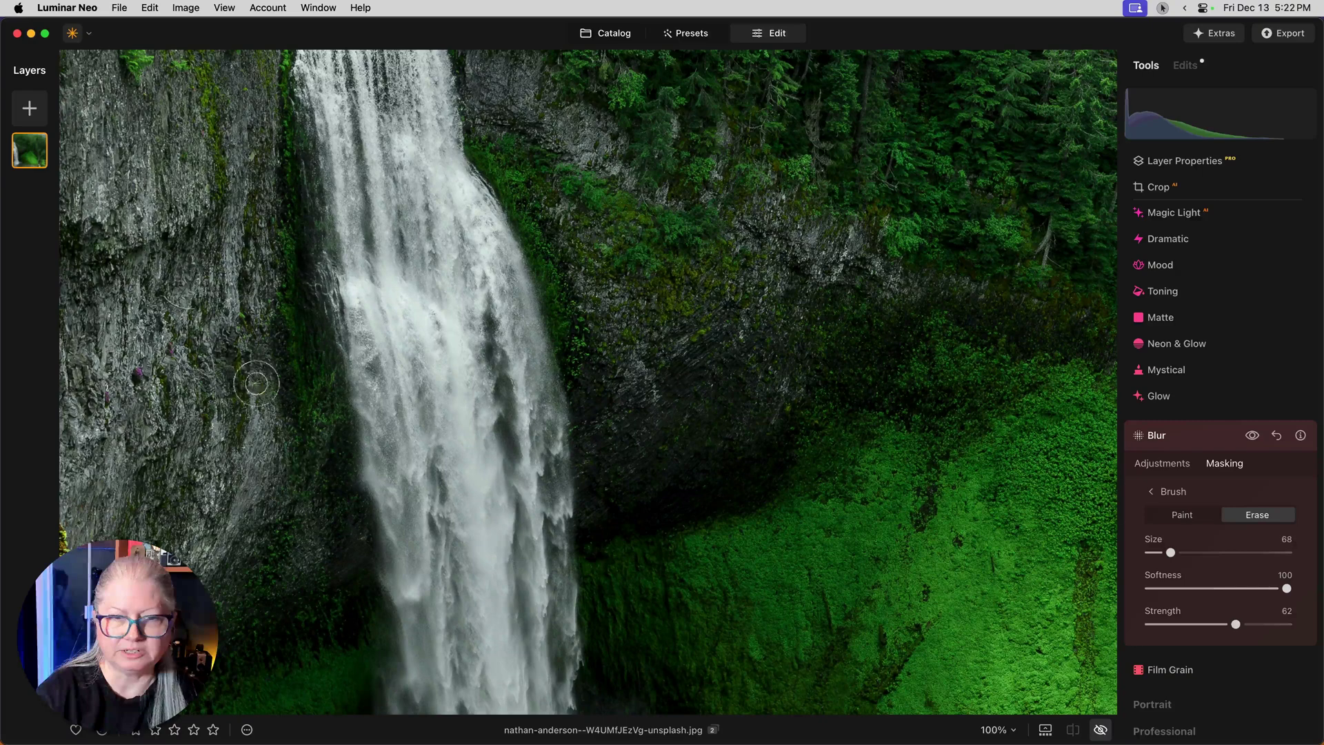
key(backslash)
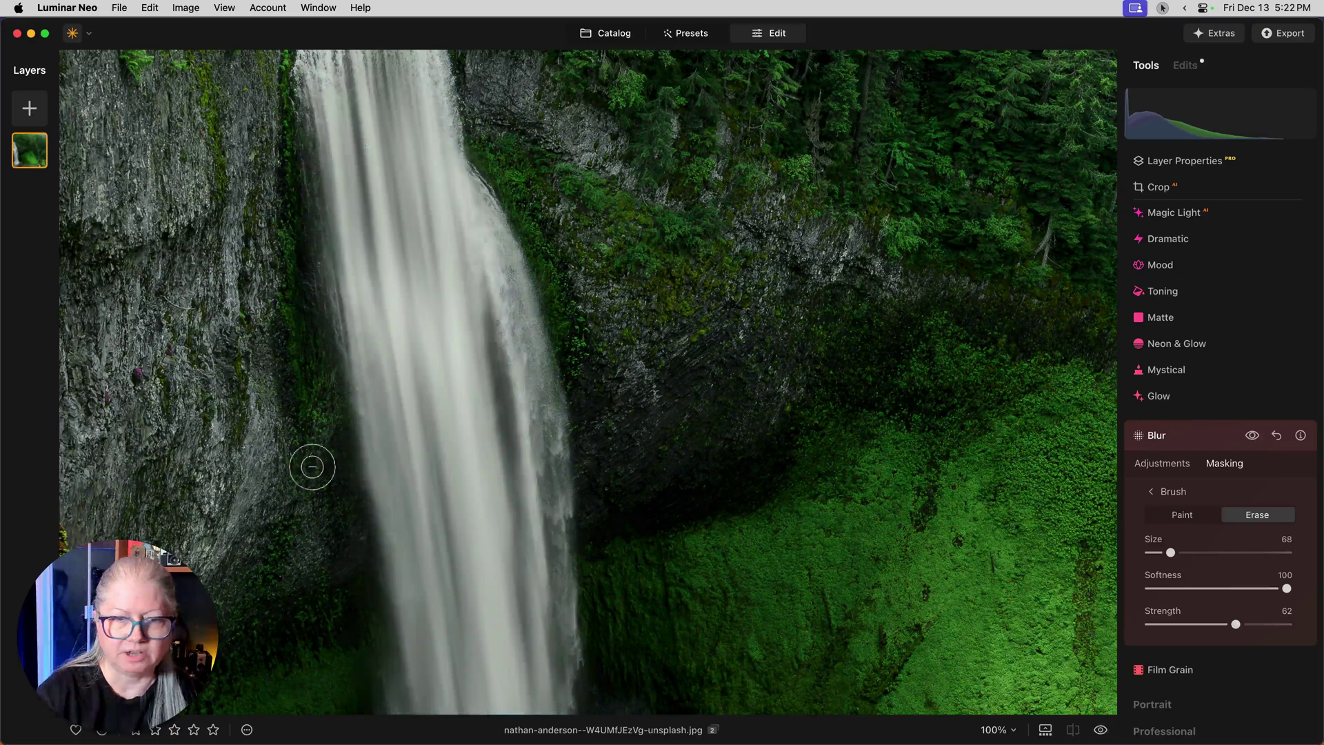
key(backslash)
drag(334, 428, 337, 457)
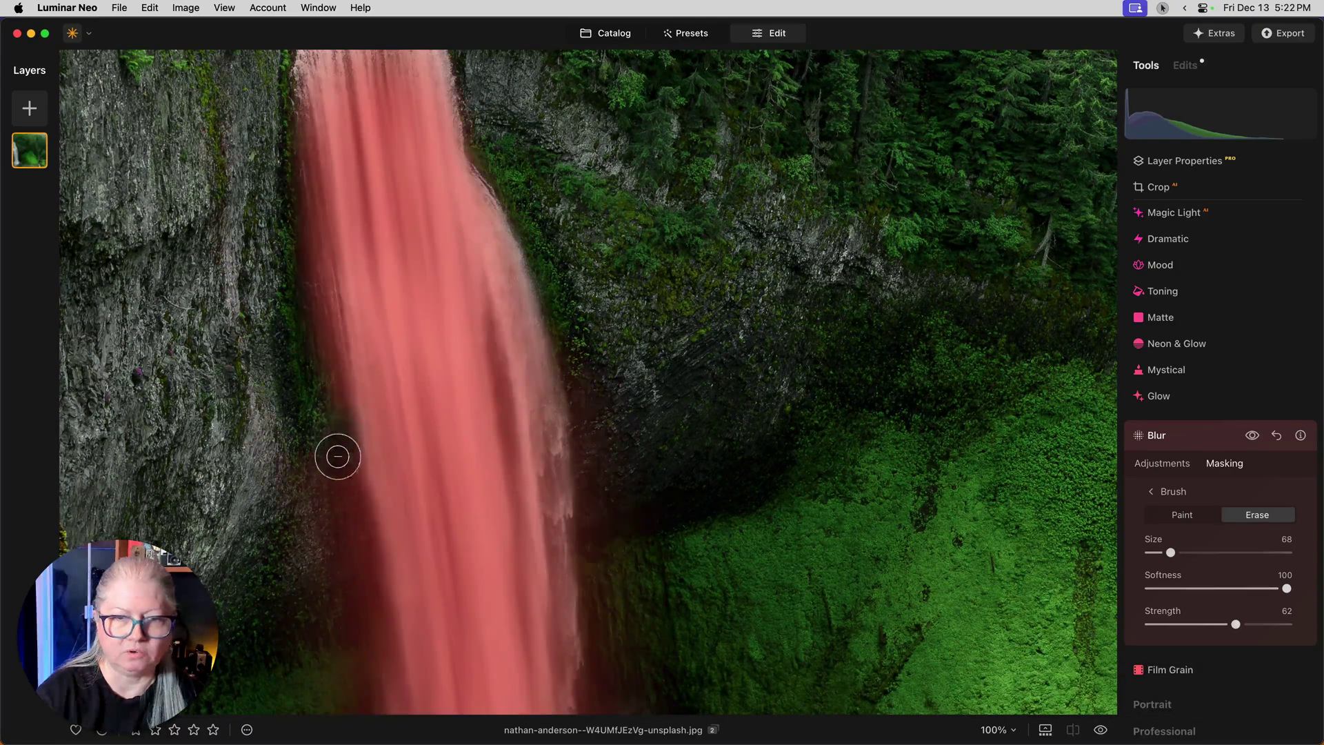
drag(327, 382, 227, 449)
Step: Pan to the waterfall's base, compare it with the original, and shrink the erase brush
key(backslash)
key(backslash)
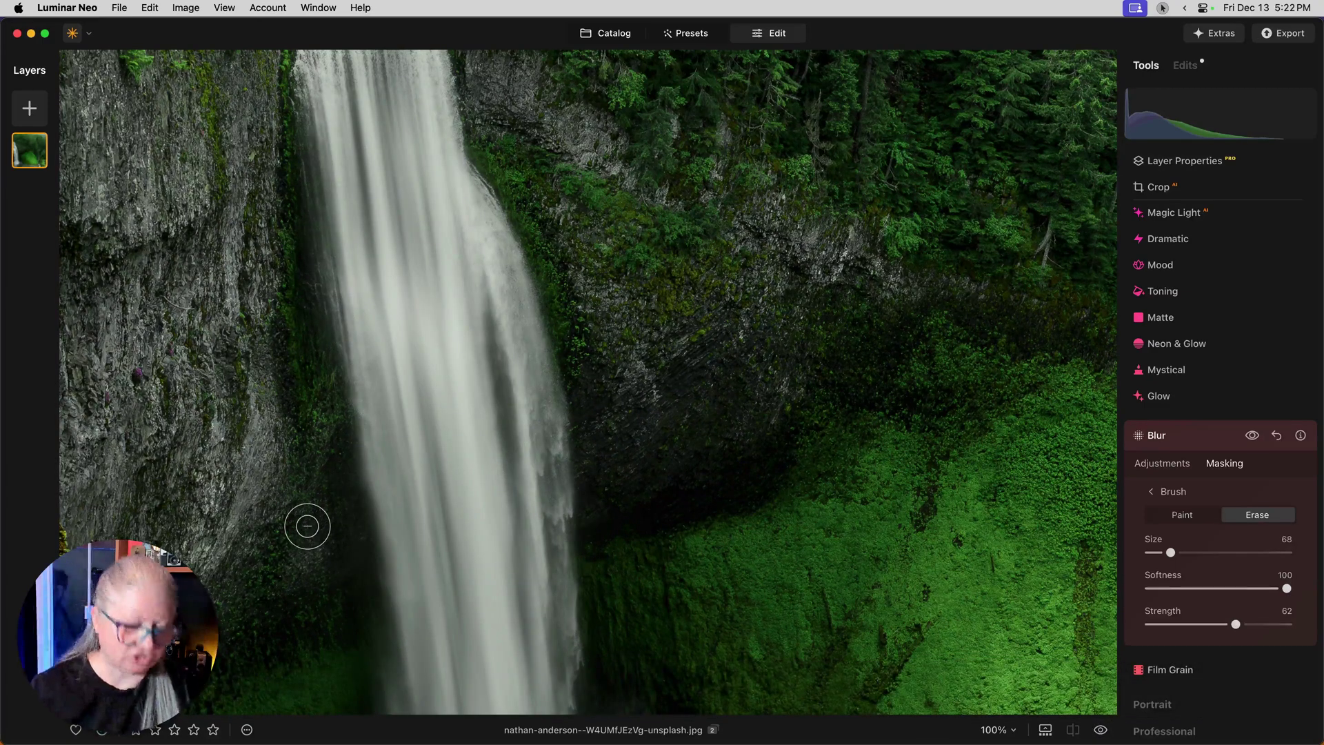
key(backslash)
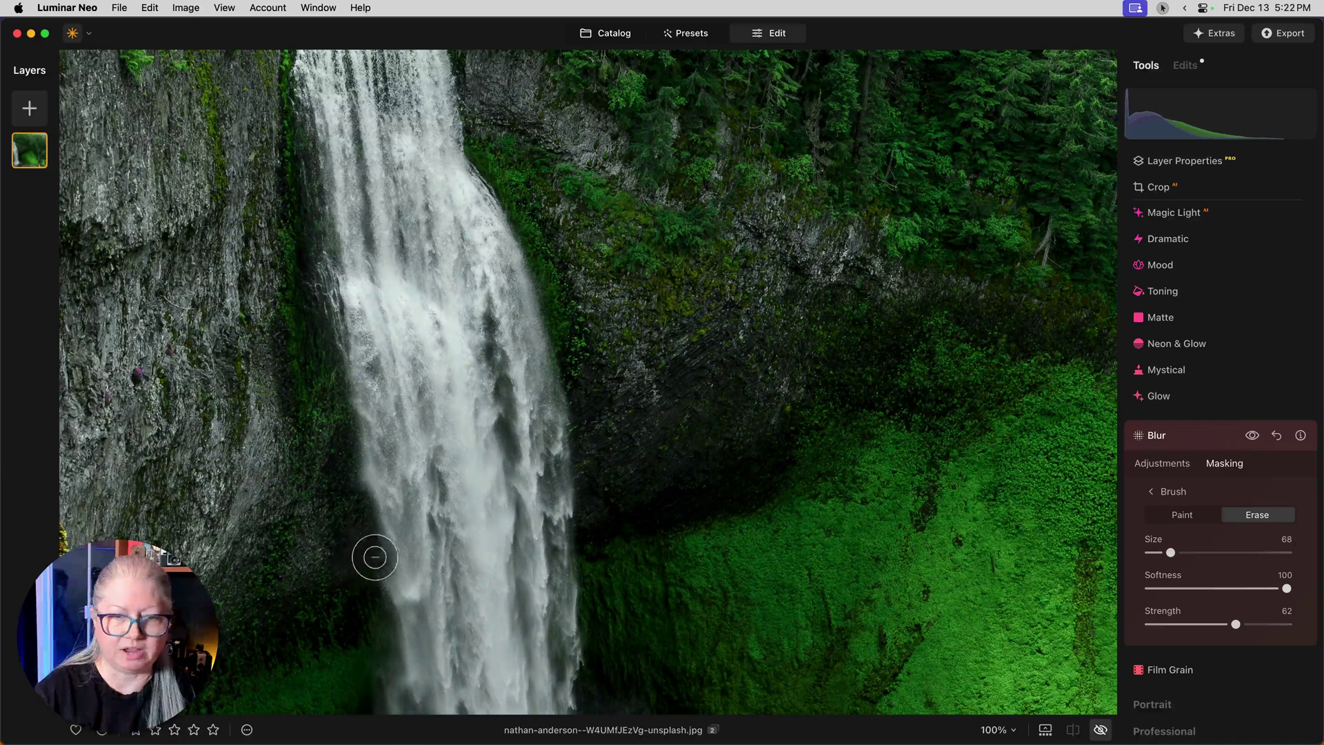
key(backslash)
key(backslash)
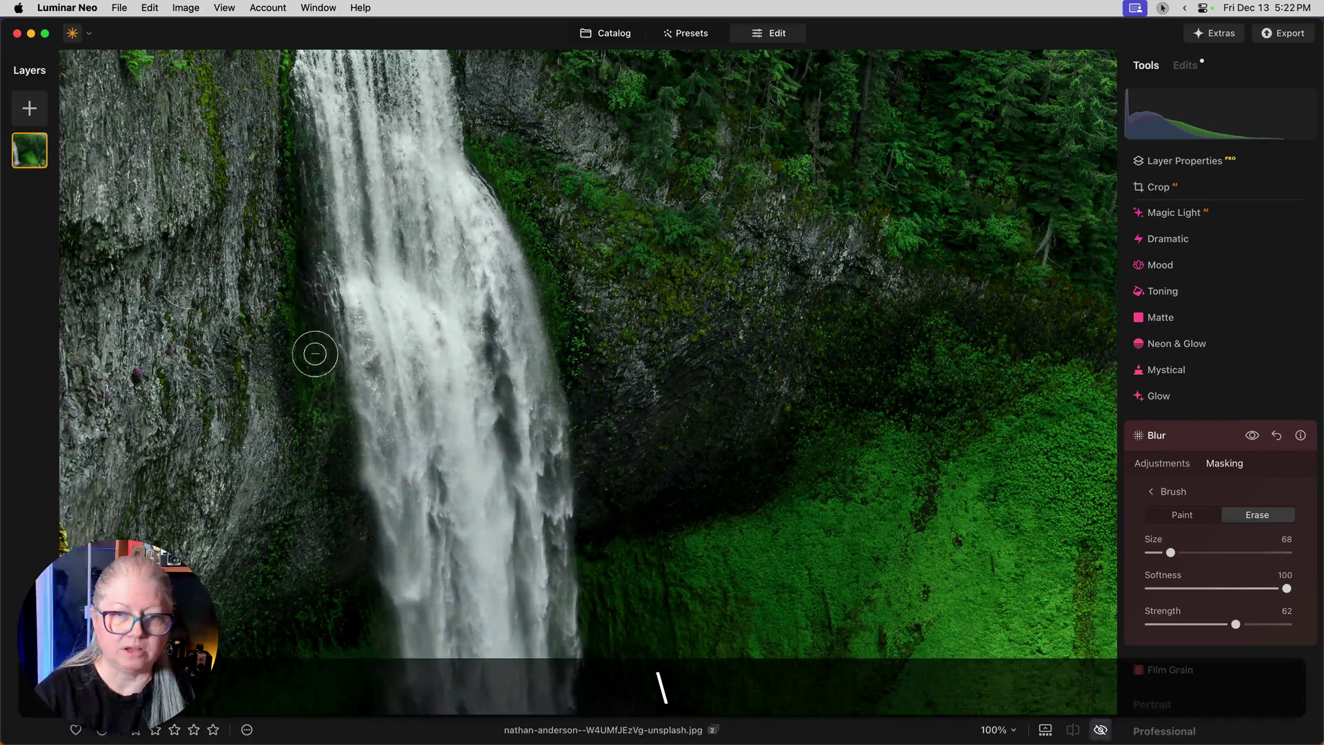
key(backslash)
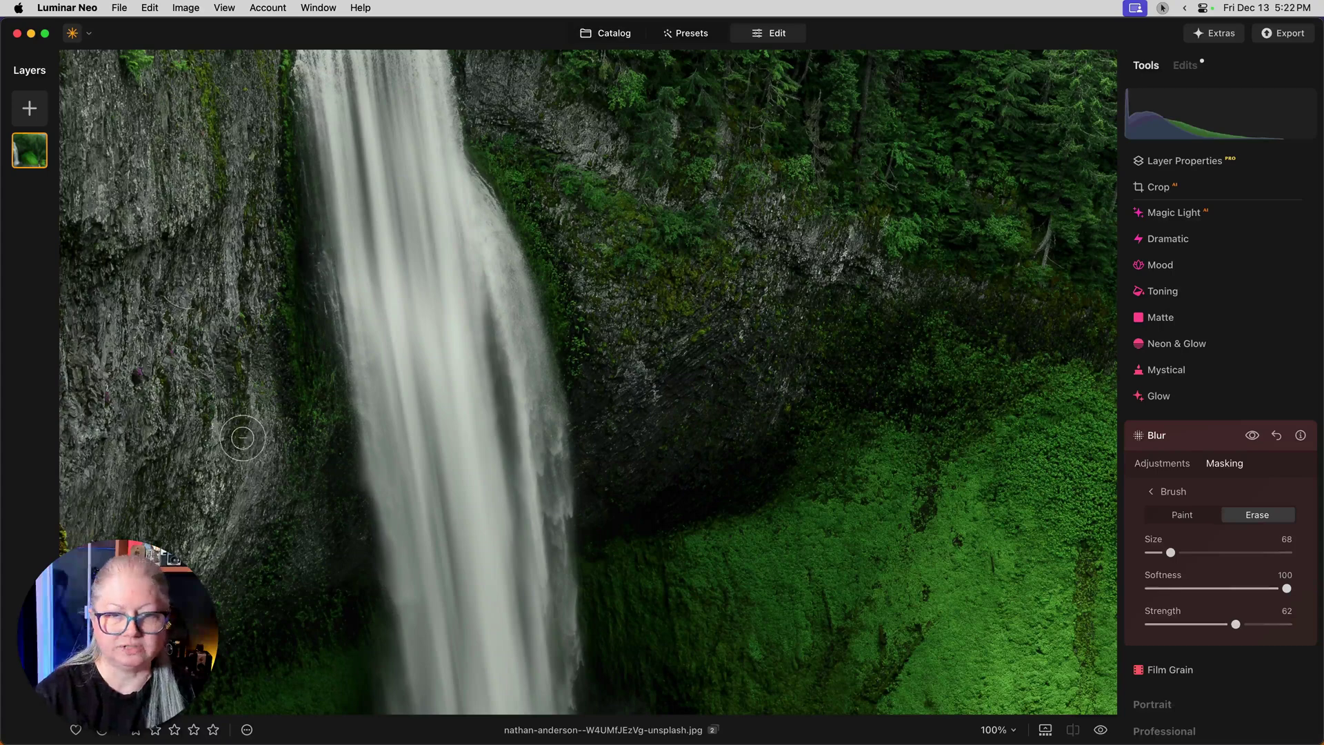
key(space)
drag(242, 437, 346, 449)
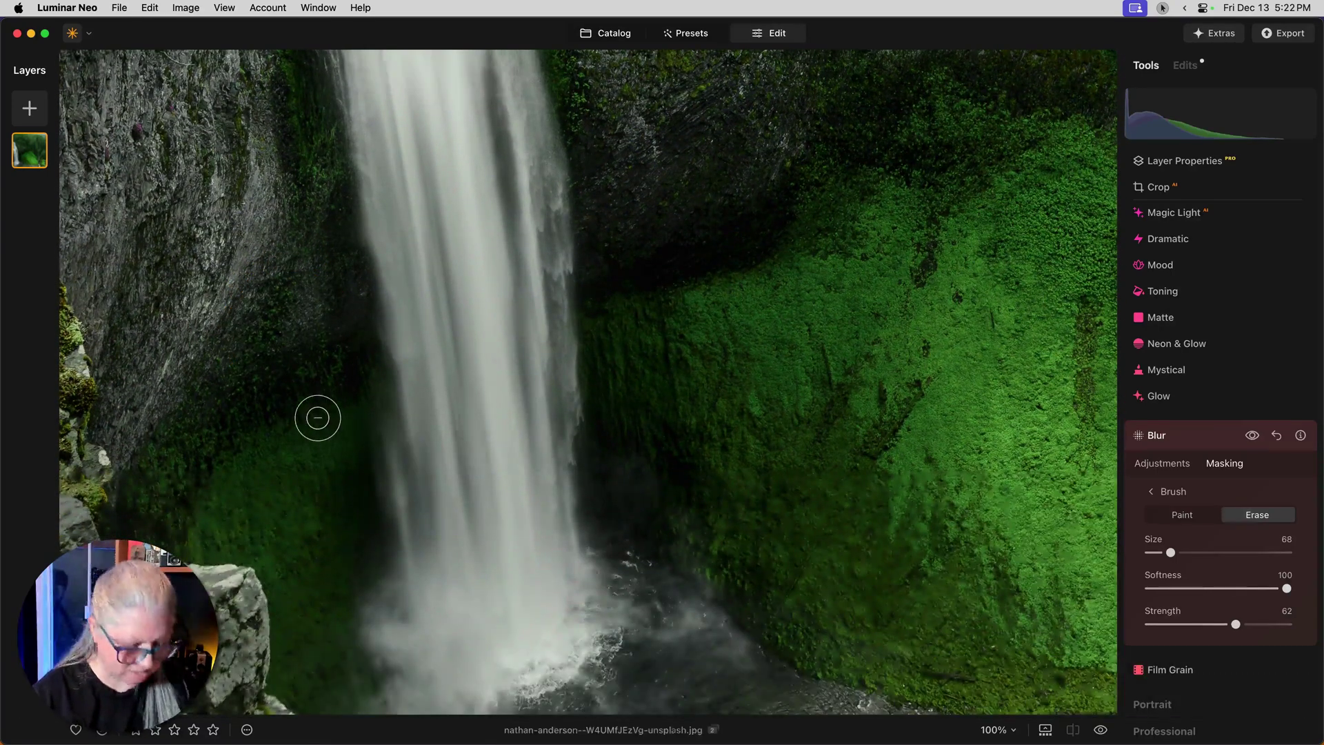
key(backslash)
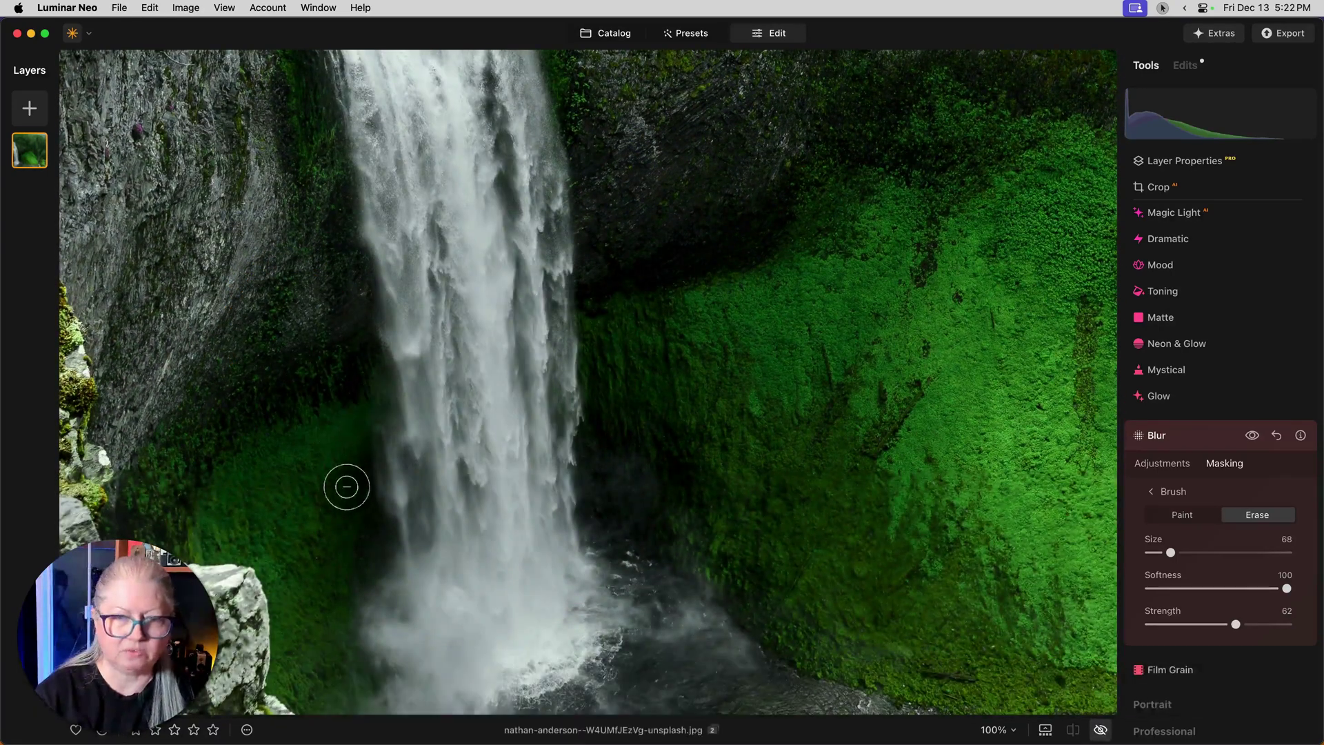
key(backslash)
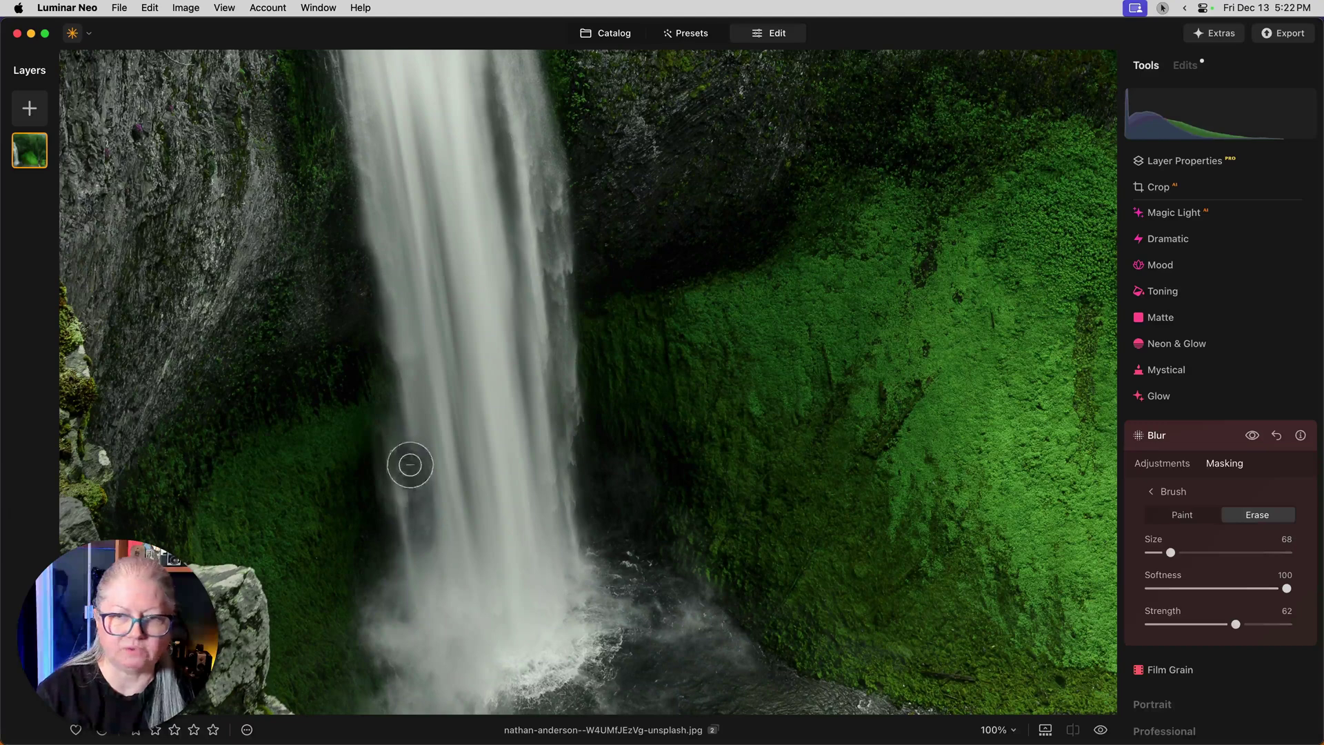
key(bracketleft)
key(bracketleft)
key(bracketleft)
key(bracketleft)
key(bracketleft)
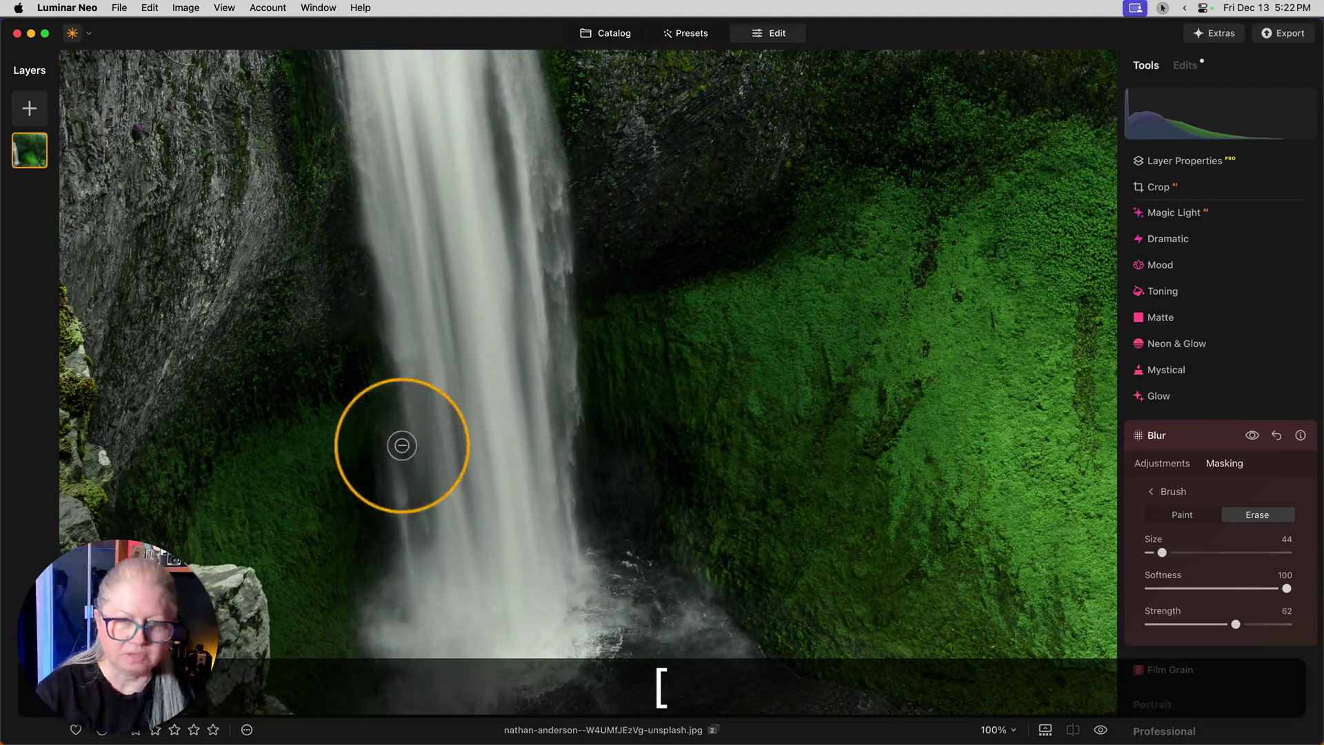
Step: Erase a spot beside the falls, then switch to Paint at size 47 and brush down the waterfall
click(414, 497)
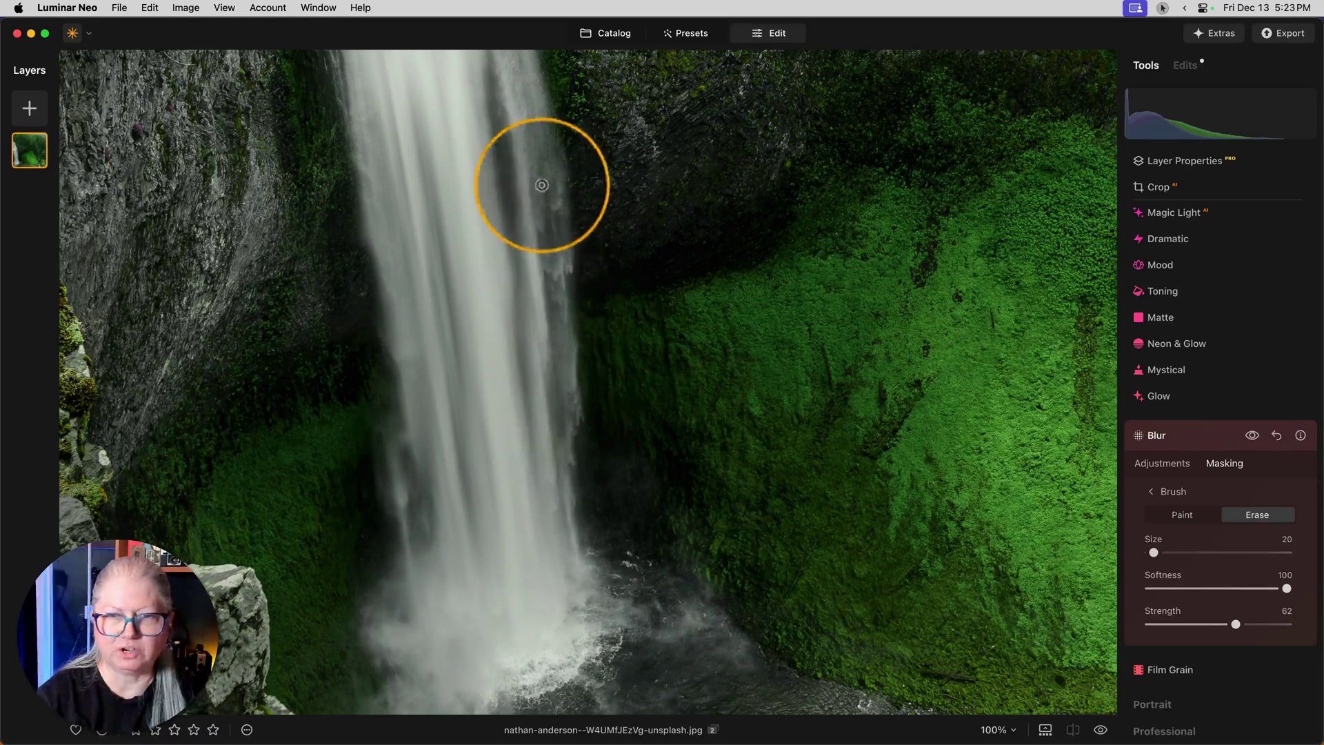
click(1181, 517)
drag(1154, 553, 1163, 552)
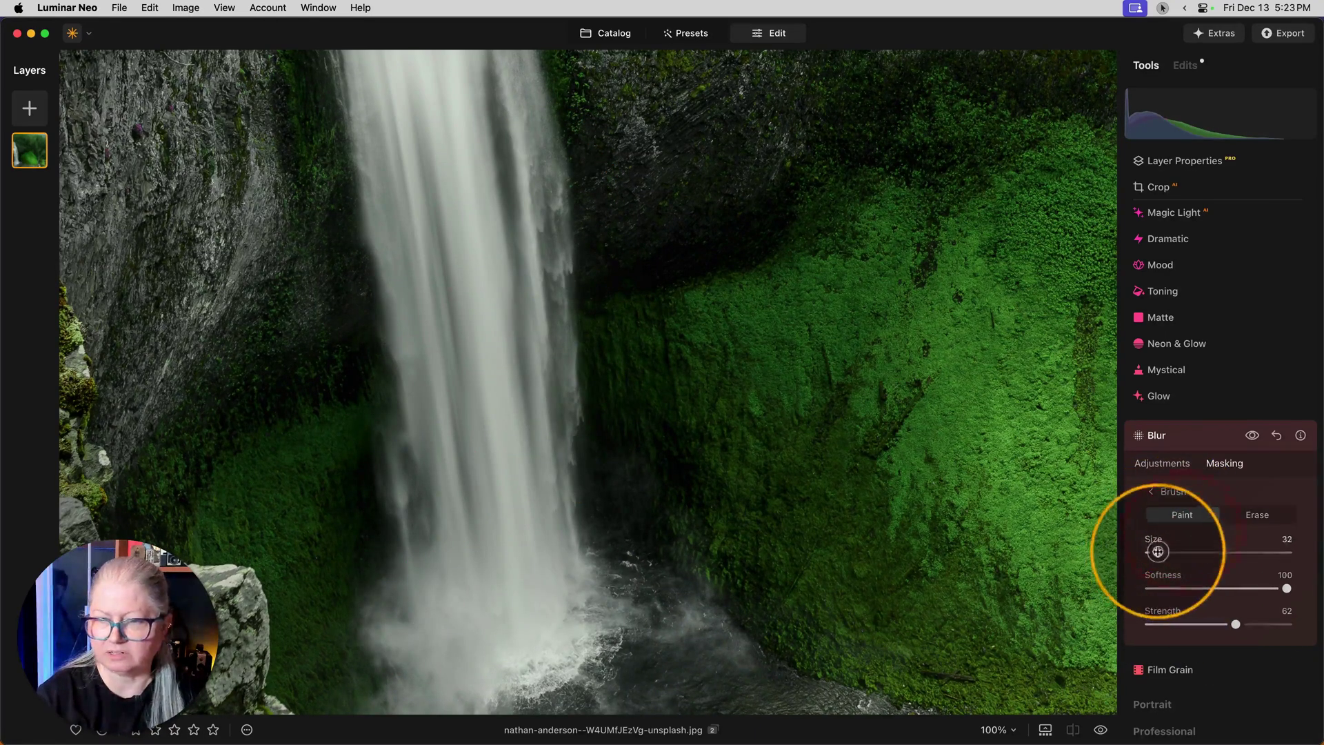
drag(1229, 623, 1032, 550)
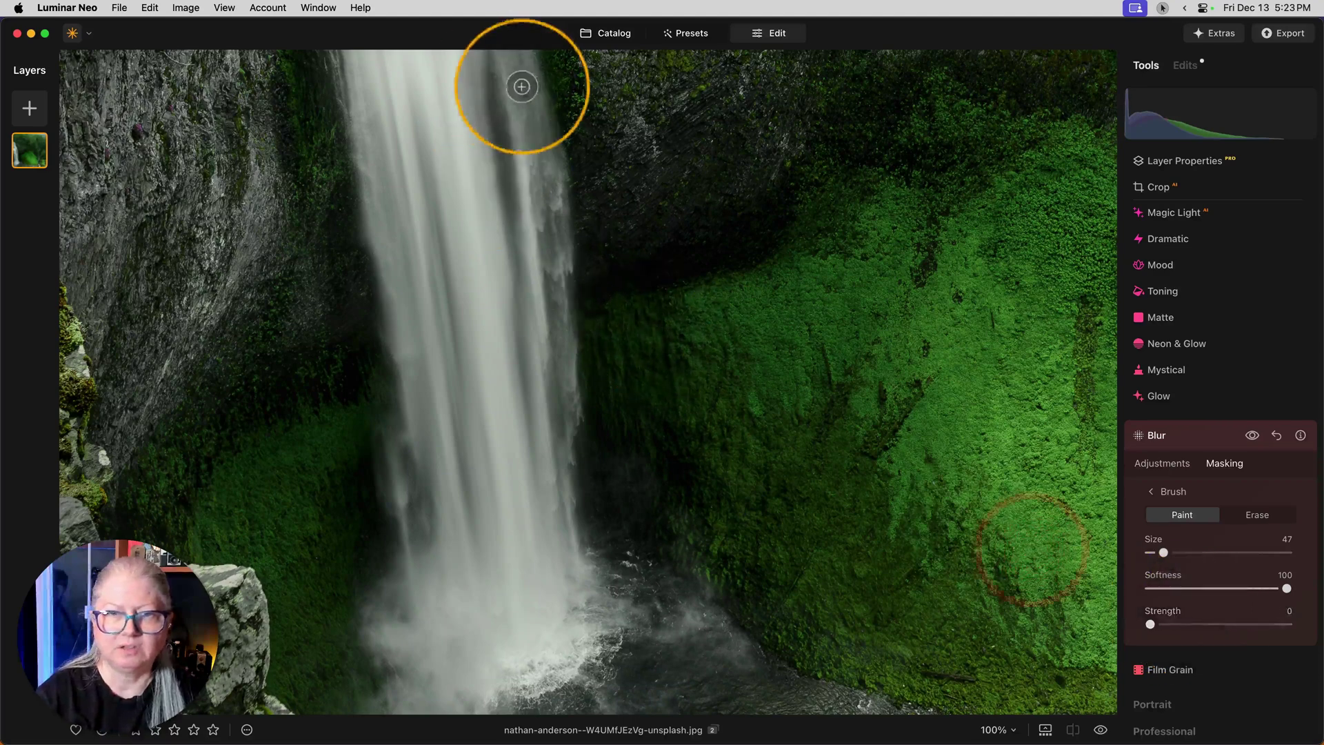
mouse_move(524, 83)
mouse_down()
mouse_move(560, 334)
mouse_move(556, 443)
mouse_move(591, 432)
mouse_up()
Step: At paint strength 34, add blur to the waterfall and its lower water, then hide Blur to compare
click(701, 330)
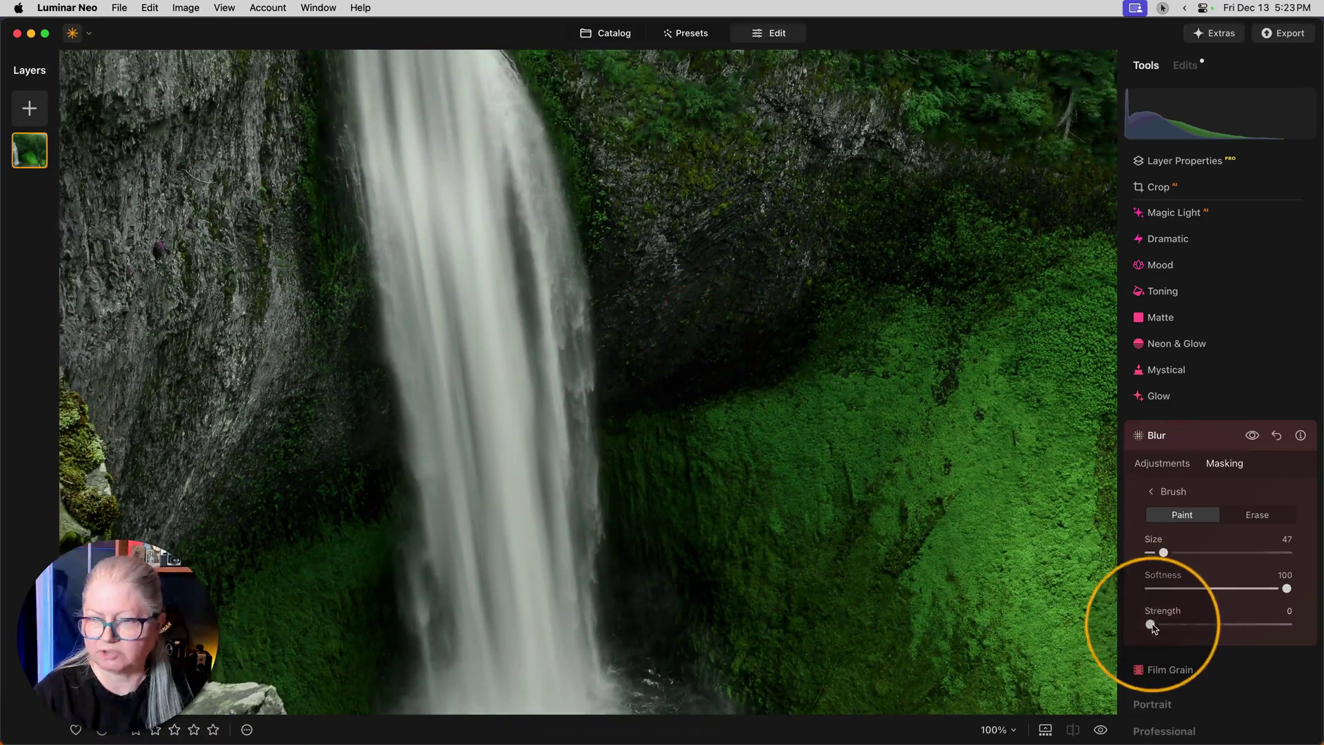
drag(1150, 624, 1198, 624)
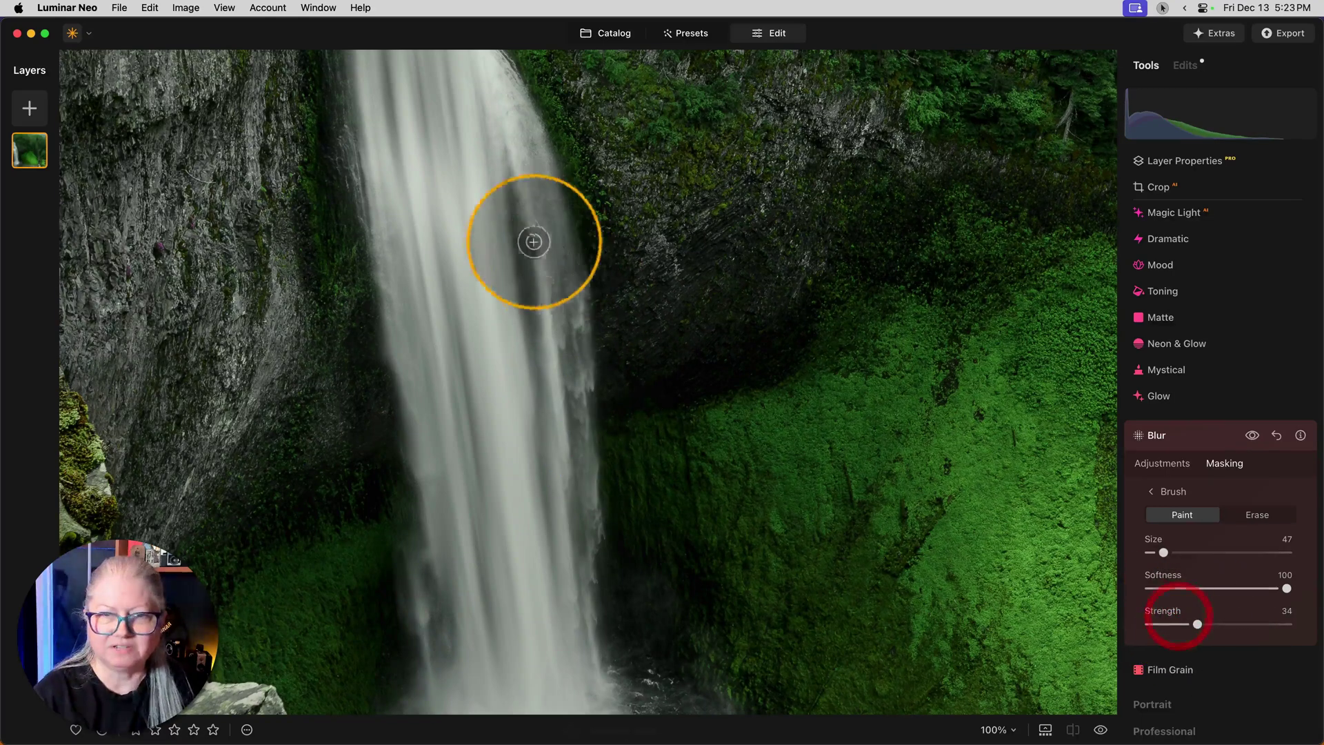
mouse_move(557, 285)
mouse_down()
mouse_move(580, 541)
mouse_move(570, 315)
mouse_move(515, 158)
mouse_move(566, 195)
mouse_move(523, 153)
mouse_up()
click(571, 345)
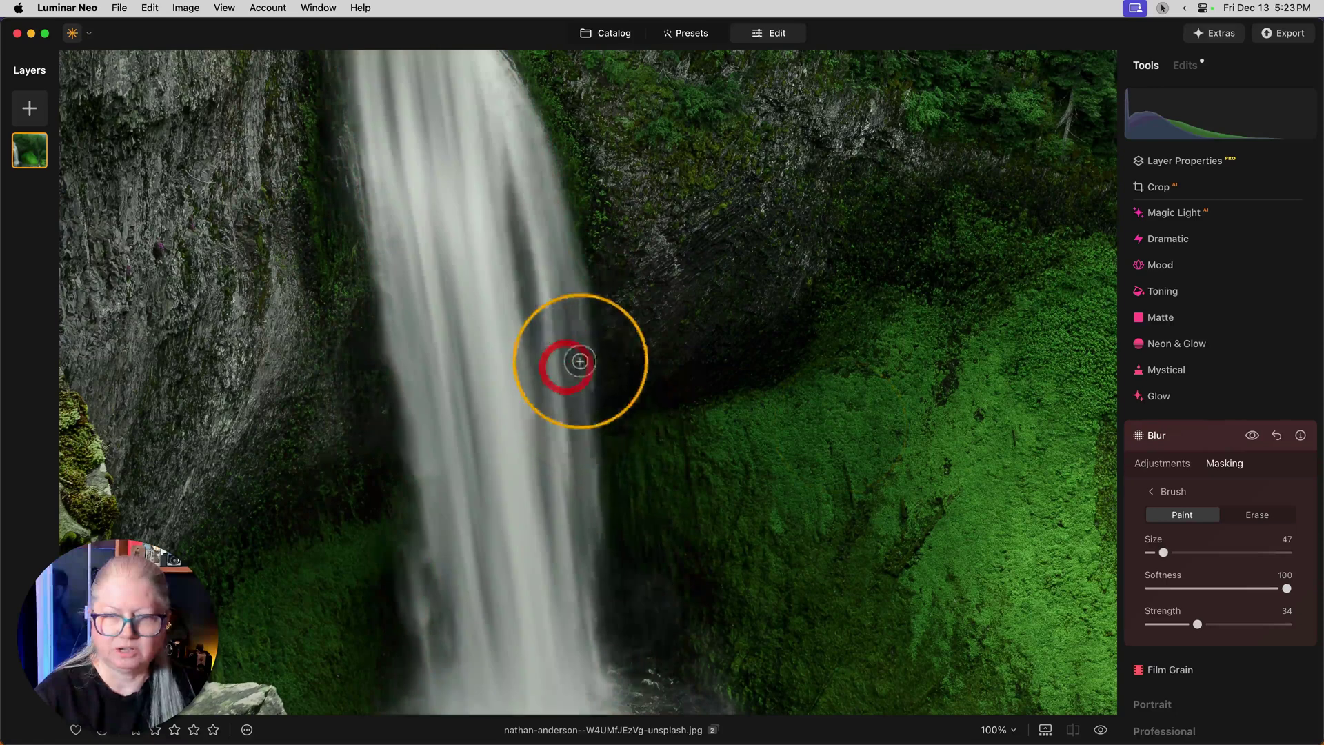
click(591, 549)
mouse_move(436, 621)
mouse_down()
mouse_move(428, 564)
mouse_move(414, 662)
mouse_move(421, 627)
mouse_move(438, 686)
mouse_move(428, 627)
mouse_up()
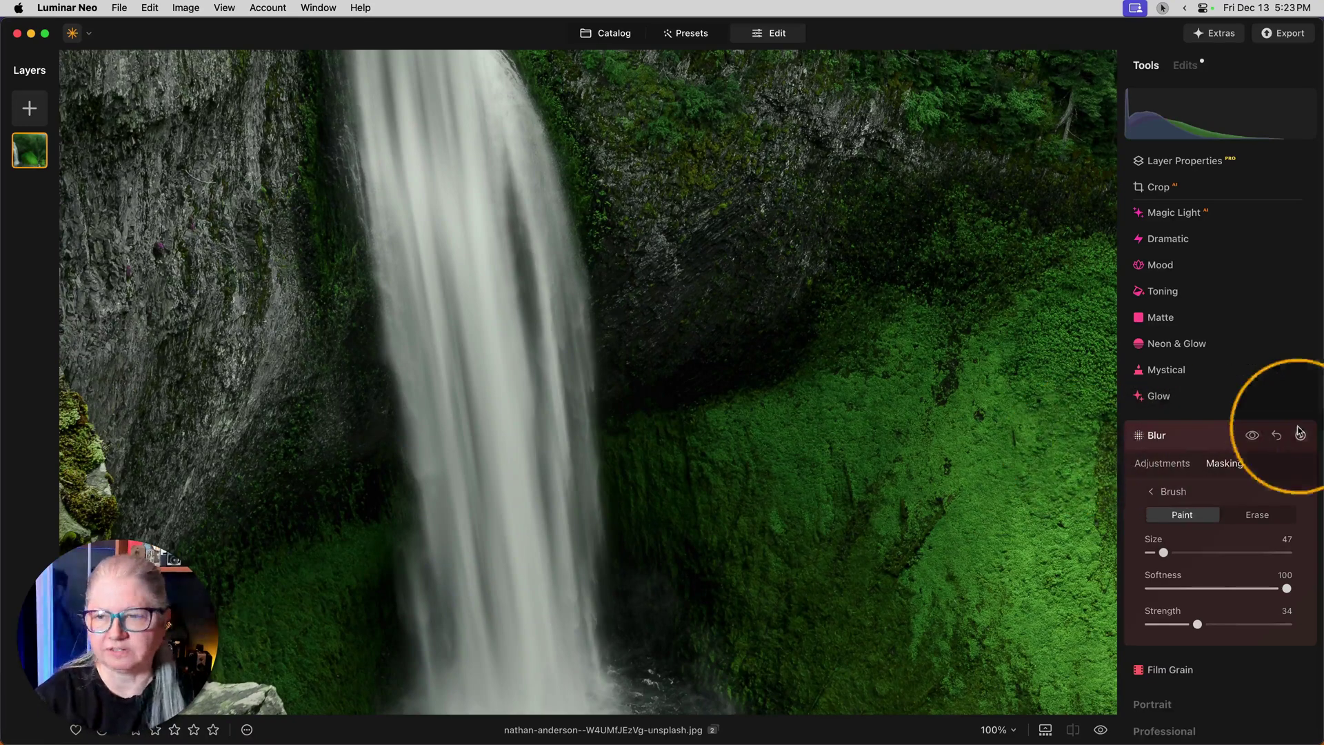
click(1253, 437)
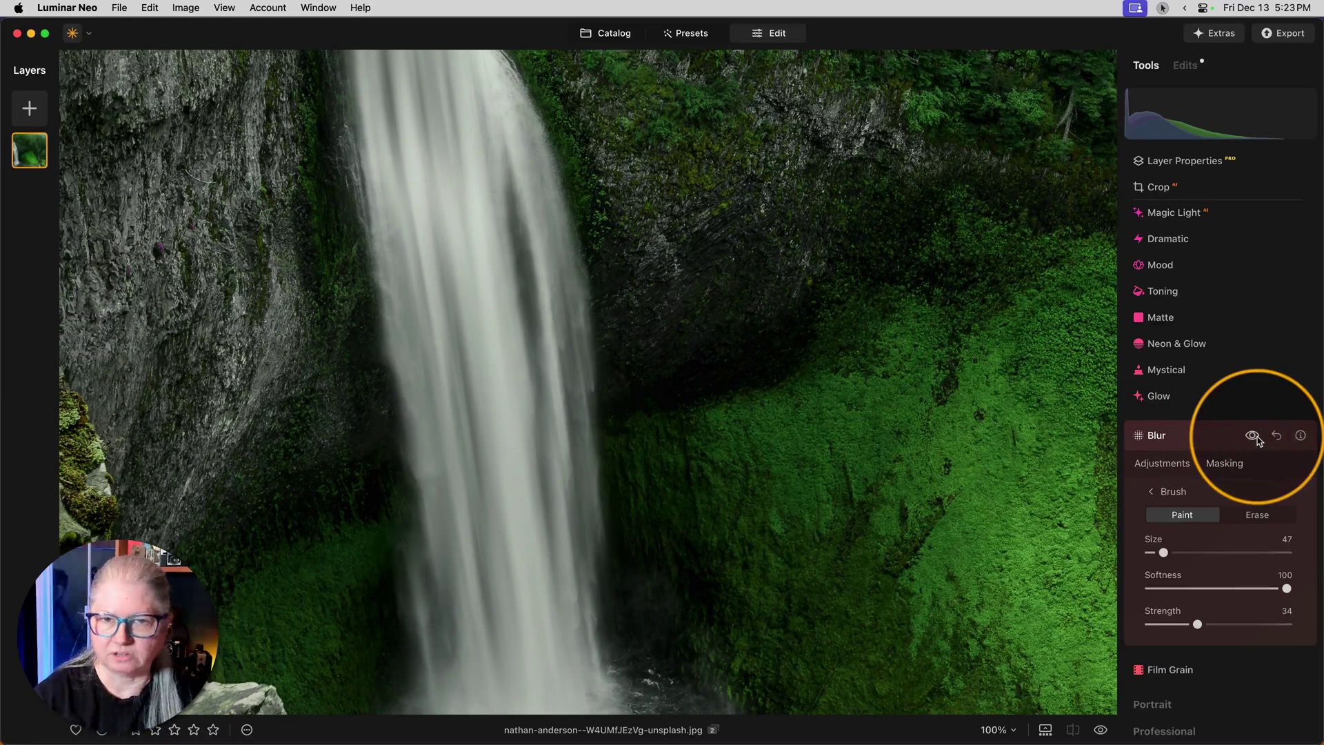
Step: At erase strength 14, remove blur from part of the waterfall and patches of dark rock
click(1259, 515)
drag(1197, 625, 1170, 624)
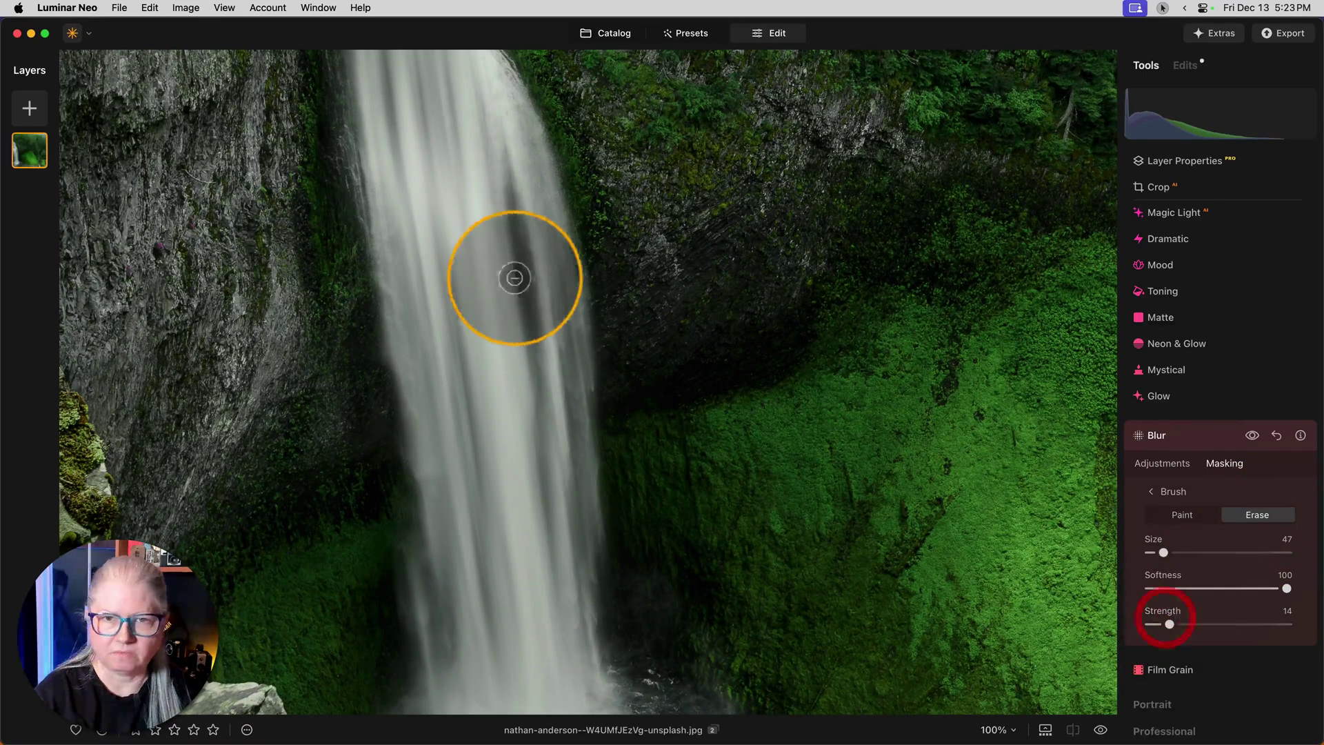
mouse_move(526, 231)
mouse_down()
mouse_move(503, 147)
mouse_move(503, 184)
mouse_up()
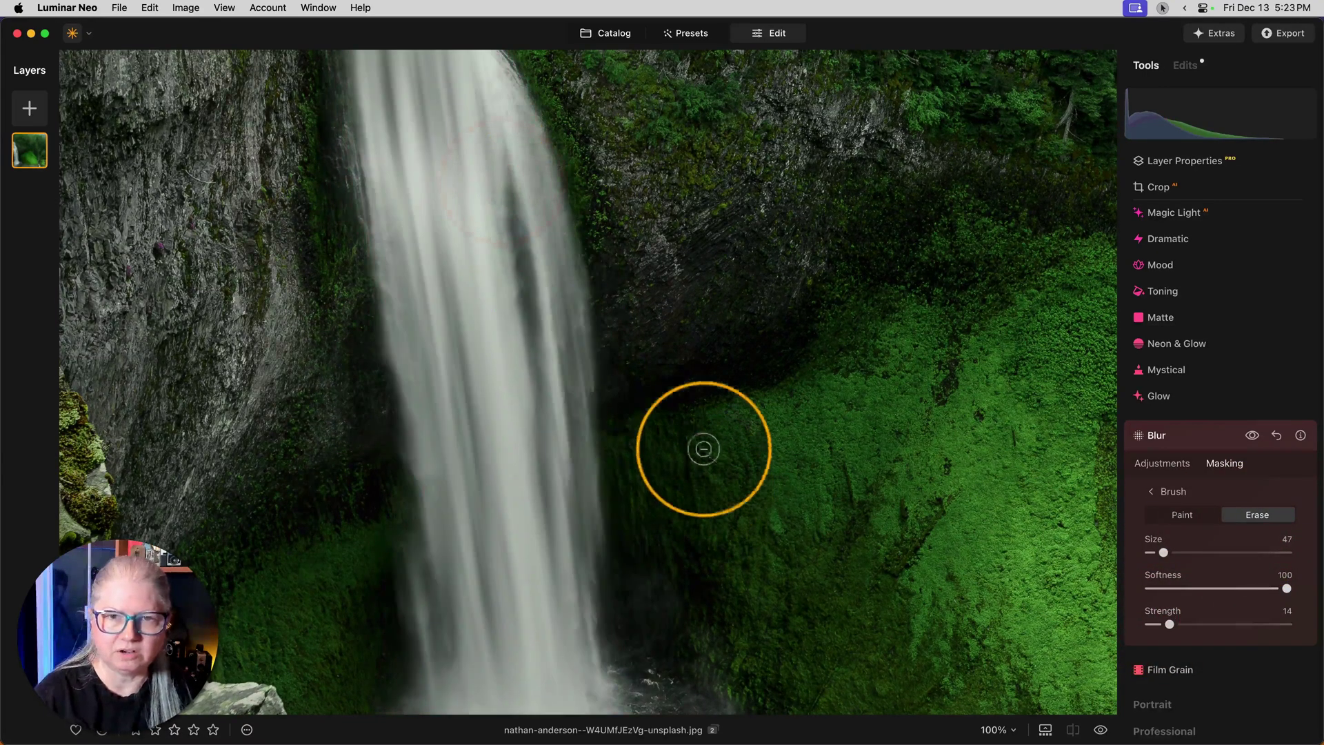
scroll(690, 310, up, 10)
mouse_move(714, 437)
mouse_down()
mouse_move(775, 458)
mouse_move(765, 441)
mouse_up()
scroll(759, 276, up, 5)
scroll(758, 276, left, 5)
mouse_move(832, 394)
mouse_down()
mouse_move(549, 215)
mouse_move(621, 237)
mouse_up()
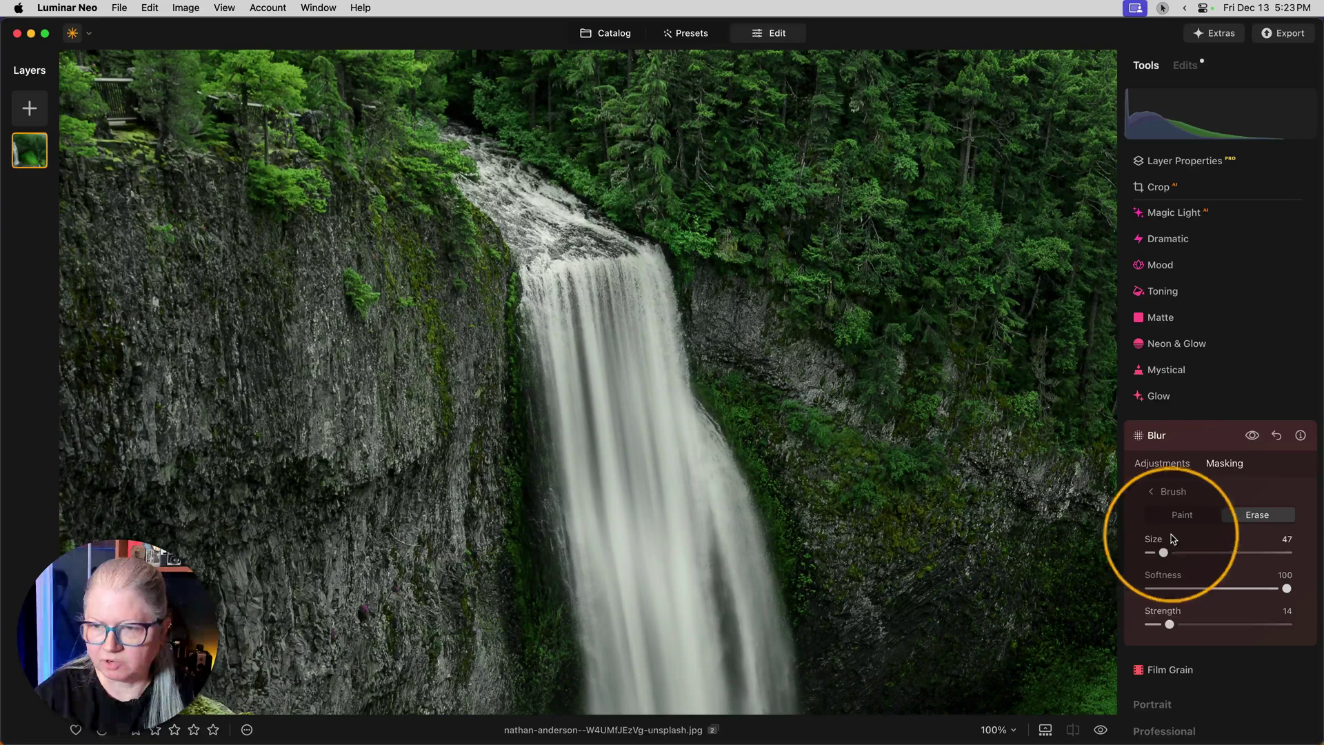
Step: Erase blur along the waterfall's crest with a size-25, strength-32 brush
drag(1163, 552, 1156, 552)
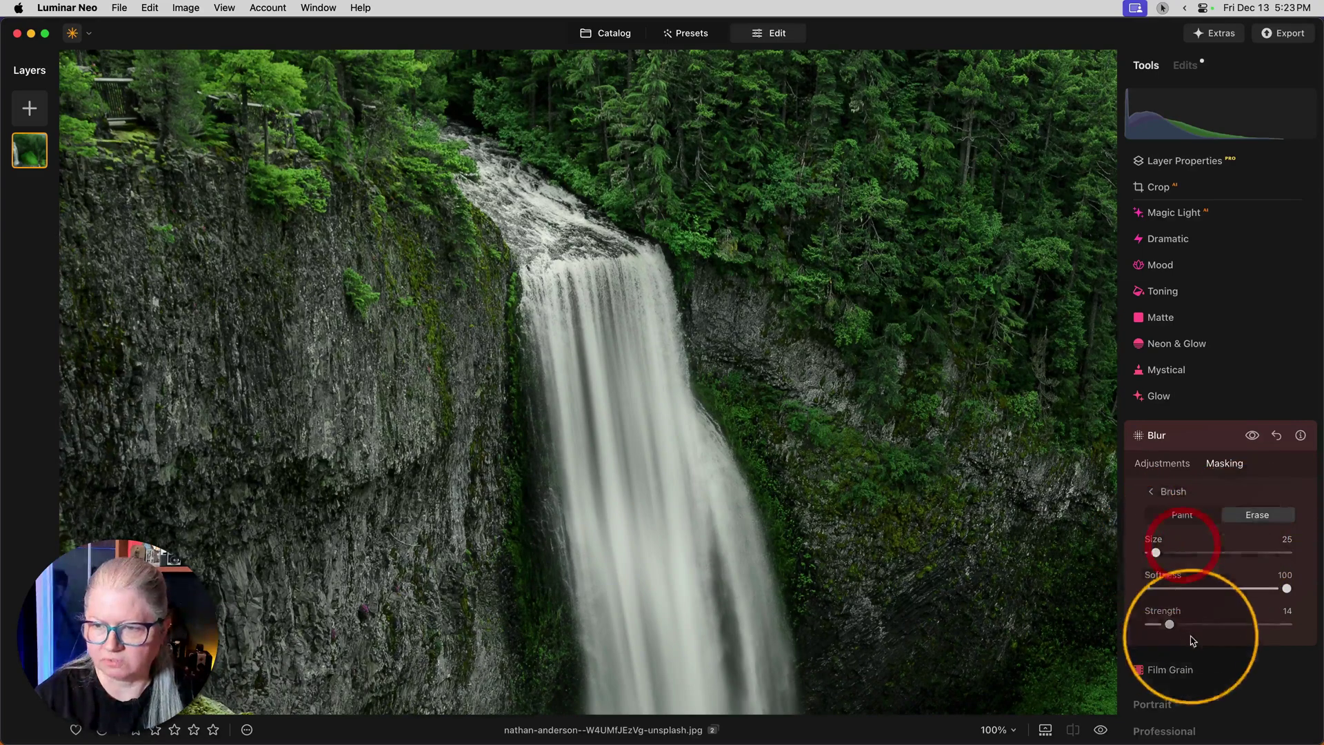
drag(1169, 624, 1194, 624)
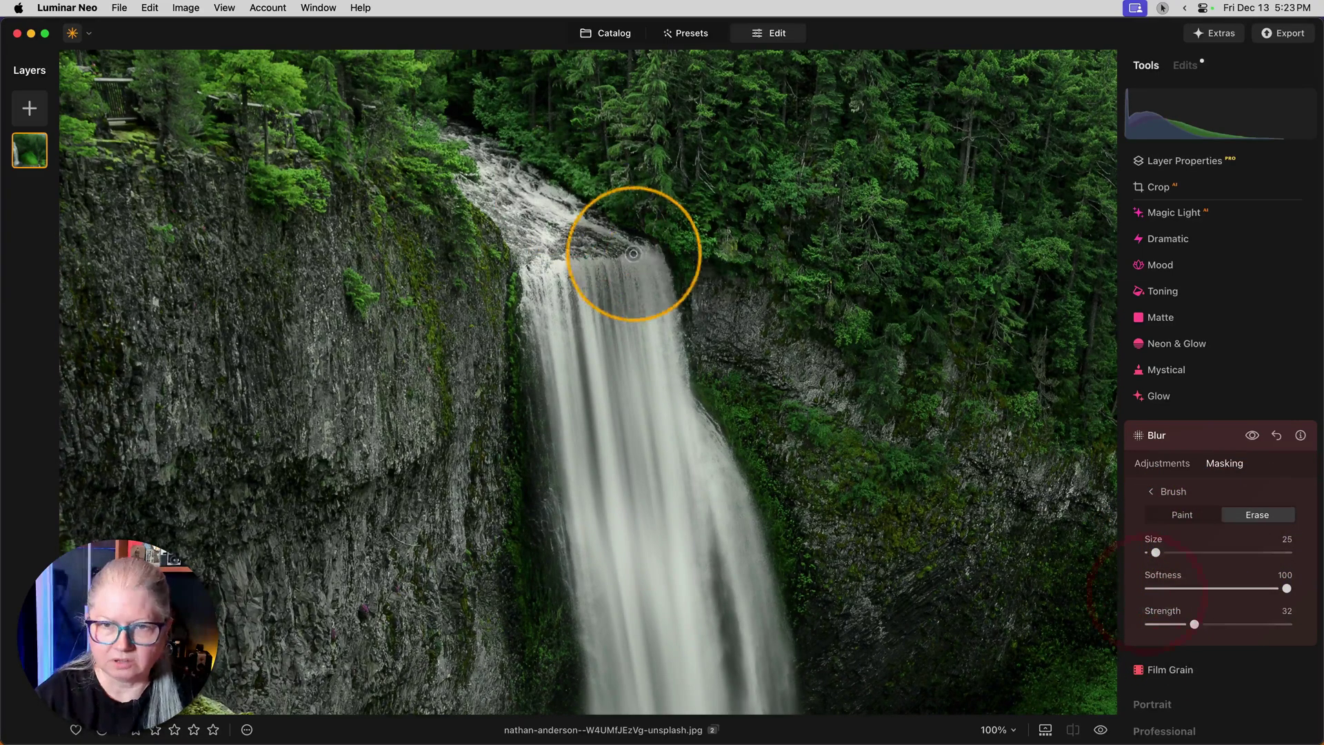
mouse_move(633, 253)
mouse_down()
mouse_move(584, 227)
mouse_move(656, 246)
mouse_move(624, 226)
mouse_move(601, 253)
mouse_move(575, 243)
mouse_move(581, 253)
mouse_move(546, 219)
mouse_up()
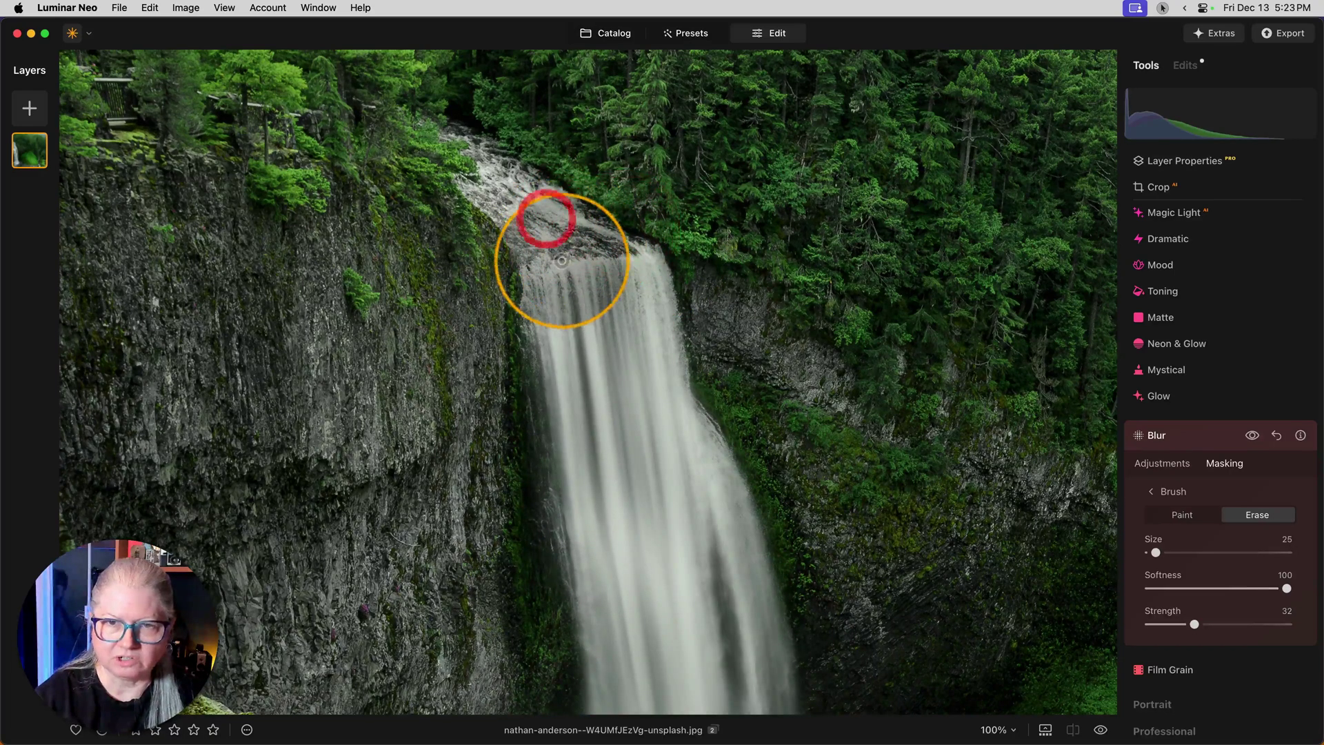
drag(541, 267, 519, 249)
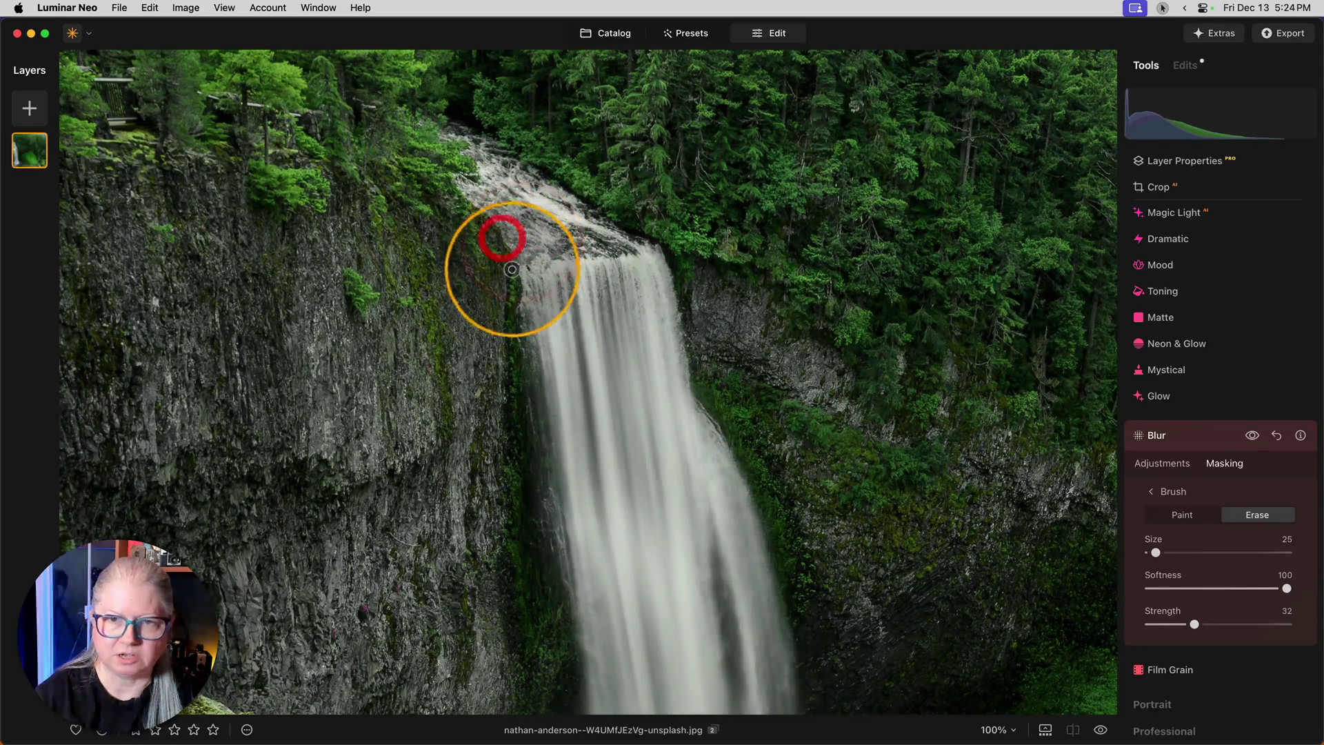
mouse_move(511, 269)
mouse_down()
mouse_move(535, 287)
mouse_move(509, 266)
mouse_up()
Step: Compare the crest with Blur toggled, then paint blur over the upper waterfall at size 44, strength 30
click(1251, 436)
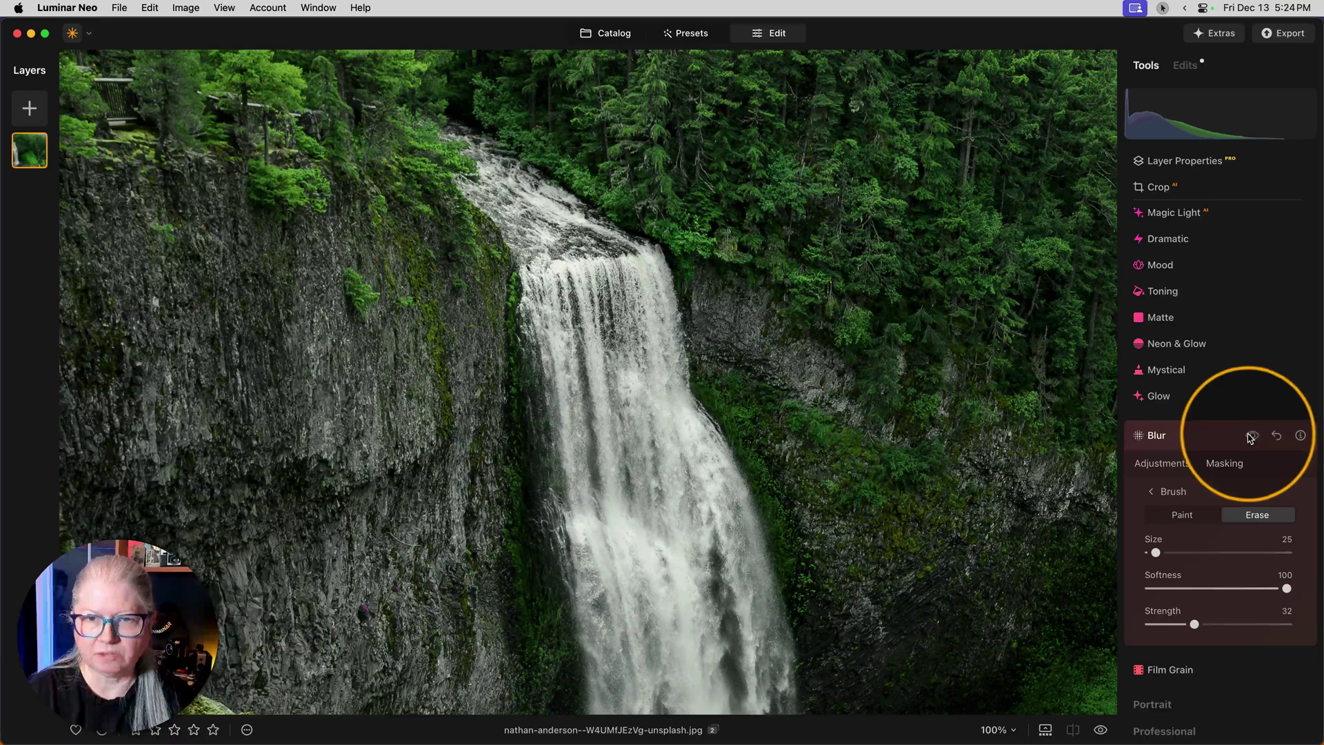
click(1252, 436)
click(1251, 436)
click(1251, 436)
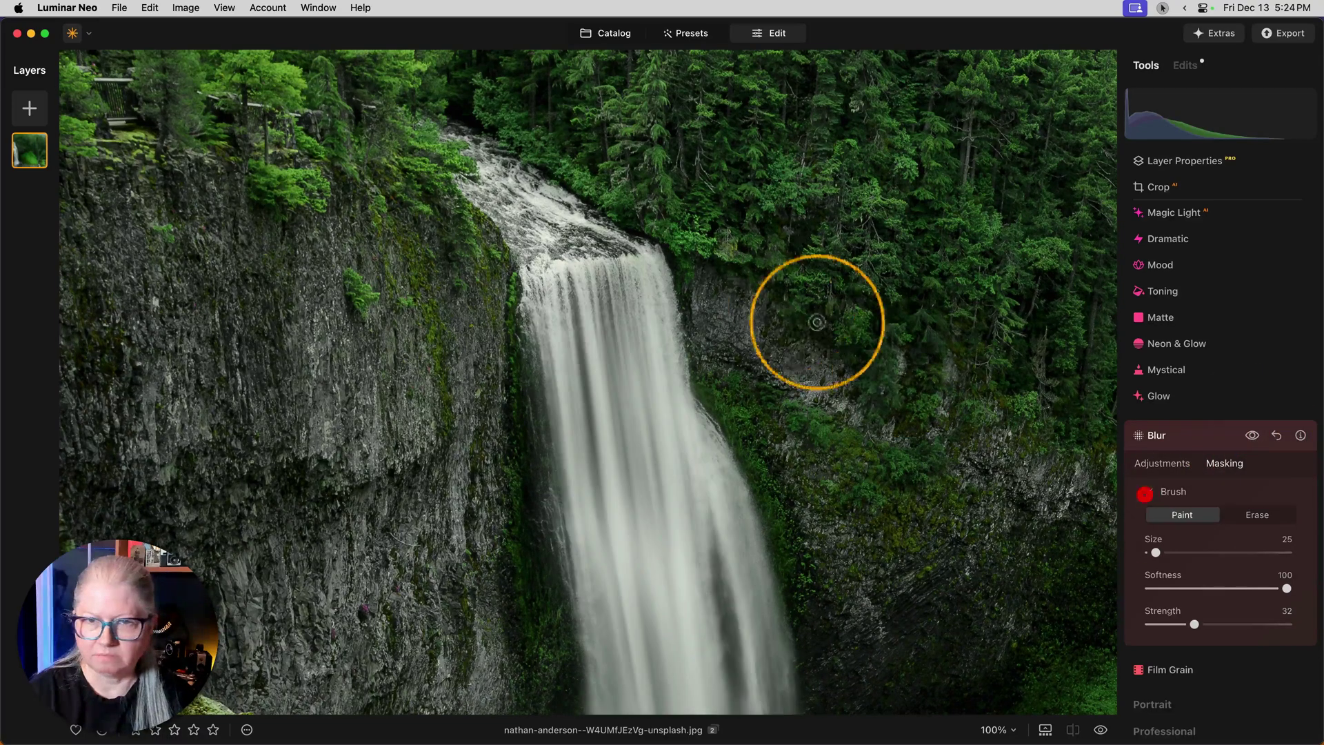
drag(1156, 553, 1162, 553)
drag(1195, 624, 1193, 624)
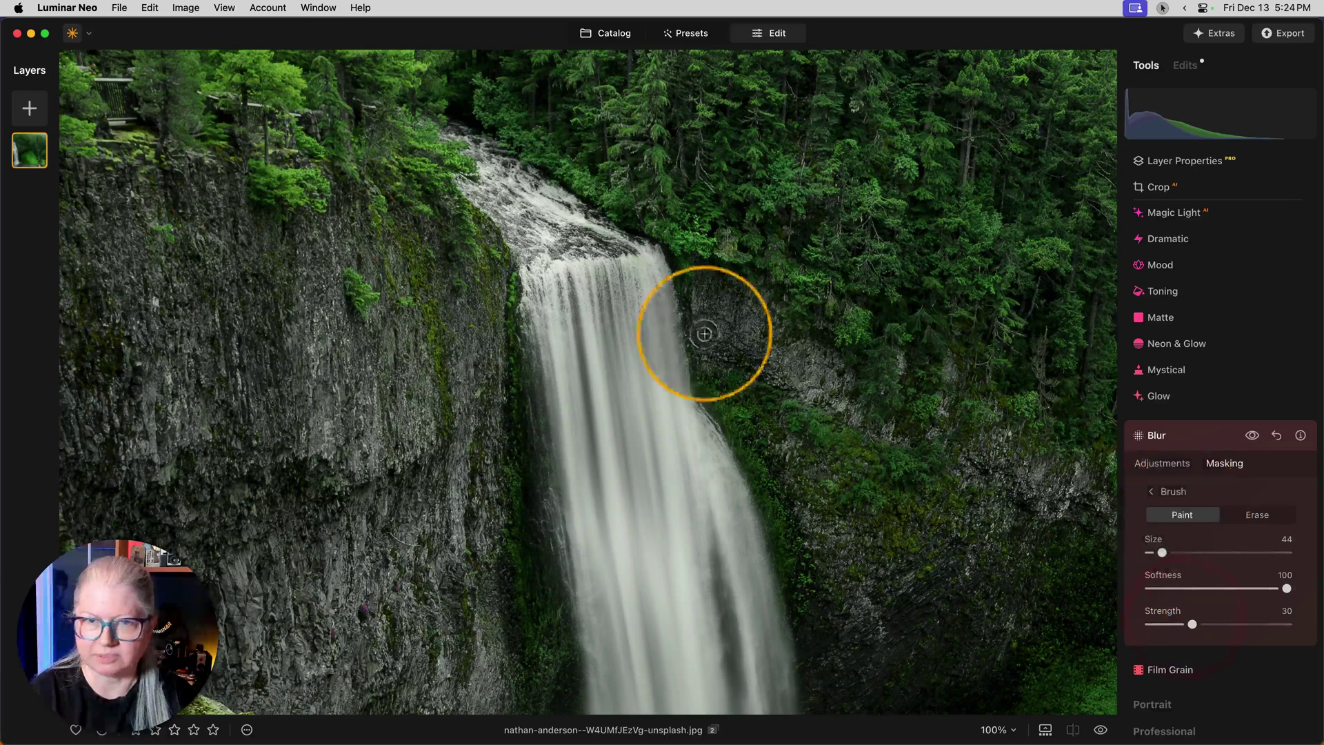
mouse_move(642, 311)
mouse_down()
mouse_move(633, 256)
mouse_move(577, 276)
mouse_up()
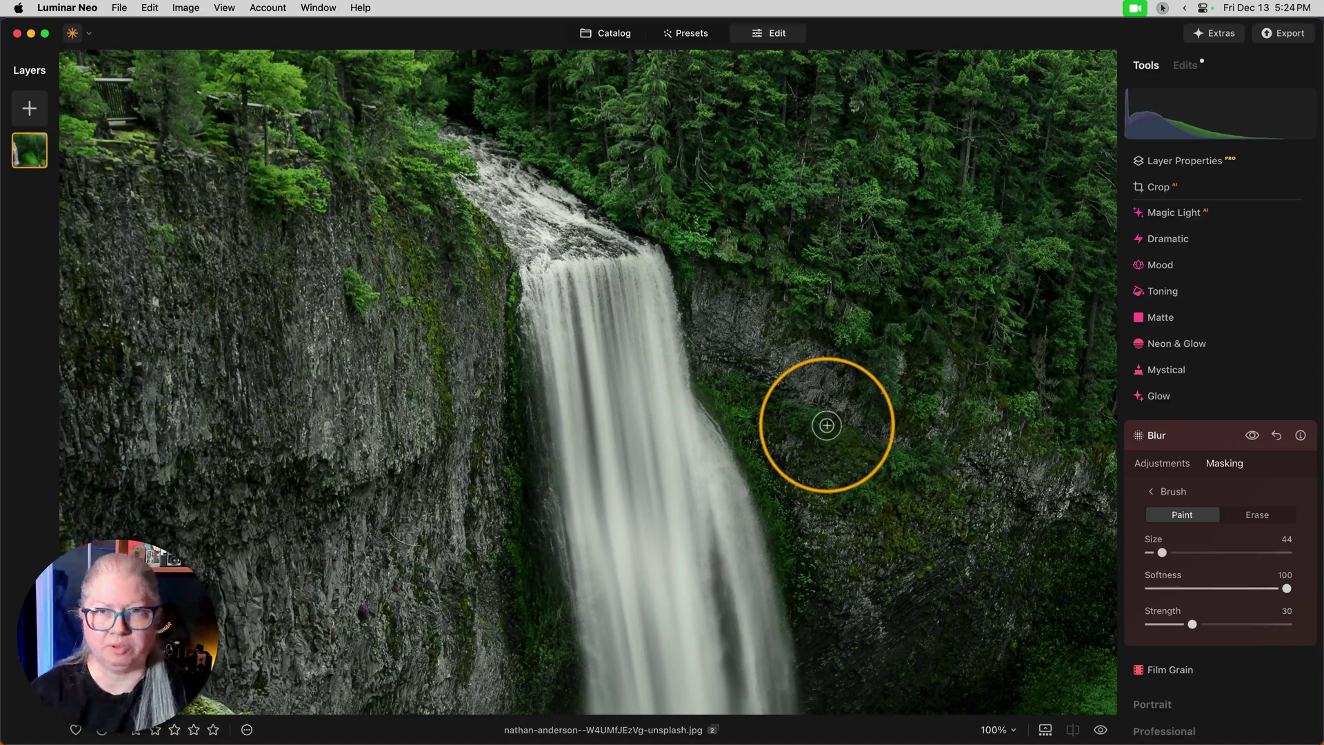
Step: Reopen the Blur adjustments and set a Motion blur at Amount 32, Angle 41
click(1189, 440)
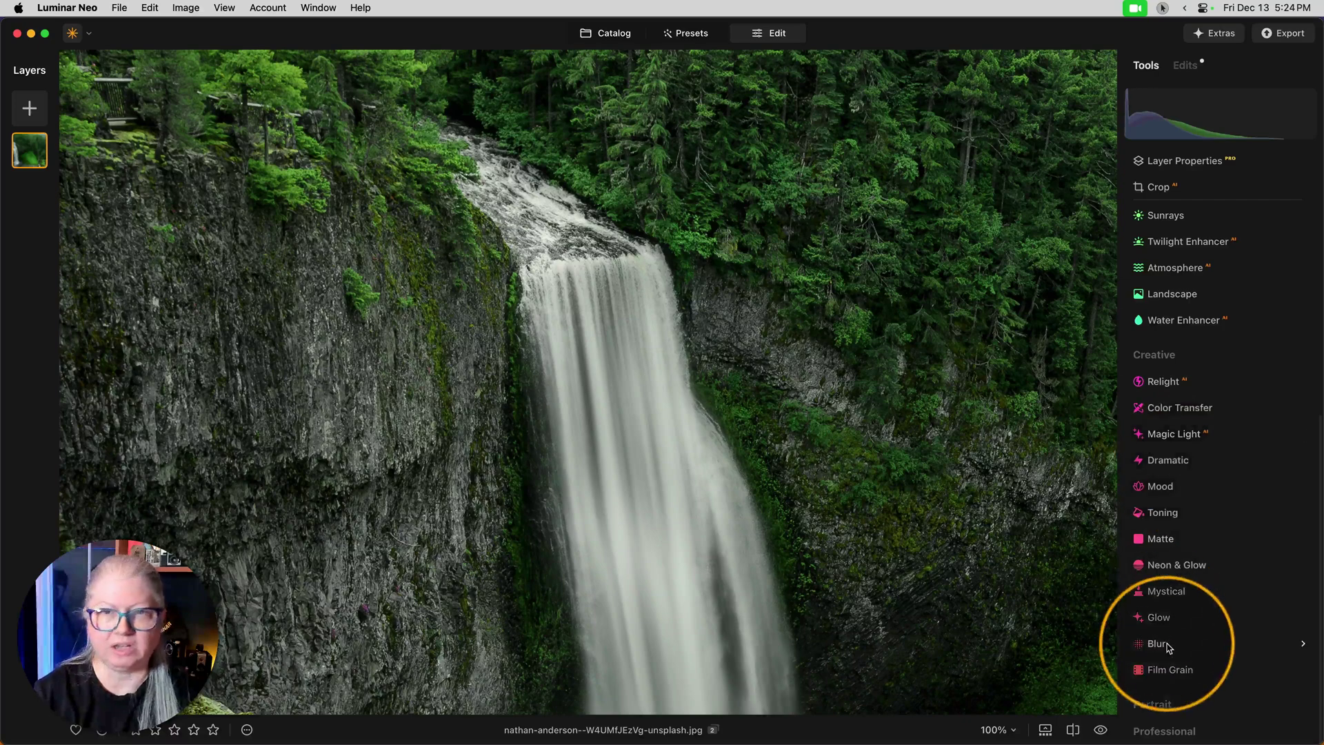
click(1168, 645)
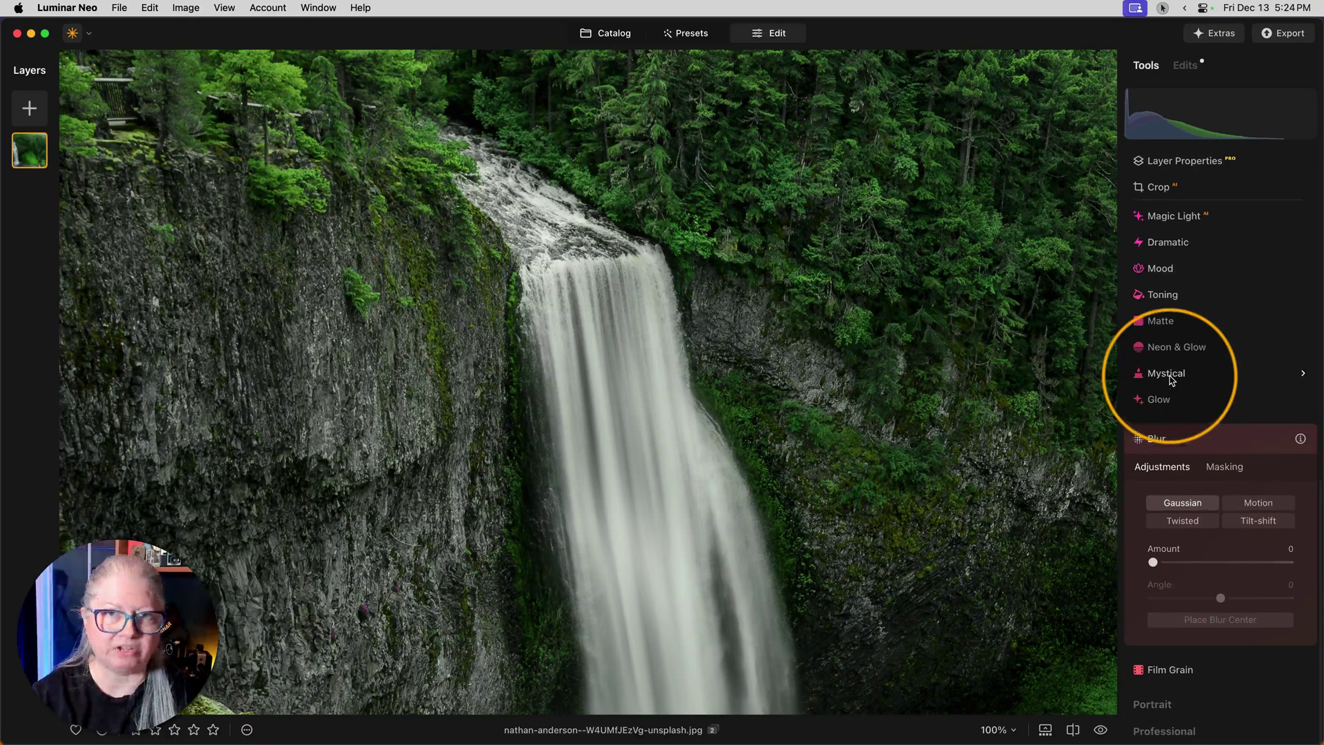
click(1256, 504)
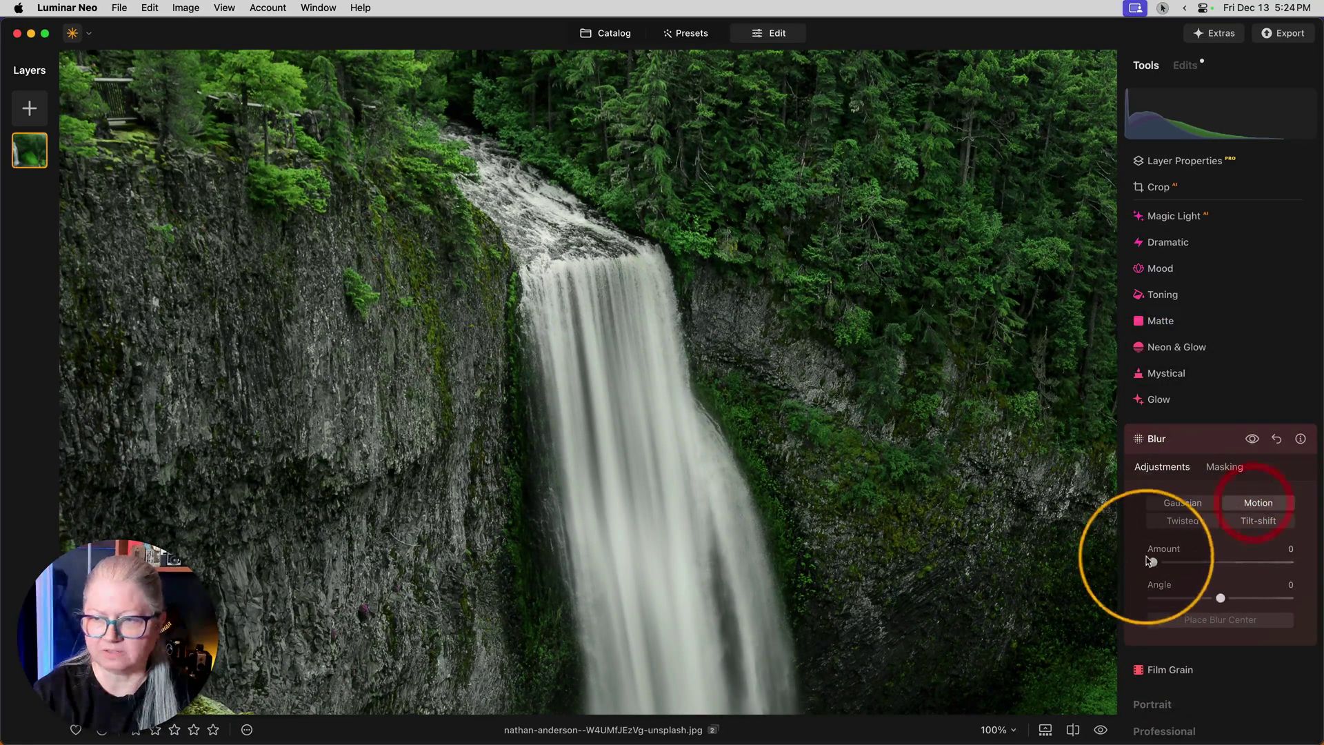
drag(1154, 562, 1217, 564)
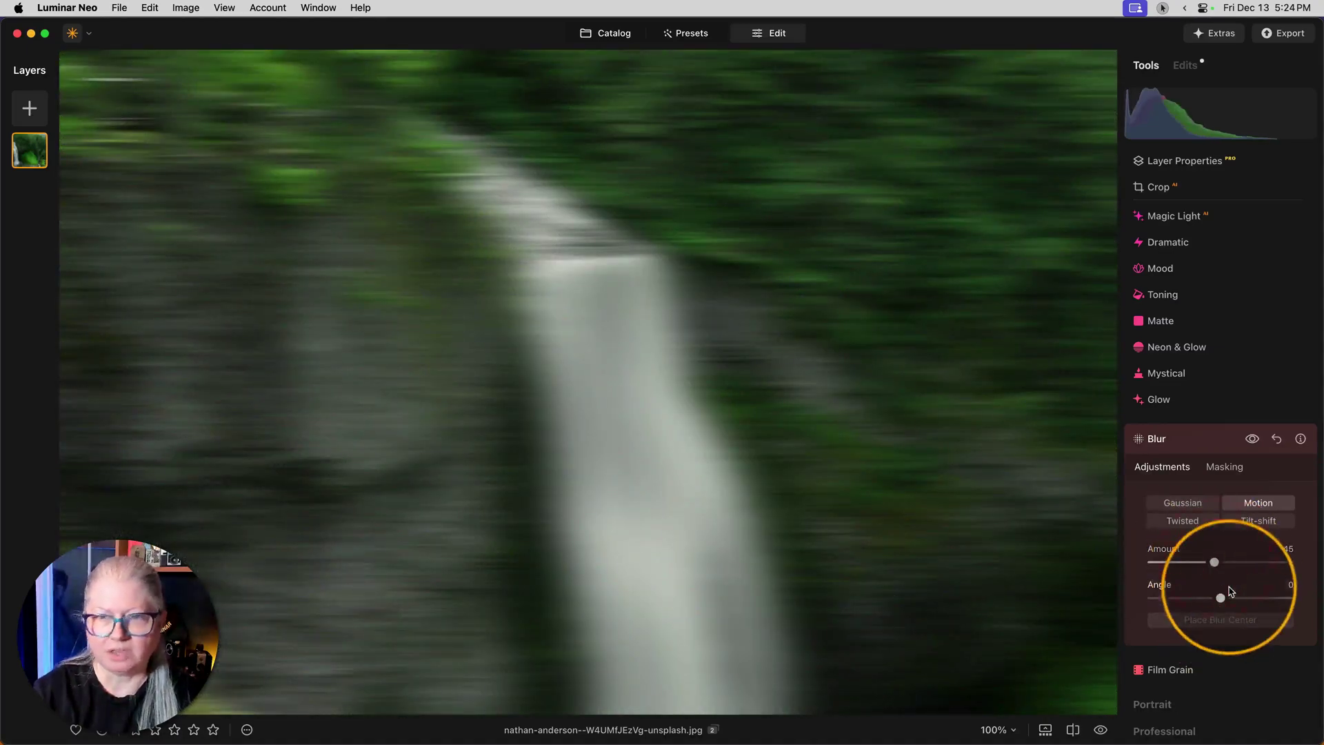
mouse_move(1222, 601)
mouse_down()
mouse_move(1169, 597)
mouse_move(1278, 602)
mouse_move(1254, 600)
mouse_up()
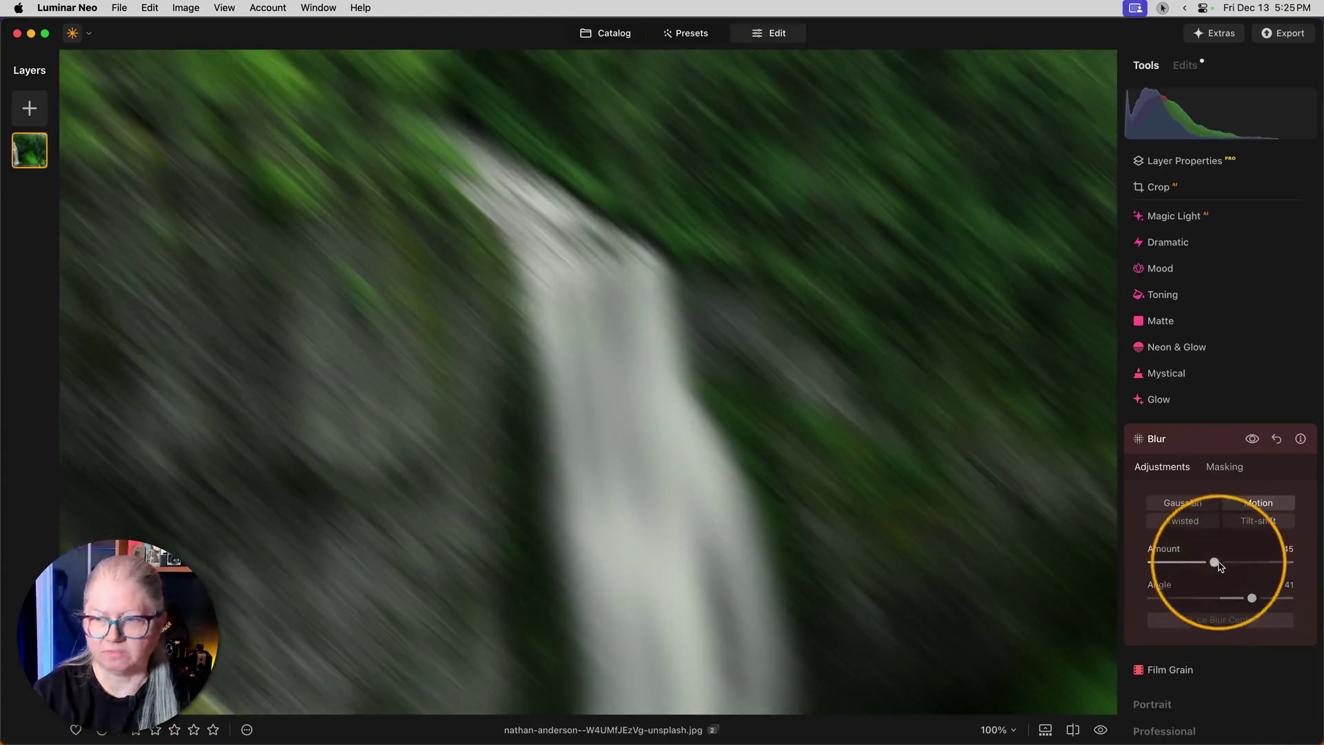
mouse_move(1187, 563)
mouse_down()
mouse_move(1157, 562)
mouse_move(1241, 563)
mouse_move(1160, 566)
mouse_move(1200, 572)
mouse_up()
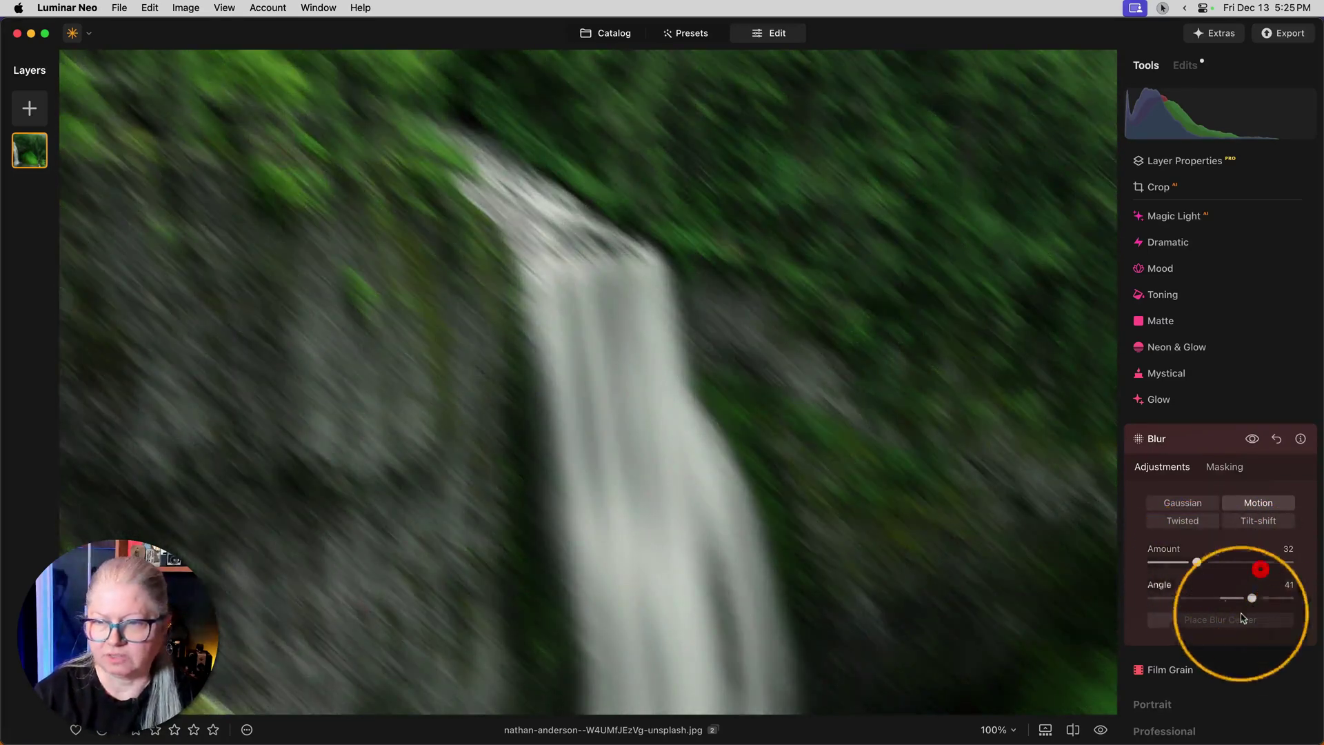
Step: Zoom to 200% and brush the blur mask over the waterfall crest with a low-strength, size-53 brush
click(1220, 467)
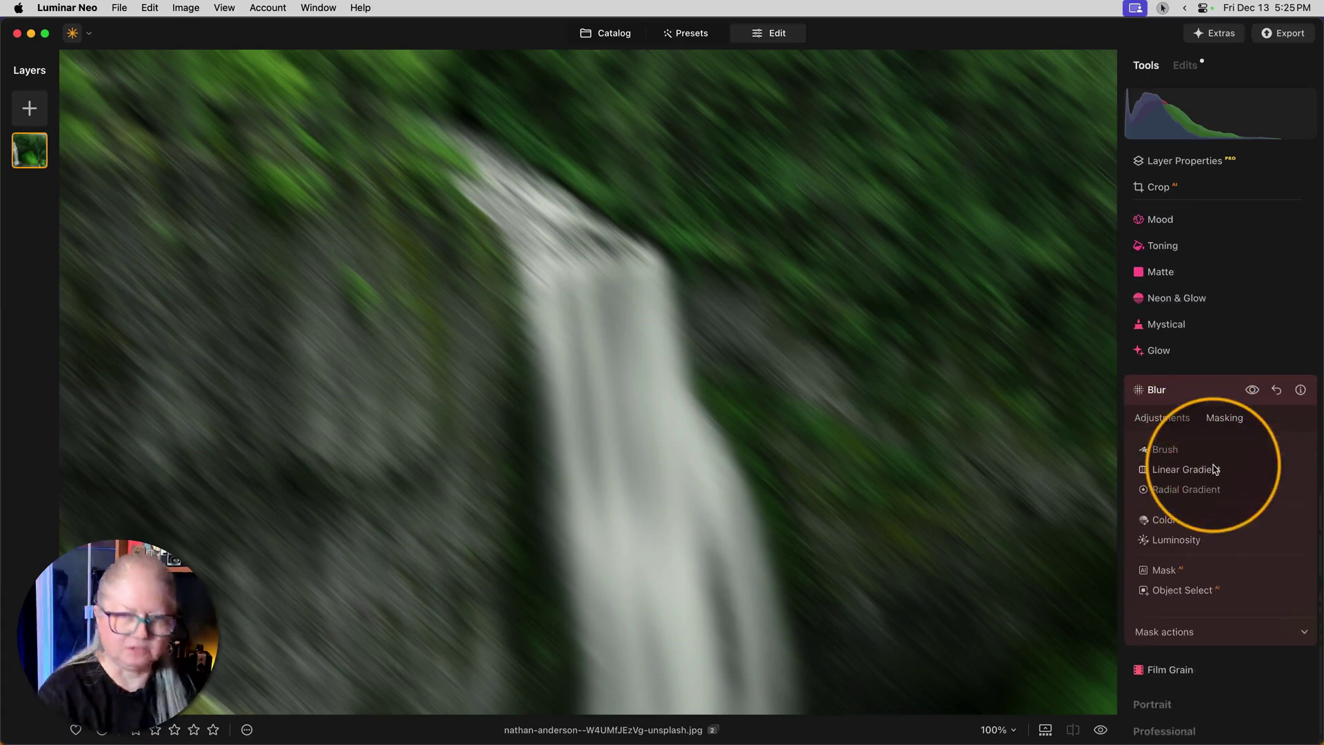
key(super+equal)
scroll(838, 300, up, 10)
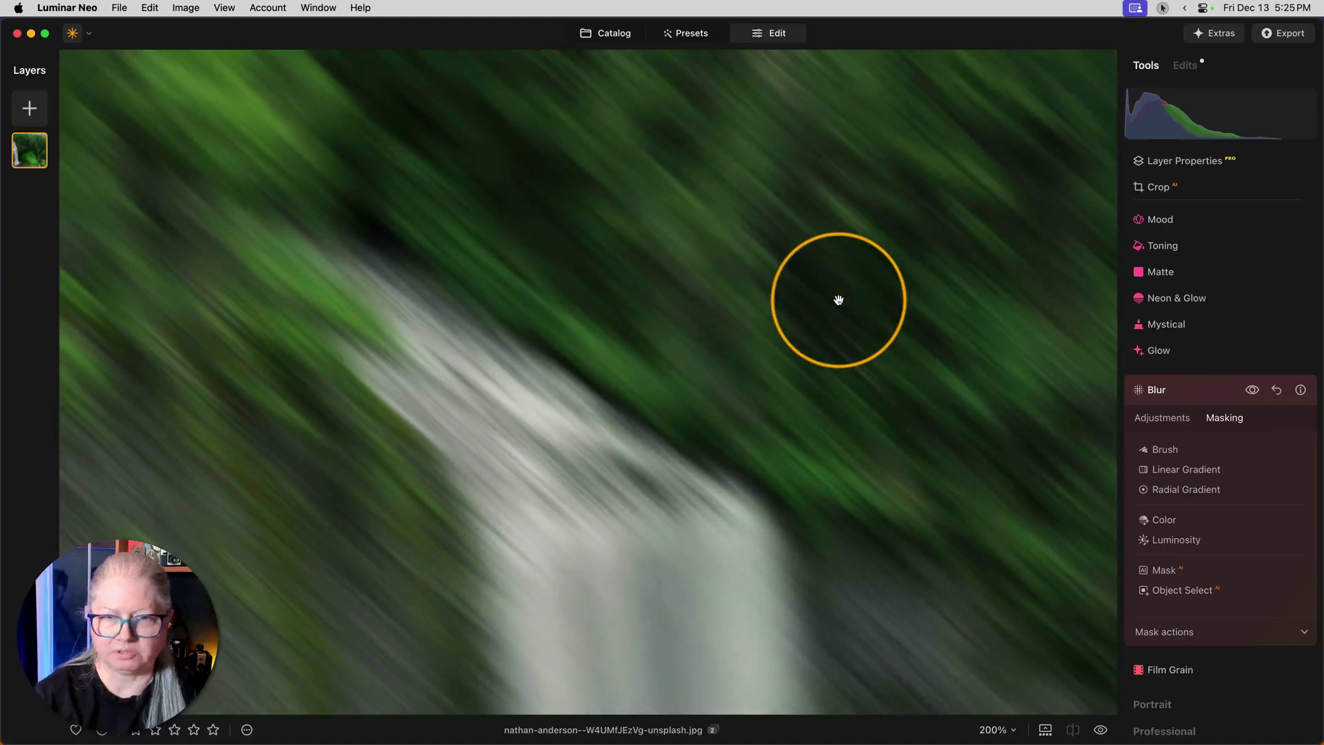
click(1164, 450)
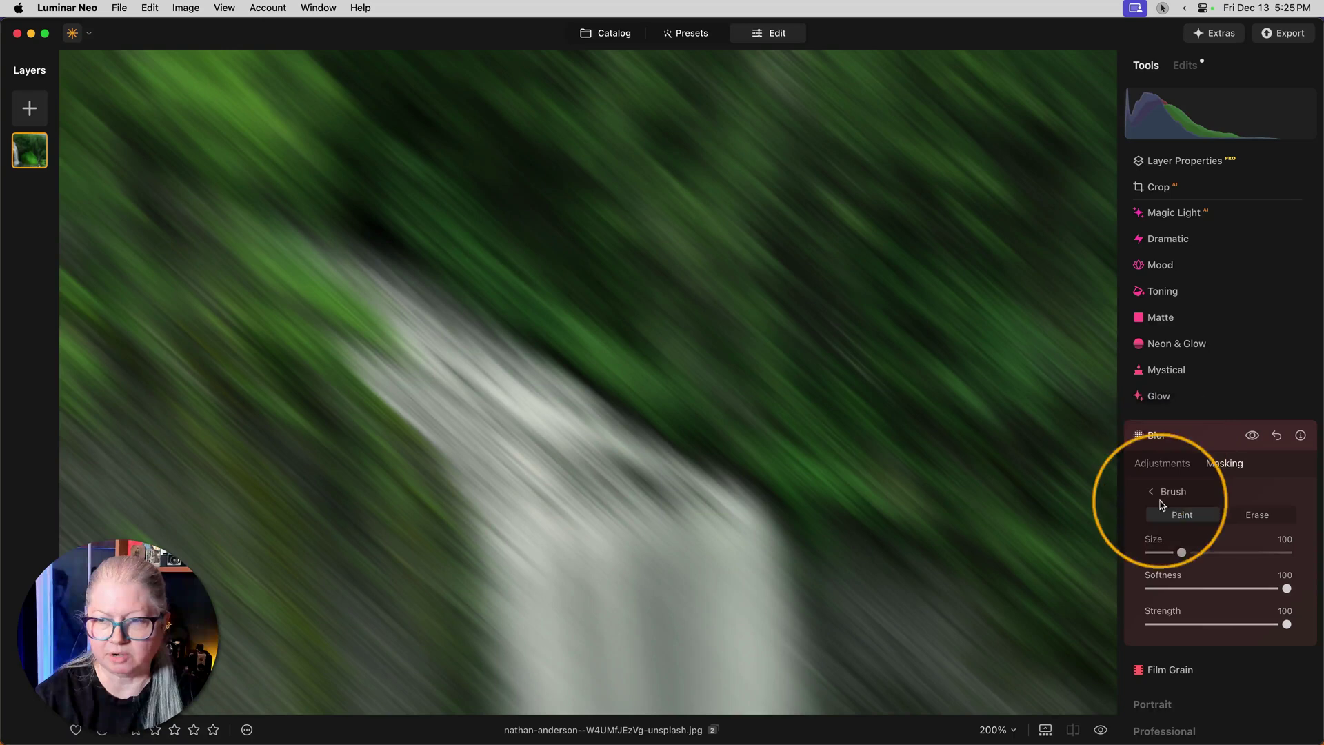
drag(1260, 624, 1174, 624)
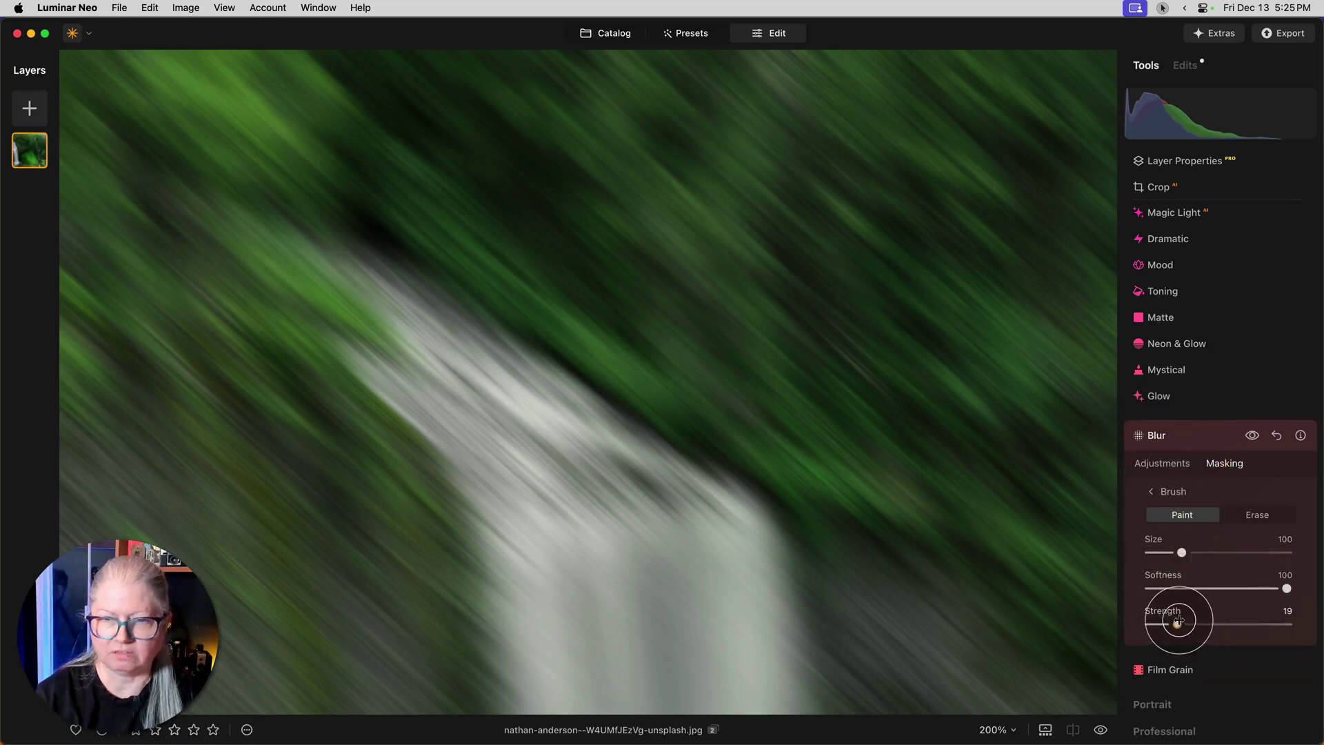
drag(1181, 553, 1165, 553)
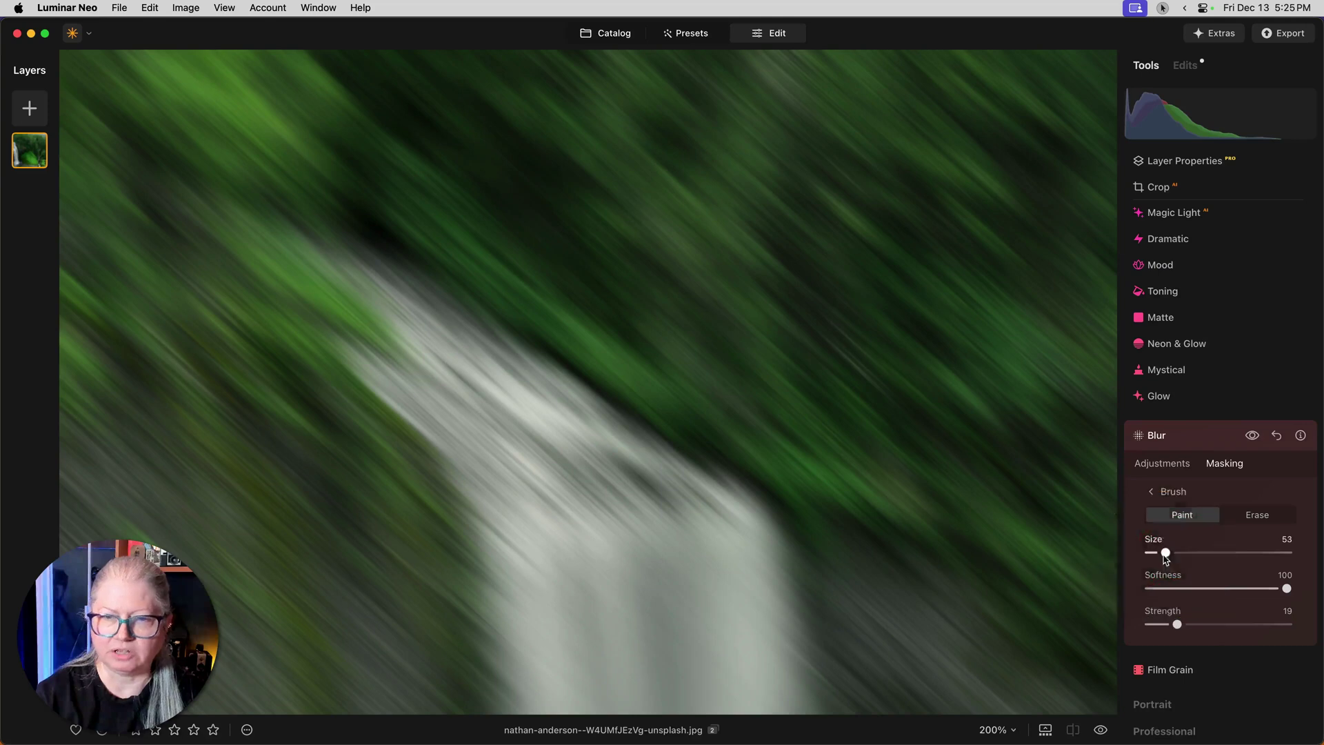
mouse_move(714, 477)
mouse_down()
mouse_move(541, 423)
mouse_move(517, 399)
mouse_move(541, 423)
mouse_move(528, 409)
mouse_up()
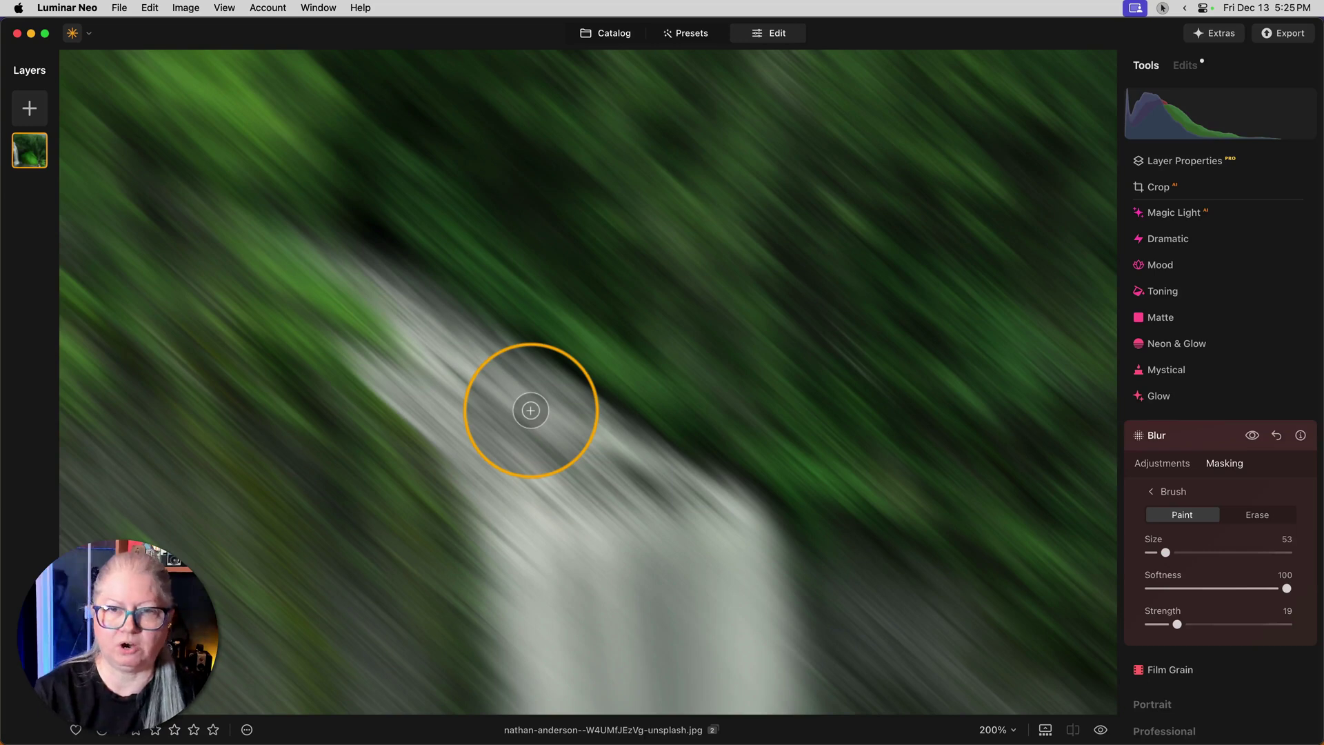
mouse_move(529, 410)
mouse_down()
mouse_move(541, 376)
mouse_move(469, 360)
mouse_move(559, 421)
mouse_move(479, 353)
mouse_move(689, 479)
mouse_move(550, 467)
mouse_move(566, 456)
mouse_move(612, 473)
mouse_move(437, 422)
mouse_move(525, 512)
mouse_move(534, 478)
mouse_up()
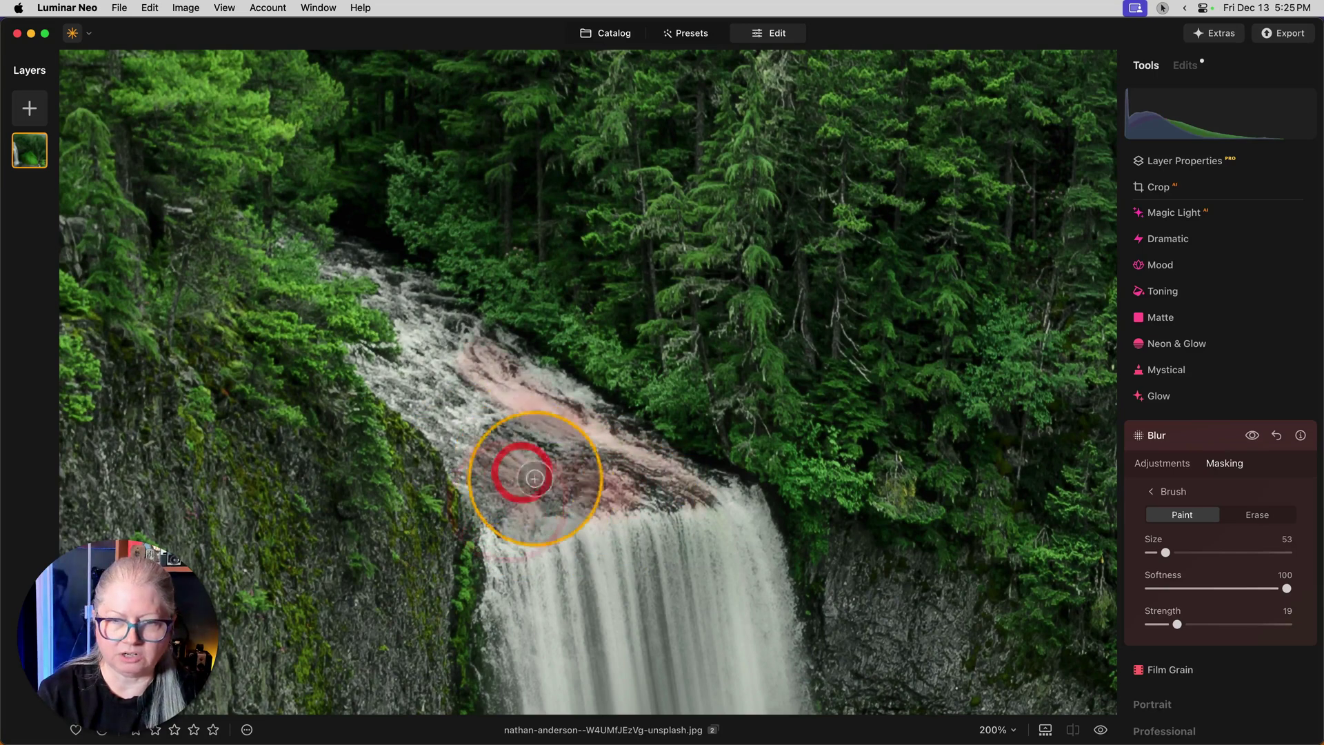
mouse_move(437, 393)
mouse_down()
mouse_move(484, 475)
mouse_move(453, 441)
mouse_move(445, 381)
mouse_move(417, 364)
mouse_move(447, 362)
mouse_move(444, 350)
mouse_move(415, 335)
mouse_move(471, 358)
mouse_move(411, 298)
mouse_up()
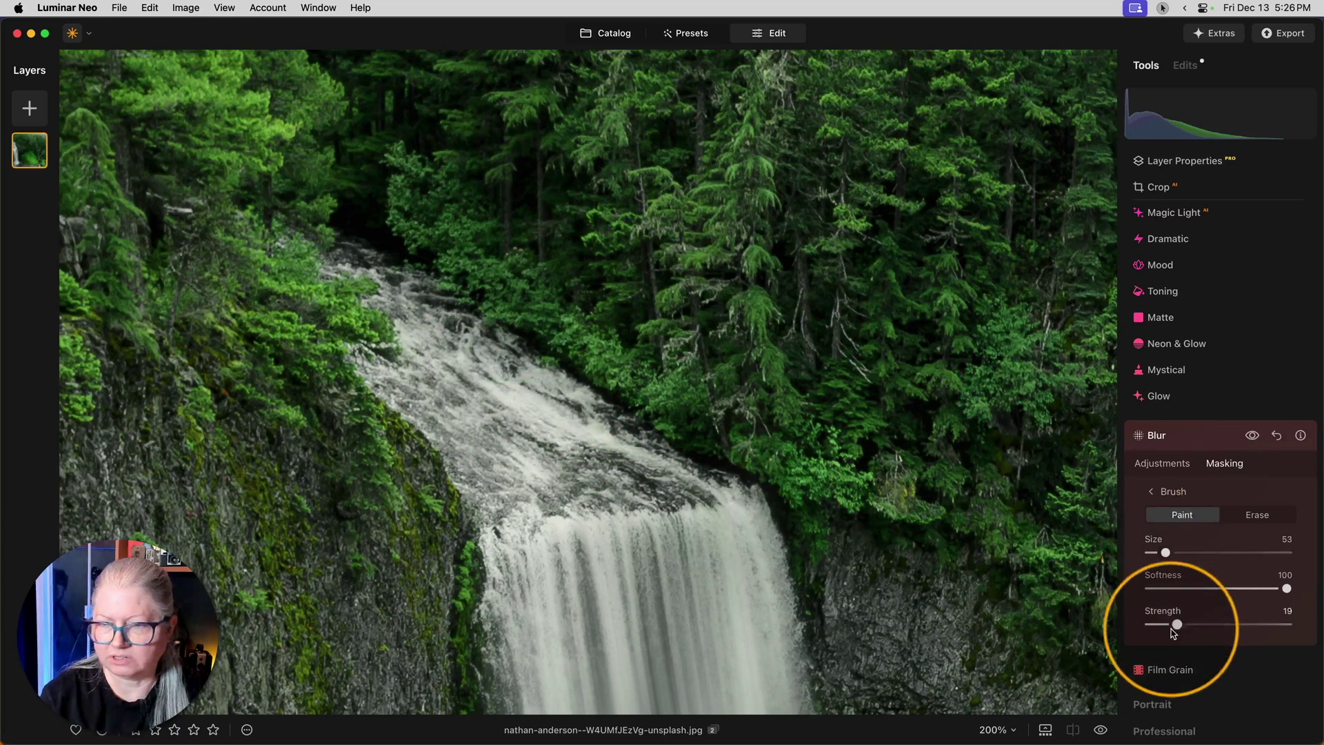
Step: Raise the brush strength to 26 and repaint the crest with a size-34 brush
drag(1177, 624, 1186, 624)
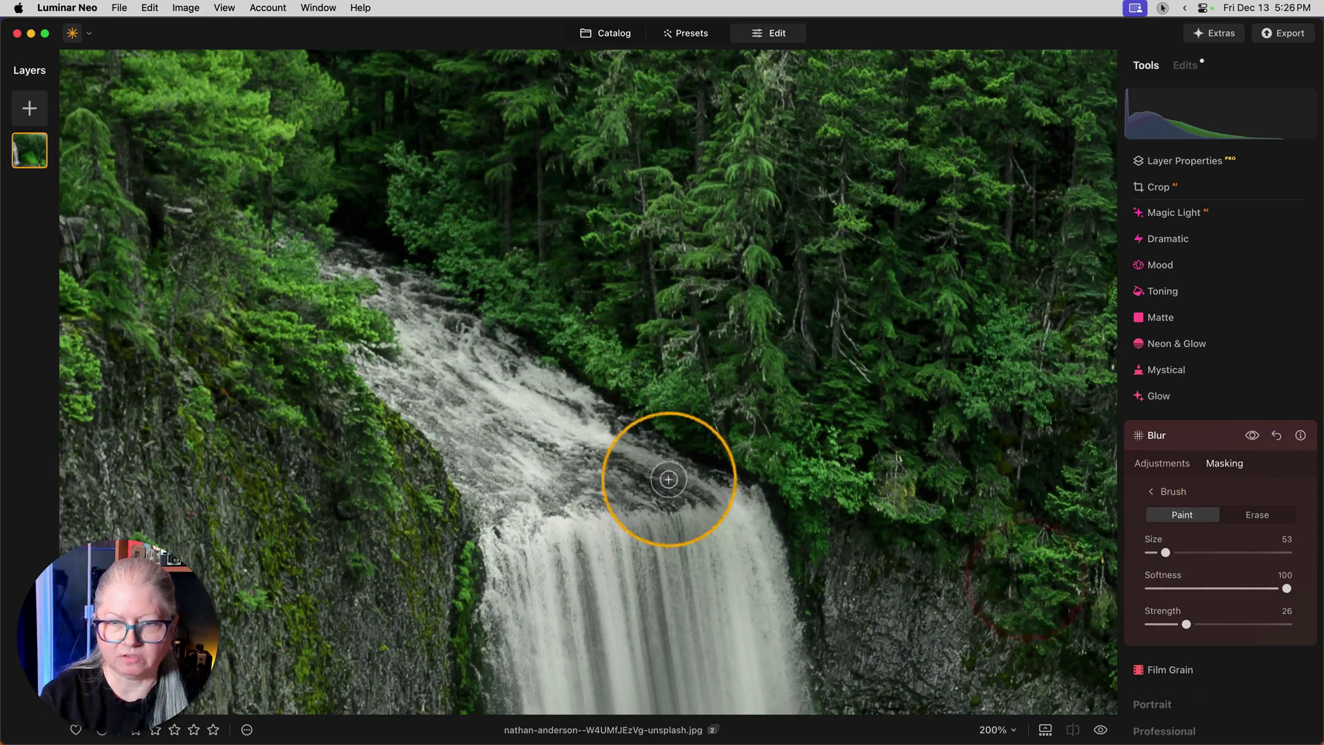
mouse_move(669, 473)
mouse_down()
mouse_move(591, 424)
mouse_move(672, 492)
mouse_move(551, 420)
mouse_move(609, 477)
mouse_move(508, 394)
mouse_move(574, 434)
mouse_move(524, 380)
mouse_up()
drag(520, 467, 384, 372)
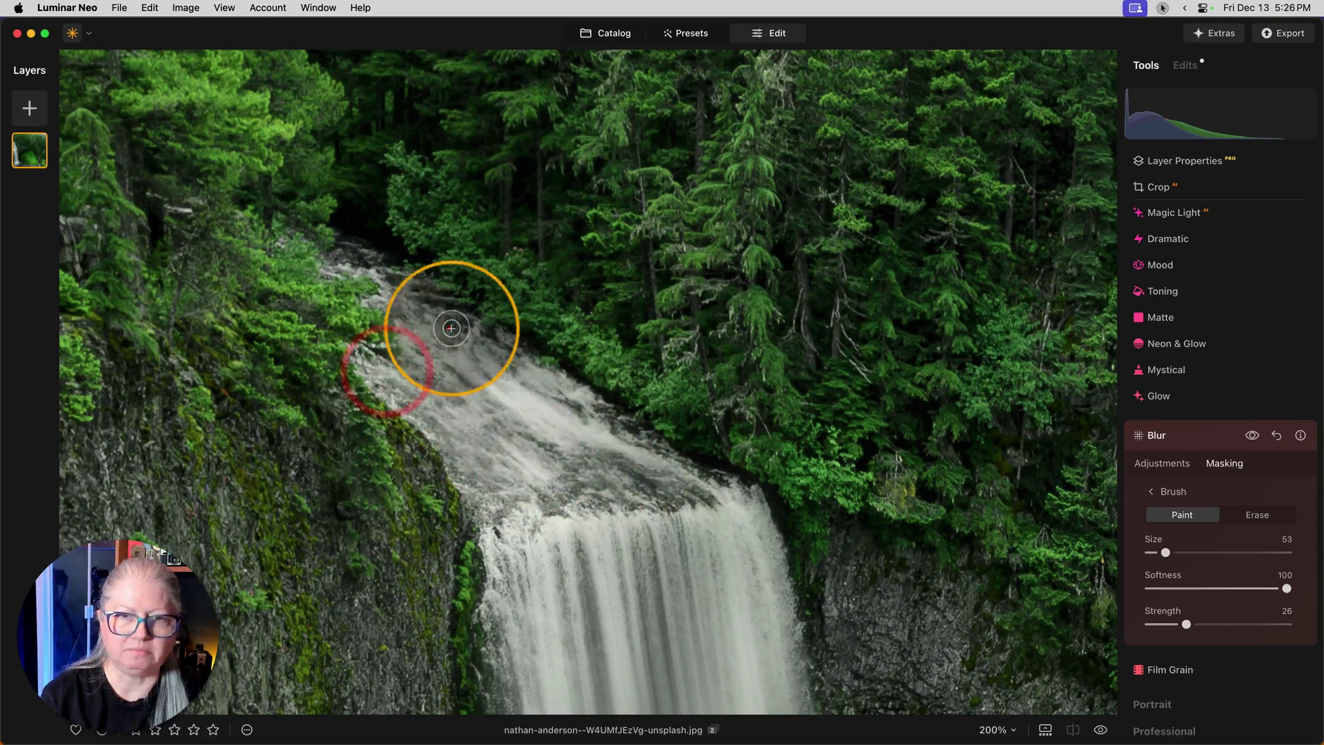
drag(449, 325, 384, 275)
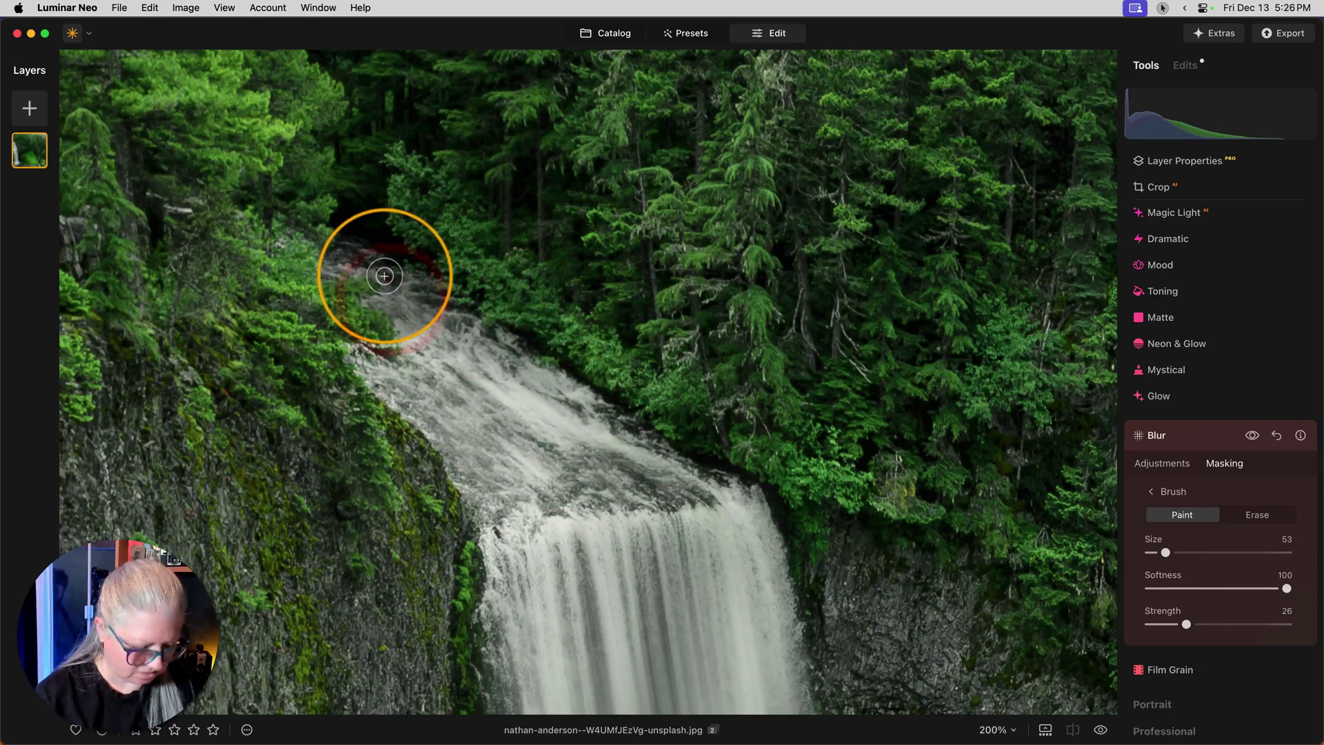
key(bracketleft)
key(bracketright)
key(bracketright)
key(bracketright)
mouse_move(387, 207)
mouse_down()
mouse_move(349, 266)
mouse_move(376, 266)
mouse_move(449, 319)
mouse_up()
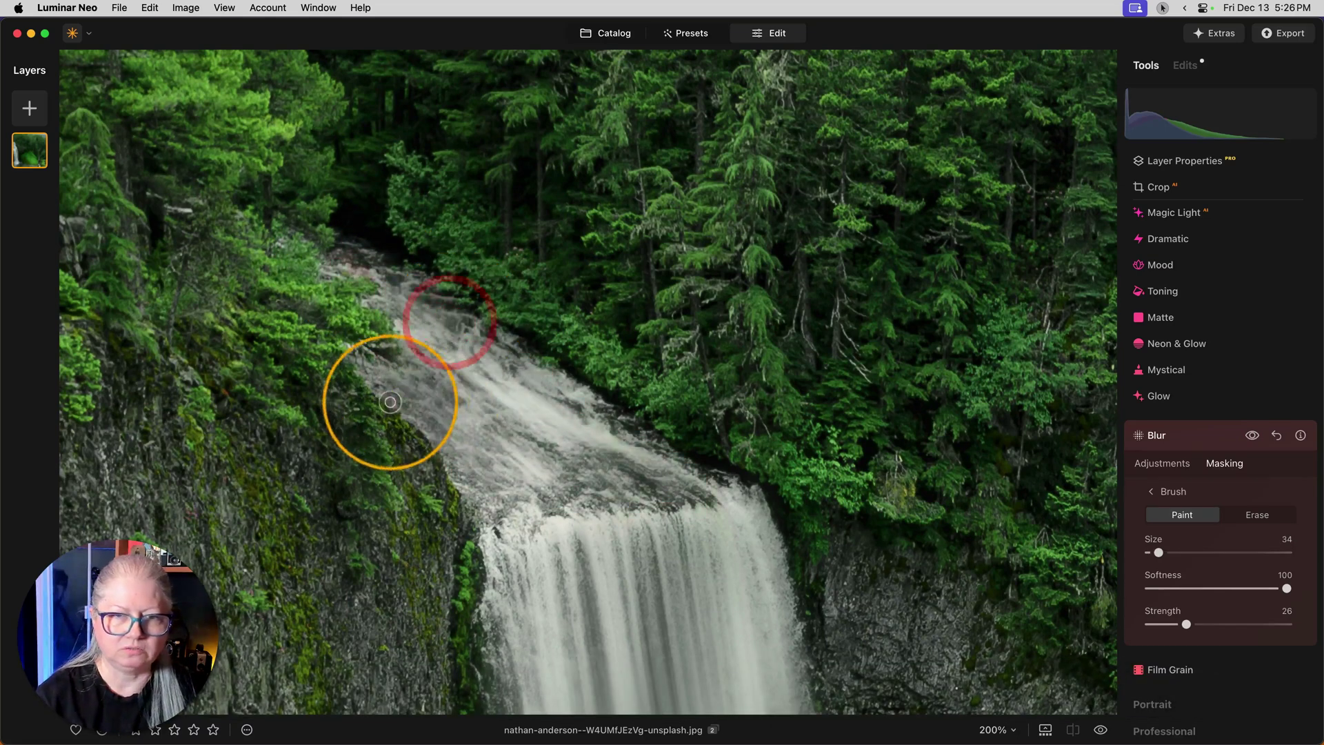
mouse_move(390, 399)
mouse_down()
mouse_move(361, 349)
mouse_move(494, 503)
mouse_move(485, 494)
mouse_up()
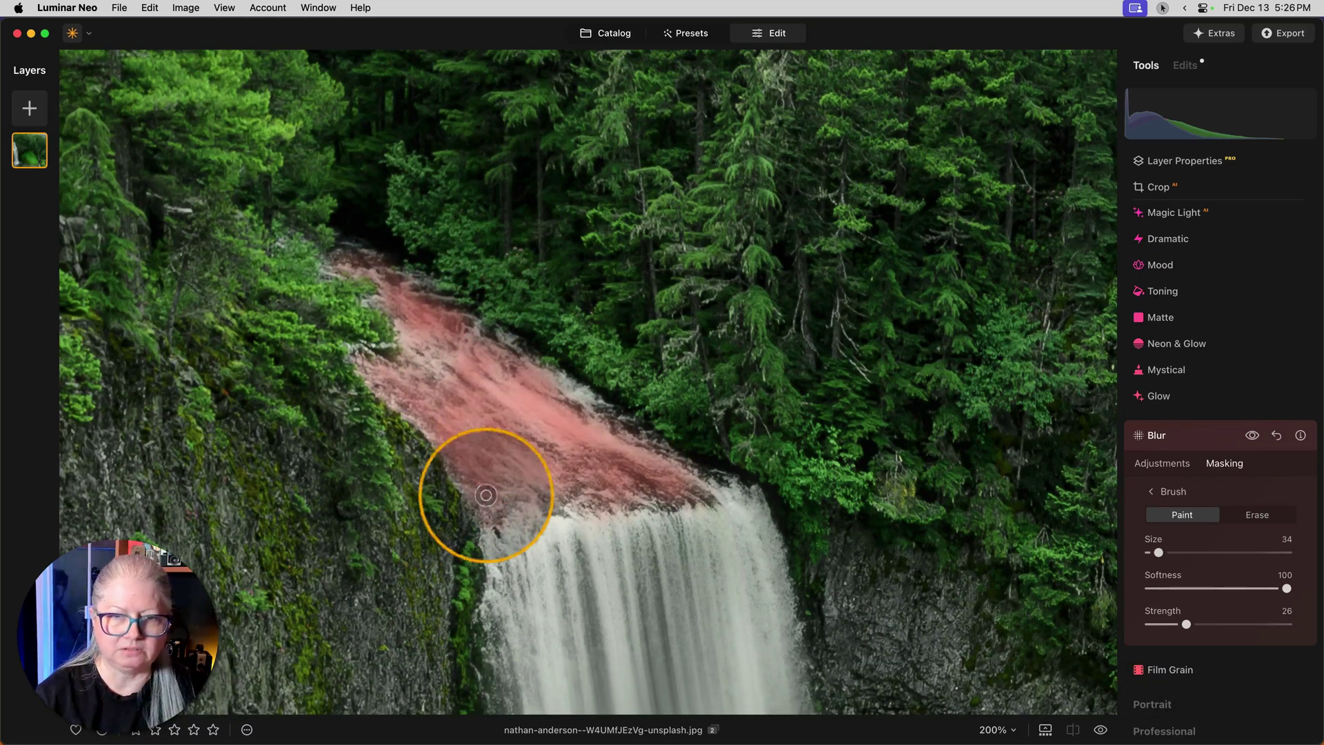
mouse_move(702, 489)
mouse_down()
mouse_move(654, 450)
mouse_move(561, 516)
mouse_move(548, 498)
mouse_move(591, 516)
mouse_move(573, 494)
mouse_move(622, 525)
mouse_move(572, 477)
mouse_up()
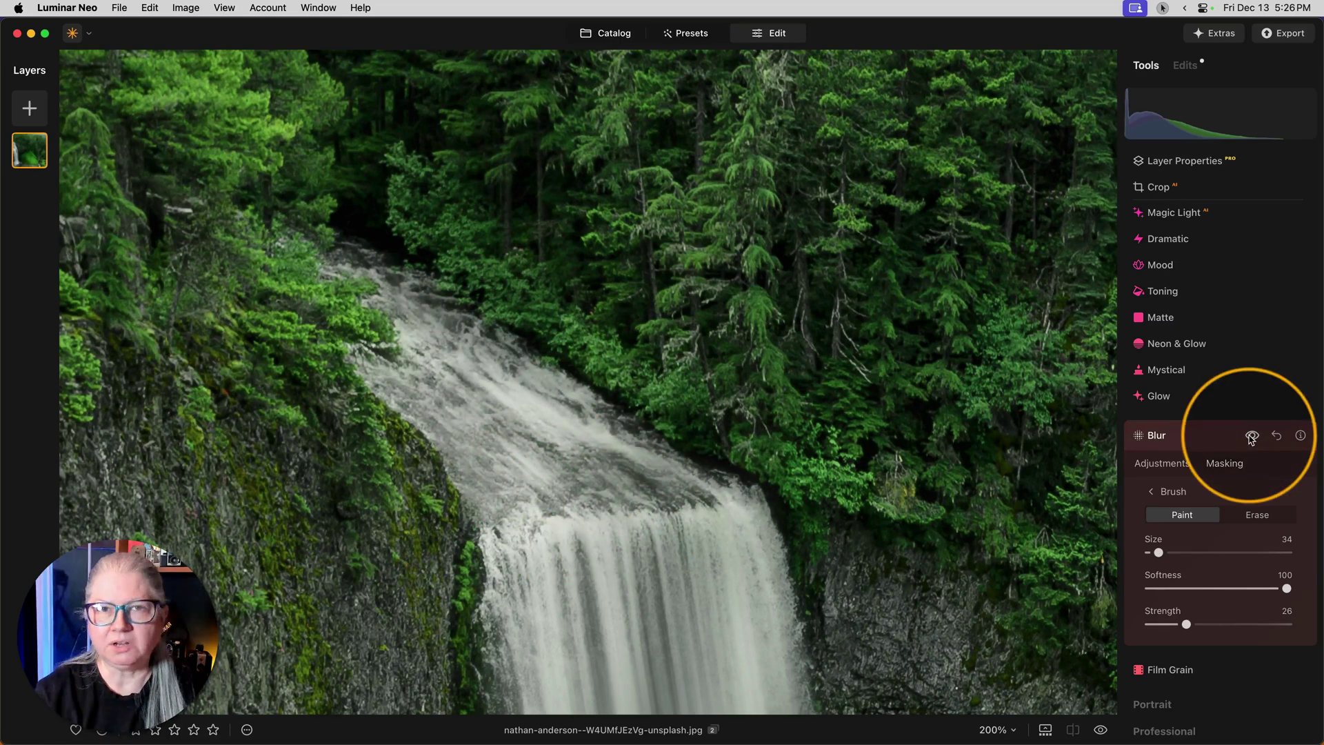
Step: Toggle the Blur on and off to compare the waterfall with and without it
click(1252, 436)
click(1252, 436)
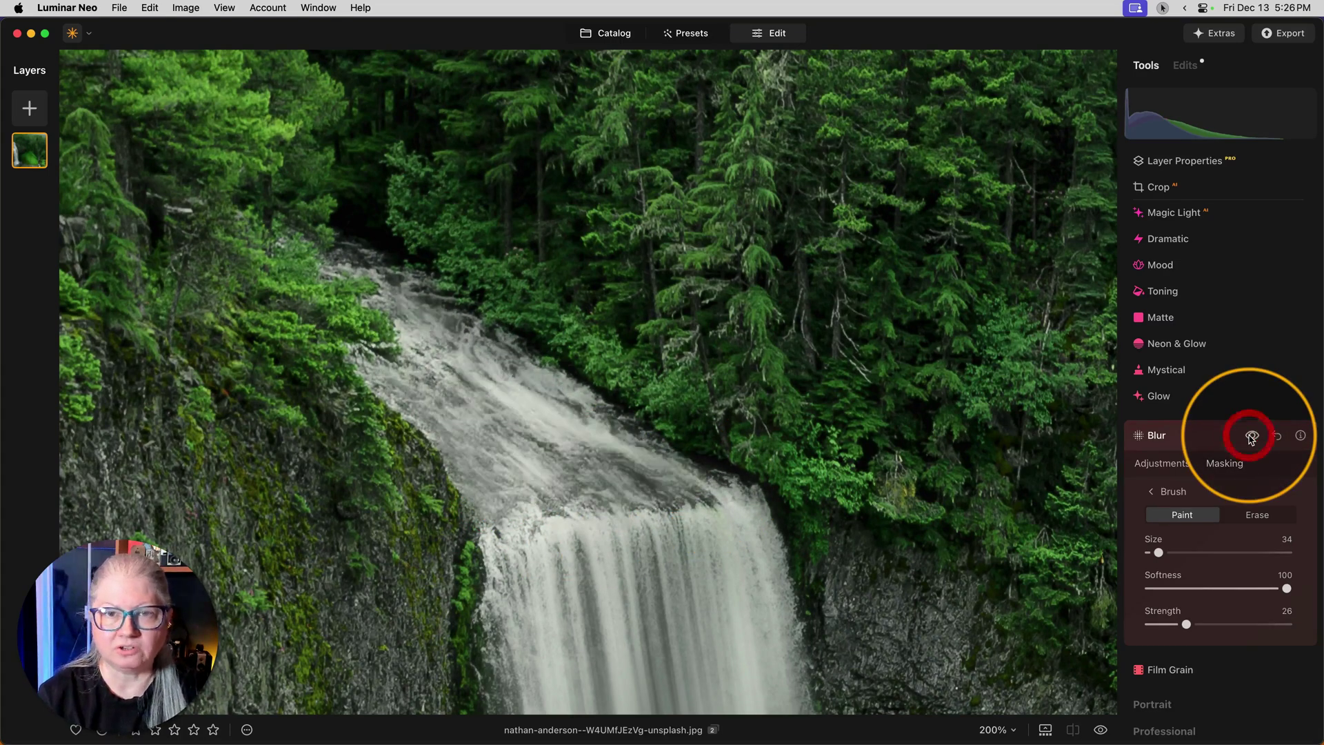
click(1252, 436)
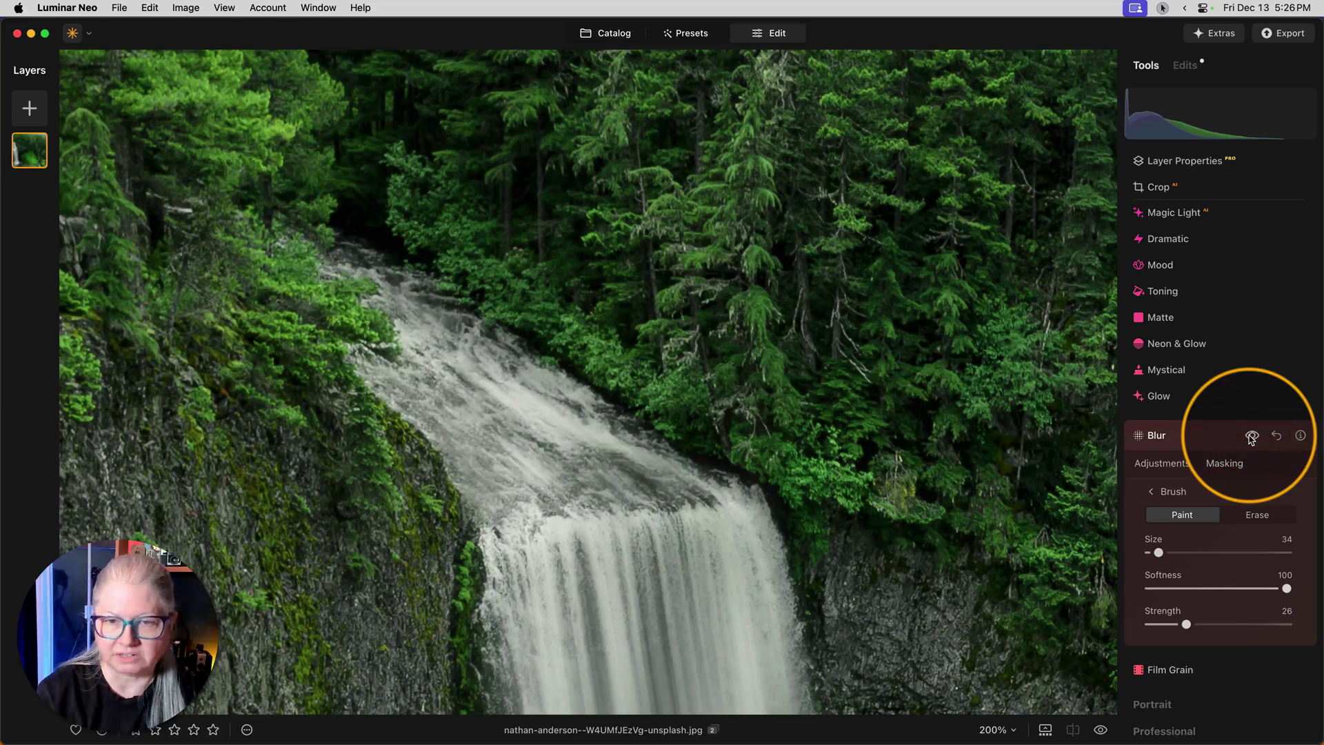
click(1252, 437)
click(1252, 437)
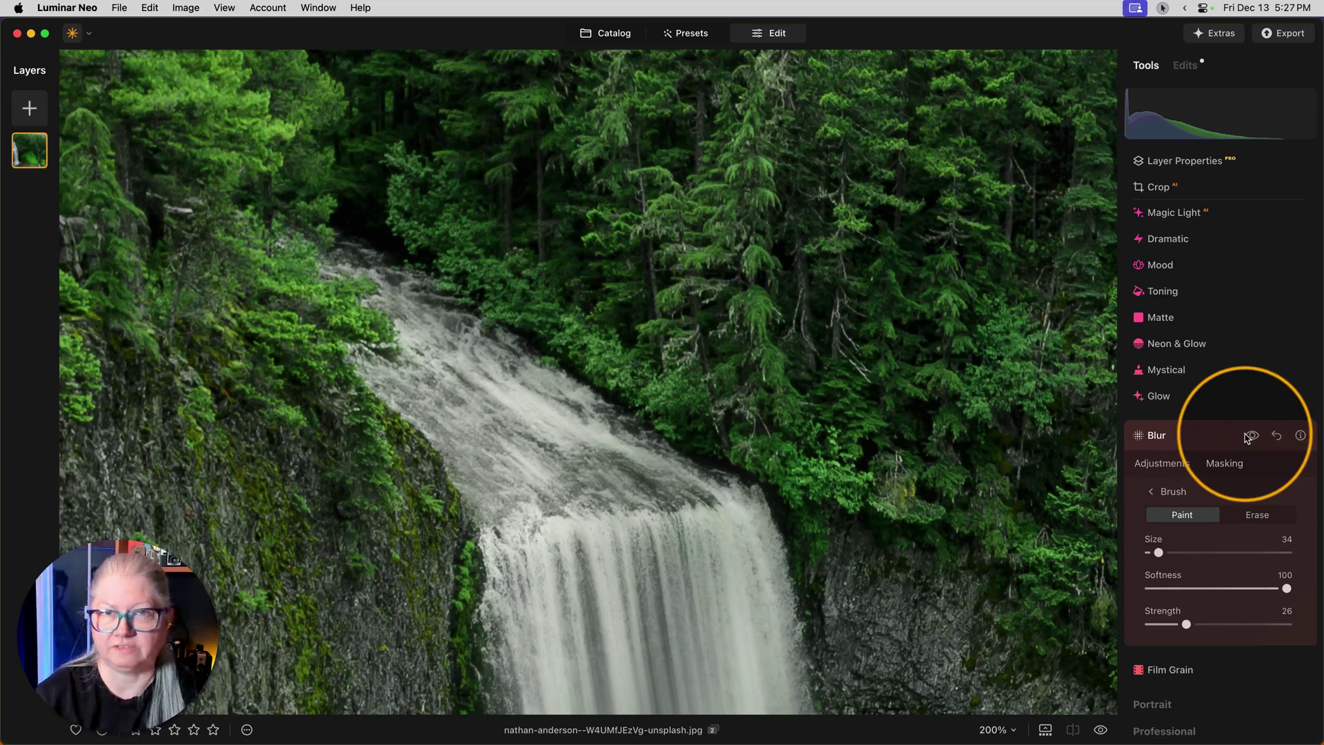
Step: Nudge the Motion blur Amount to 33 and return to the mask brush
click(1156, 464)
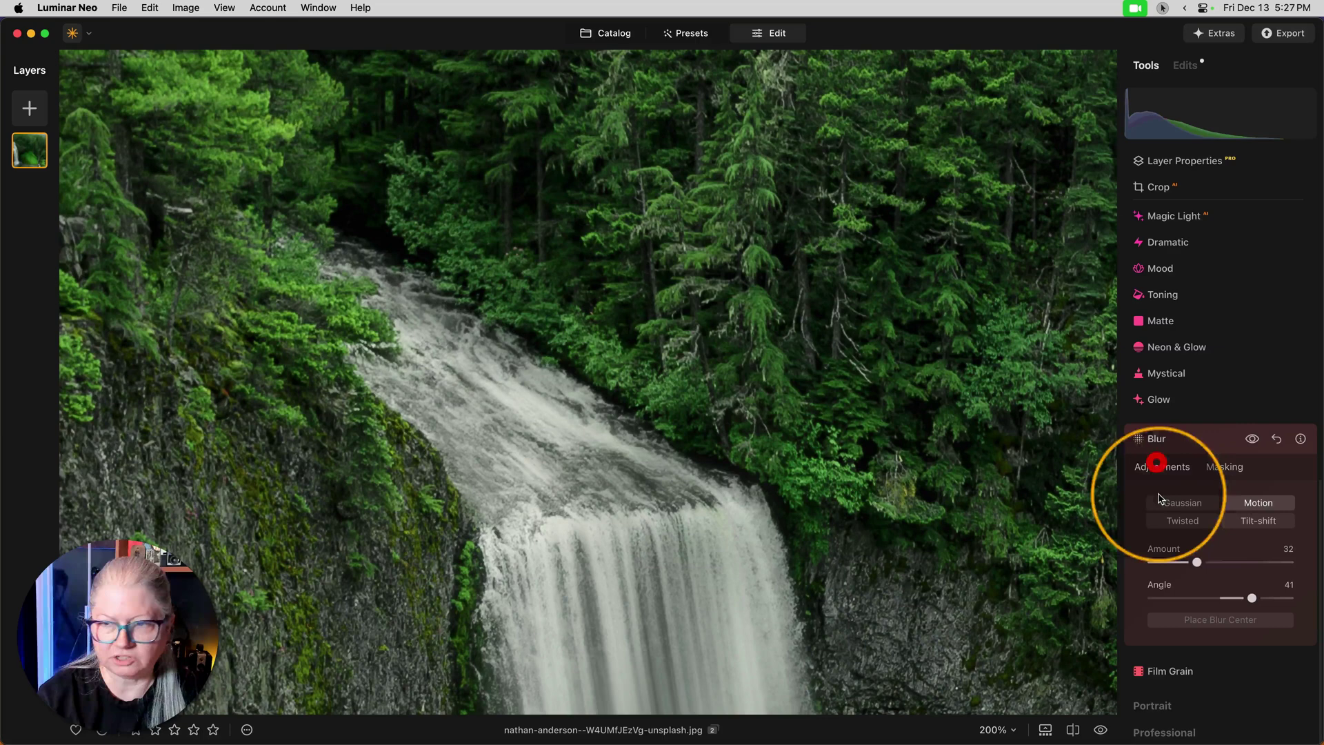
mouse_move(1197, 561)
mouse_down()
mouse_move(1242, 562)
mouse_move(1179, 562)
mouse_move(1268, 562)
mouse_move(1164, 558)
mouse_move(1323, 557)
mouse_move(1138, 556)
mouse_move(1185, 557)
mouse_up()
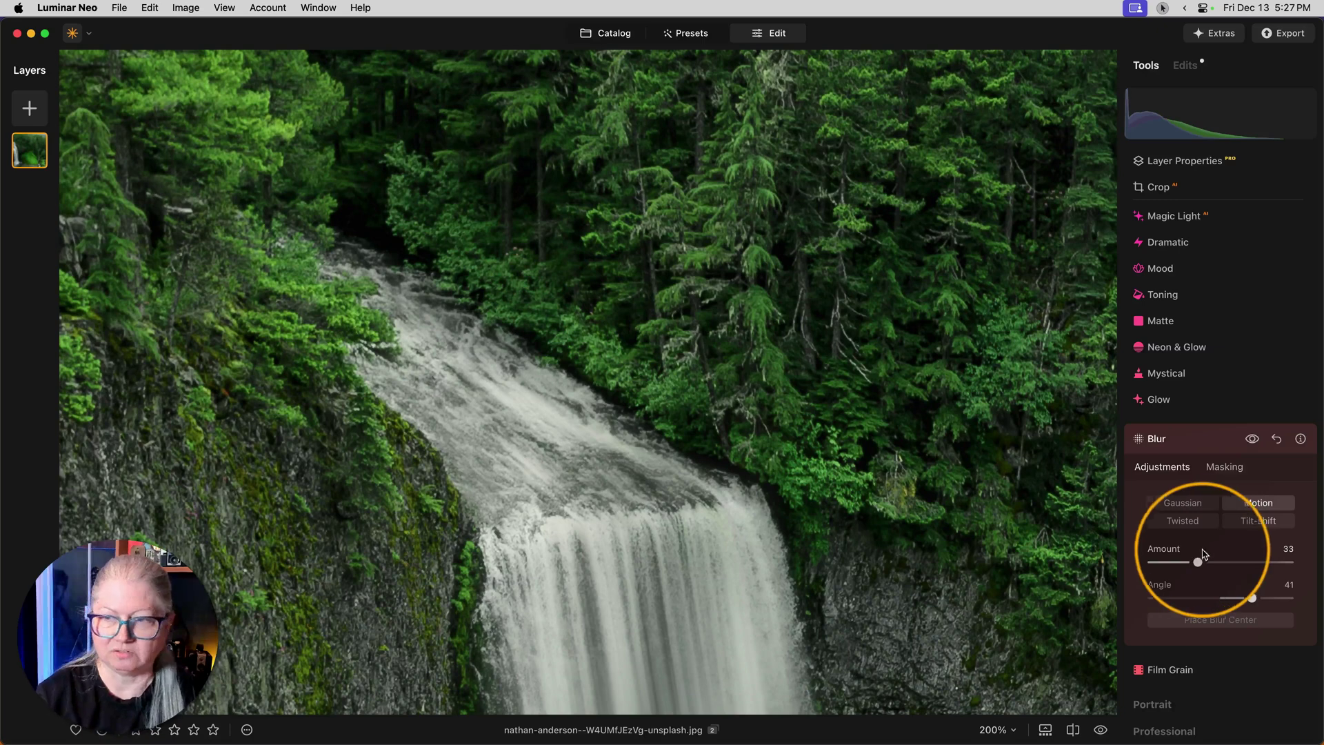
click(1224, 467)
Step: Paint blur over the upper waterfall with a size-52 brush
click(1164, 546)
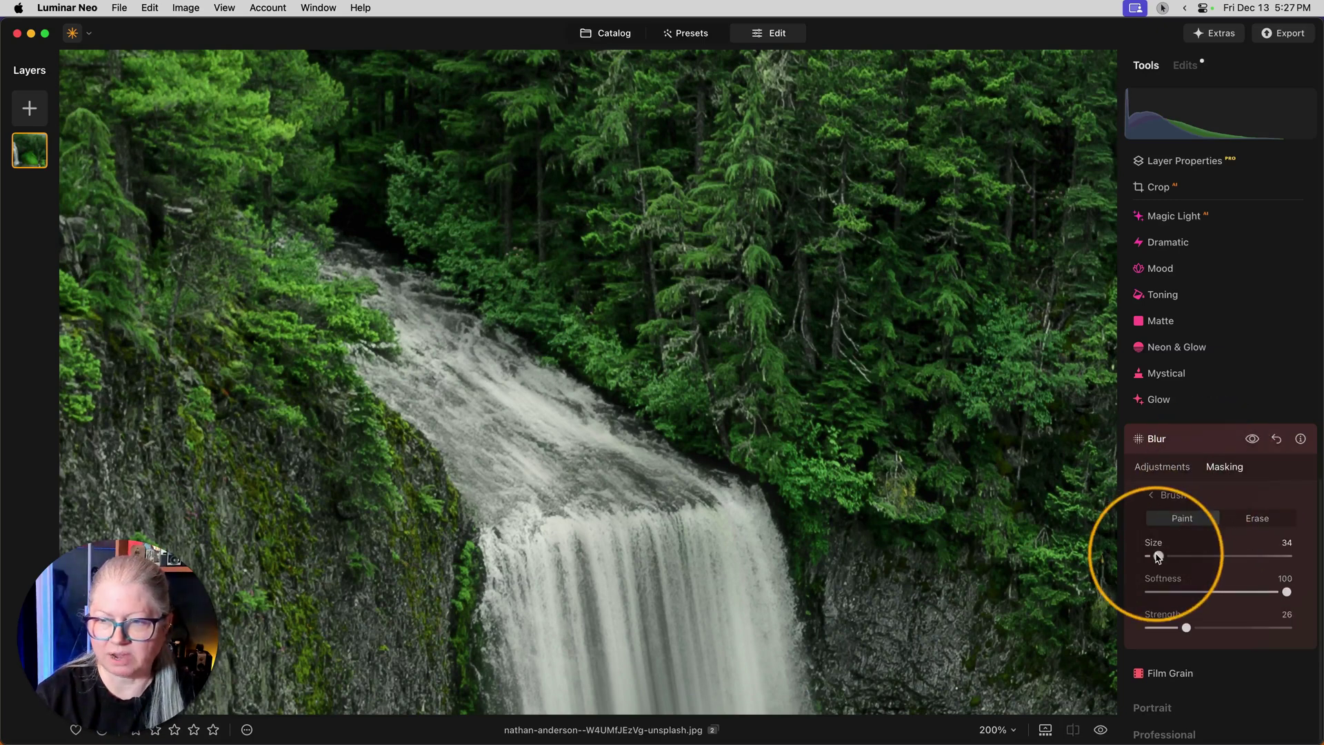
drag(1158, 556, 1165, 556)
mouse_move(476, 402)
mouse_down()
mouse_move(423, 344)
mouse_move(541, 429)
mouse_move(534, 467)
mouse_move(506, 440)
mouse_move(519, 497)
mouse_up()
Step: Erase blur from the cliff edges with a size-26, softness-9 eraser, then collapse Blur
click(1258, 518)
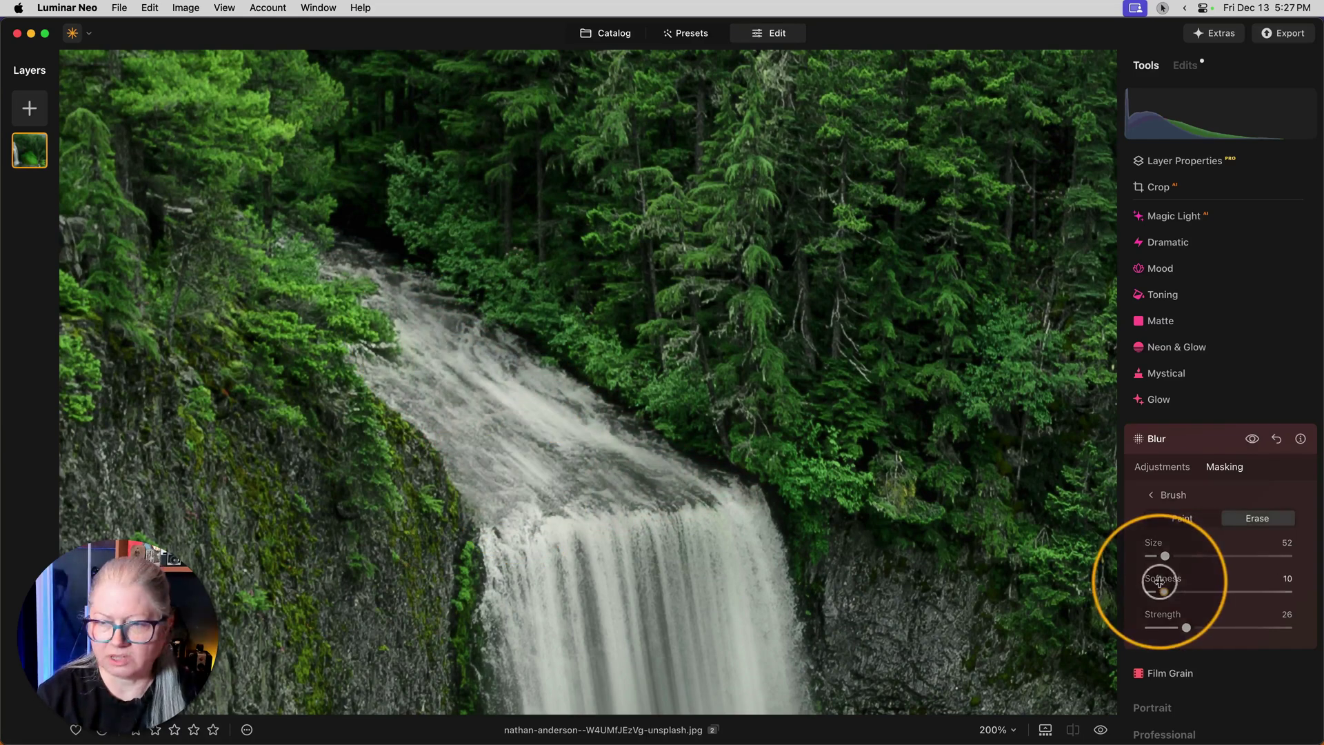
drag(1159, 558, 1156, 555)
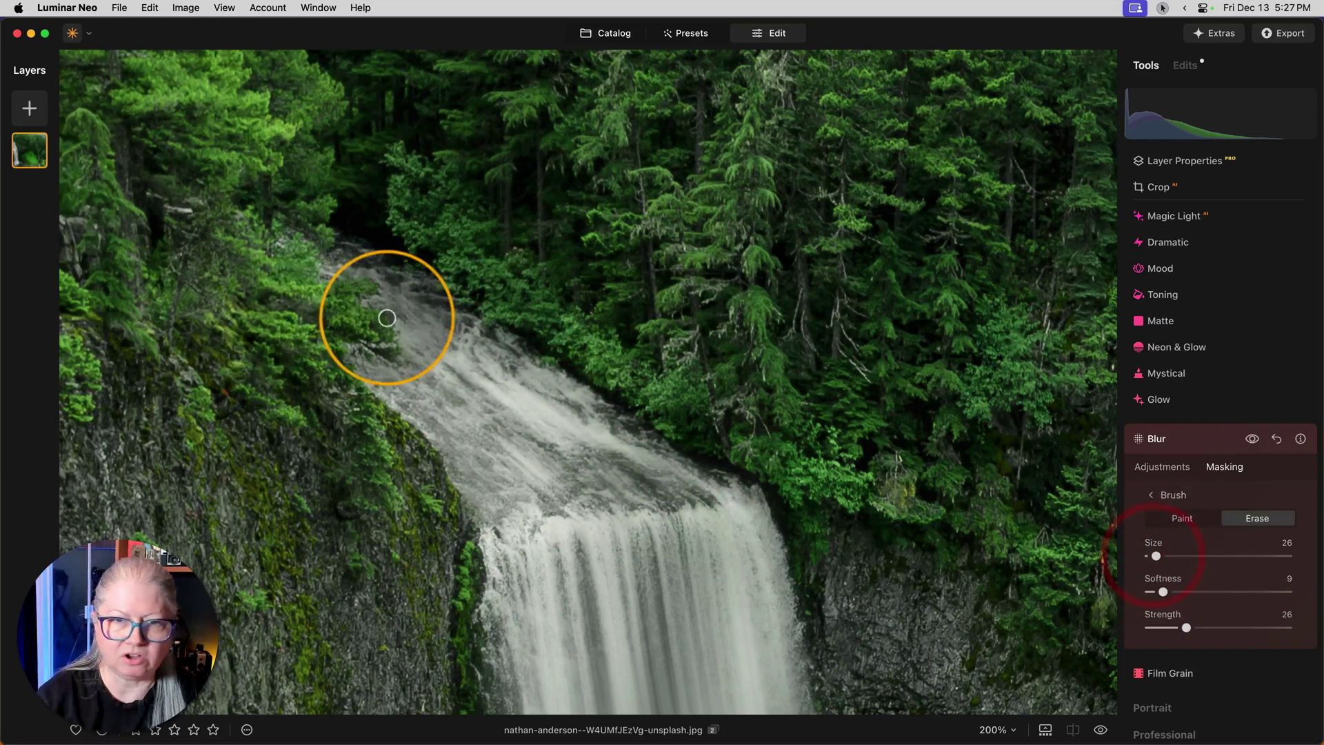
mouse_move(384, 305)
mouse_down()
mouse_move(379, 324)
mouse_move(355, 207)
mouse_move(340, 275)
mouse_up()
mouse_move(384, 344)
mouse_down()
mouse_move(355, 345)
mouse_move(379, 444)
mouse_move(390, 428)
mouse_move(376, 419)
mouse_up()
mouse_move(370, 414)
mouse_down()
mouse_move(378, 399)
mouse_move(341, 366)
mouse_up()
mouse_move(437, 481)
mouse_down()
mouse_move(464, 541)
mouse_move(437, 473)
mouse_move(418, 467)
mouse_up()
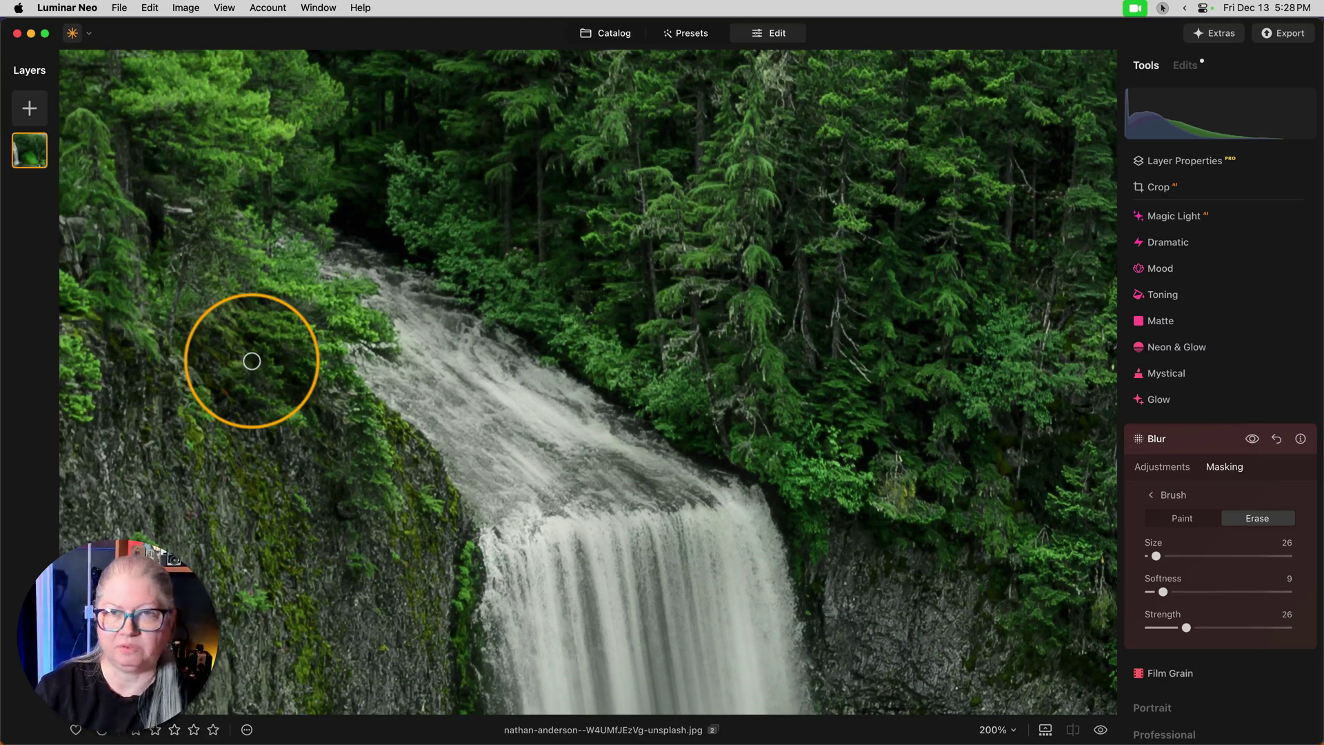
click(1189, 439)
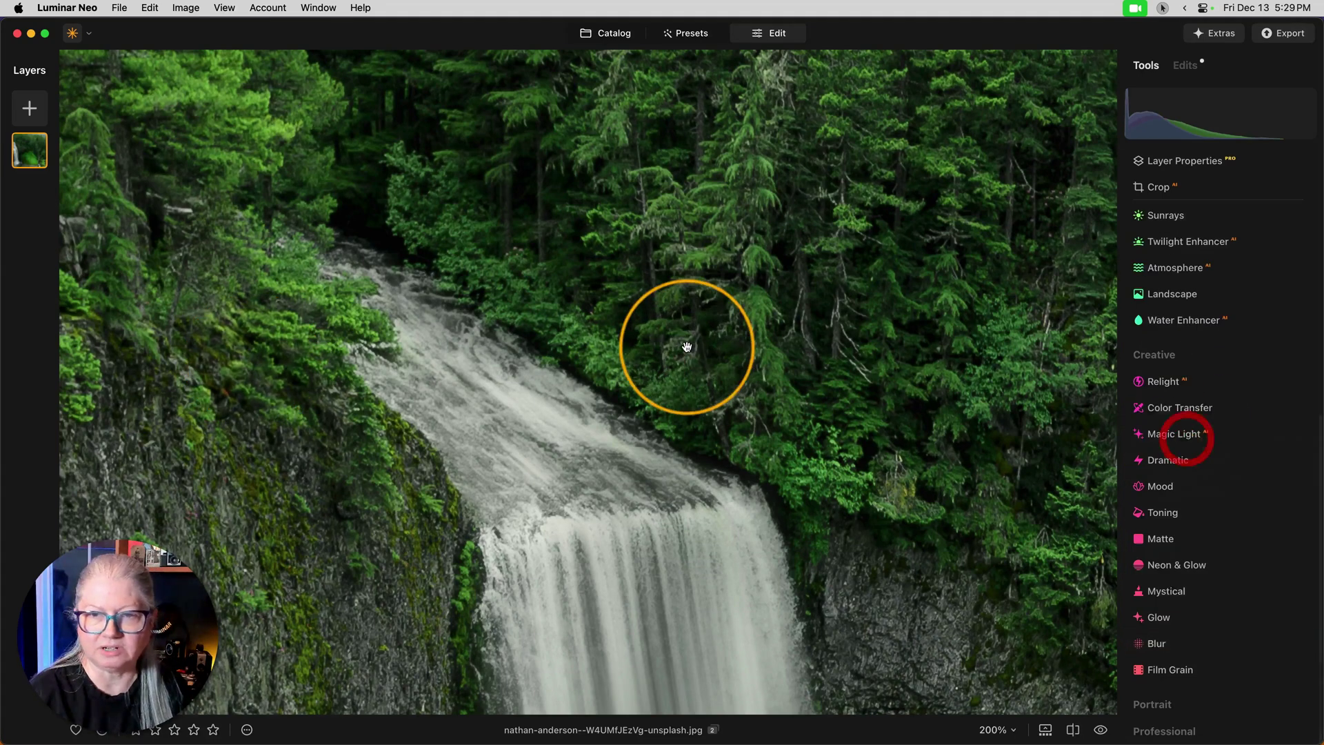
Step: Open the forest waterfall photo, zoom to 100% on the stream and pan along the river
click(687, 346)
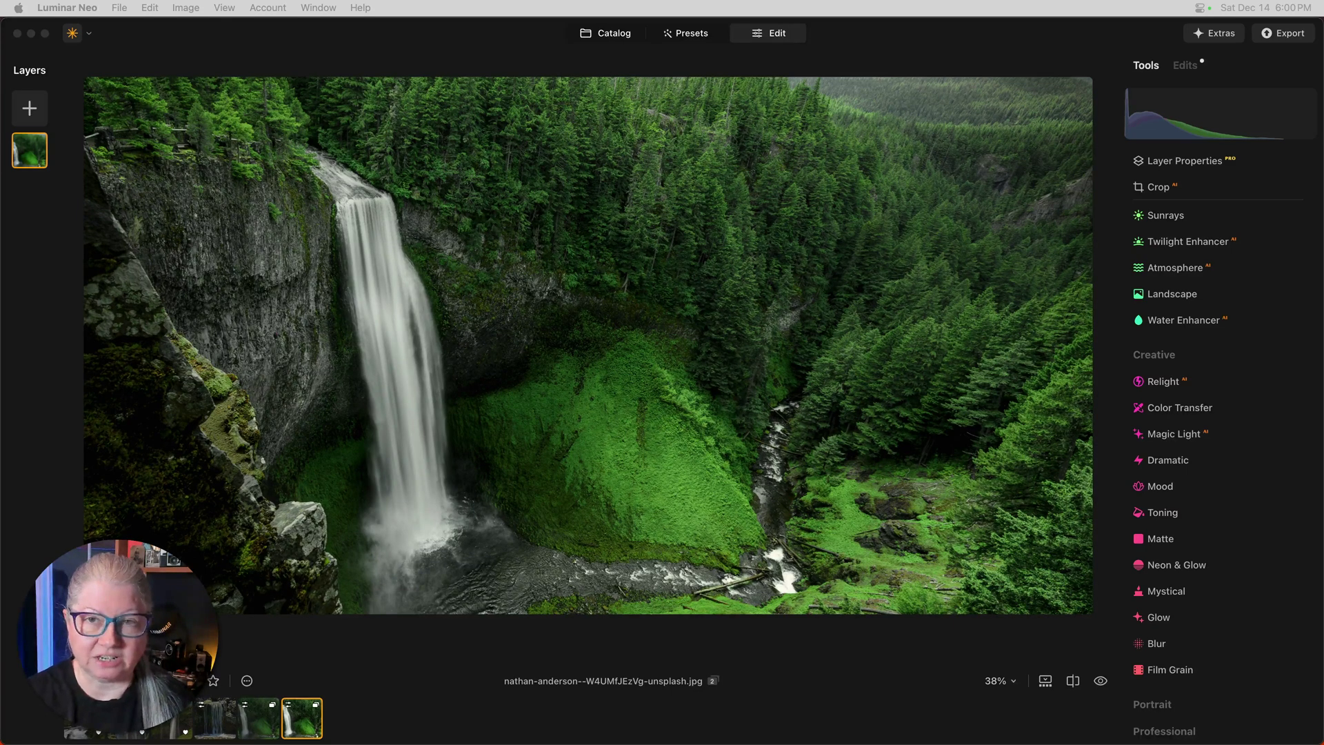
click(480, 550)
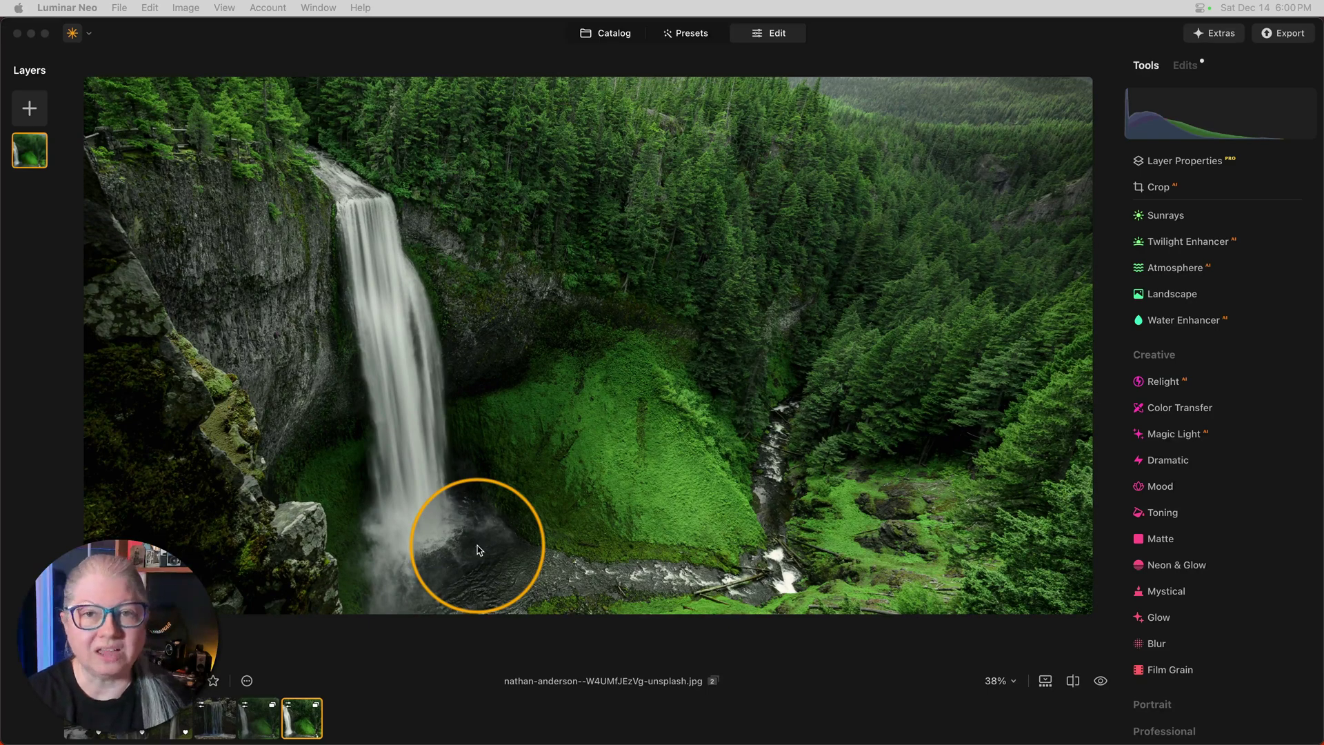
click(659, 581)
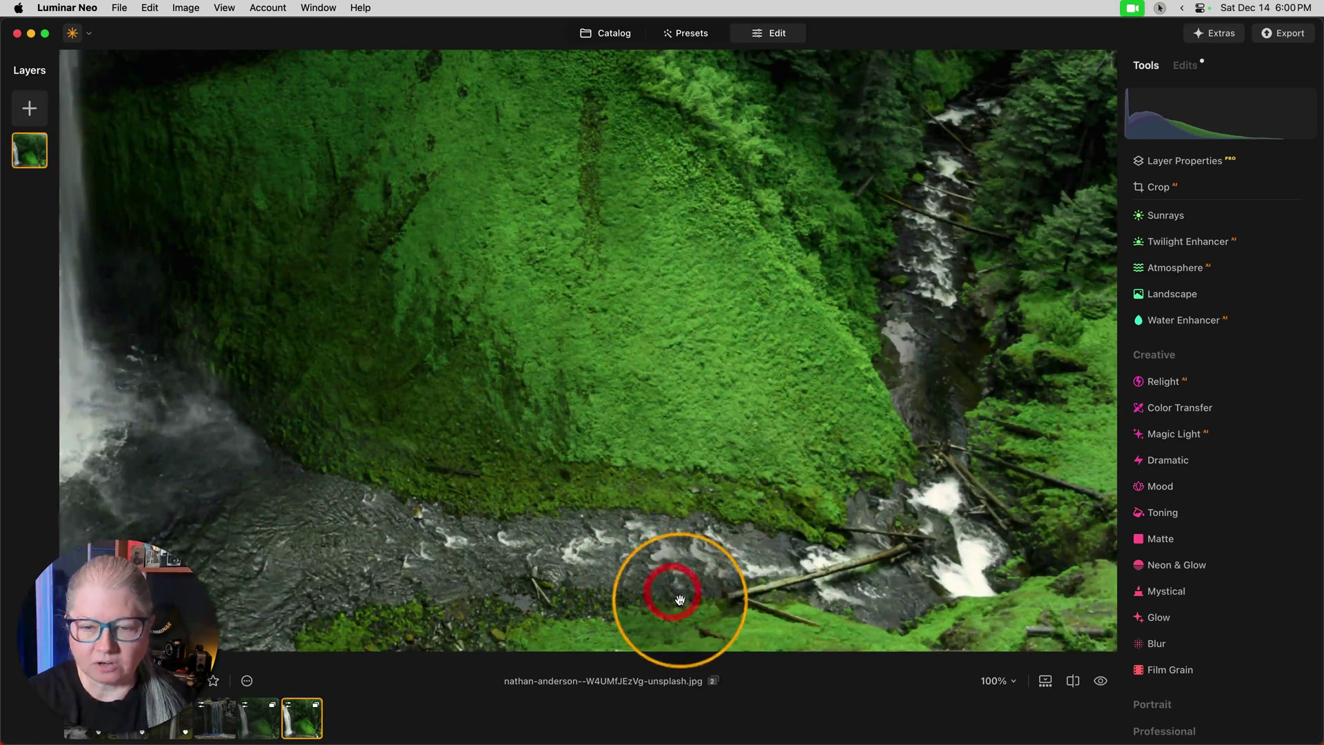
drag(679, 600, 560, 528)
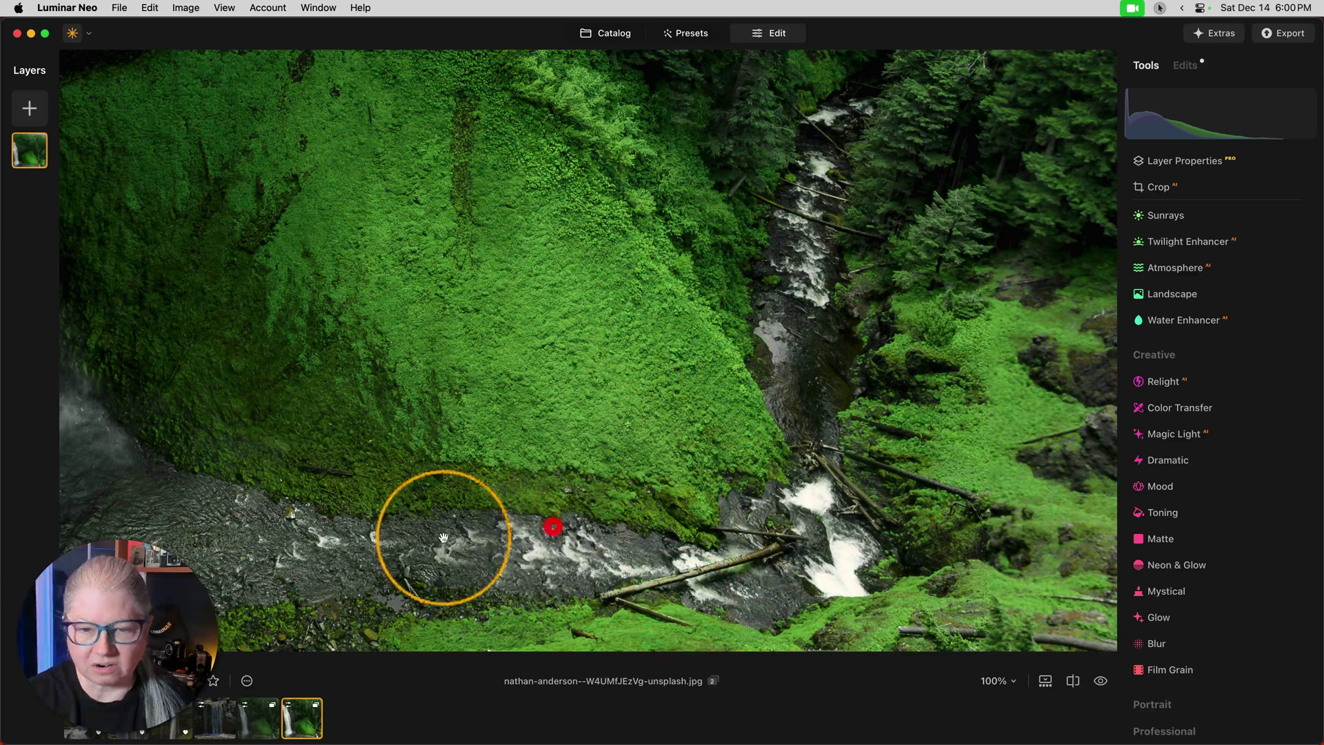
drag(443, 538, 532, 576)
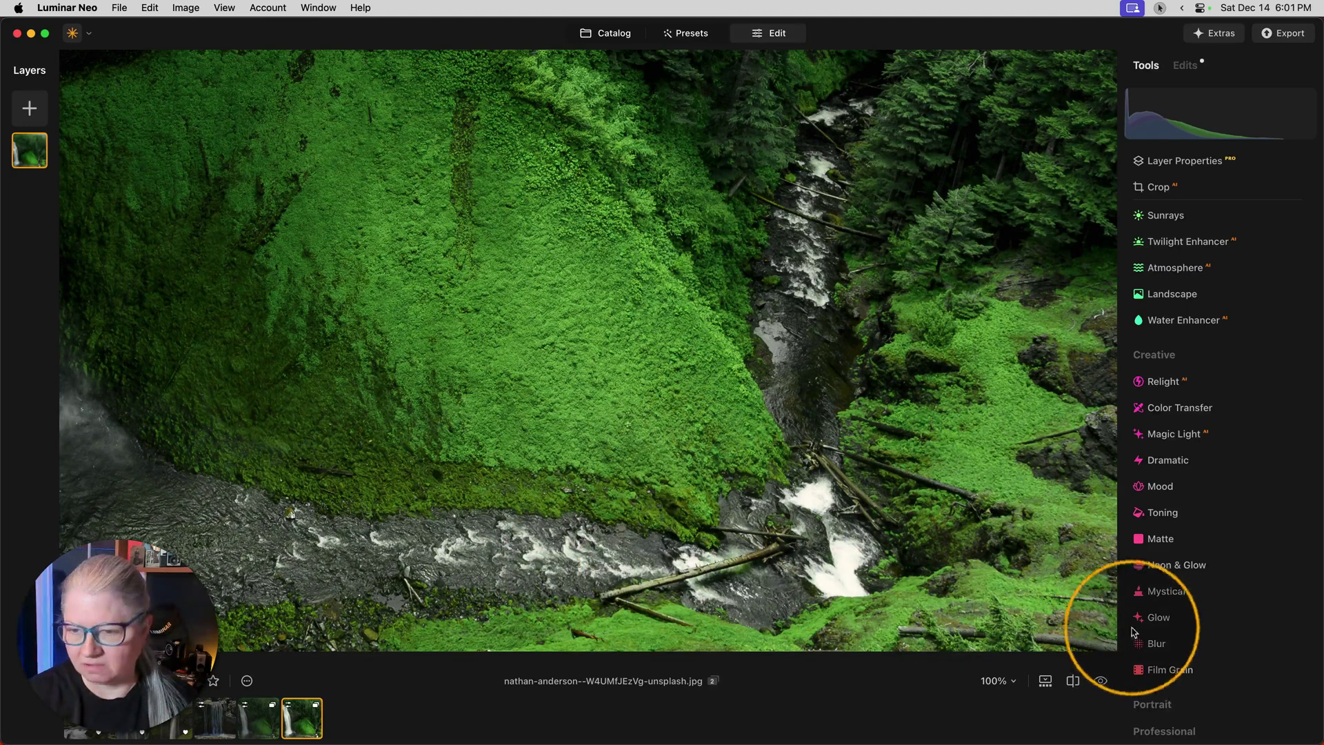
Step: Apply a Motion blur at Amount 34 to this photo
click(1157, 643)
click(1258, 509)
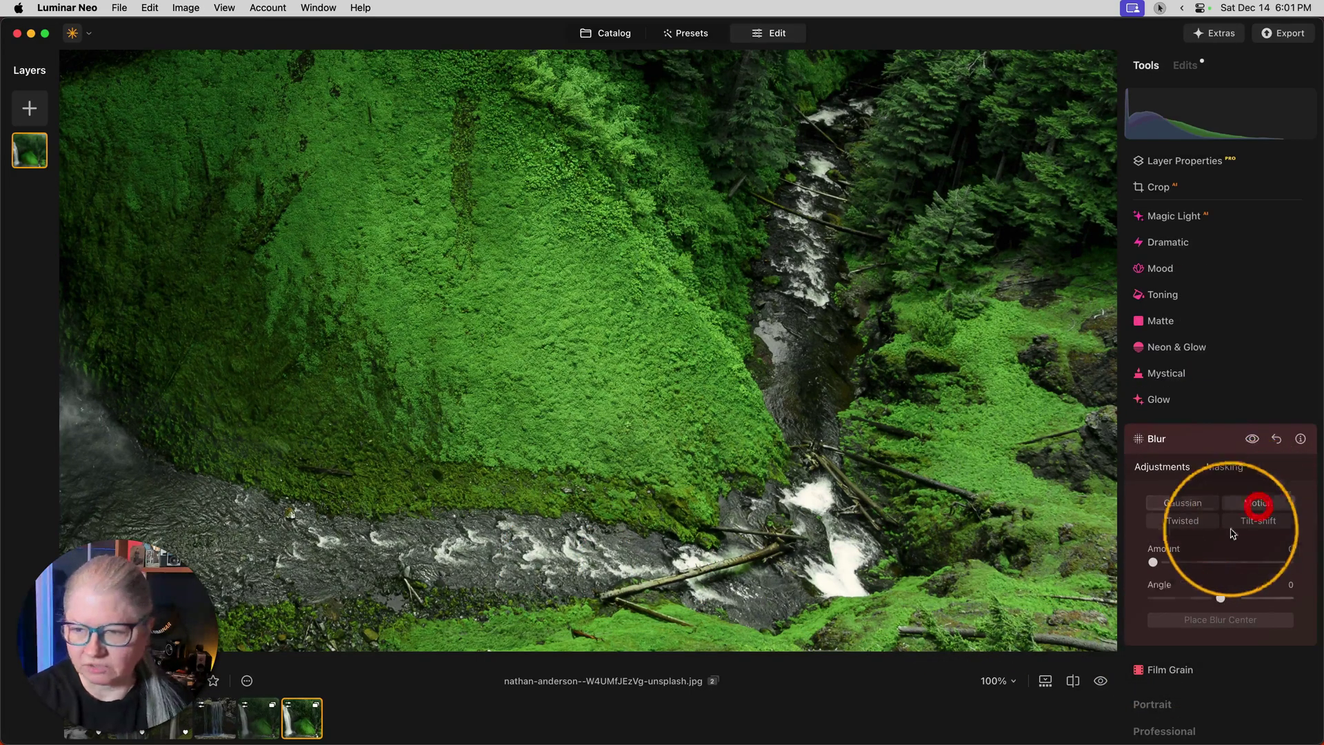
mouse_move(1150, 562)
mouse_down()
mouse_move(1198, 562)
mouse_move(1218, 598)
mouse_move(1285, 562)
mouse_move(1272, 562)
mouse_up()
Step: Invert the Blur mask and begin brushing blur onto the river near the falls
click(1225, 466)
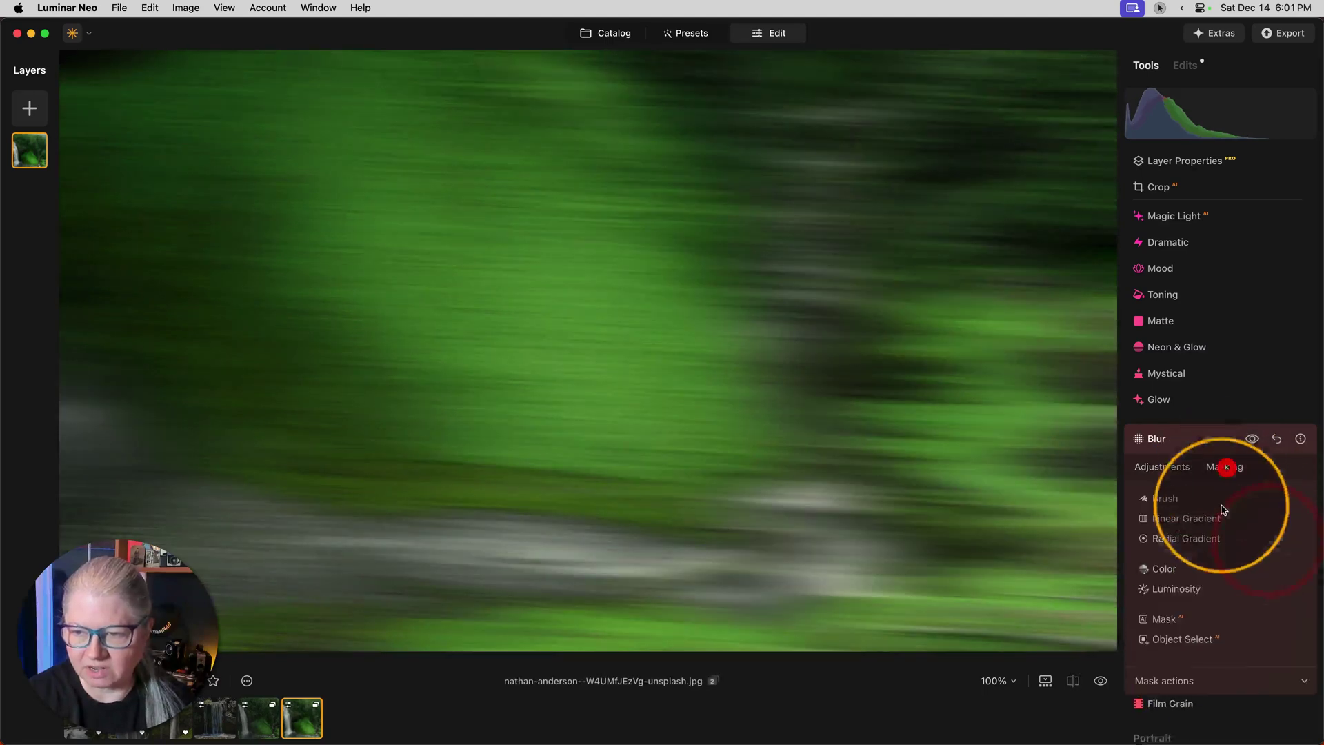
click(1181, 669)
click(1265, 695)
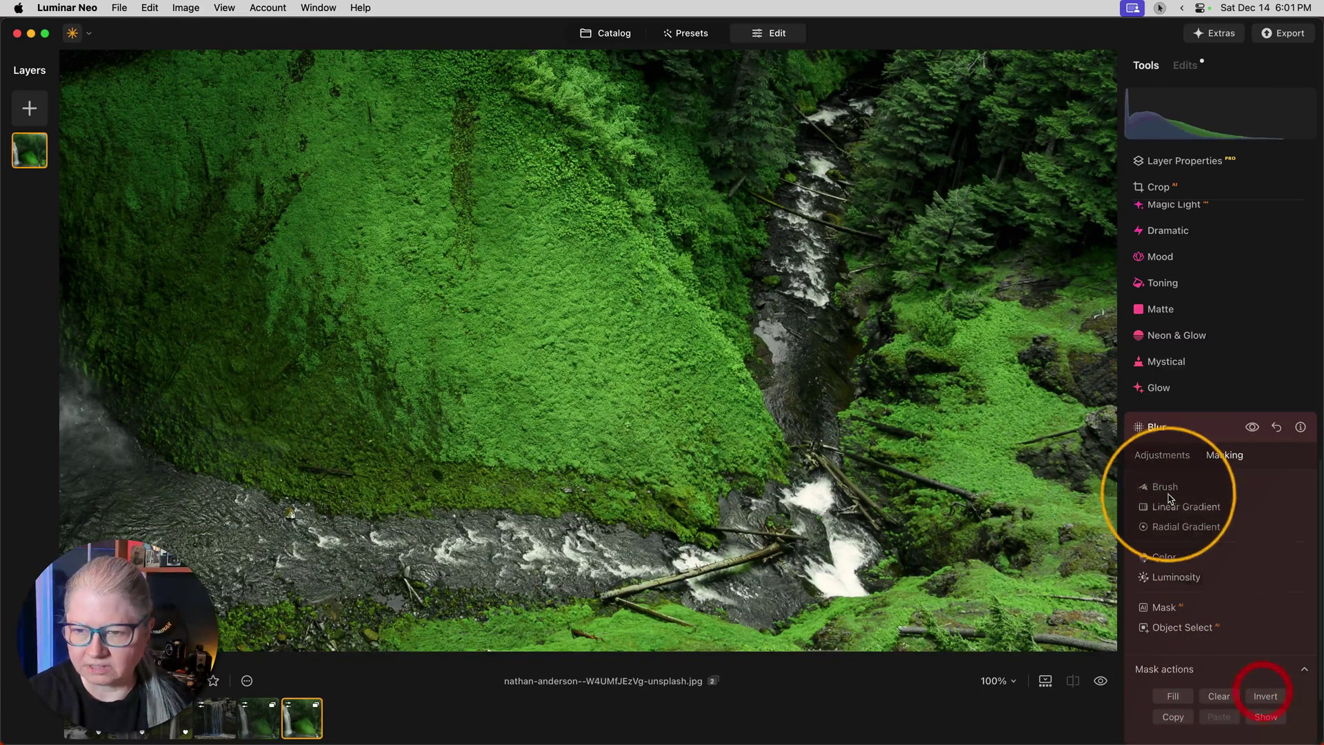
click(1166, 487)
click(490, 569)
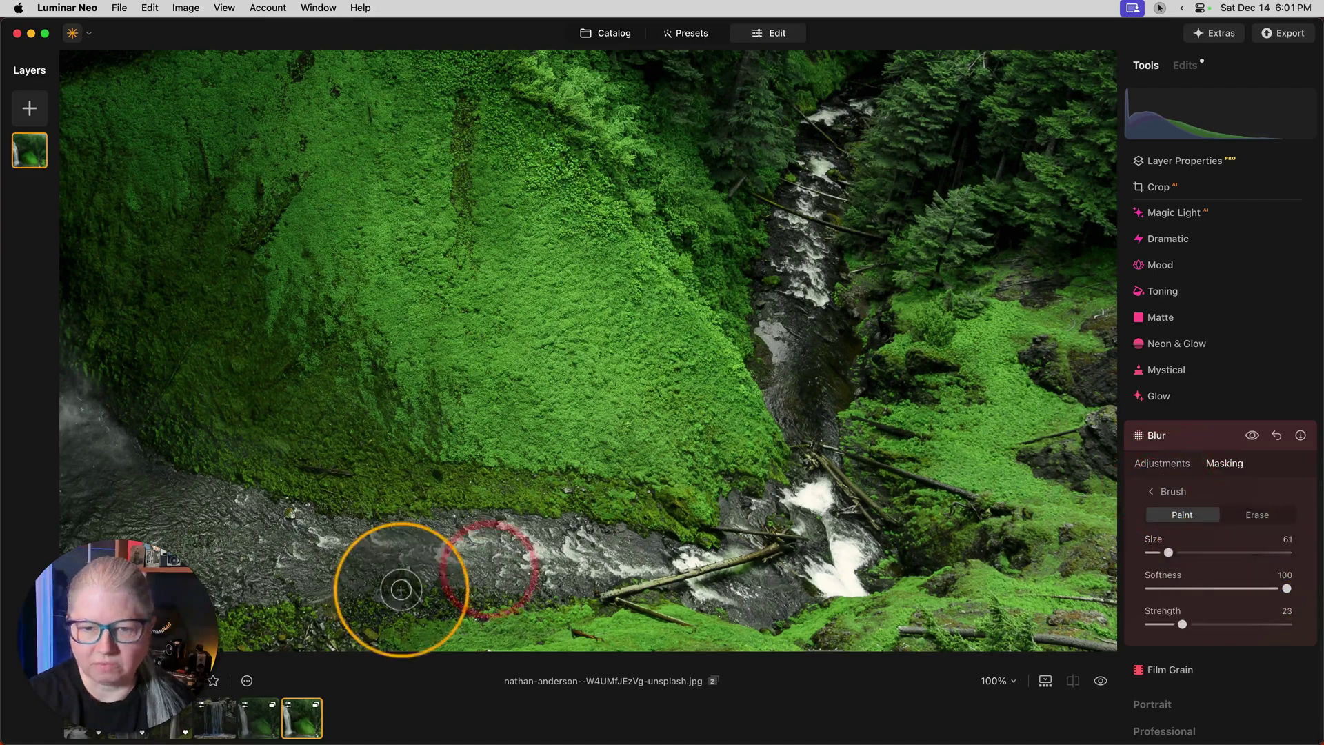
mouse_move(698, 586)
mouse_down()
mouse_move(785, 579)
mouse_move(726, 599)
mouse_move(708, 596)
mouse_move(758, 595)
mouse_move(703, 593)
mouse_move(688, 549)
mouse_move(600, 547)
mouse_up()
Step: Soften the brush to 46 and paint blur along the rest of the river
drag(1287, 589, 1212, 584)
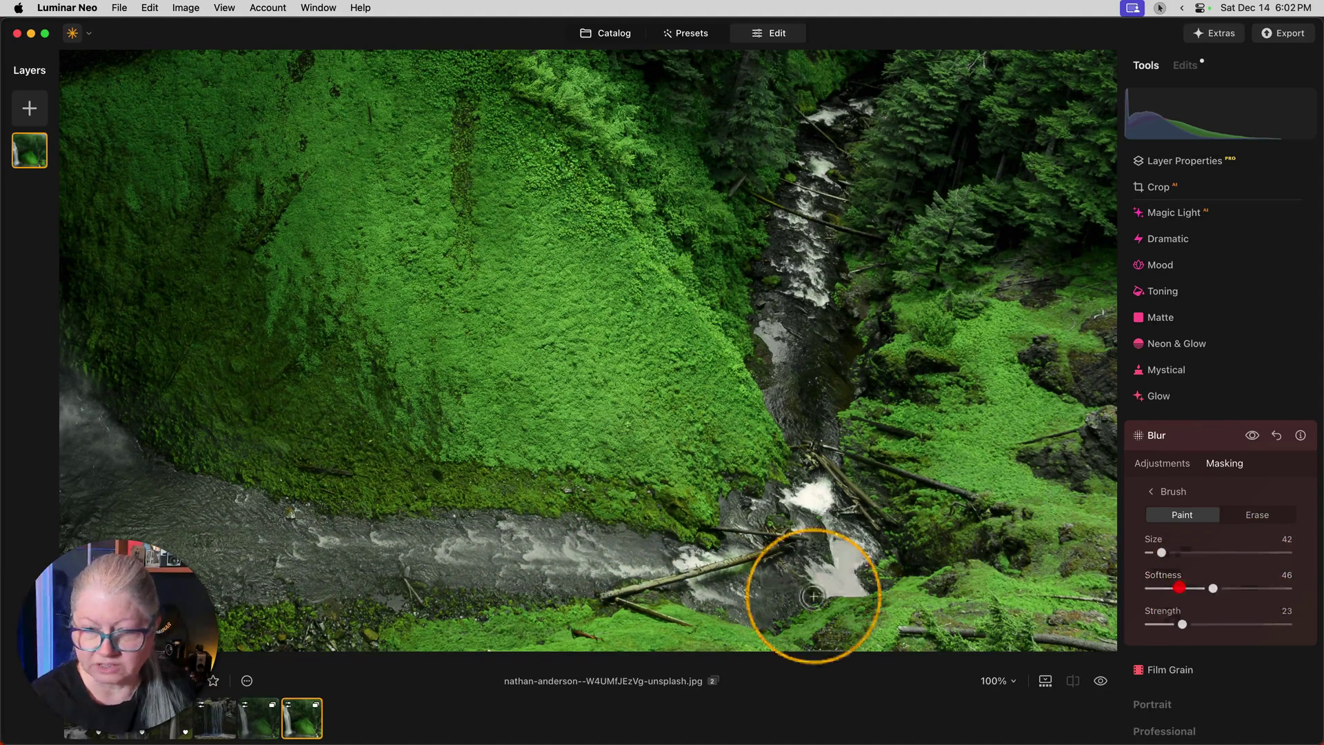
mouse_move(630, 547)
mouse_down()
mouse_move(613, 571)
mouse_move(602, 571)
mouse_up()
mouse_move(694, 557)
mouse_down()
mouse_move(763, 503)
mouse_move(775, 570)
mouse_move(804, 556)
mouse_move(811, 583)
mouse_move(836, 582)
mouse_move(833, 562)
mouse_move(787, 588)
mouse_move(690, 607)
mouse_move(756, 514)
mouse_up()
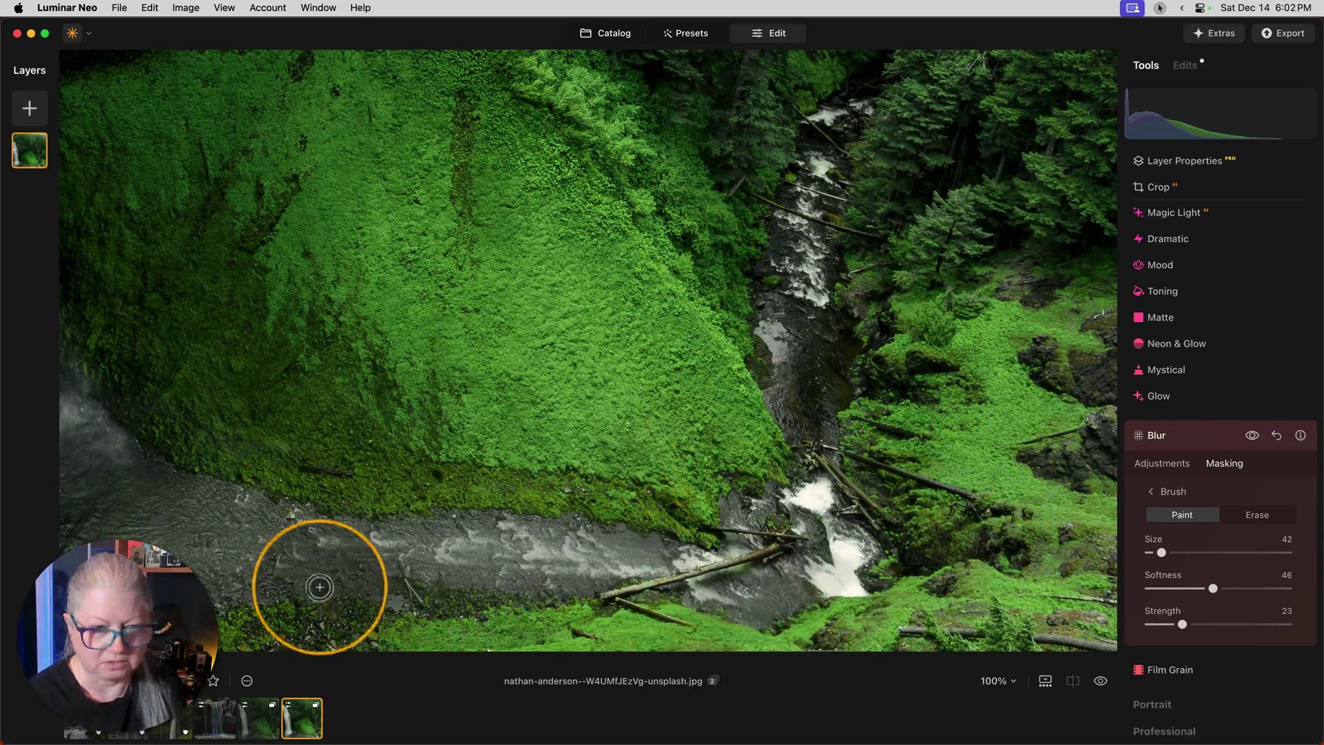
scroll(316, 578, left, 5)
click(437, 557)
scroll(296, 612, left, 3)
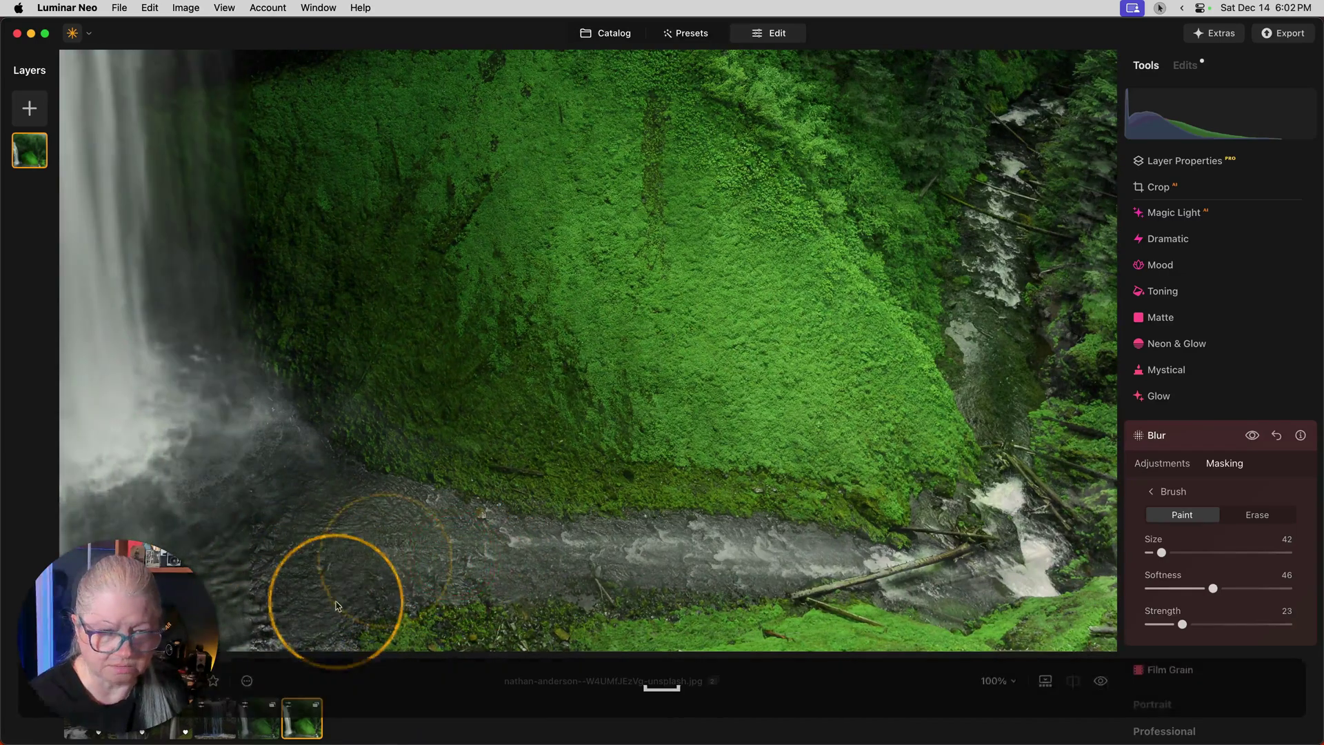
mouse_move(432, 557)
mouse_down()
mouse_move(399, 552)
mouse_move(464, 535)
mouse_move(476, 494)
mouse_move(437, 479)
mouse_move(458, 603)
mouse_move(523, 562)
mouse_move(531, 575)
mouse_up()
mouse_move(415, 585)
mouse_down()
mouse_move(473, 532)
mouse_move(423, 542)
mouse_up()
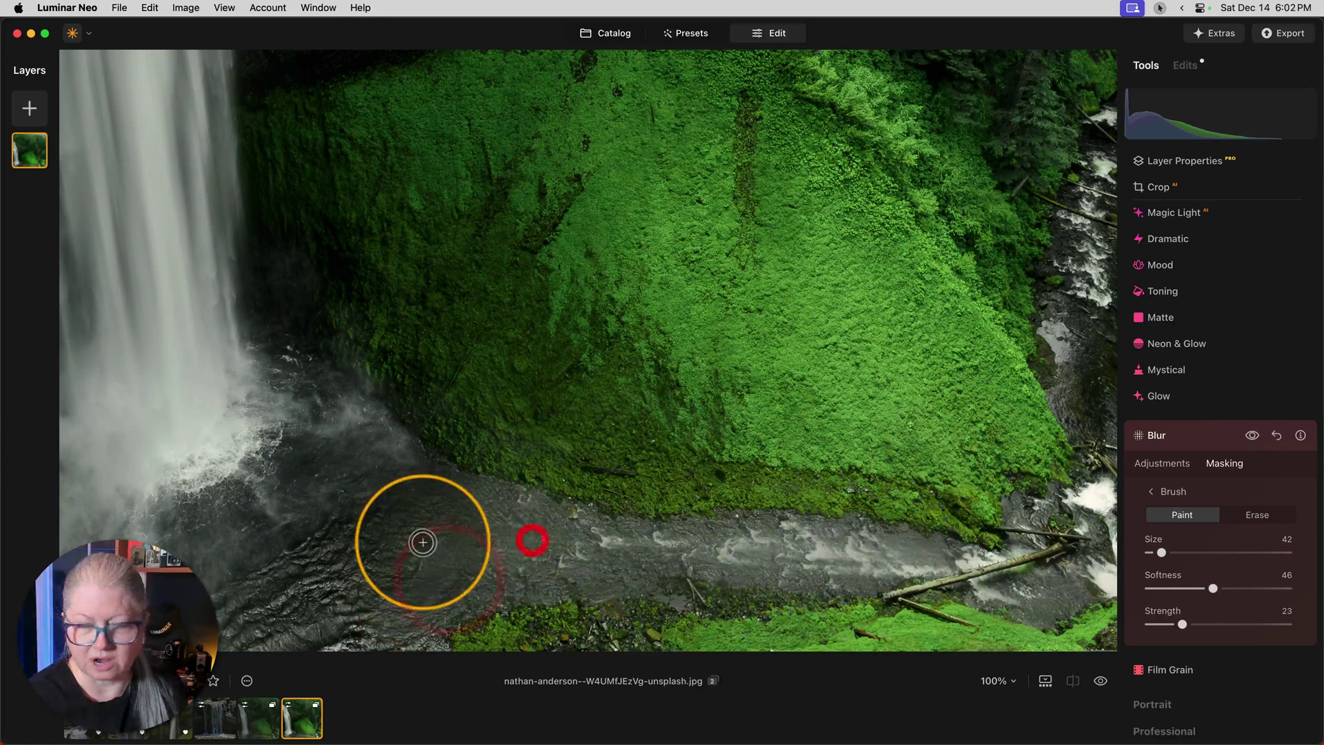
Step: Lower the Motion blur Amount to 18, compare with and without it, and collapse Blur
click(1164, 467)
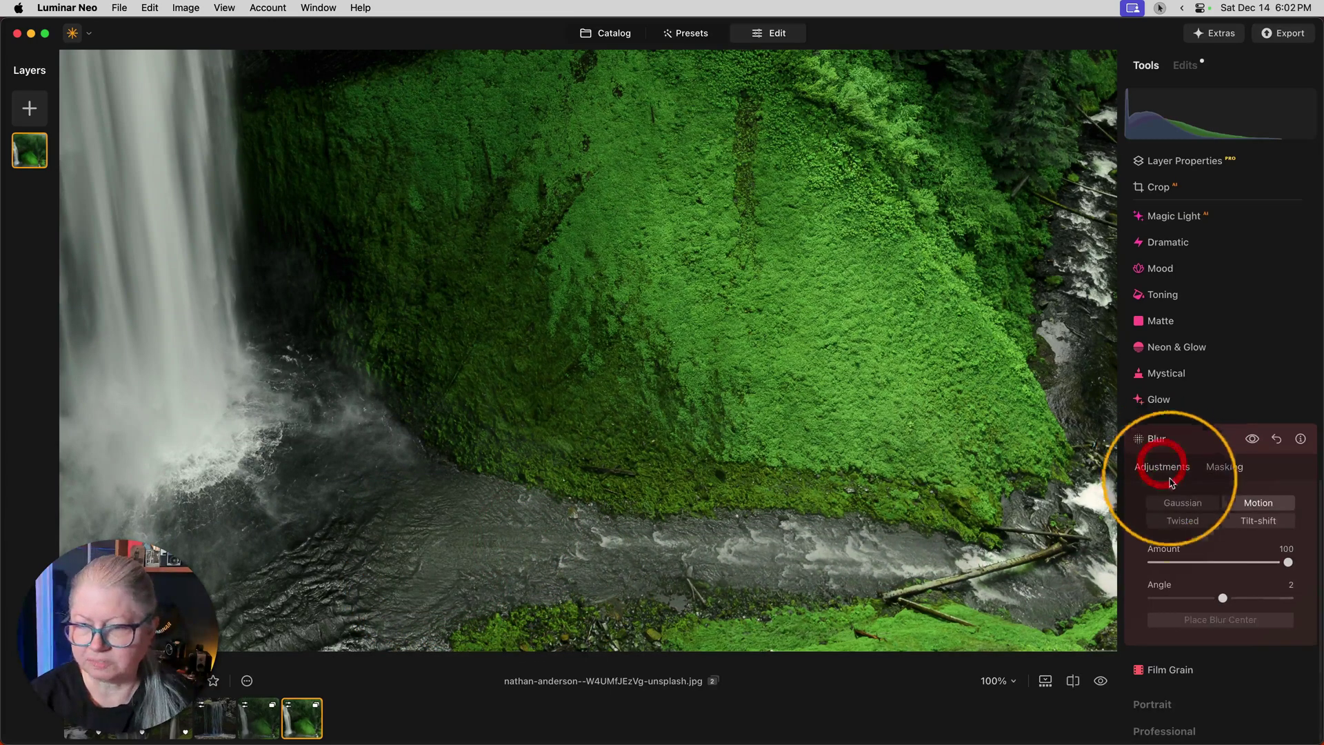
drag(1275, 562, 1179, 563)
click(1252, 440)
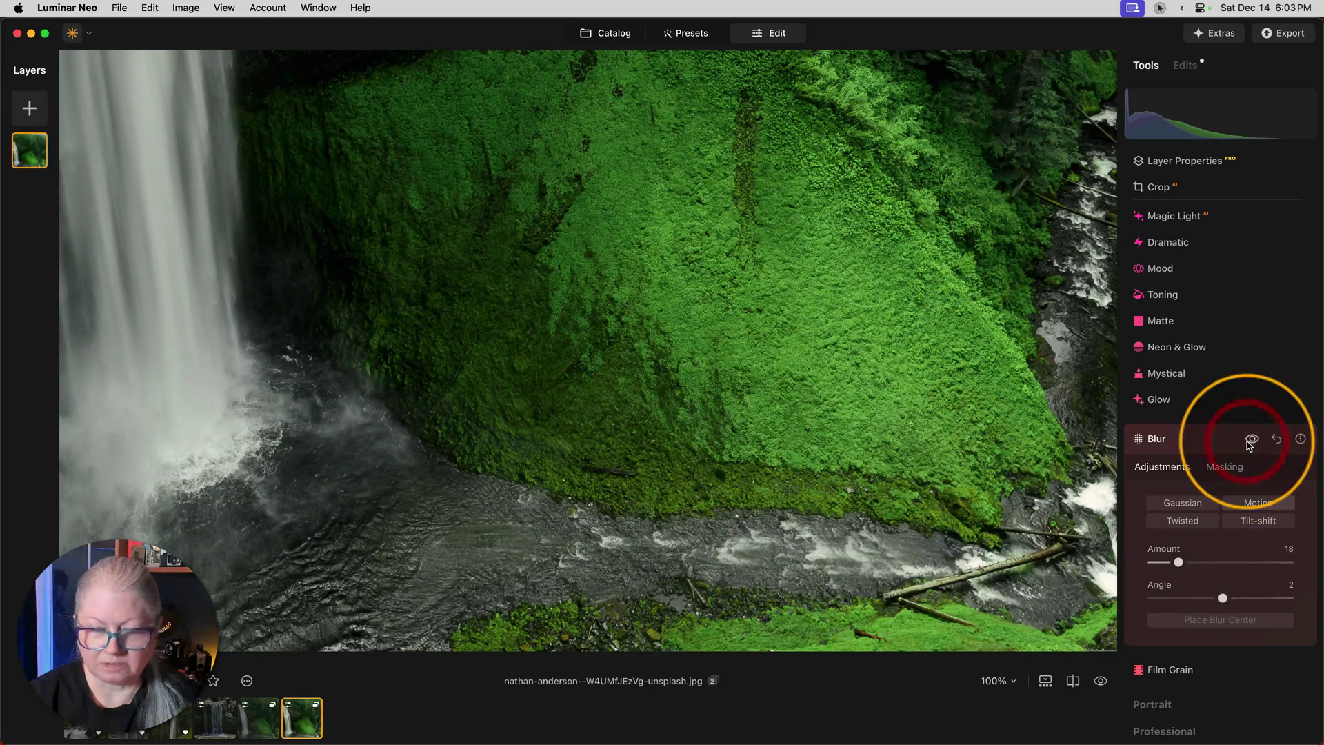
click(1188, 445)
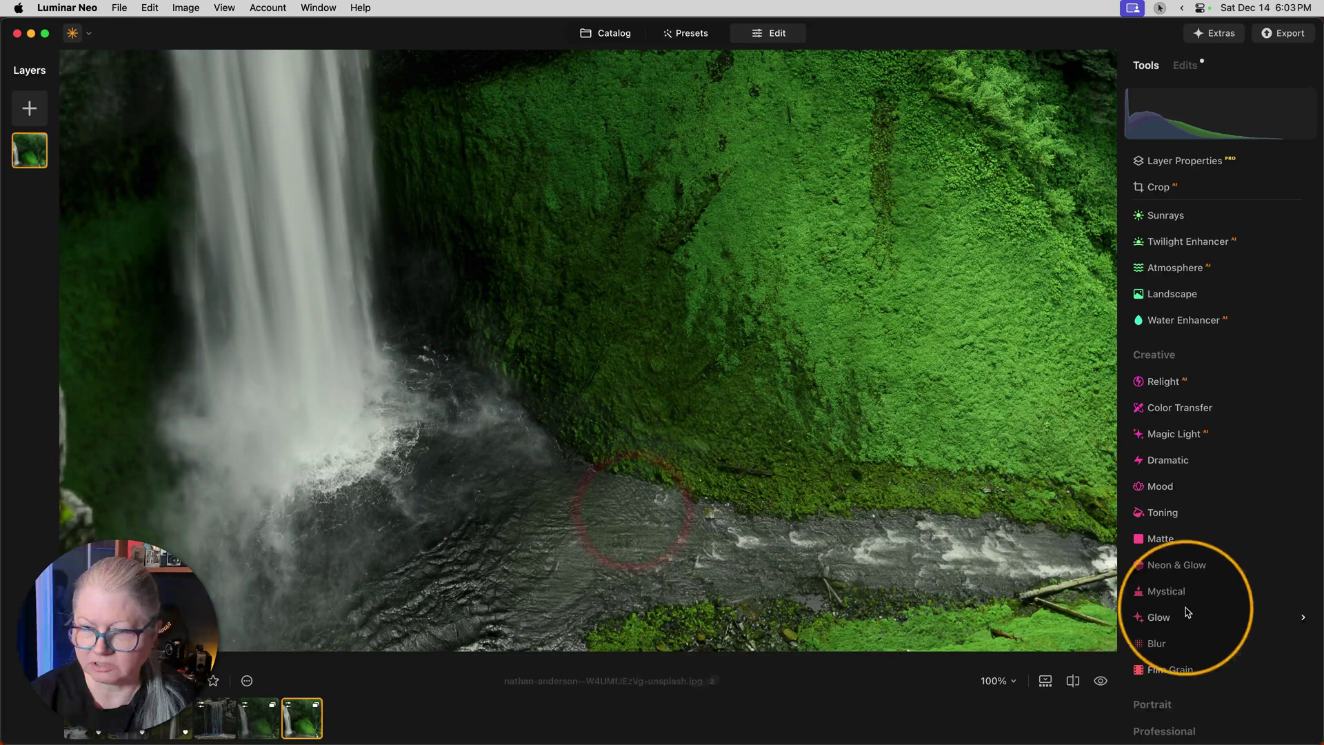
Step: Switch Blur to Twisted with Amount 33 and Angle 0
click(1167, 646)
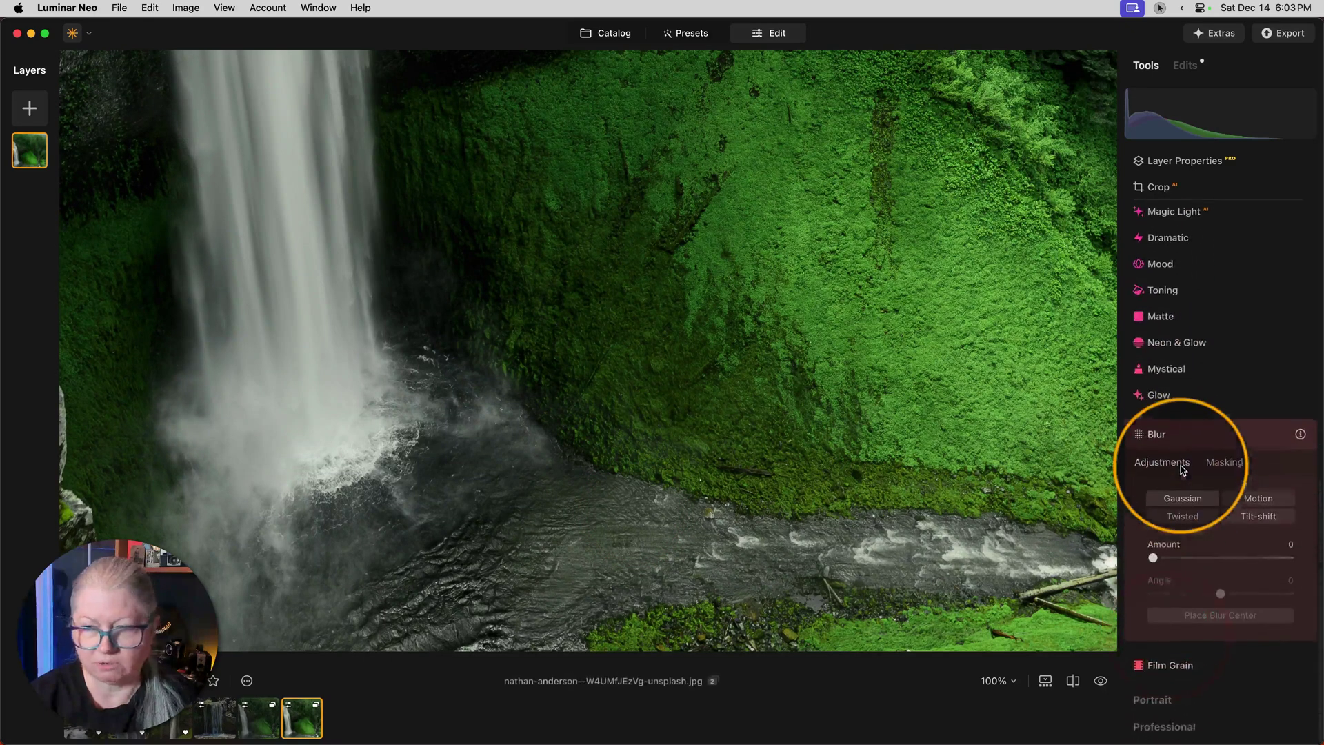
click(1184, 522)
drag(1156, 562, 1199, 562)
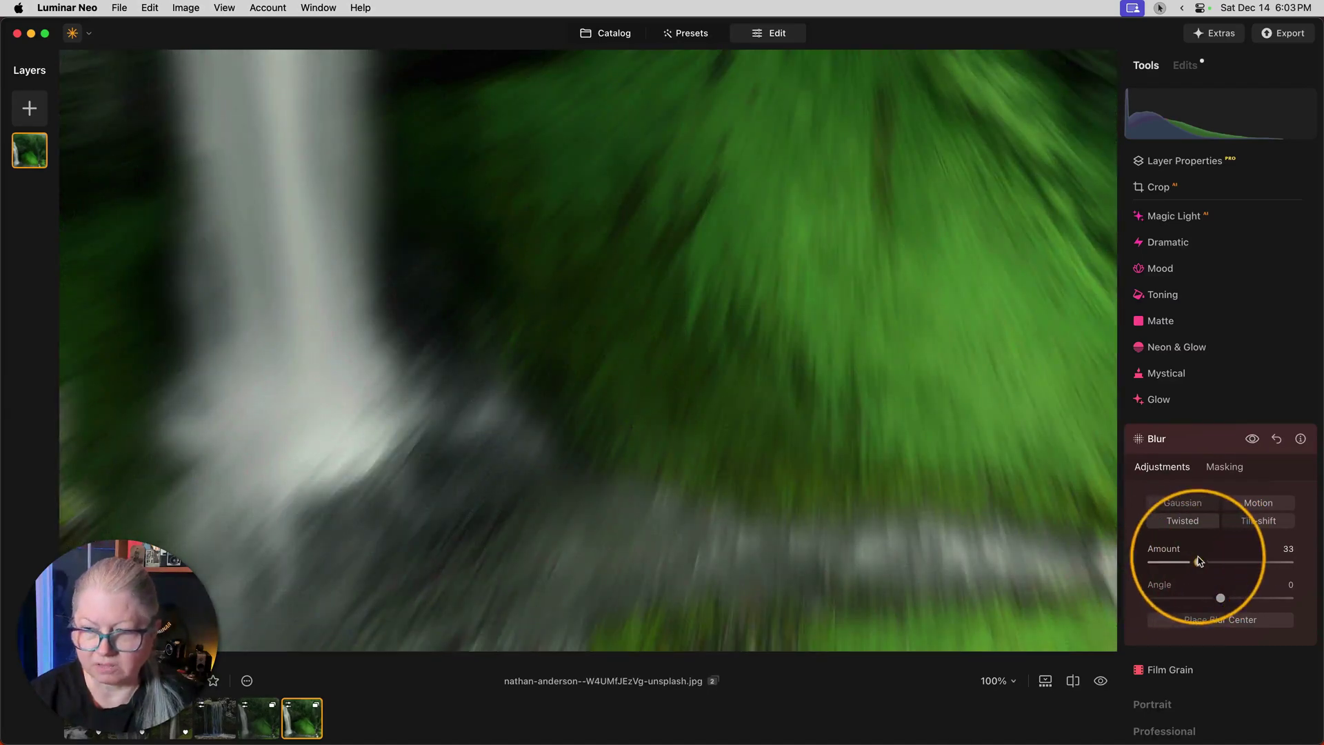
click(1199, 562)
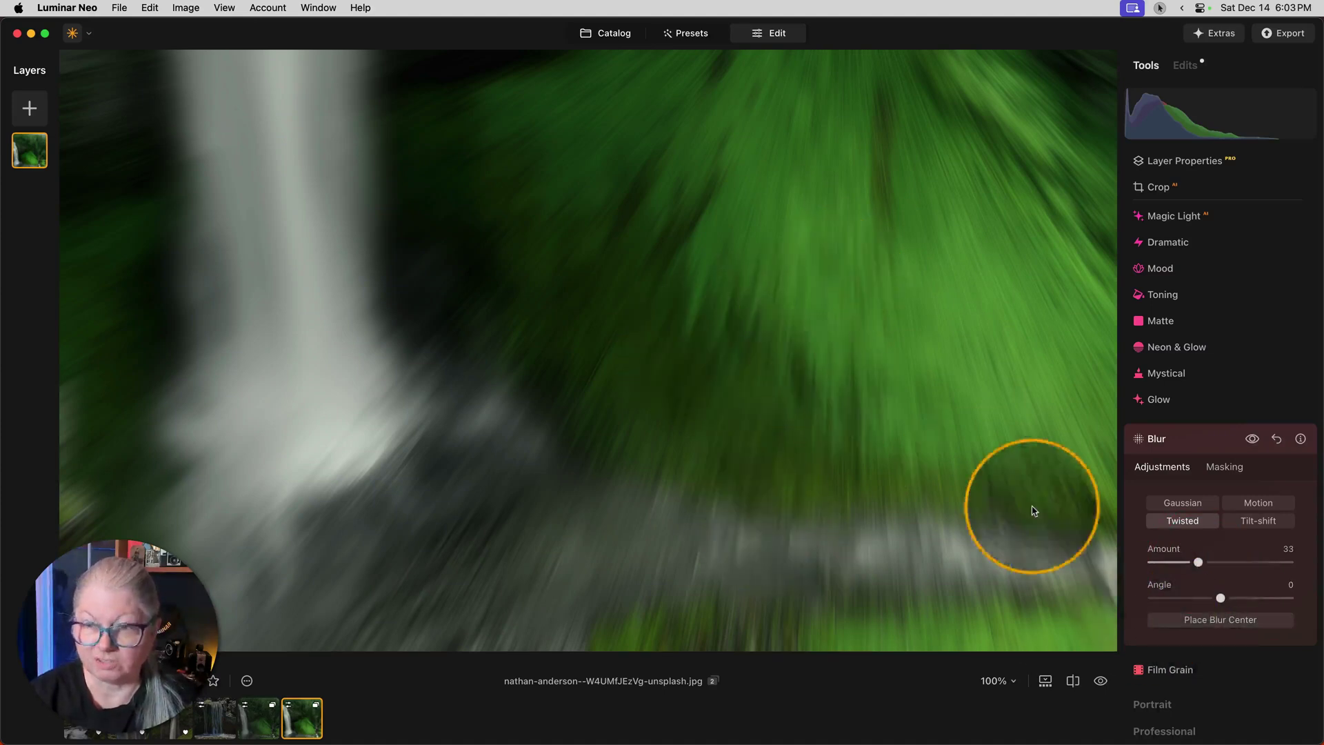
mouse_move(1221, 597)
mouse_down()
mouse_move(1266, 596)
mouse_move(1220, 597)
mouse_up()
click(1221, 620)
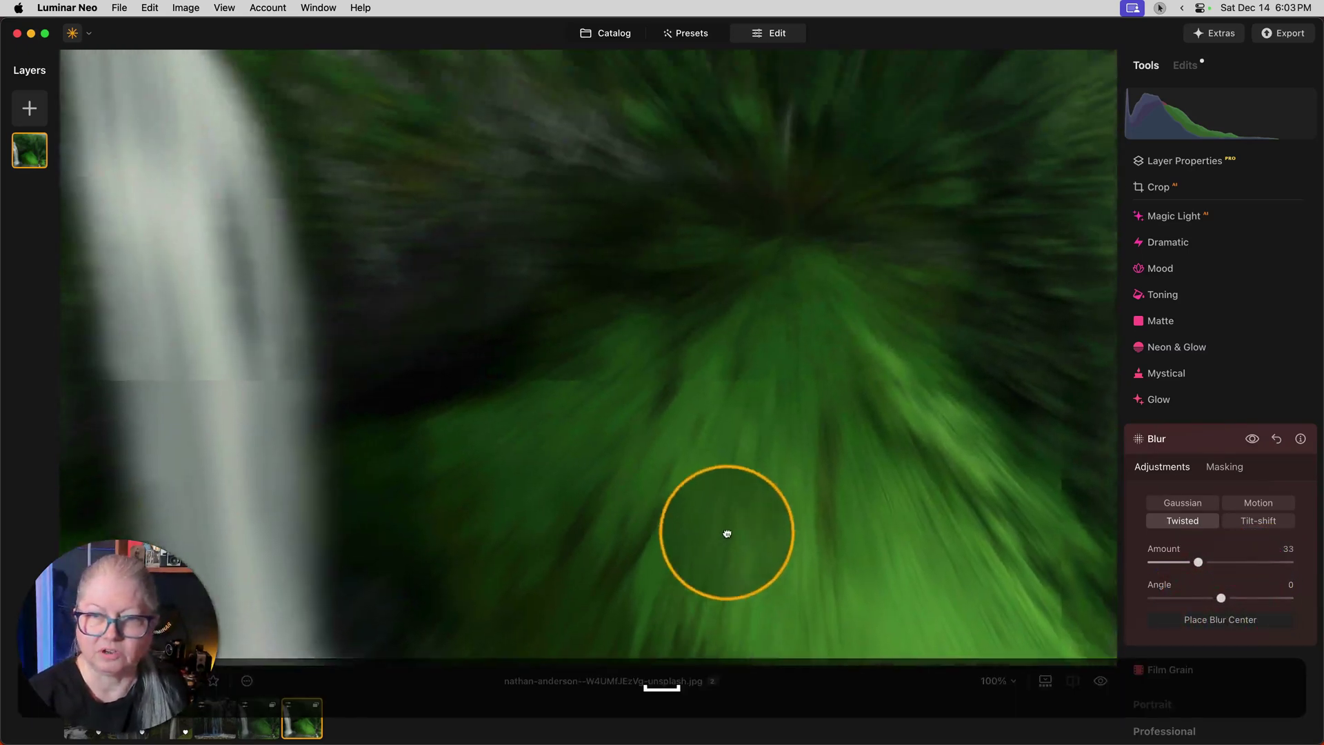
Step: Place the twisted blur centre at the base of the waterfall
click(726, 532)
drag(785, 318, 423, 619)
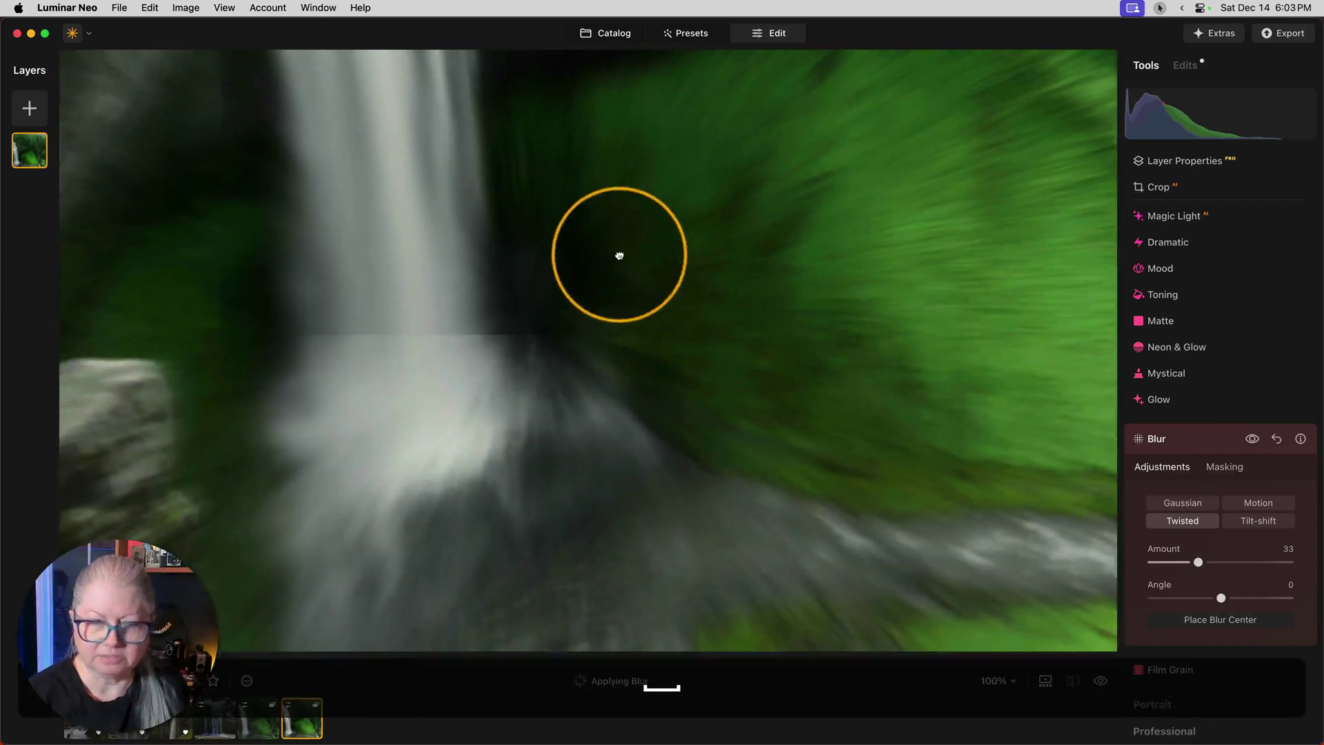
click(618, 234)
drag(551, 407, 436, 445)
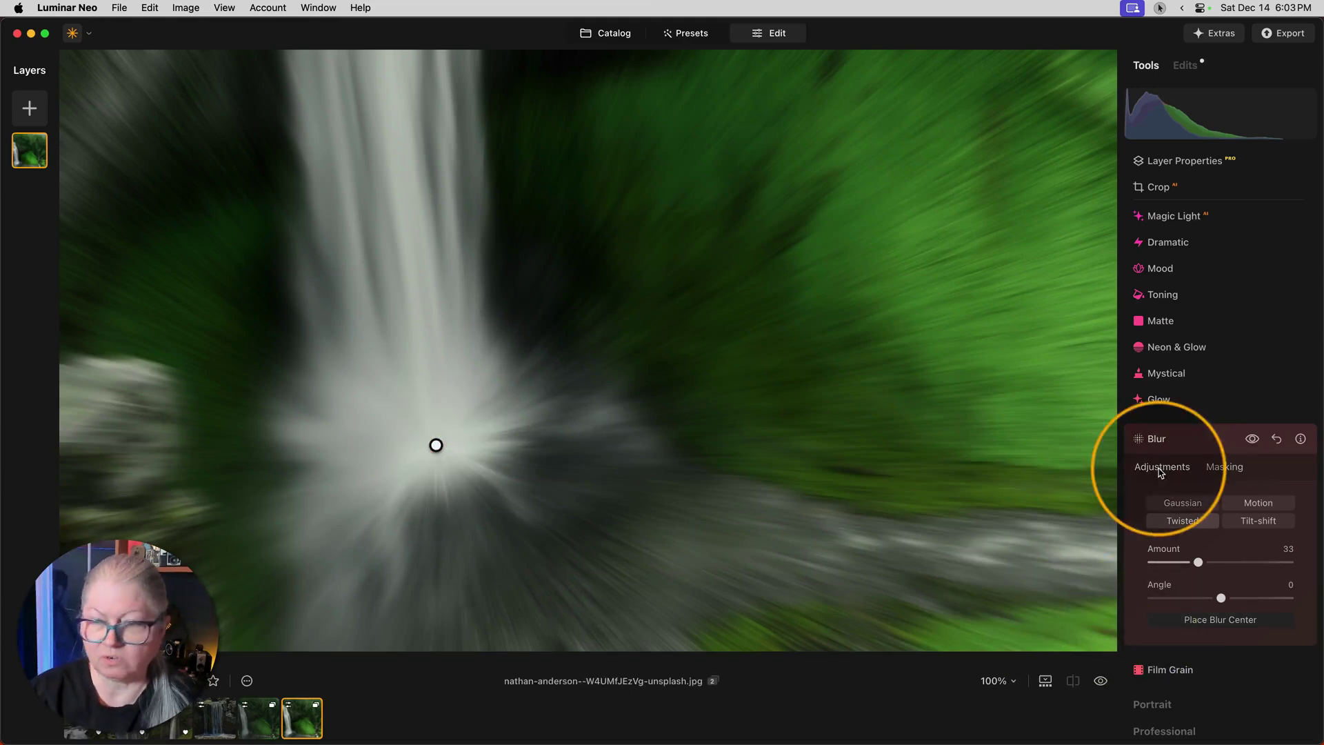
Step: Brush the twisted blur onto the plunge pool at strength 40
click(1222, 467)
click(1166, 502)
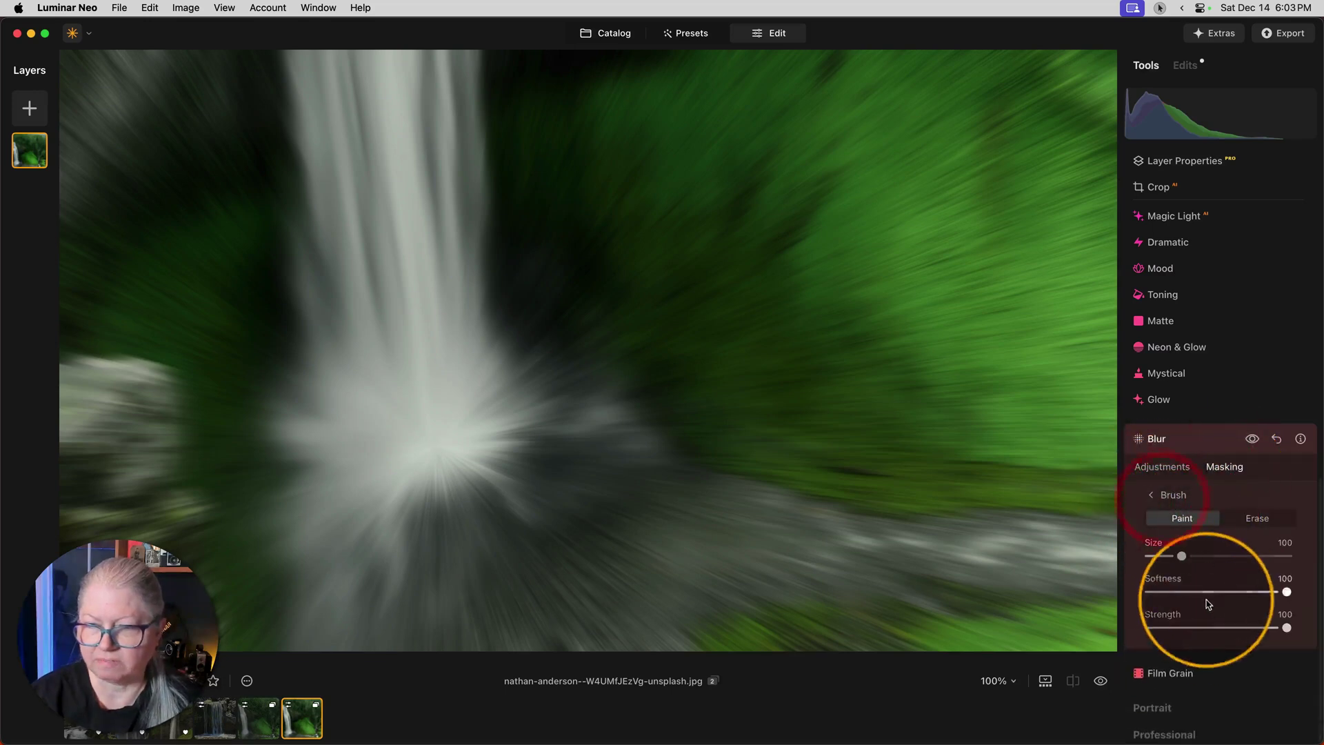
click(1205, 628)
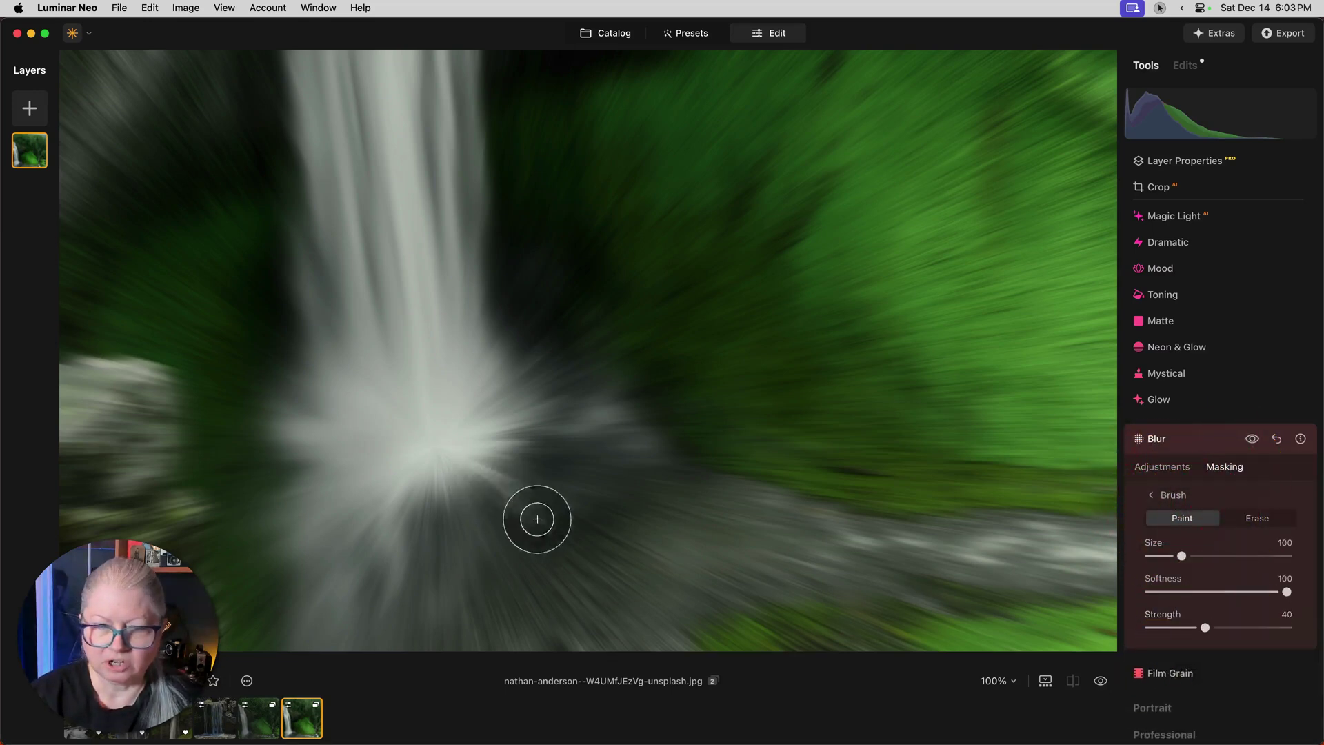
mouse_move(537, 519)
mouse_down()
mouse_move(479, 455)
mouse_move(589, 506)
mouse_move(635, 493)
mouse_move(589, 438)
mouse_move(607, 439)
mouse_move(533, 392)
mouse_move(604, 489)
mouse_move(680, 555)
mouse_move(607, 502)
mouse_move(506, 539)
mouse_move(602, 619)
mouse_move(367, 450)
mouse_move(389, 599)
mouse_up()
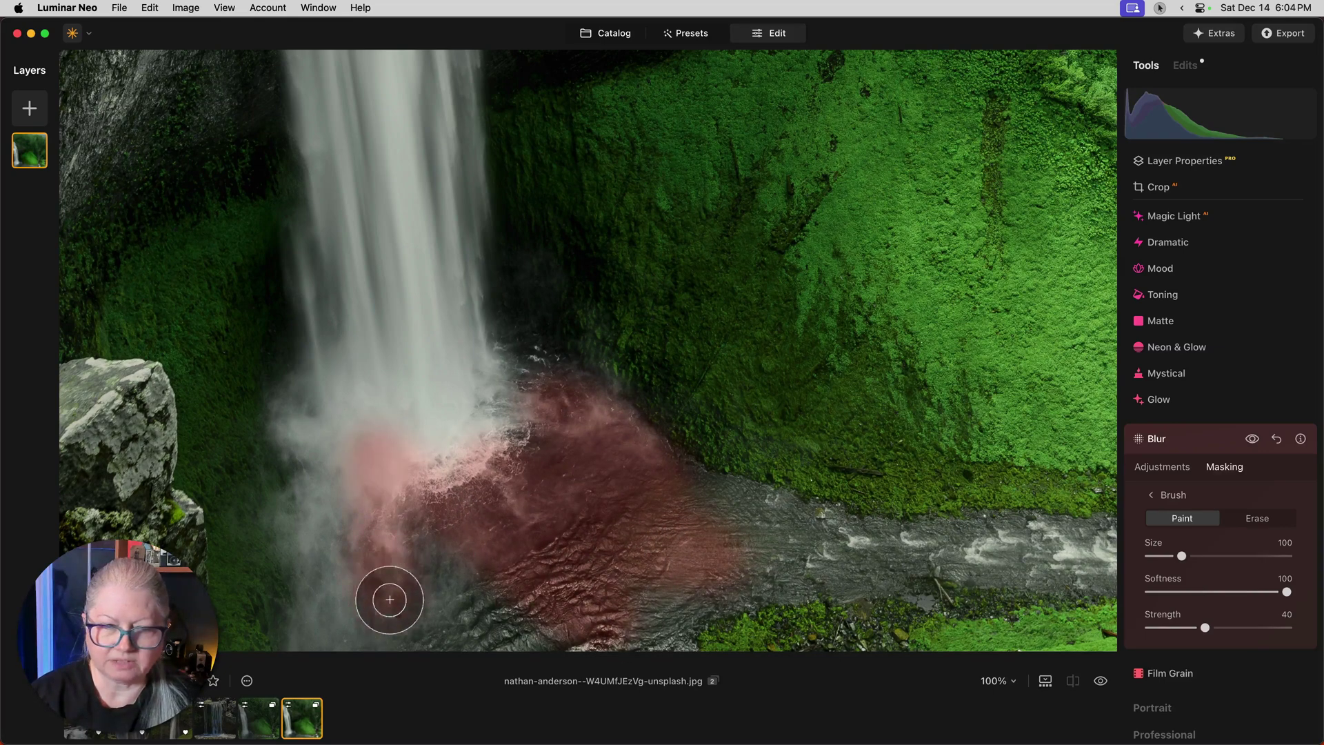
Step: Re-centre the blur on the waterfall base, lower Amount to 11, and fit the photo to screen
click(1171, 471)
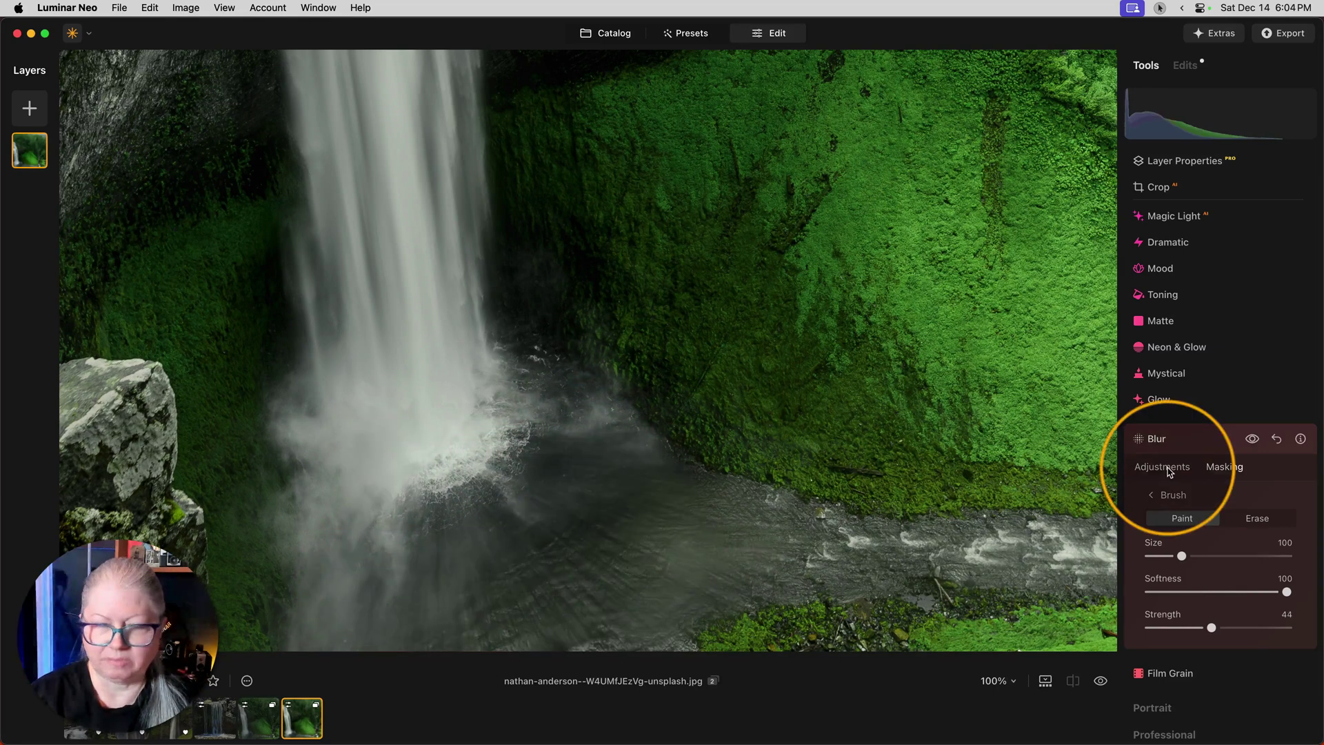
click(1170, 471)
click(1218, 619)
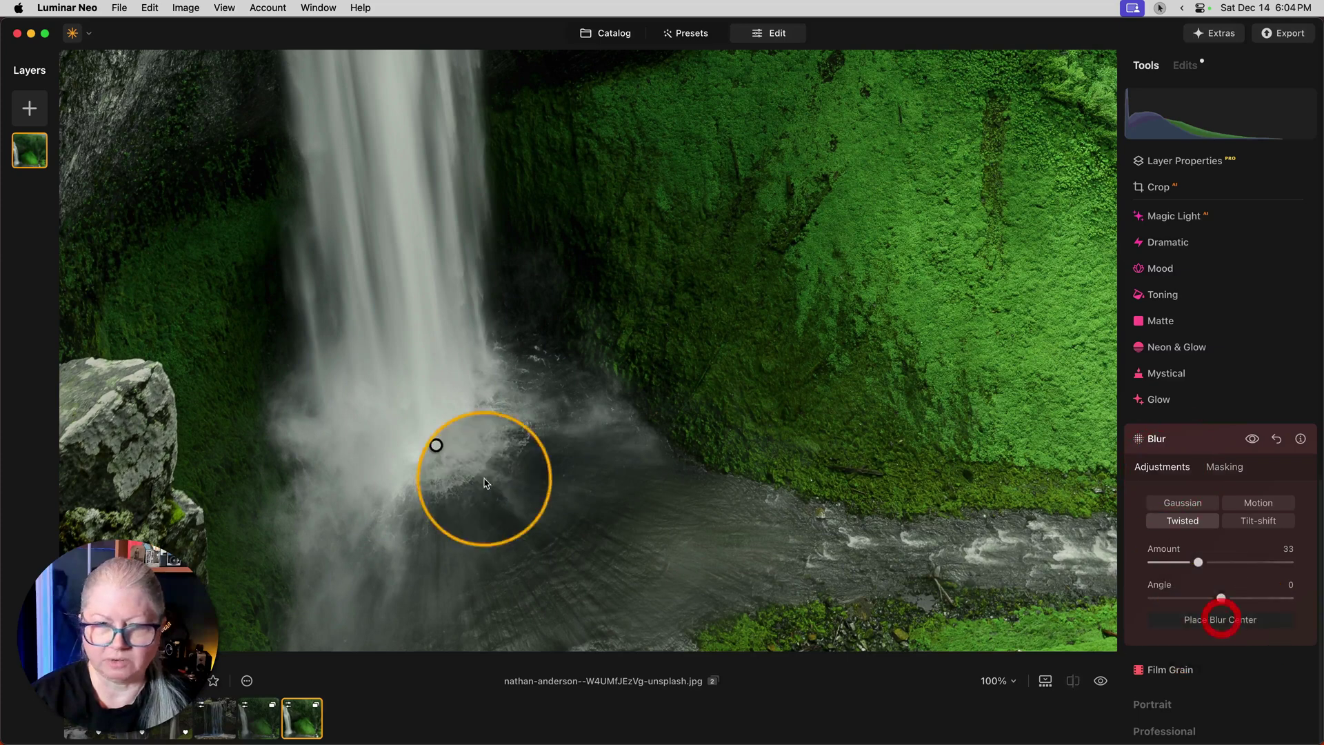
mouse_move(434, 444)
mouse_down()
mouse_move(462, 386)
mouse_move(417, 431)
mouse_up()
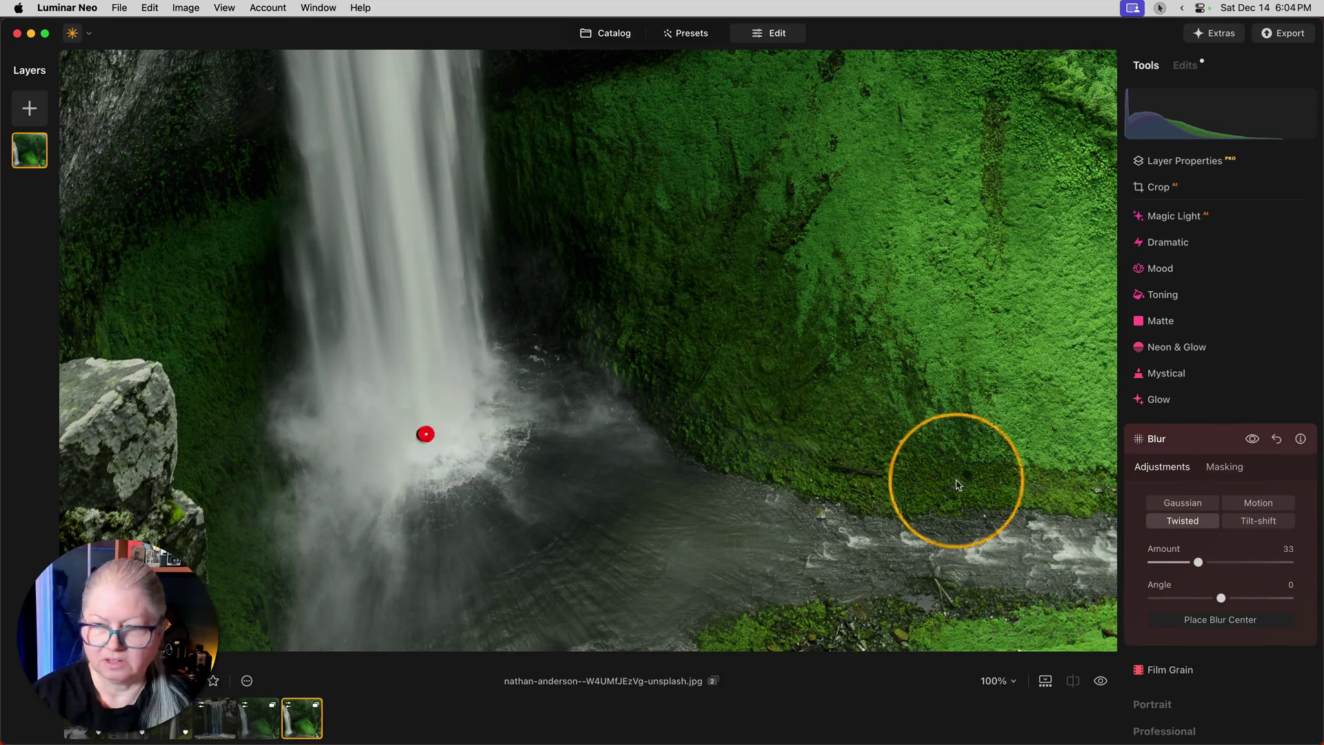
drag(1198, 562, 1167, 562)
click(1249, 439)
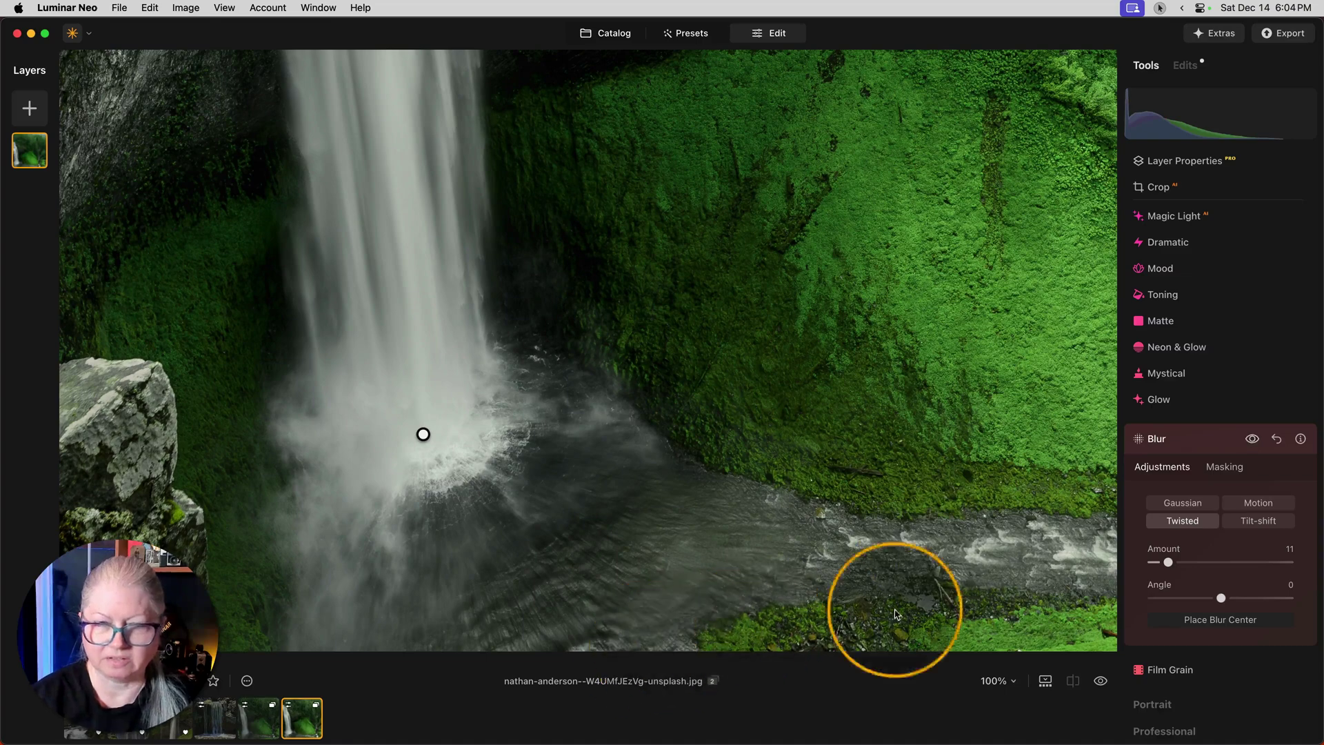
key(super+0)
Step: Collapse the Blur panel with the whole forest waterfall photo in view
click(1174, 445)
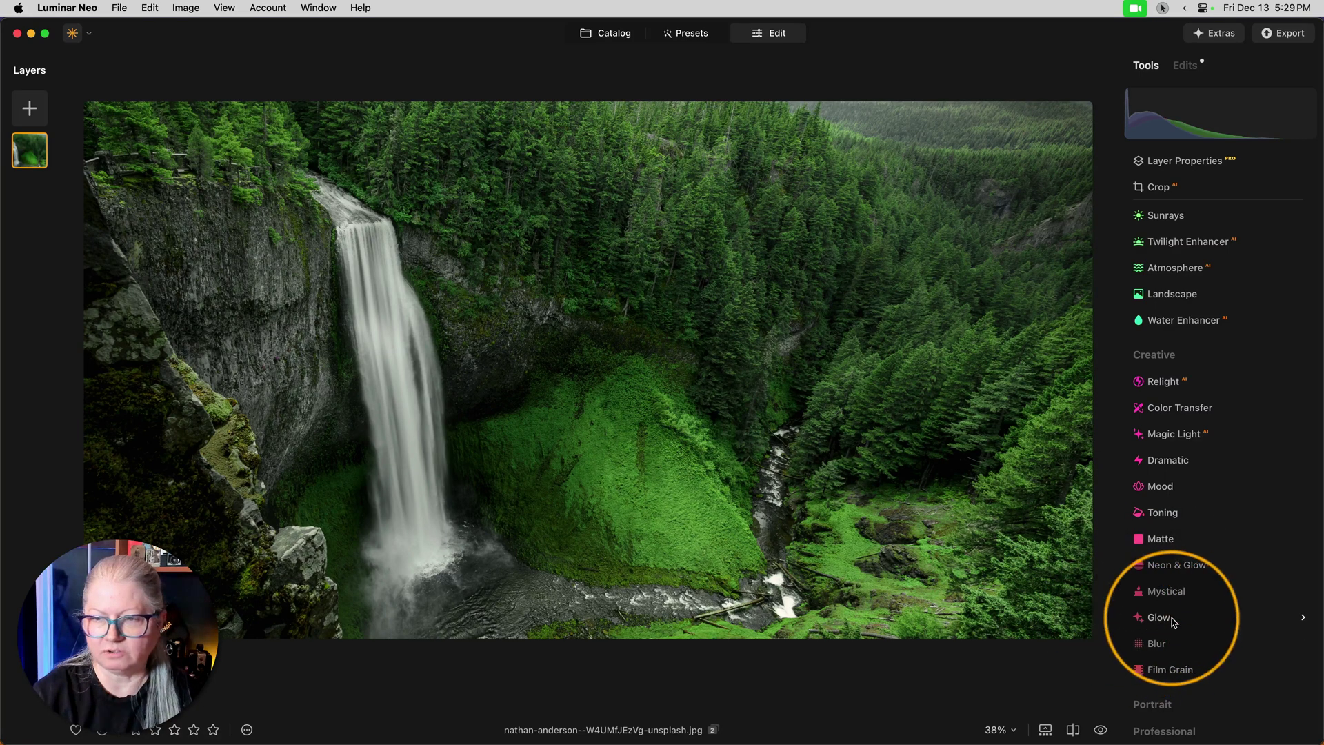
click(1163, 620)
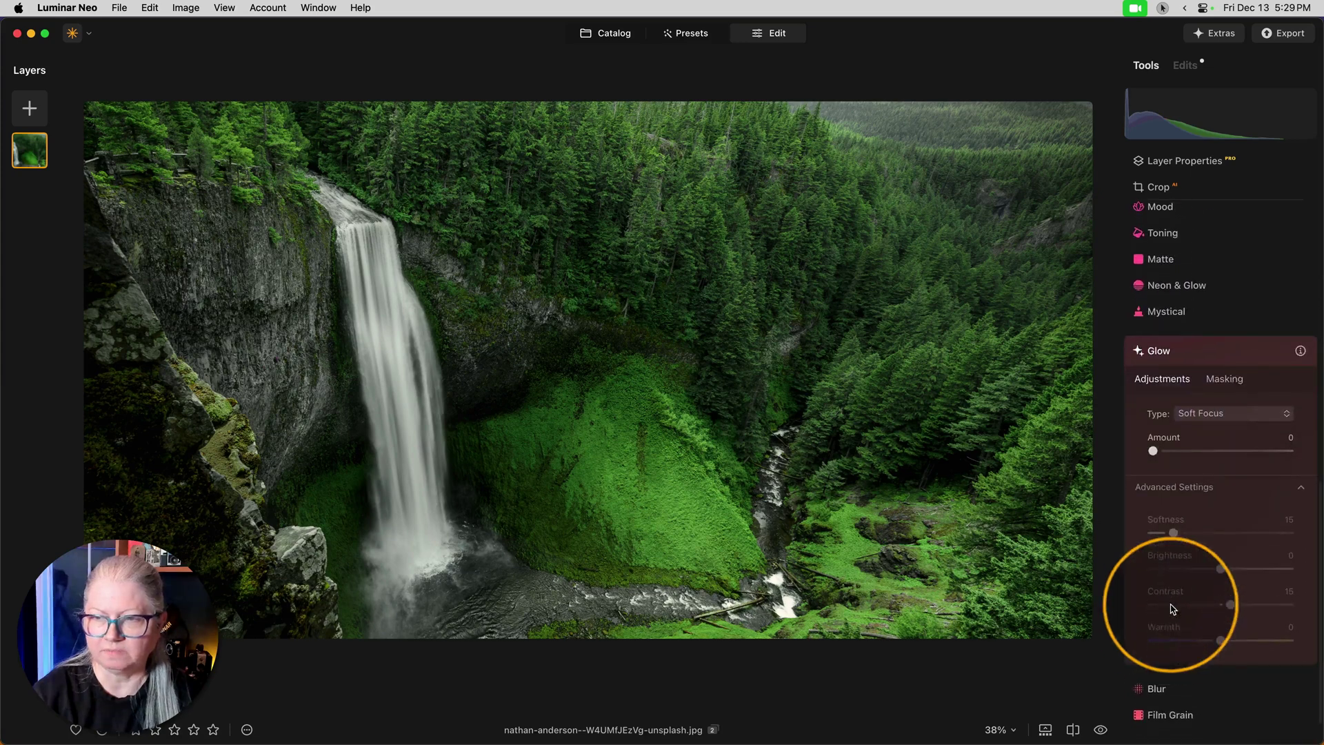
click(1231, 417)
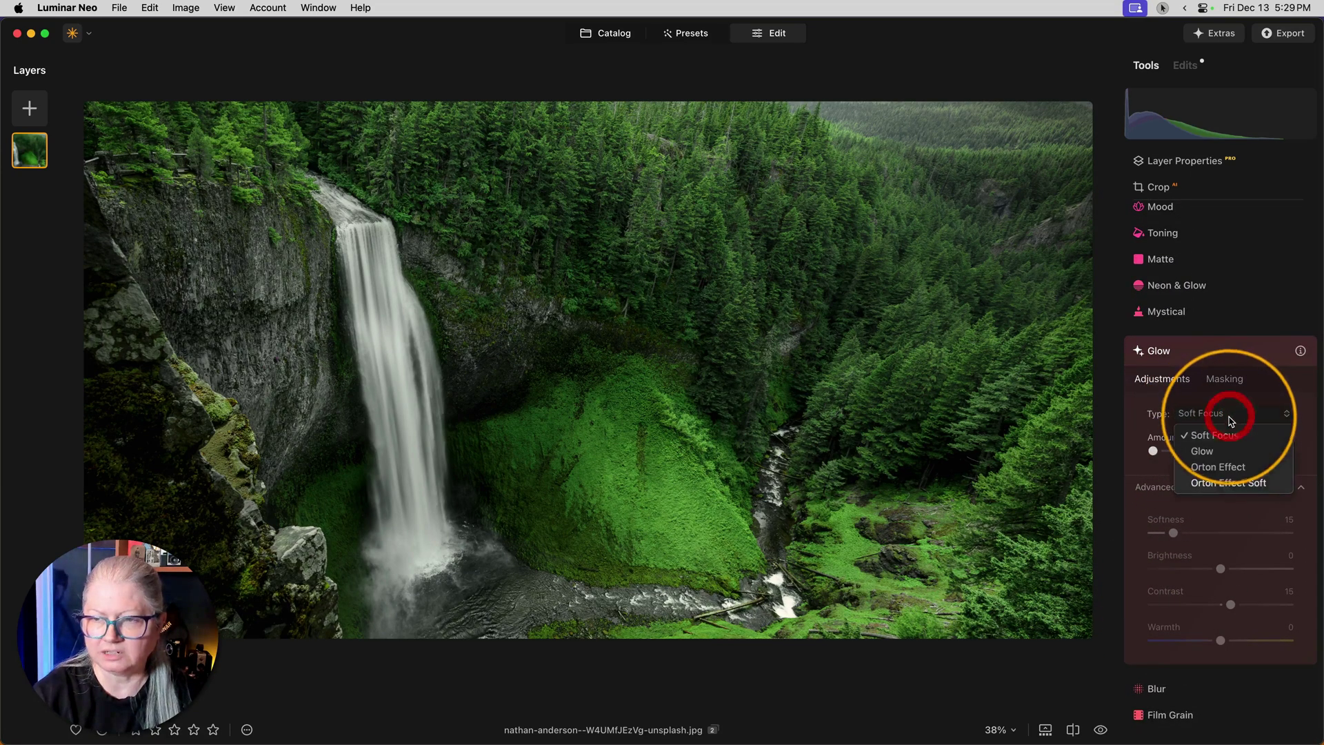
click(1218, 451)
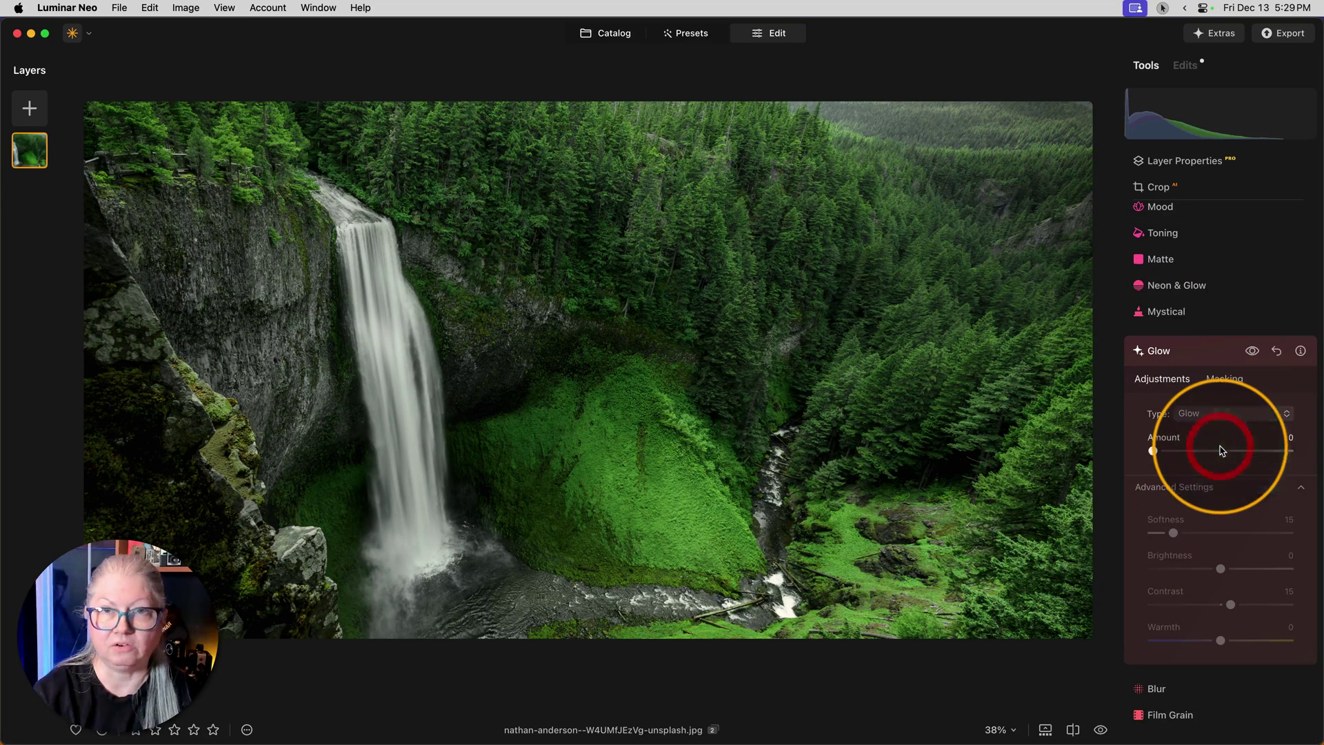
drag(1153, 451, 1266, 451)
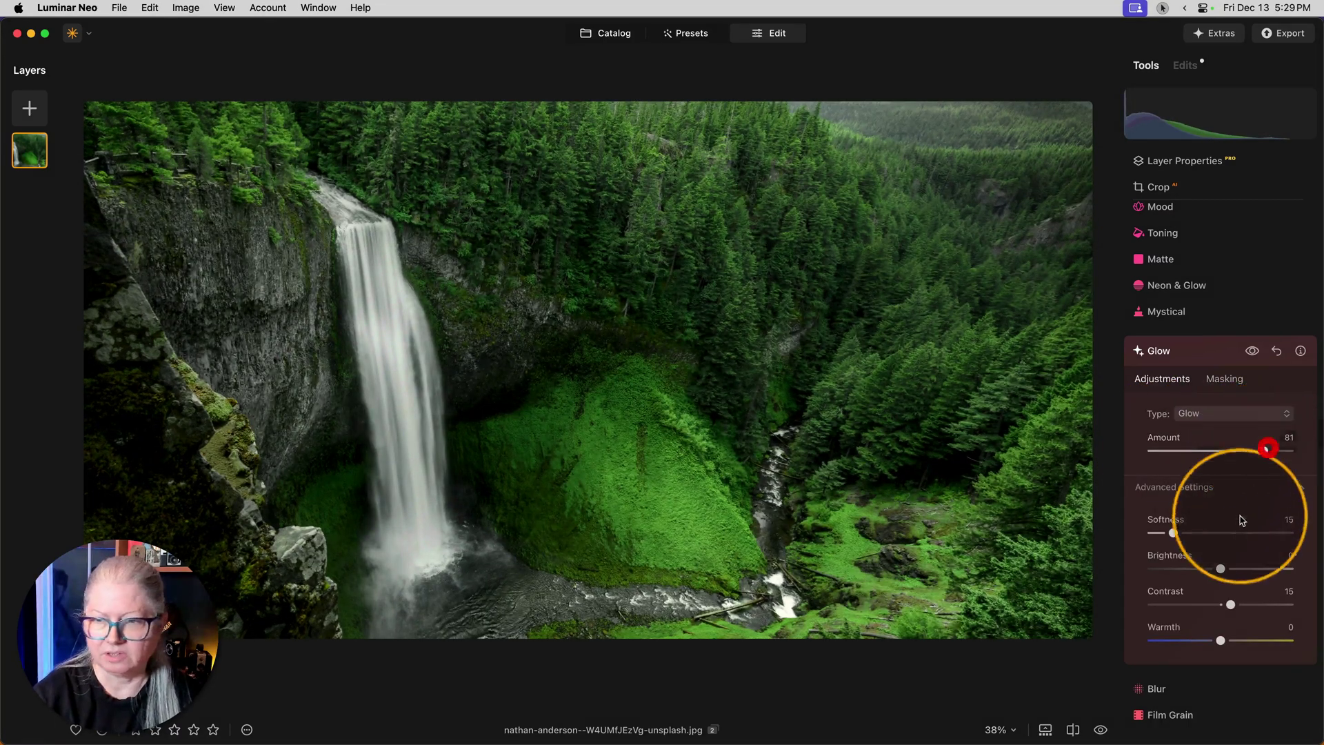
click(1252, 352)
click(1252, 352)
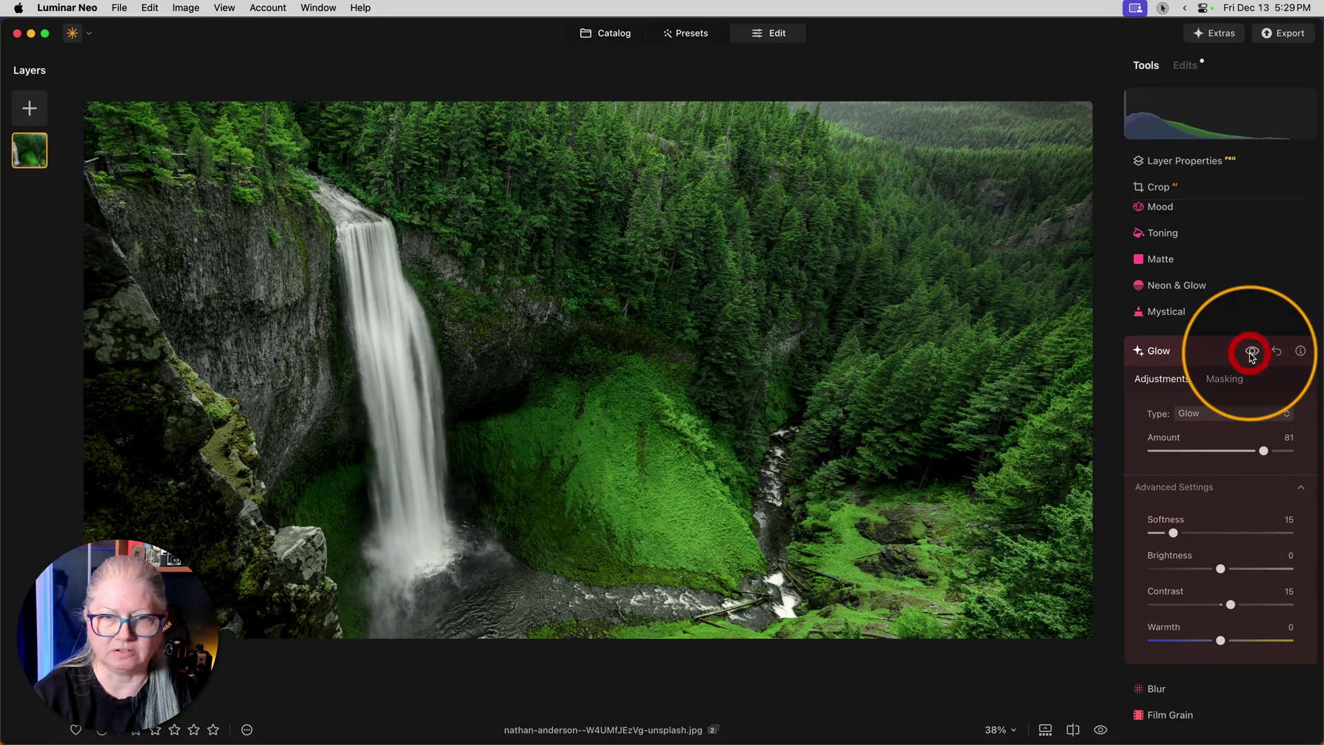
drag(1220, 569, 1273, 564)
click(1252, 351)
click(1252, 352)
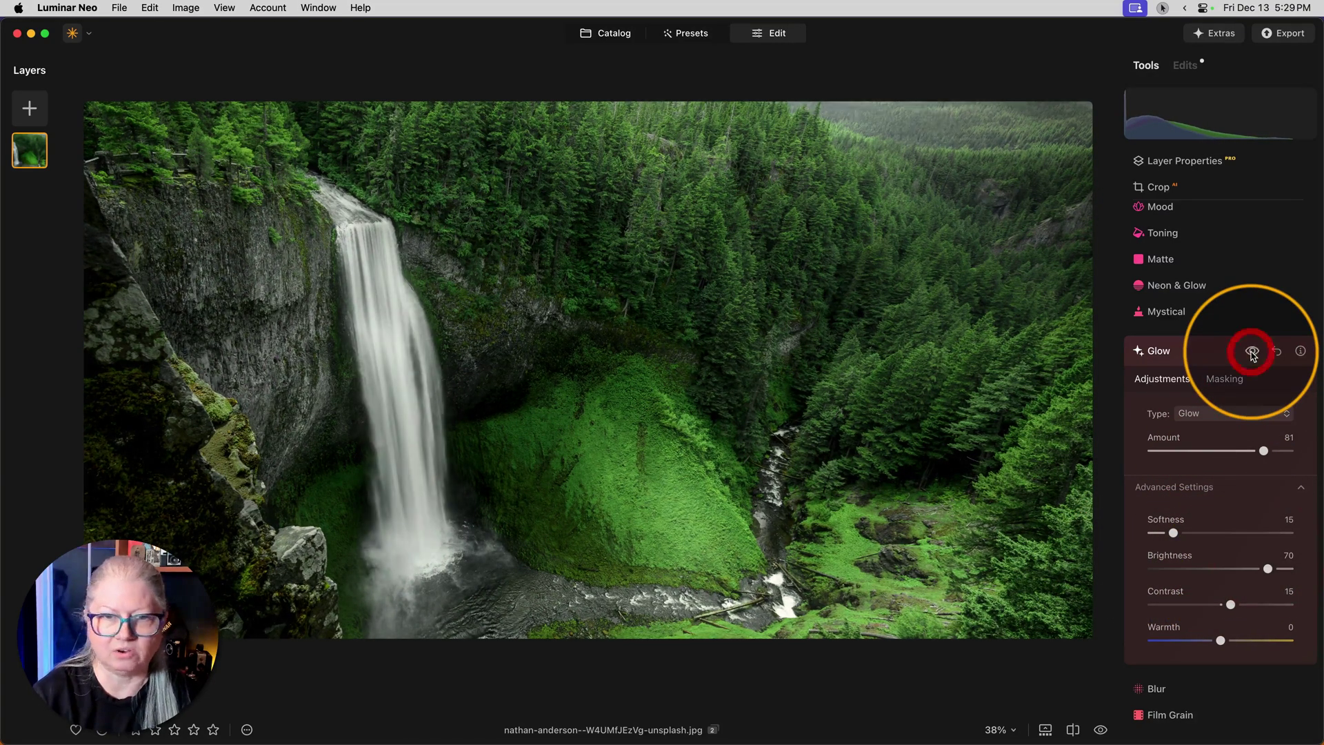
click(1252, 352)
click(1251, 352)
click(1252, 352)
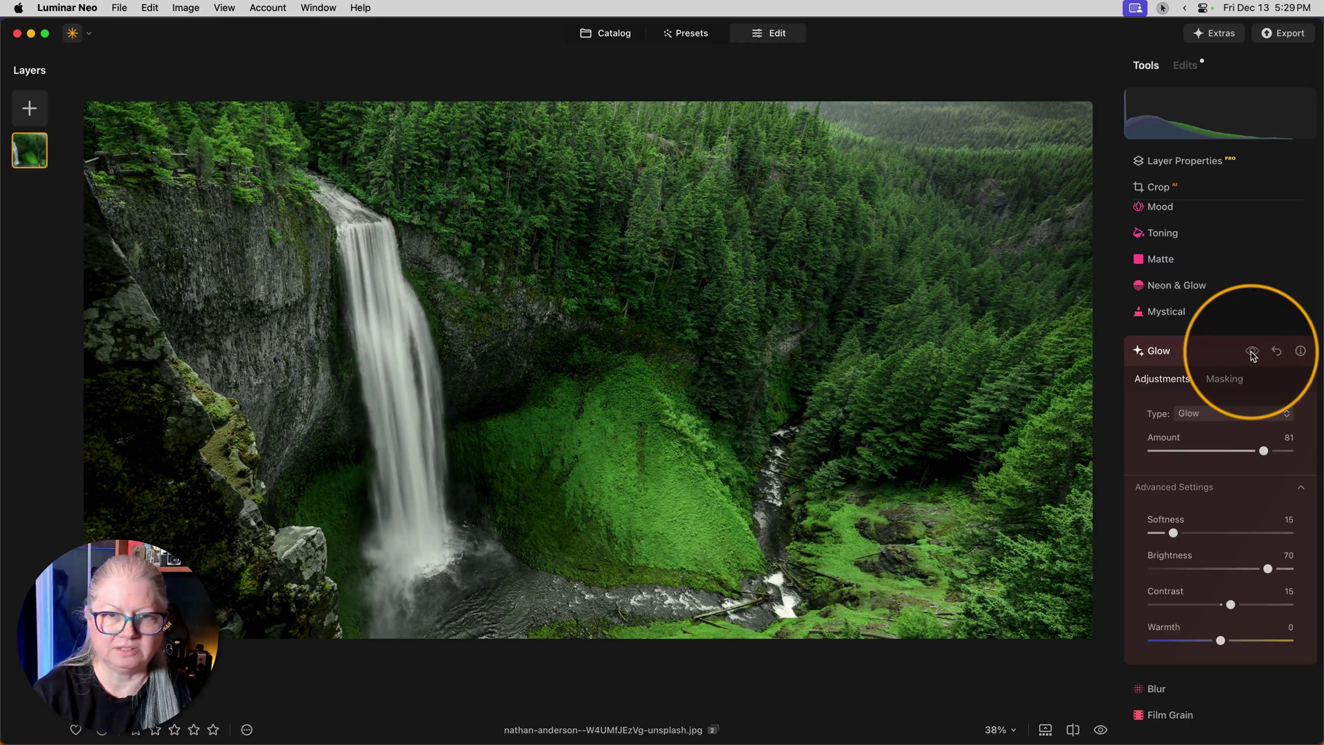
click(1252, 351)
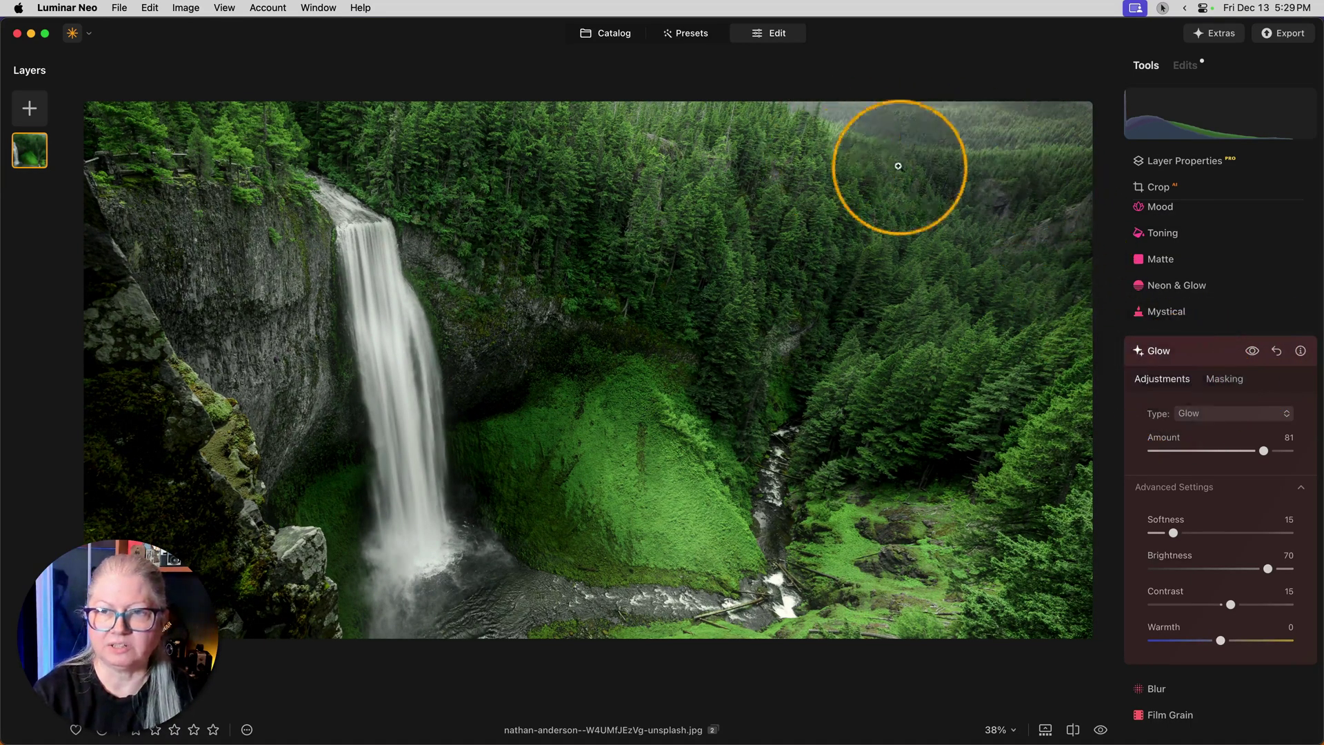
Step: Mask Glow with a radial gradient ellipse, resized, rotated and positioned over the waterfall
click(1229, 381)
click(1184, 464)
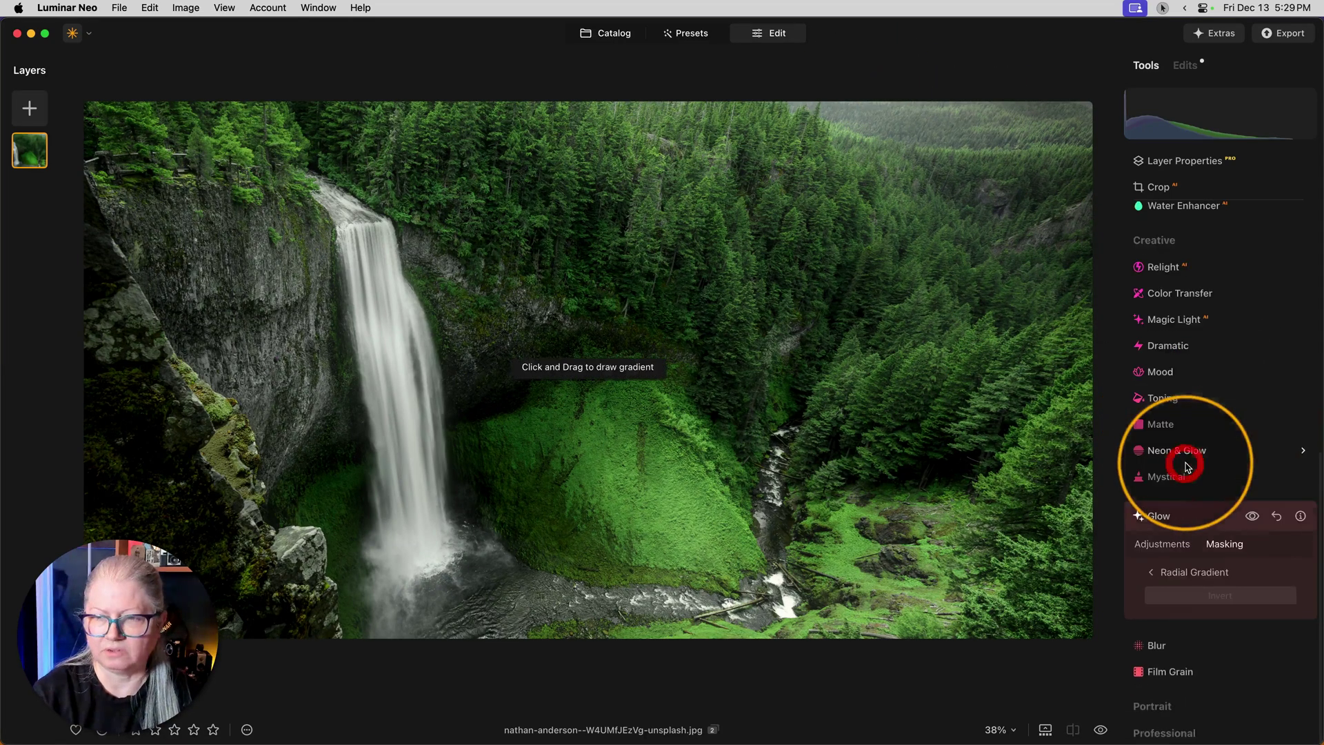
drag(390, 311, 384, 704)
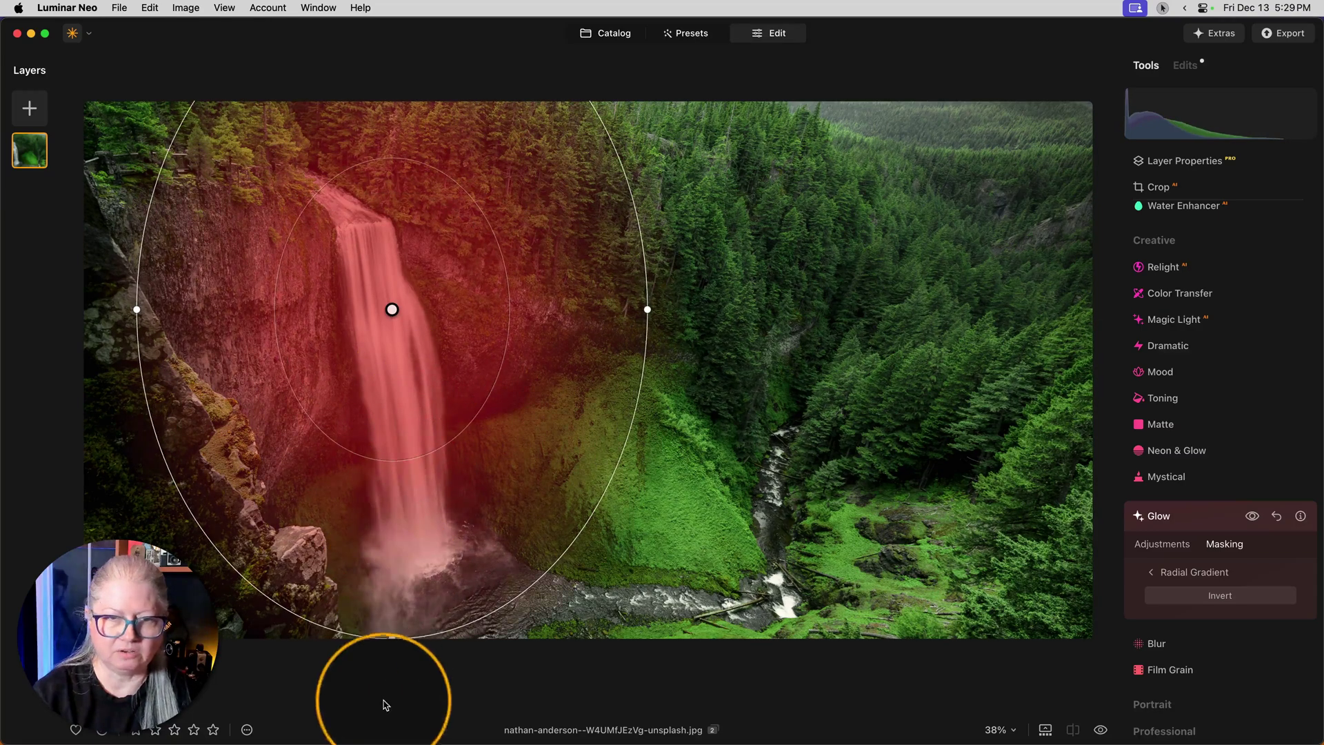
drag(641, 304, 578, 305)
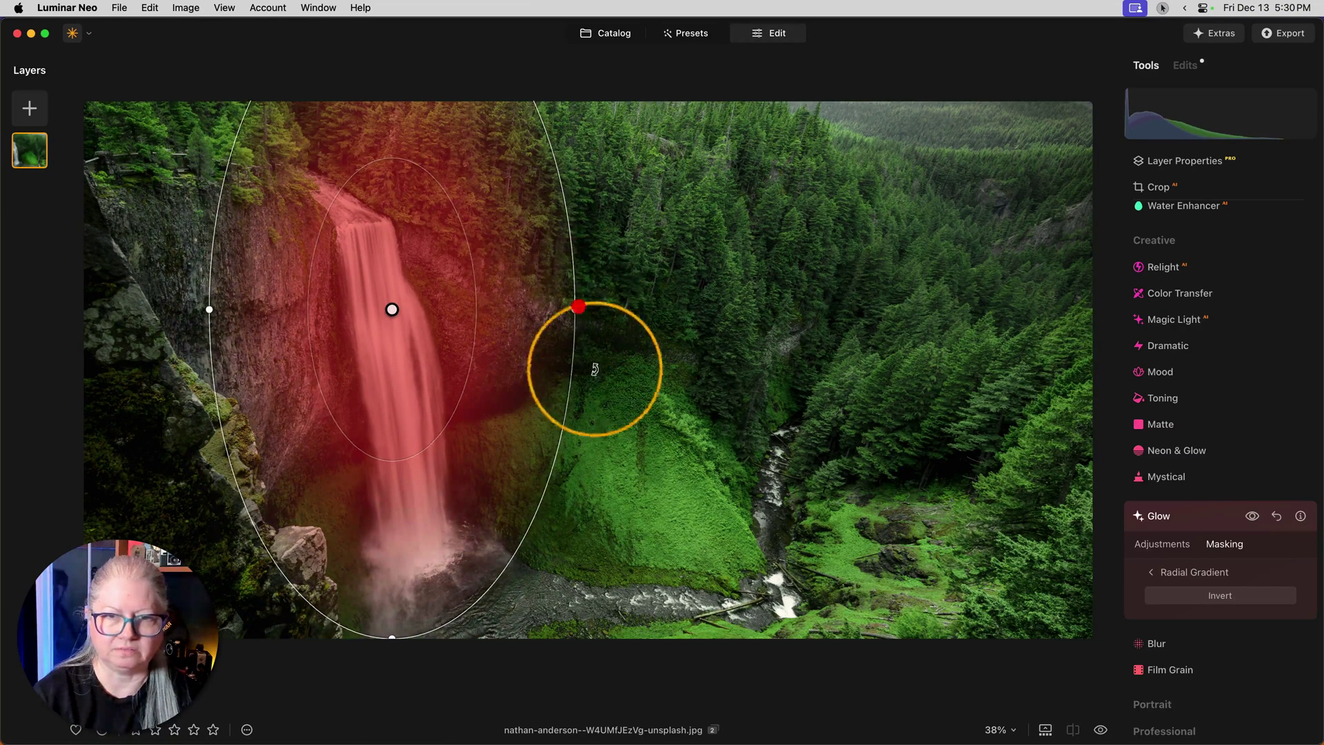
drag(591, 369, 296, 549)
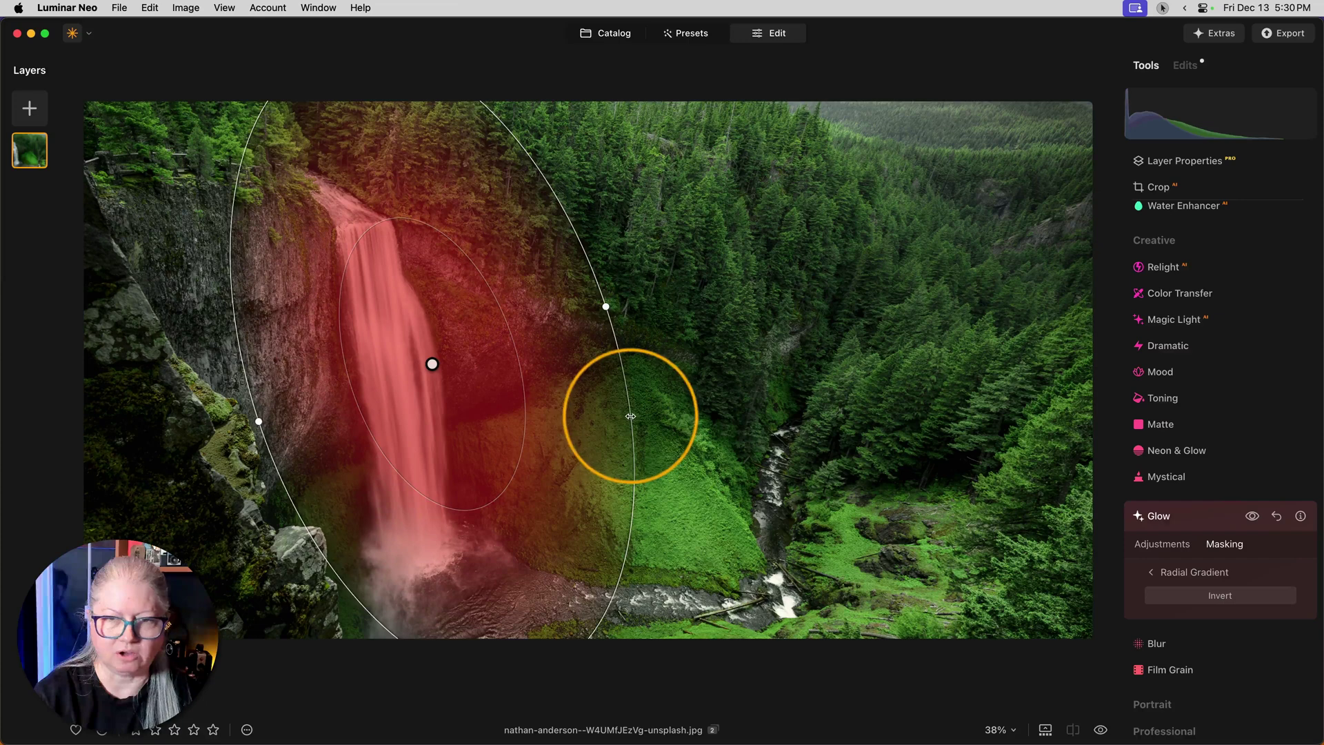
drag(630, 416, 615, 414)
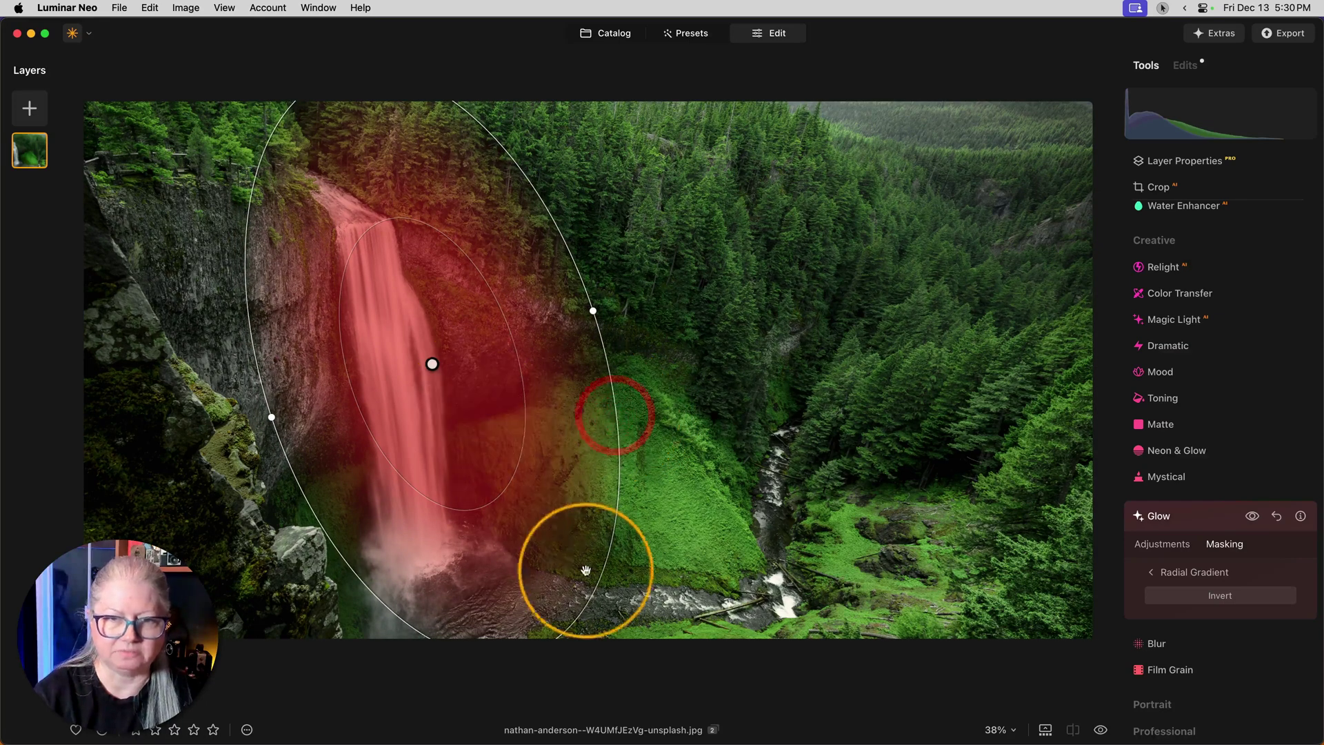
drag(432, 363, 441, 407)
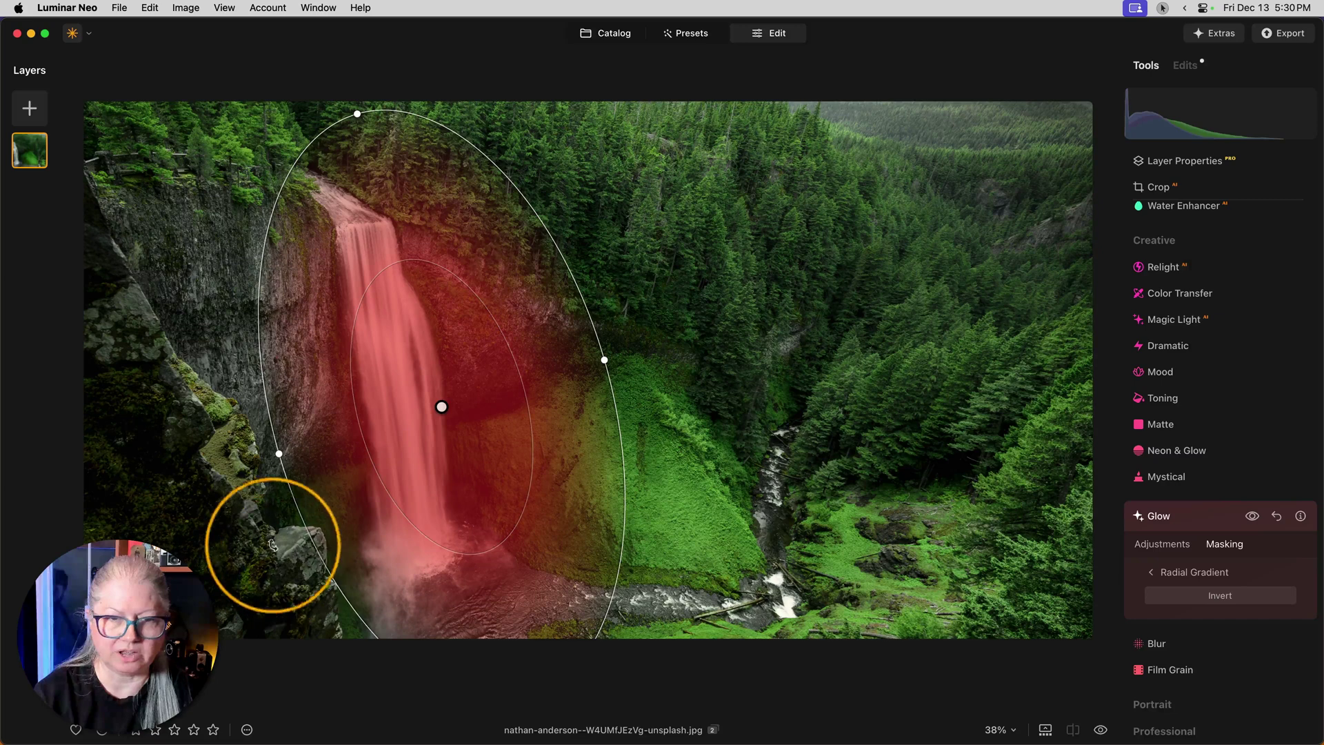
click(1176, 575)
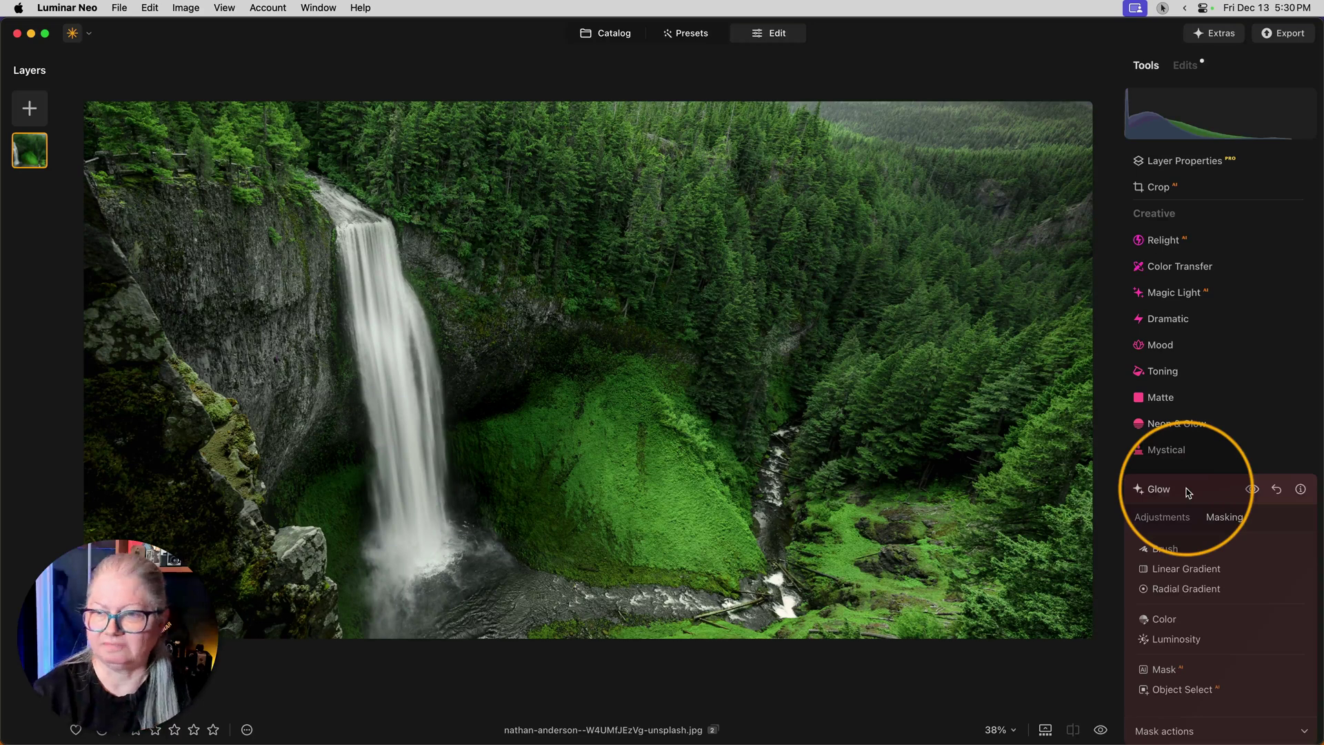
Step: Collapse Glow and raise the Atmosphere Depth and Amount to 100
click(1188, 492)
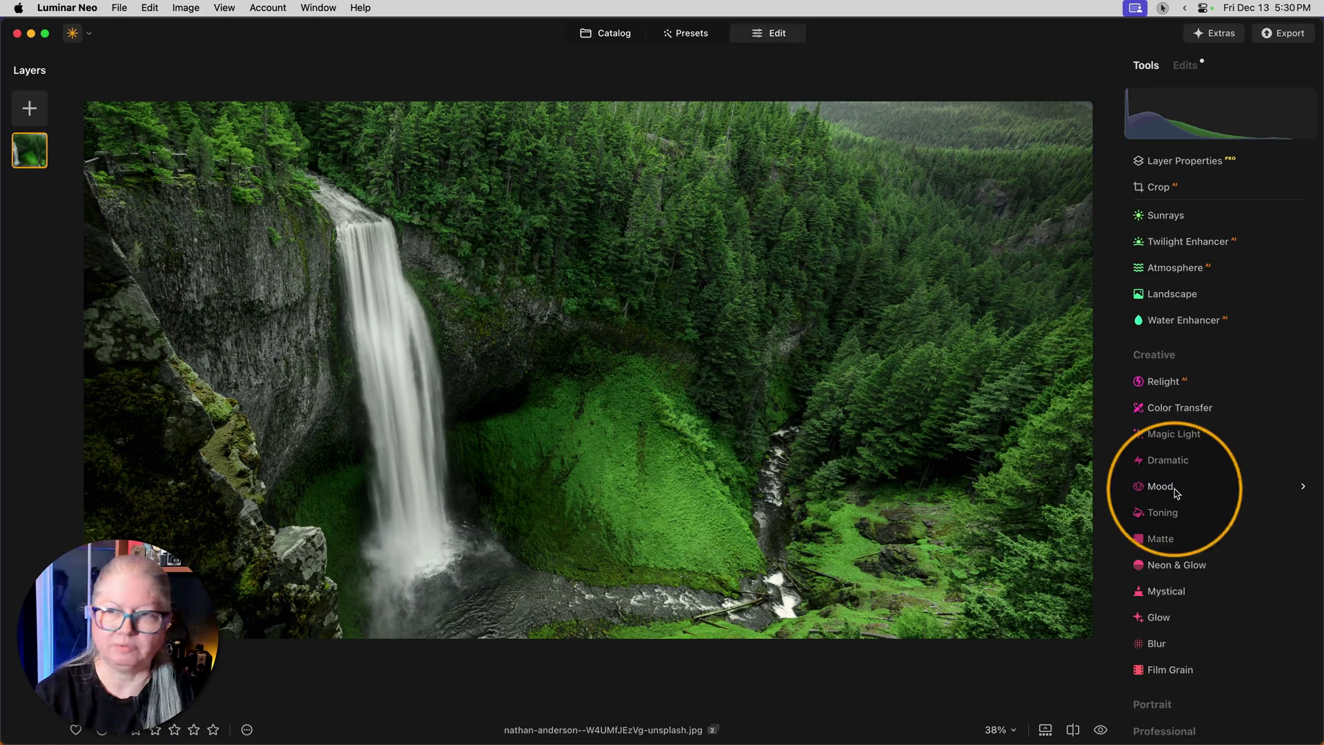
scroll(1173, 345, up, 2)
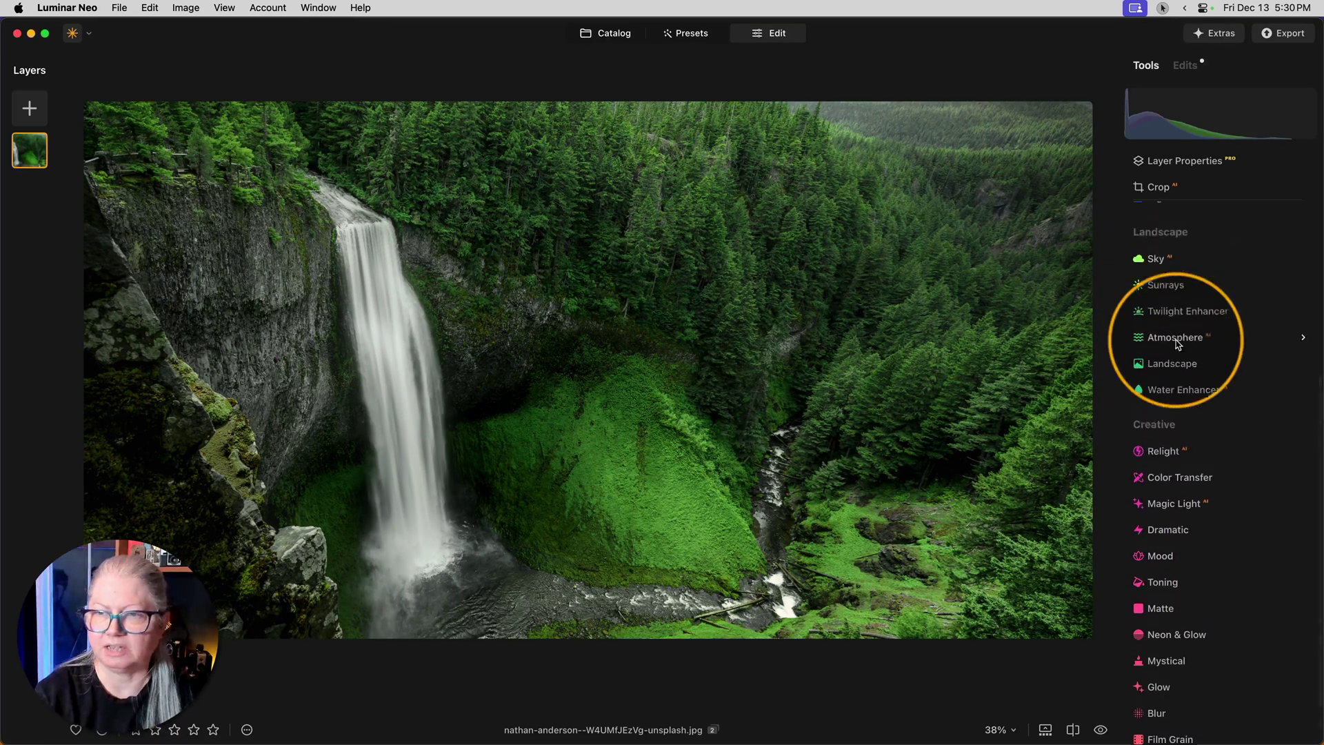
scroll(1177, 345, up, 1)
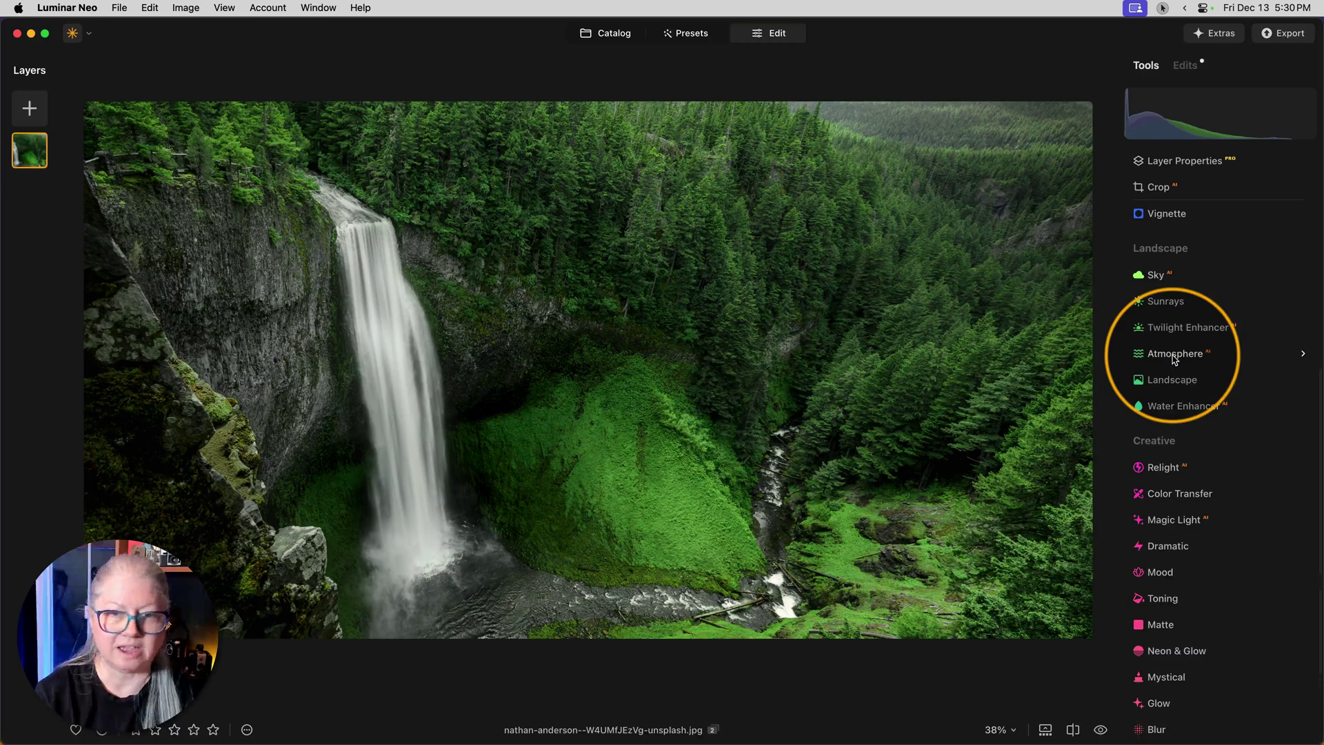
click(1175, 354)
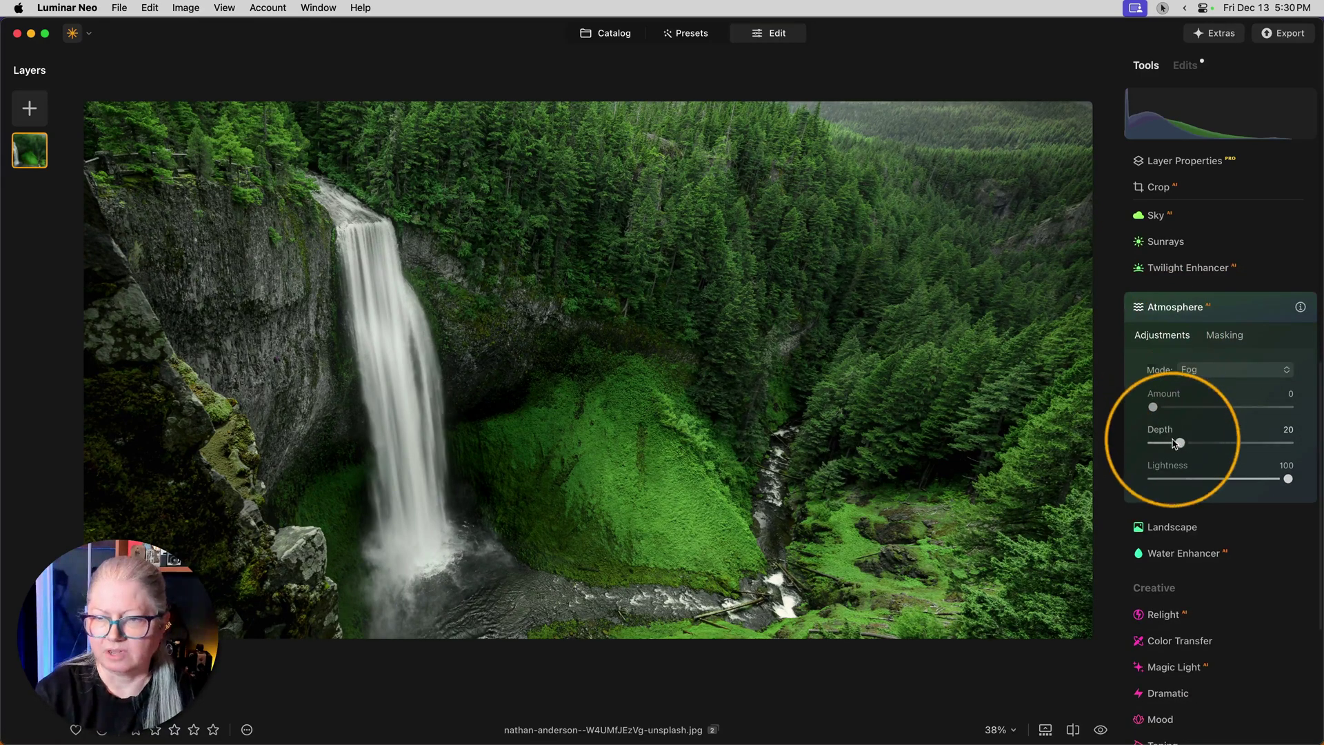
drag(1178, 442, 1288, 443)
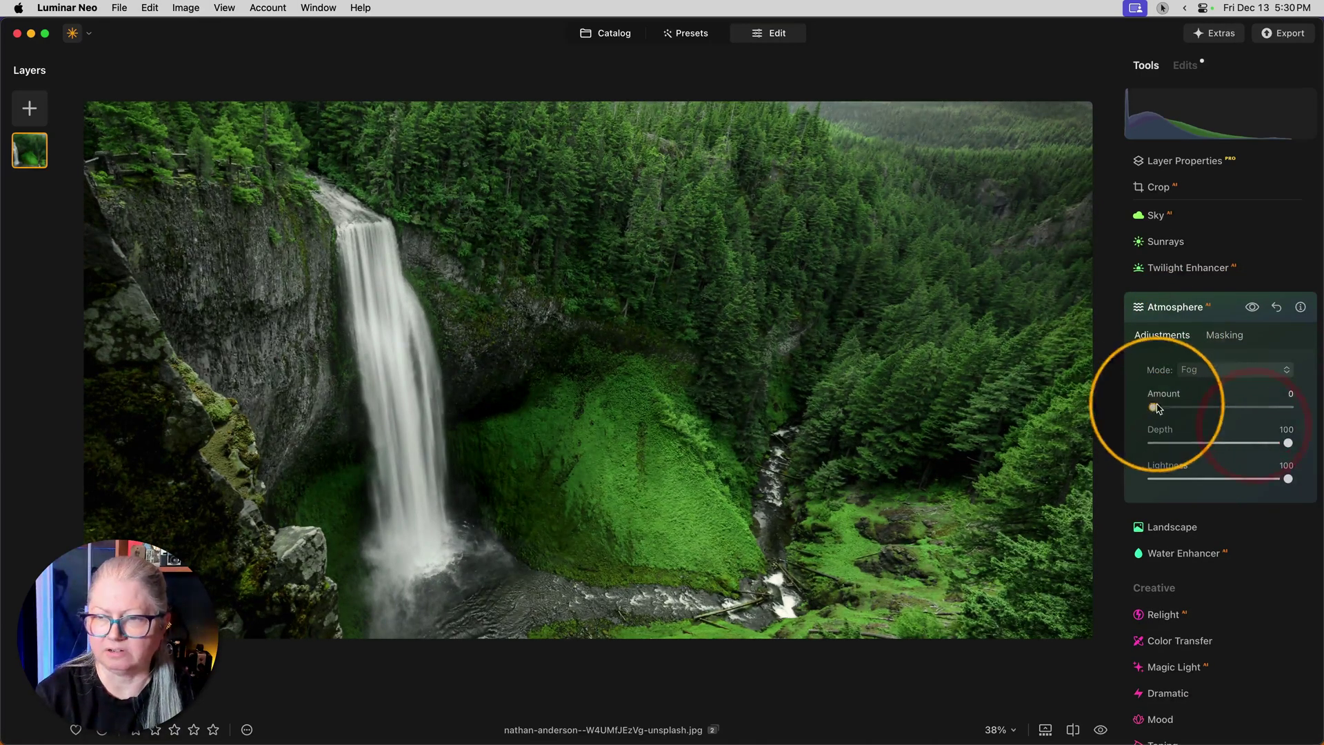
drag(1154, 407, 1297, 407)
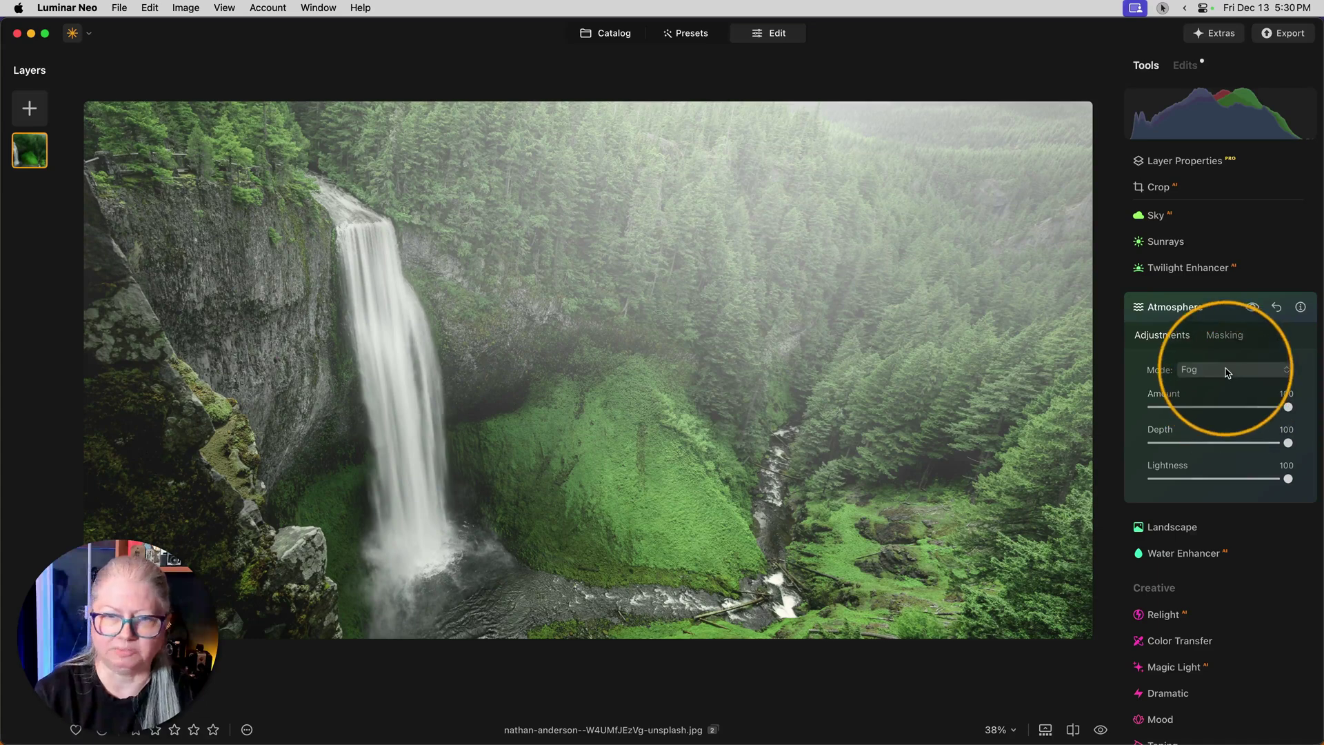
Step: Try the Layered Fog and Mist atmosphere modes, then settle on Haze
click(1226, 373)
click(1205, 400)
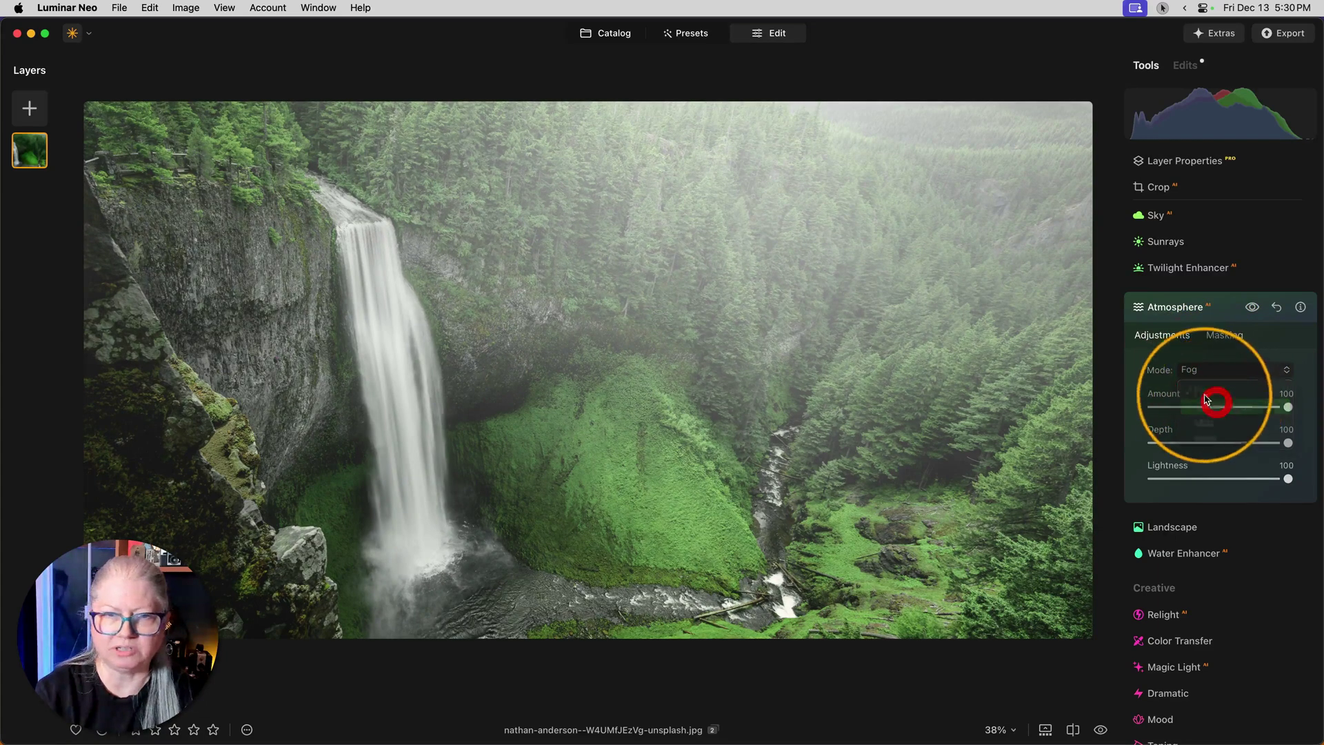
click(1218, 370)
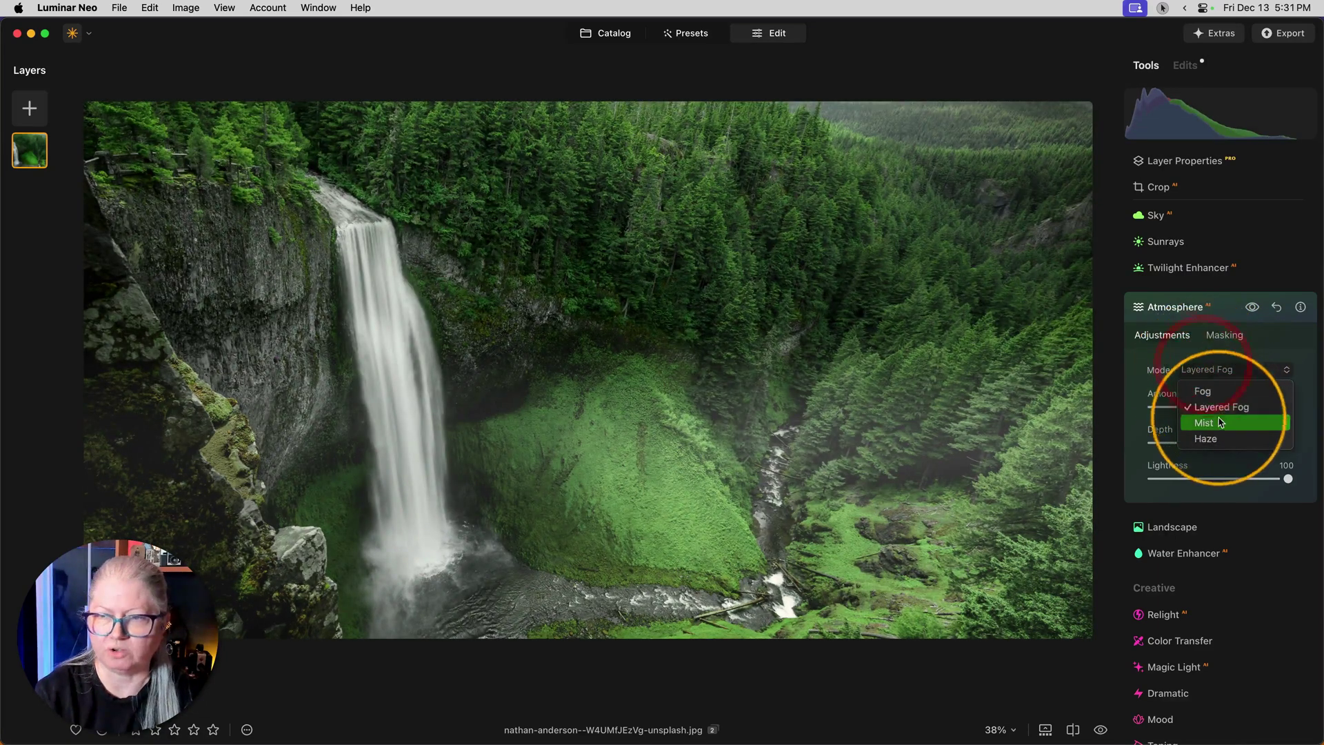
click(1219, 421)
click(1204, 370)
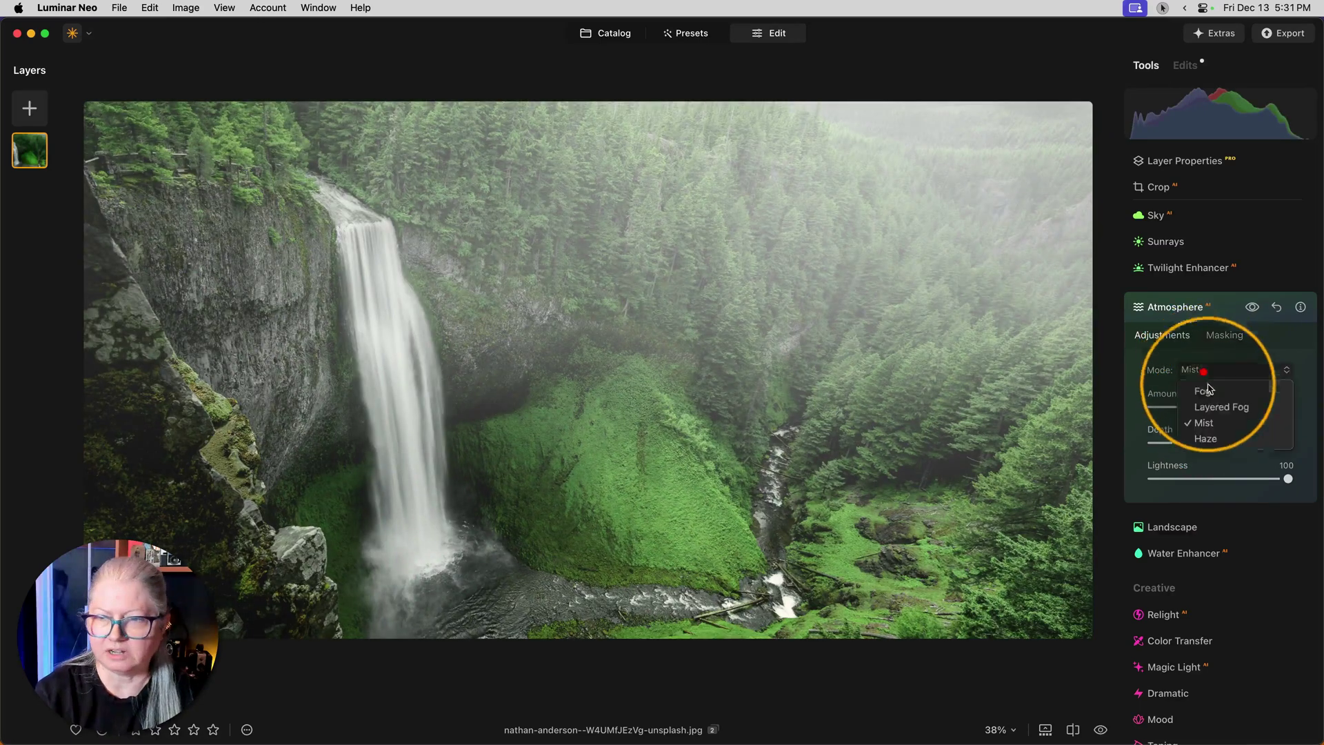
click(1220, 437)
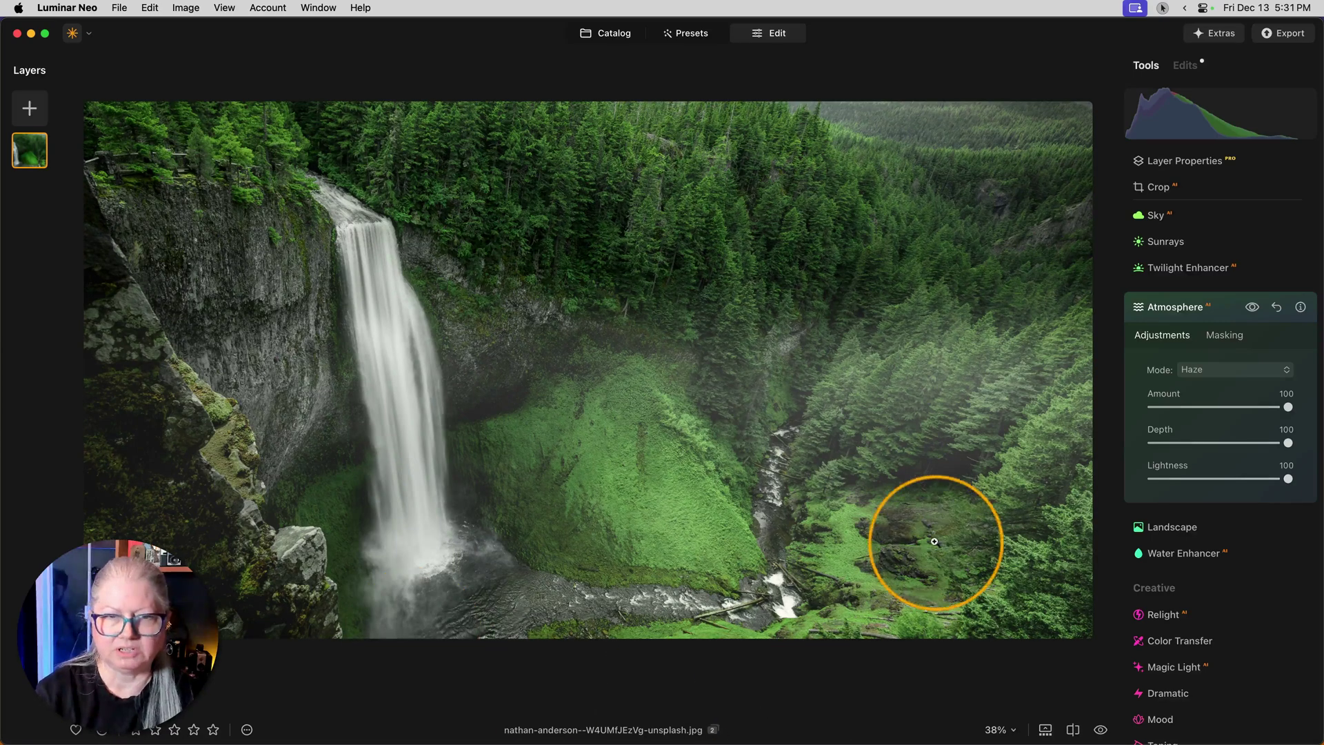
Step: Draw a radial gradient mask over the waterfall and rotate it to match the falls
click(1220, 340)
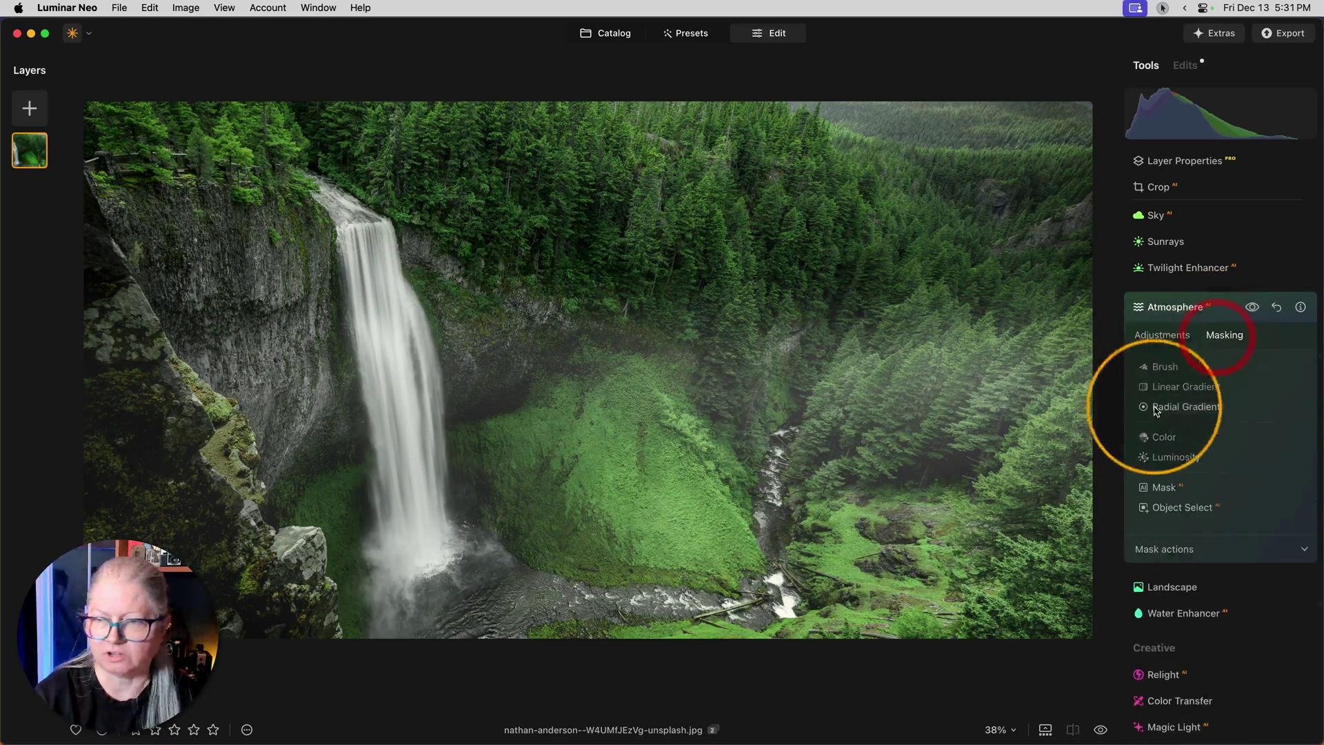
click(1173, 407)
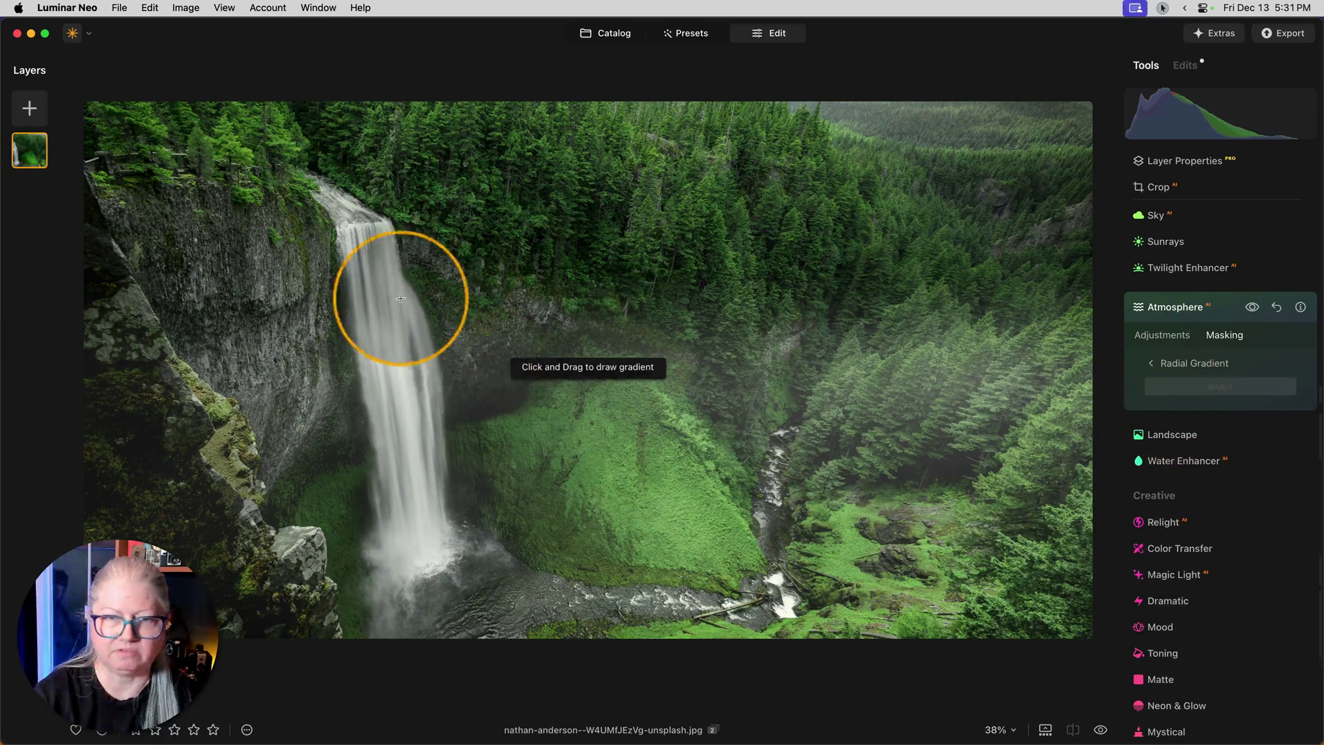
drag(435, 334, 446, 645)
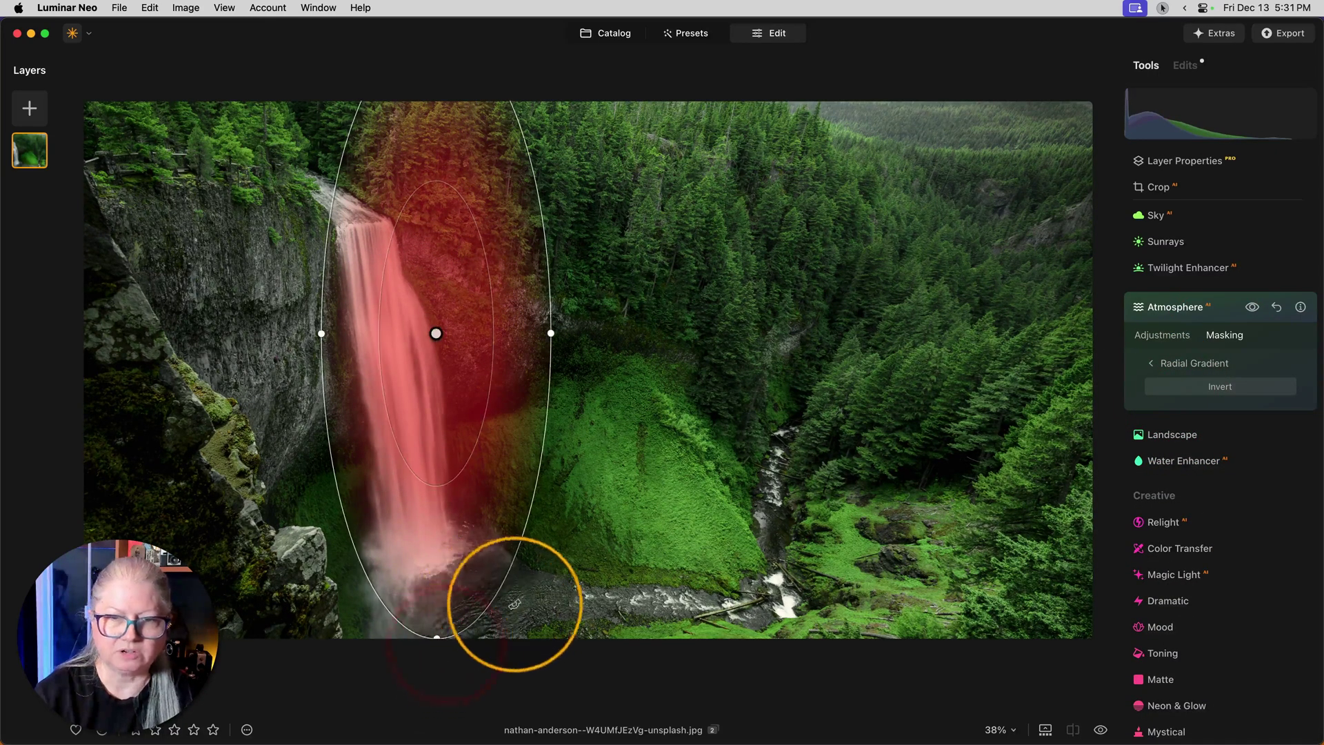
drag(508, 582, 578, 566)
drag(436, 333, 425, 431)
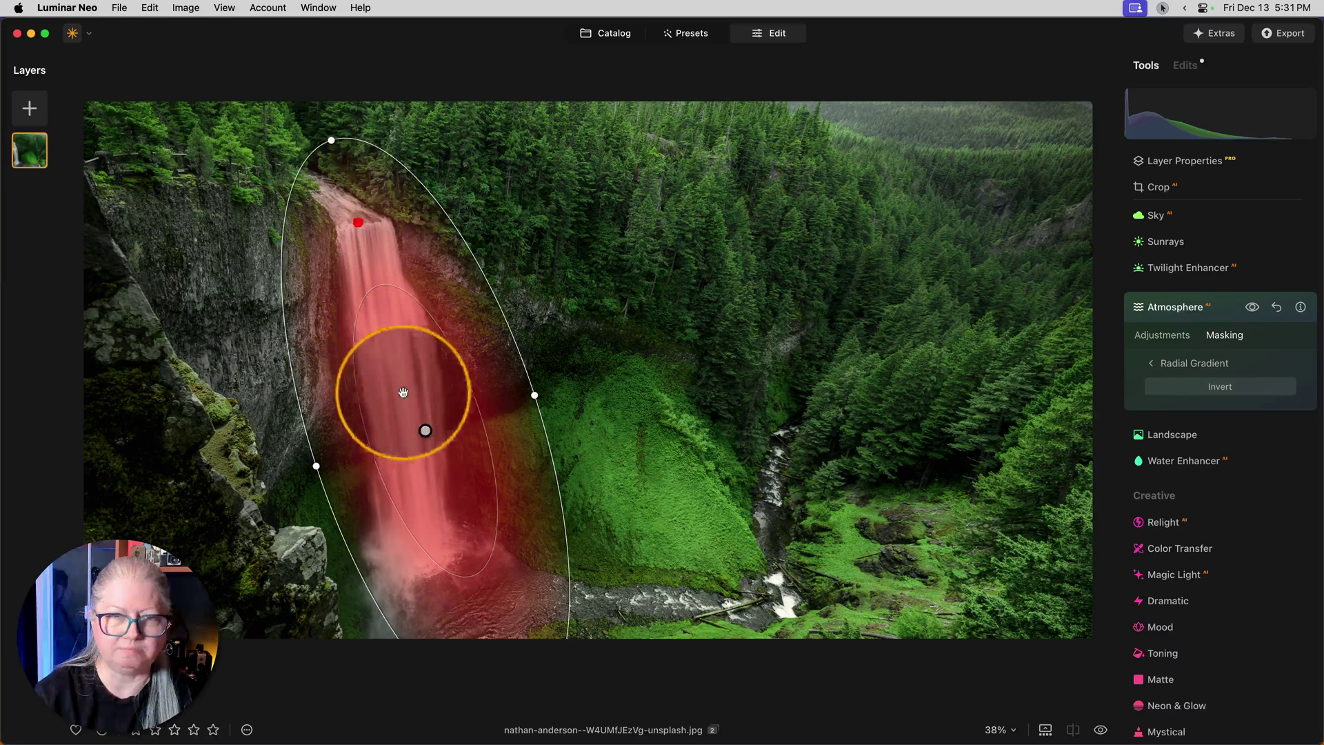
Step: Stretch the mask to the waterfall's top, nudge it left, then toggle the Atmosphere to compare
drag(332, 138, 320, 103)
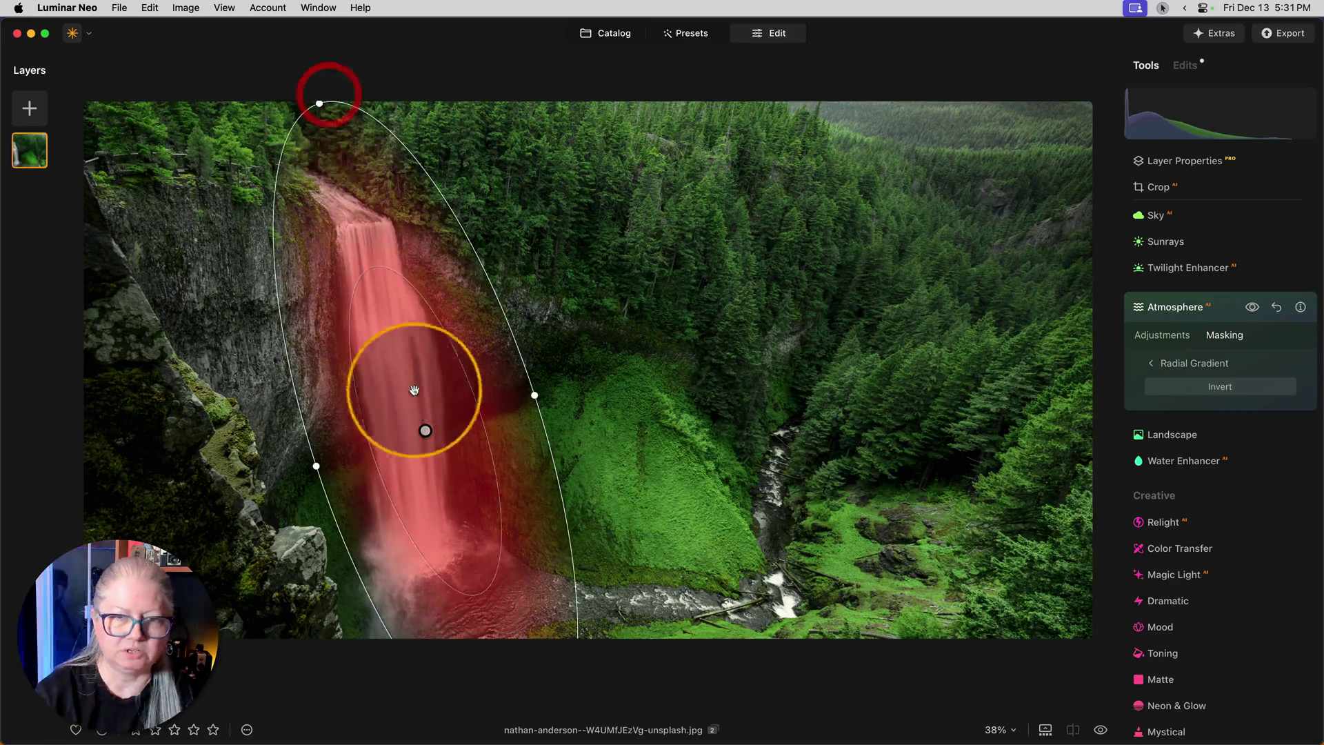
drag(437, 445, 415, 454)
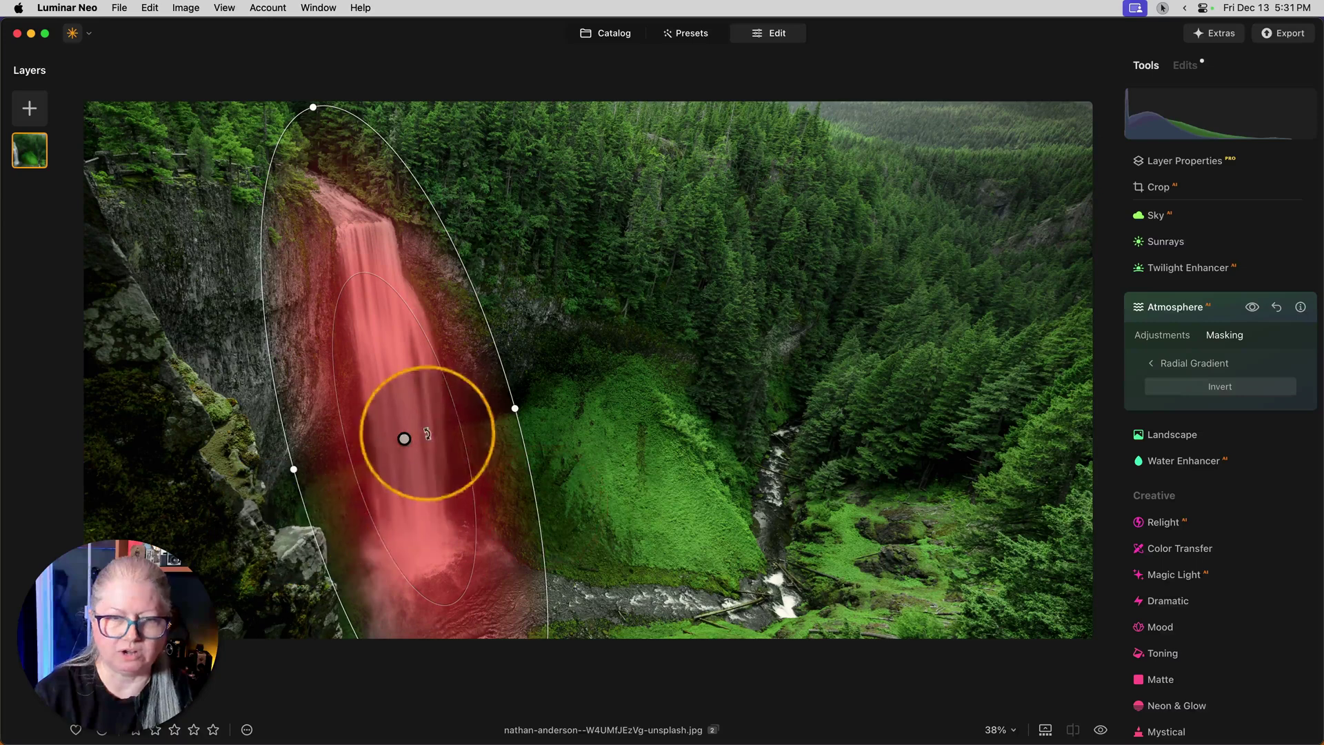
click(582, 494)
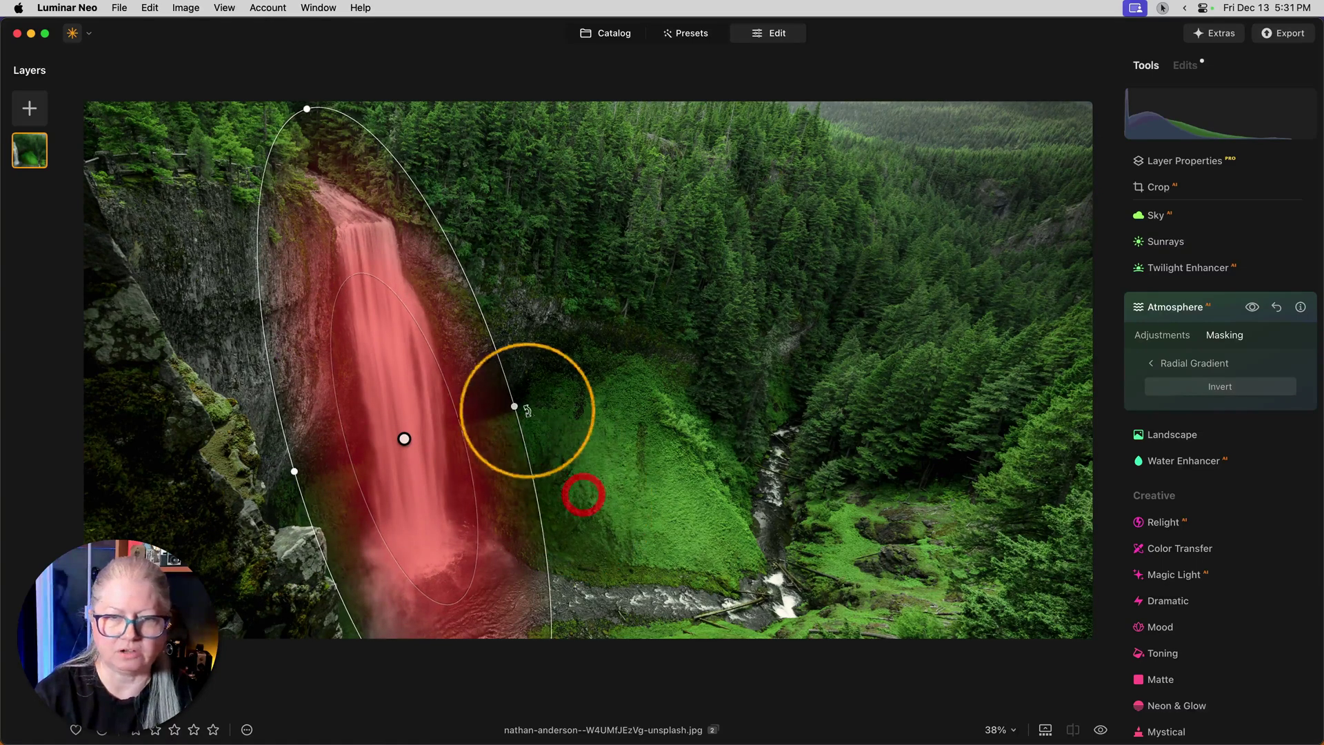
click(1158, 337)
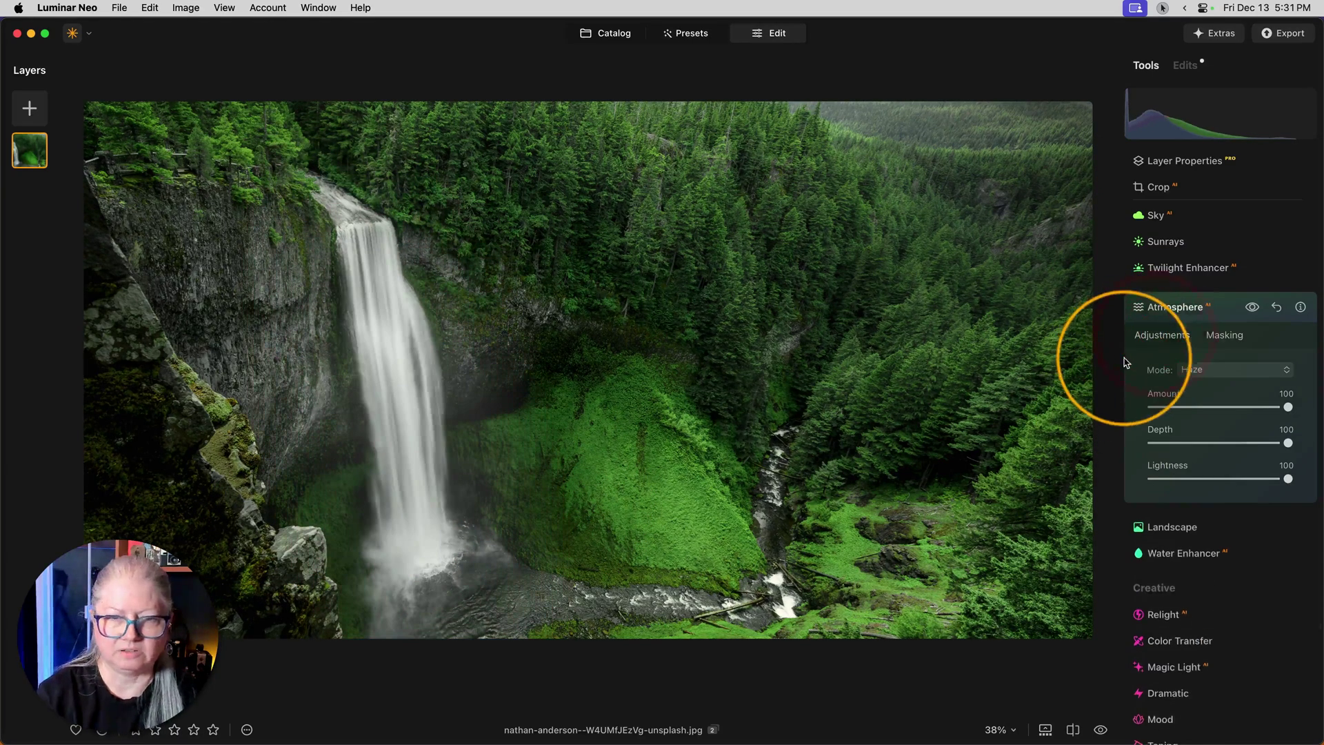
click(1253, 309)
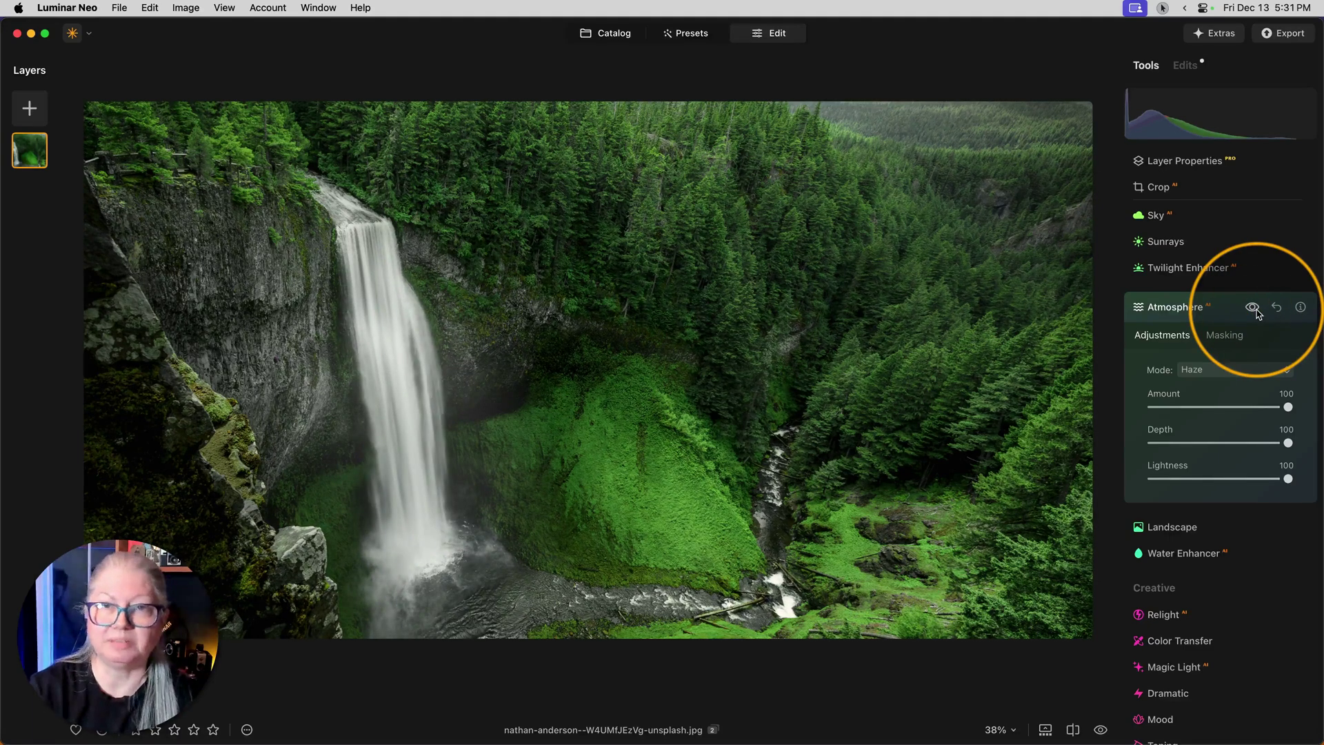
Step: Lower the haze Amount to about 77 and start erasing the haze mask near the waterfall
drag(1288, 408, 1256, 408)
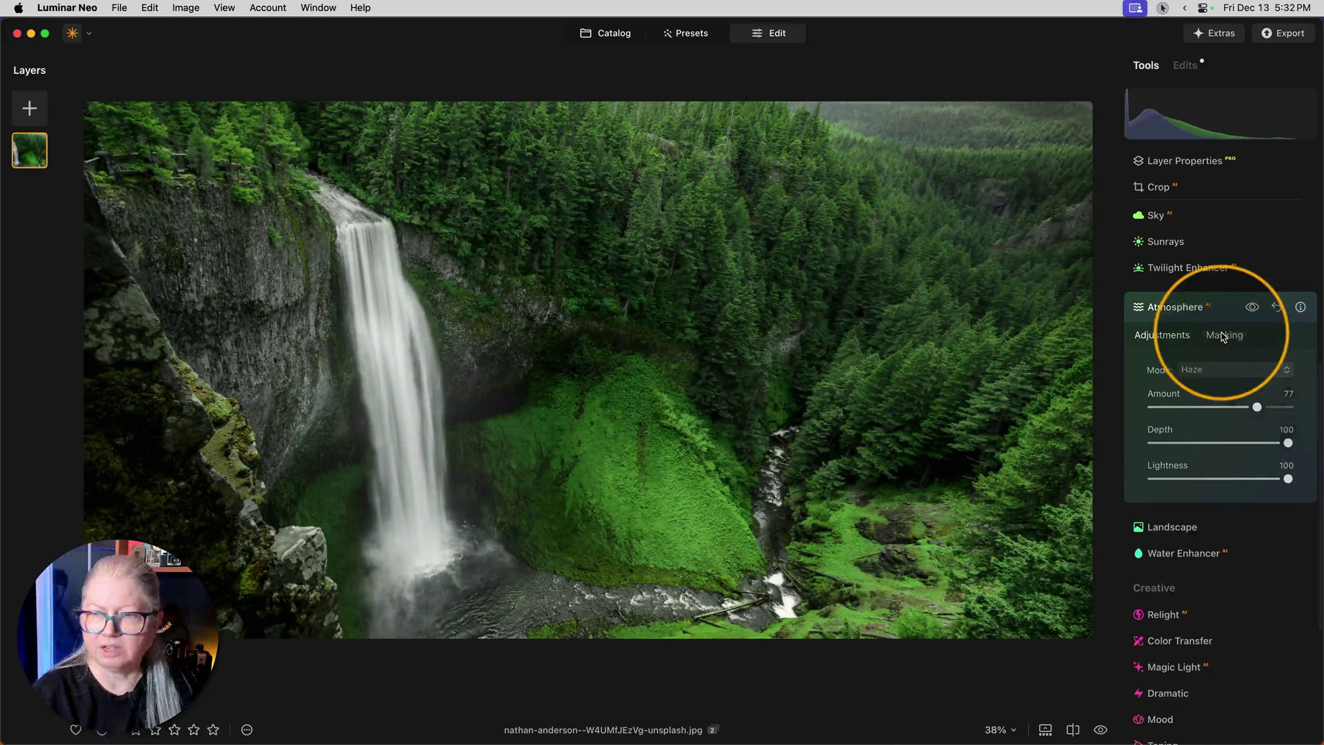
click(1225, 336)
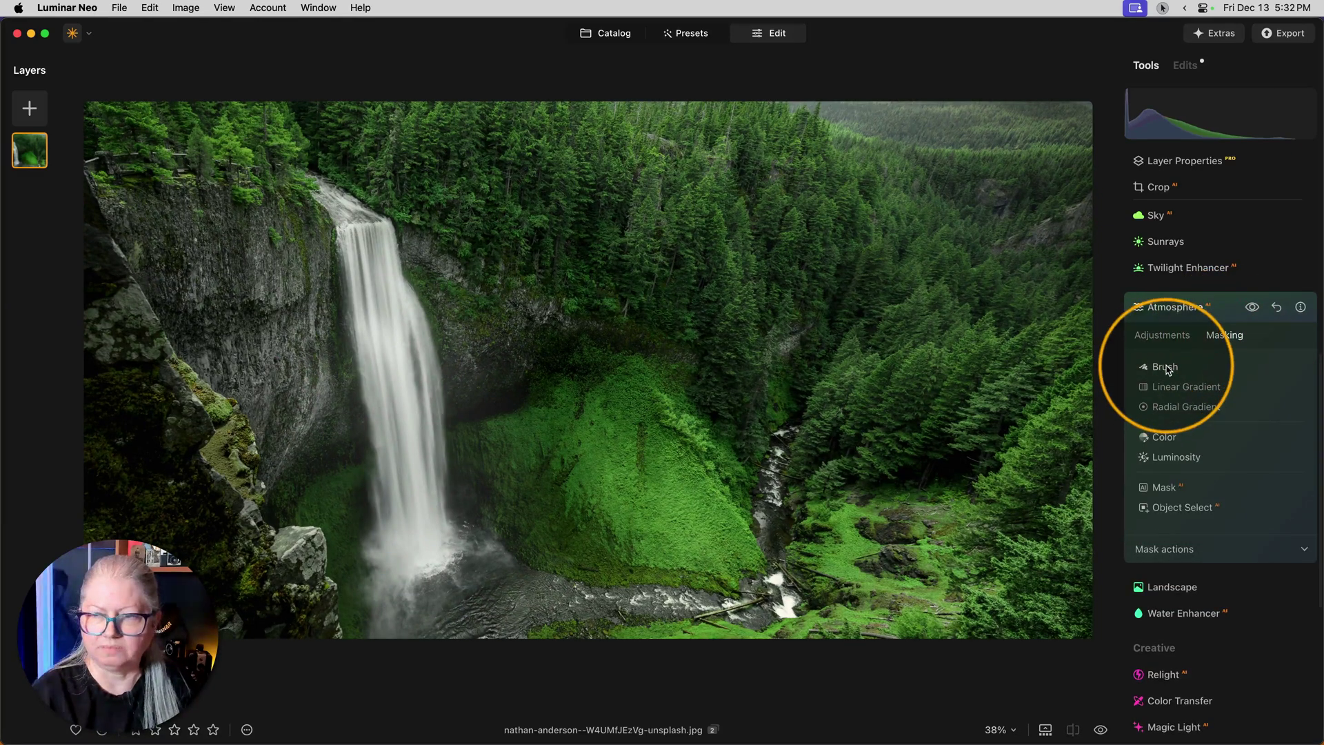
click(1165, 367)
click(1256, 386)
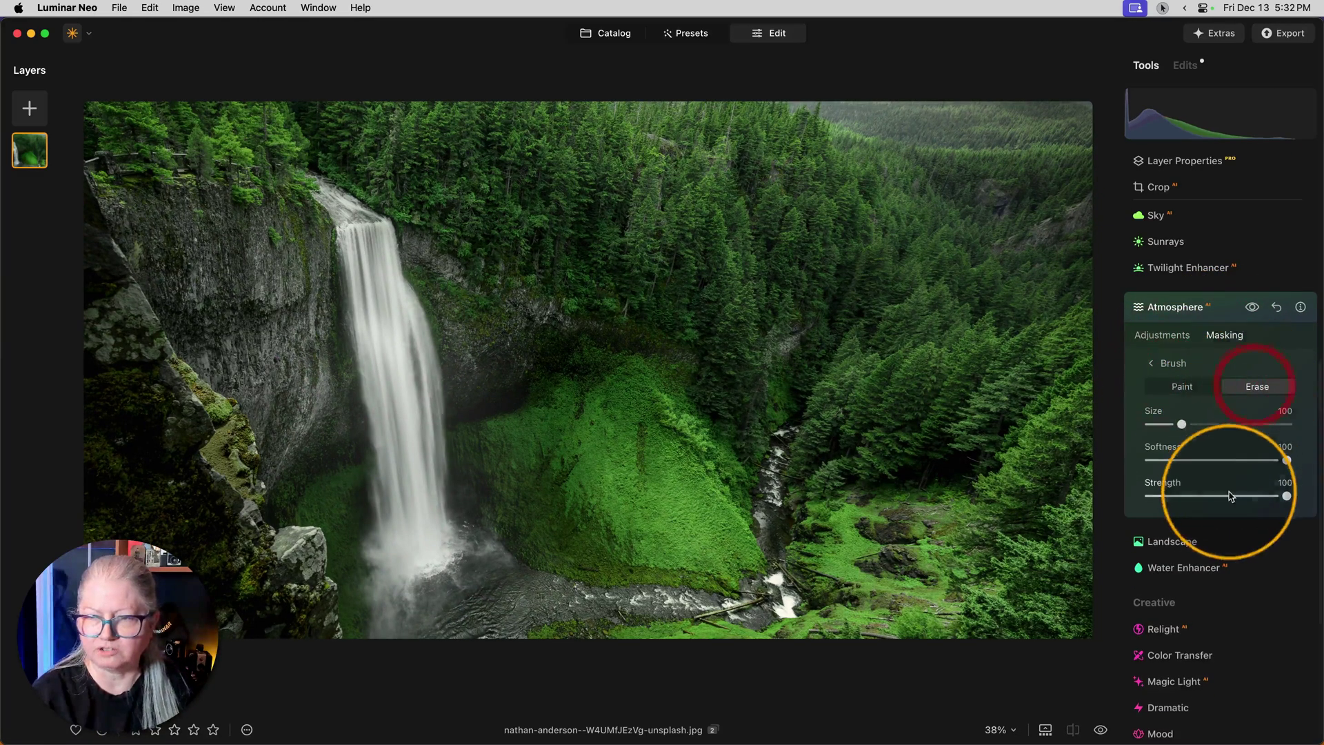
mouse_move(449, 444)
mouse_down()
mouse_move(352, 423)
mouse_move(549, 414)
mouse_up()
key(super+equal)
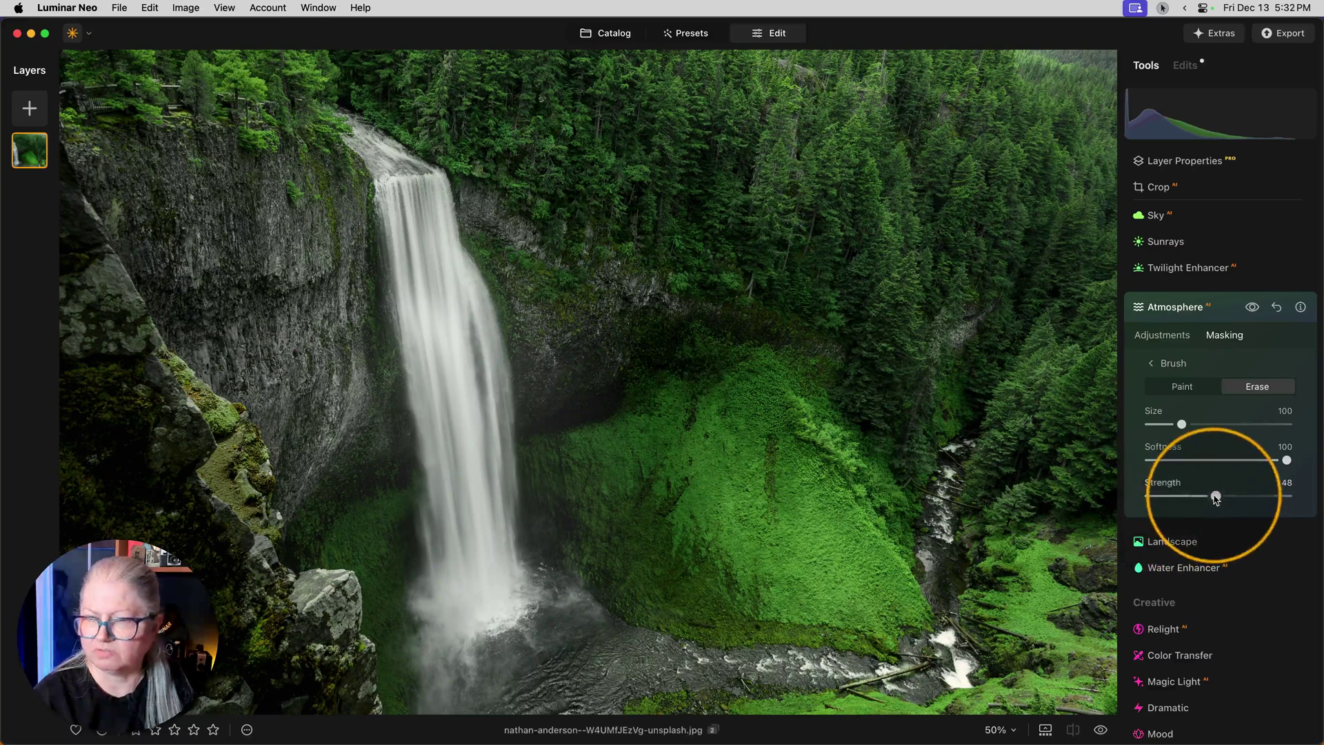
Step: At erase strength 32, remove haze from the moss, cliff edge and rocks left of the falls
drag(1214, 496, 1196, 496)
drag(673, 503, 712, 432)
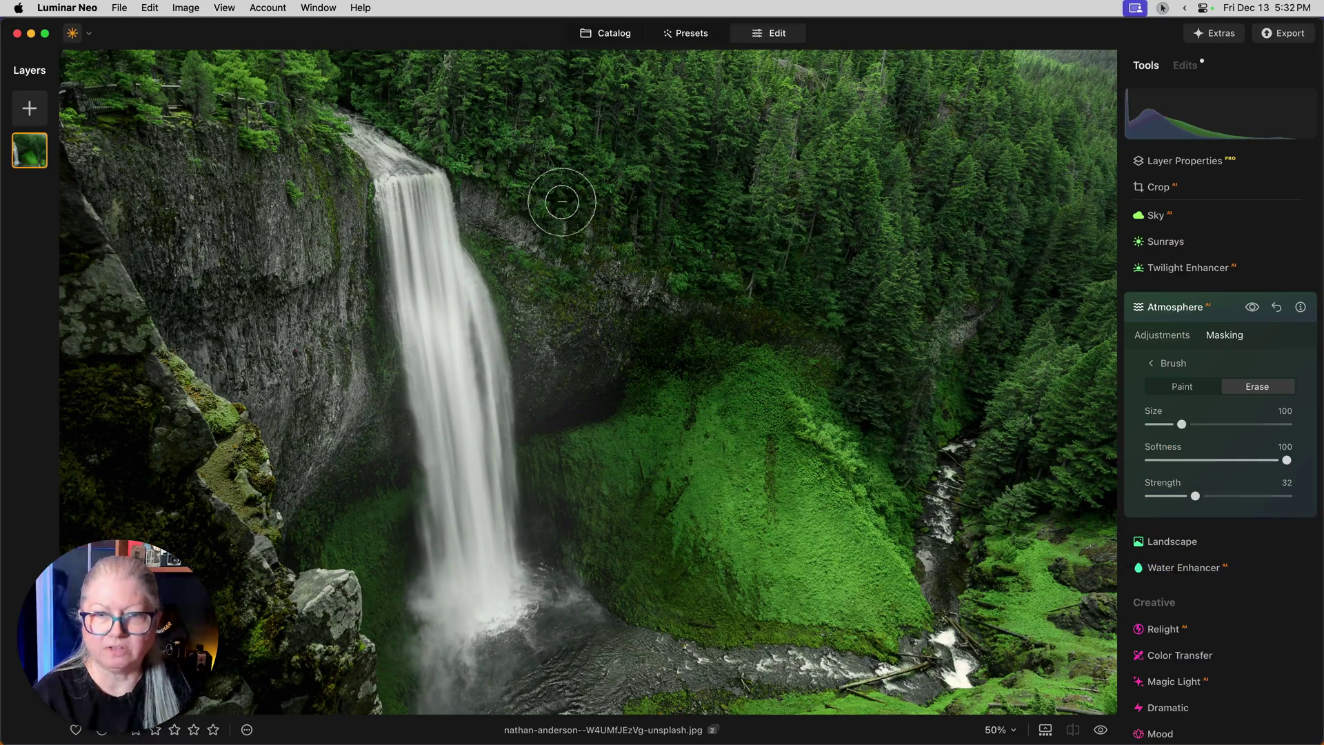
mouse_move(632, 259)
mouse_down()
mouse_move(626, 317)
mouse_move(689, 324)
mouse_up()
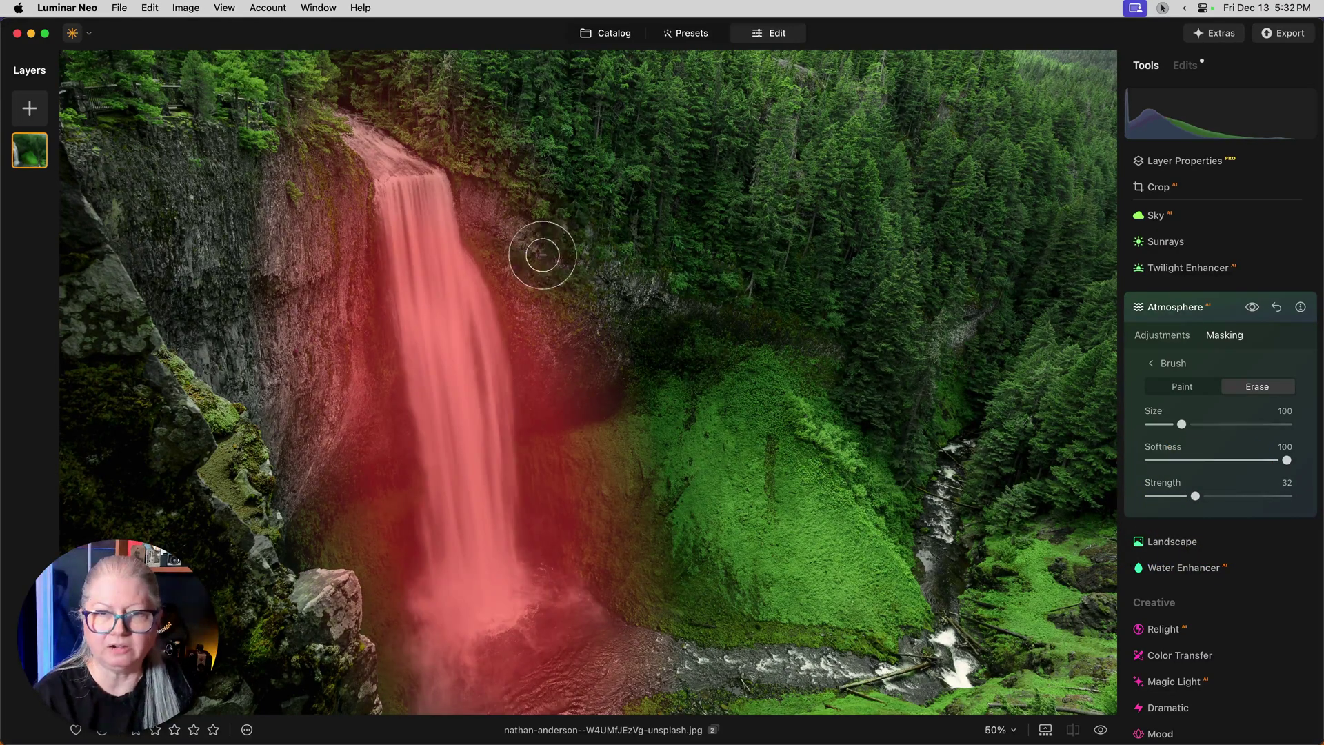
drag(542, 254, 574, 282)
drag(298, 611, 333, 599)
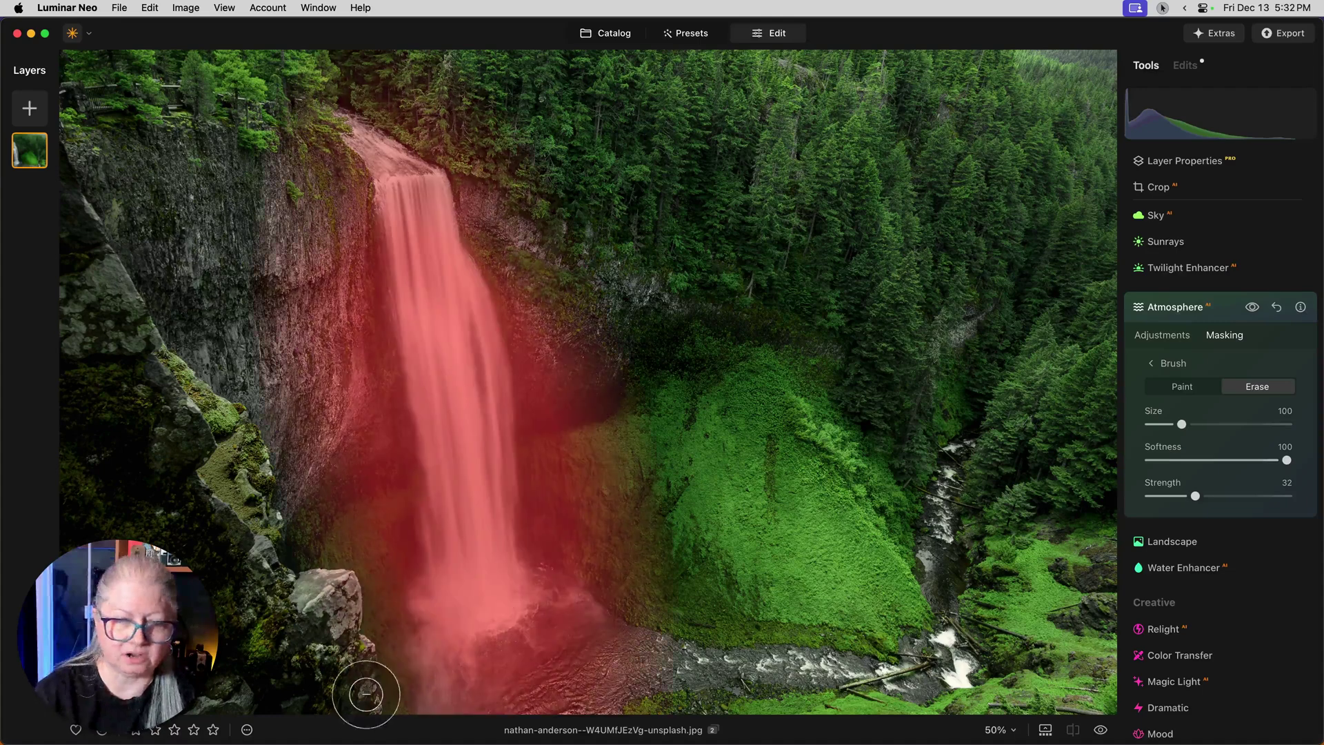
drag(366, 694, 332, 585)
mouse_move(273, 543)
mouse_down()
mouse_move(297, 370)
mouse_move(308, 488)
mouse_up()
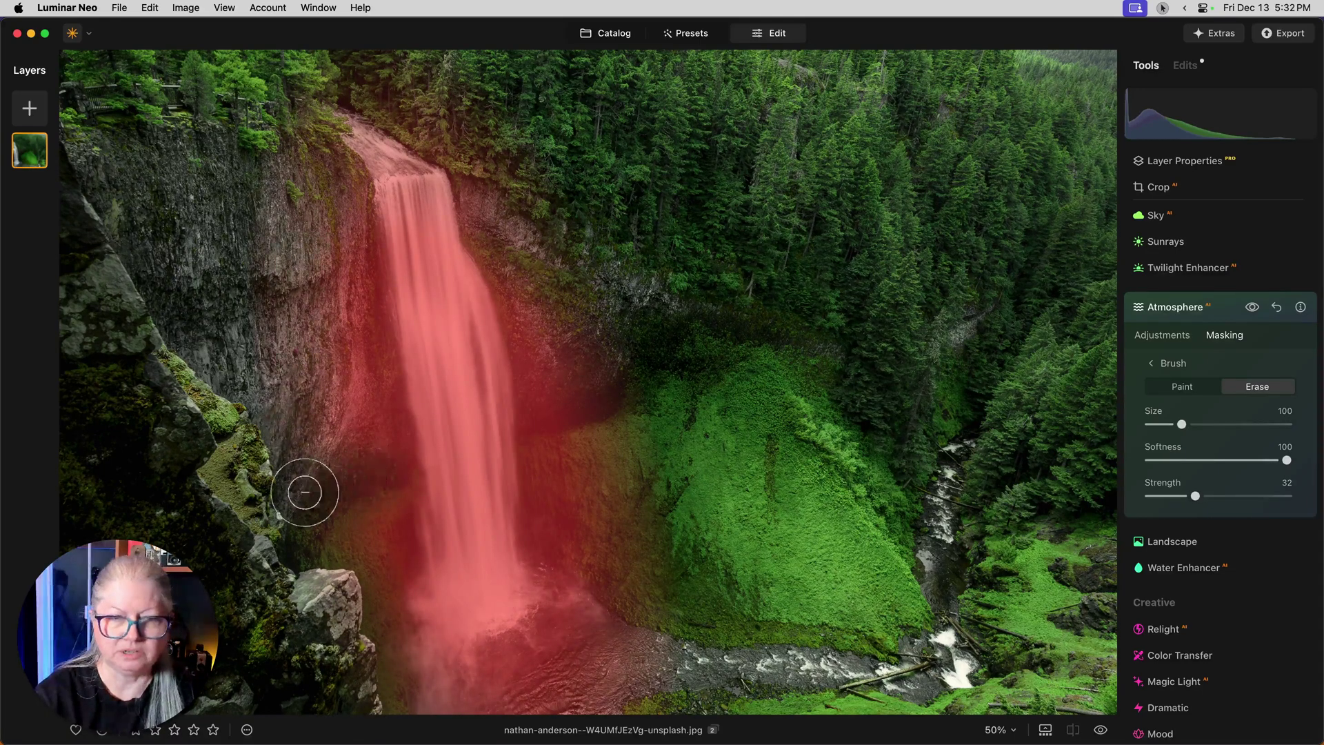
mouse_move(548, 417)
mouse_down()
mouse_move(602, 412)
mouse_move(385, 151)
mouse_move(481, 150)
mouse_move(407, 98)
mouse_move(506, 136)
mouse_move(317, 104)
mouse_move(276, 167)
mouse_move(477, 124)
mouse_move(250, 117)
mouse_move(480, 127)
mouse_move(248, 158)
mouse_move(382, 170)
mouse_move(303, 130)
mouse_up()
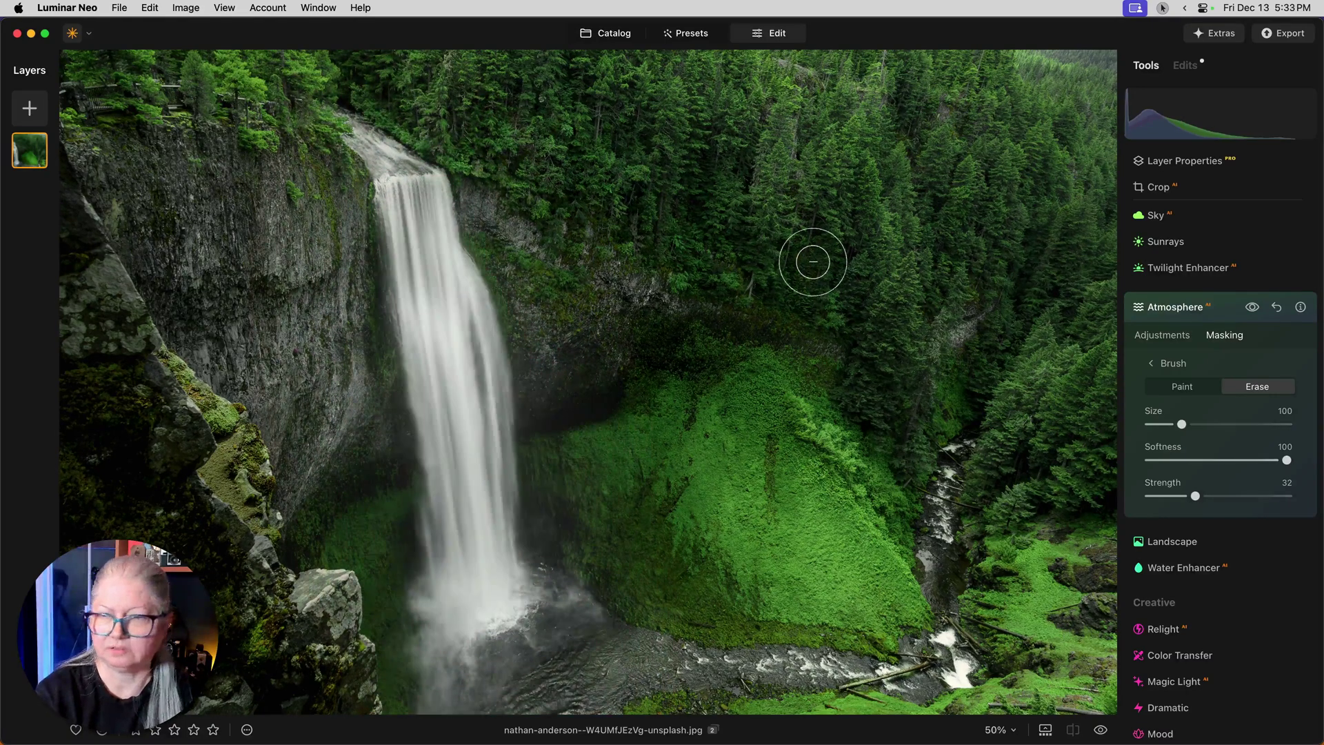
Step: Raise erase strength to 72, compare the haze on and off, and collapse Atmosphere
drag(1195, 496, 1250, 495)
click(1253, 308)
click(1252, 309)
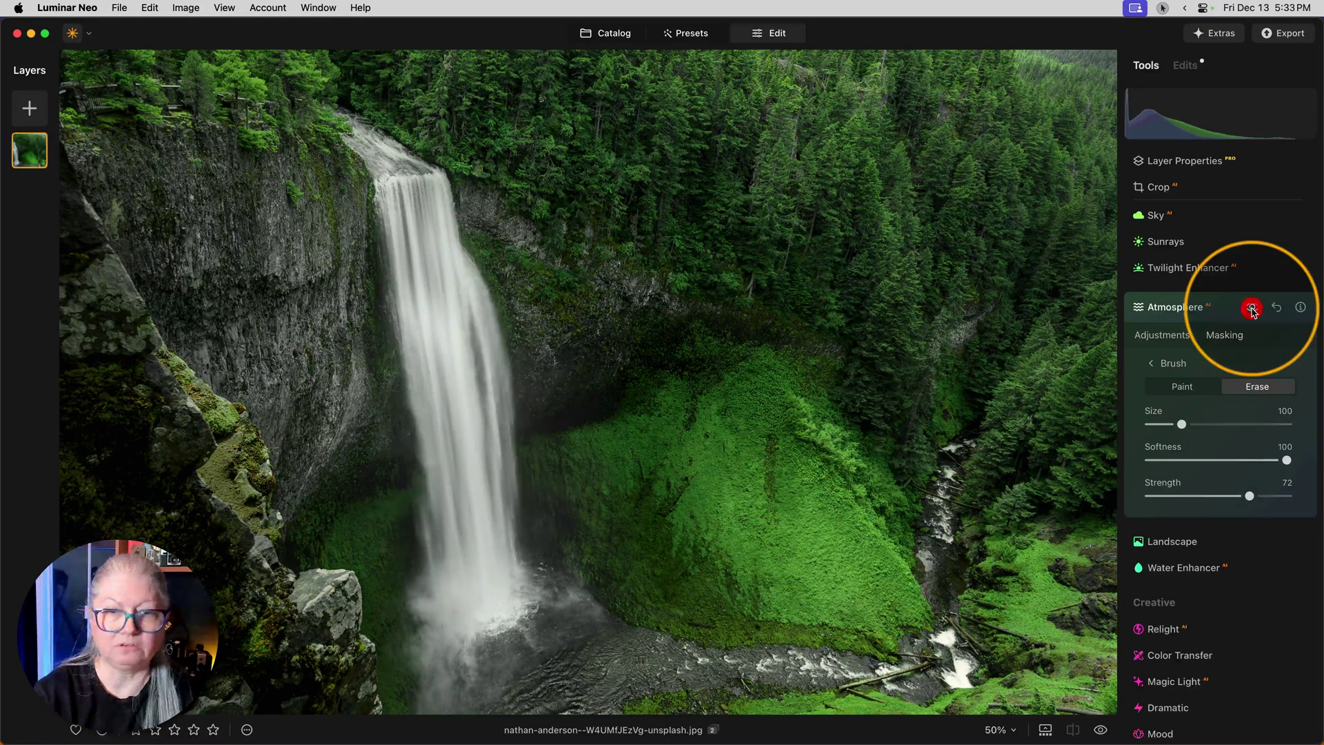
click(1200, 309)
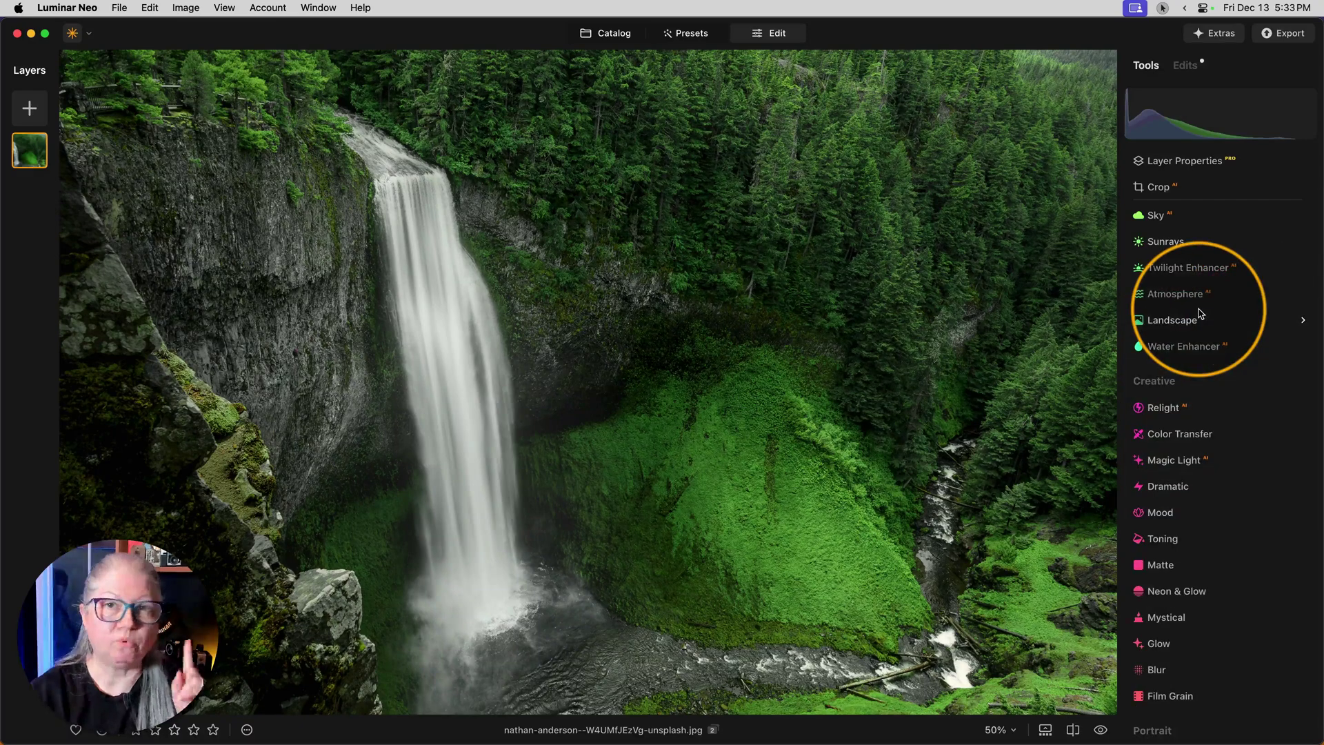
Step: Apply Mystical at Amount about 67 with Colorize Saturation -5 and Warmth 7, then fine-tune the slider
scroll(1200, 314, down, 1)
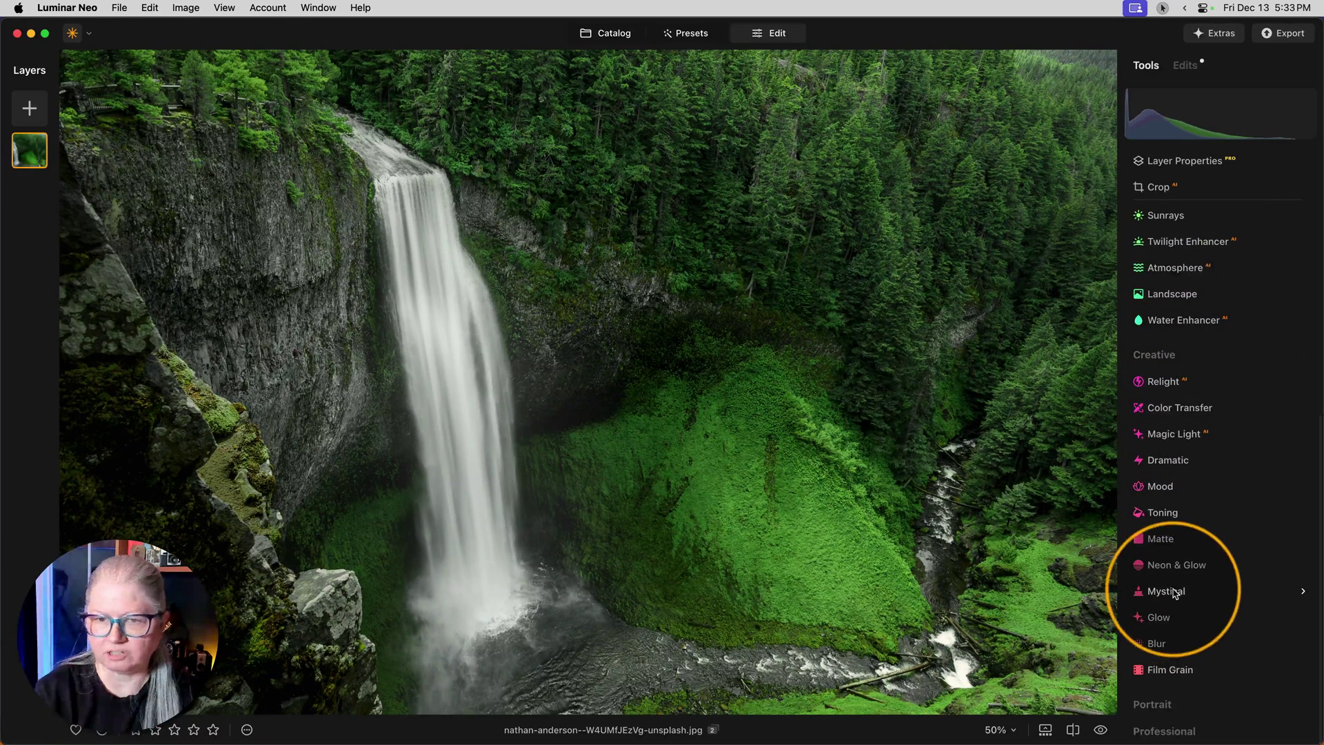
click(1175, 594)
click(800, 394)
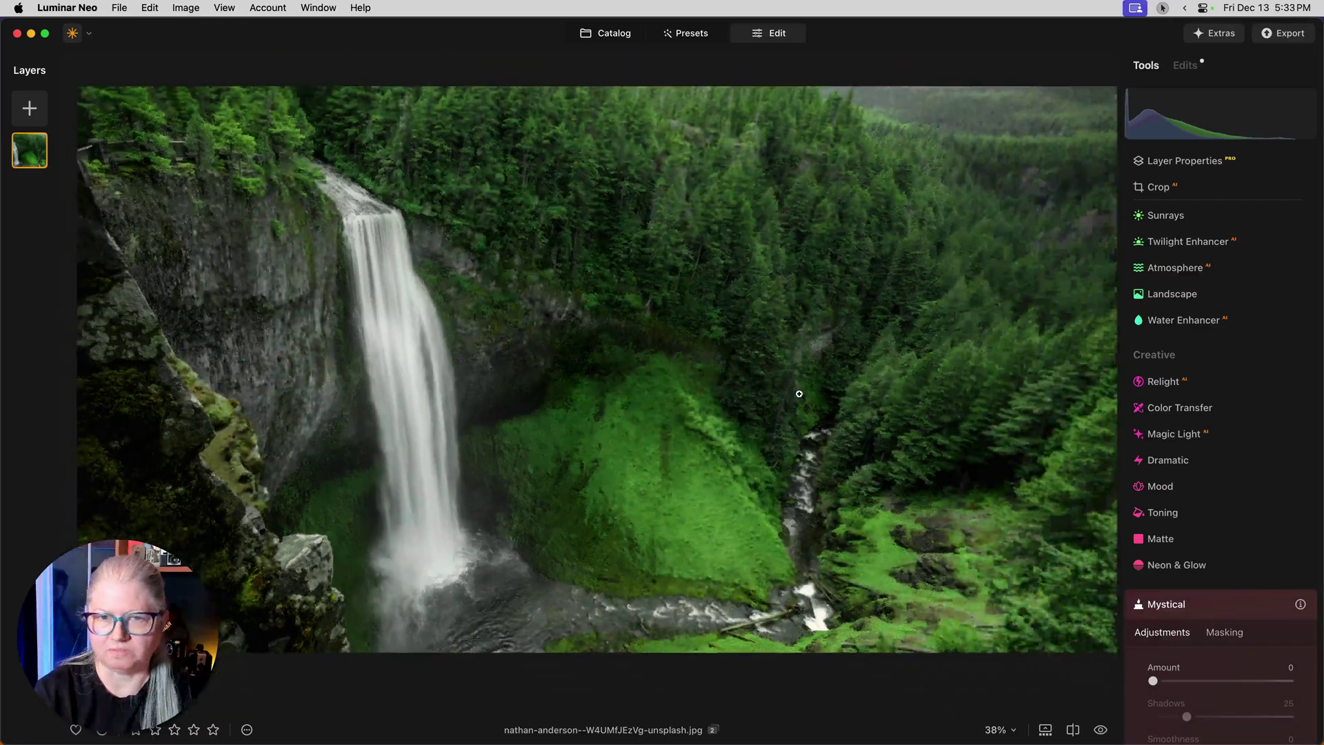
scroll(1220, 462, down, 8)
scroll(1215, 453, down, 1)
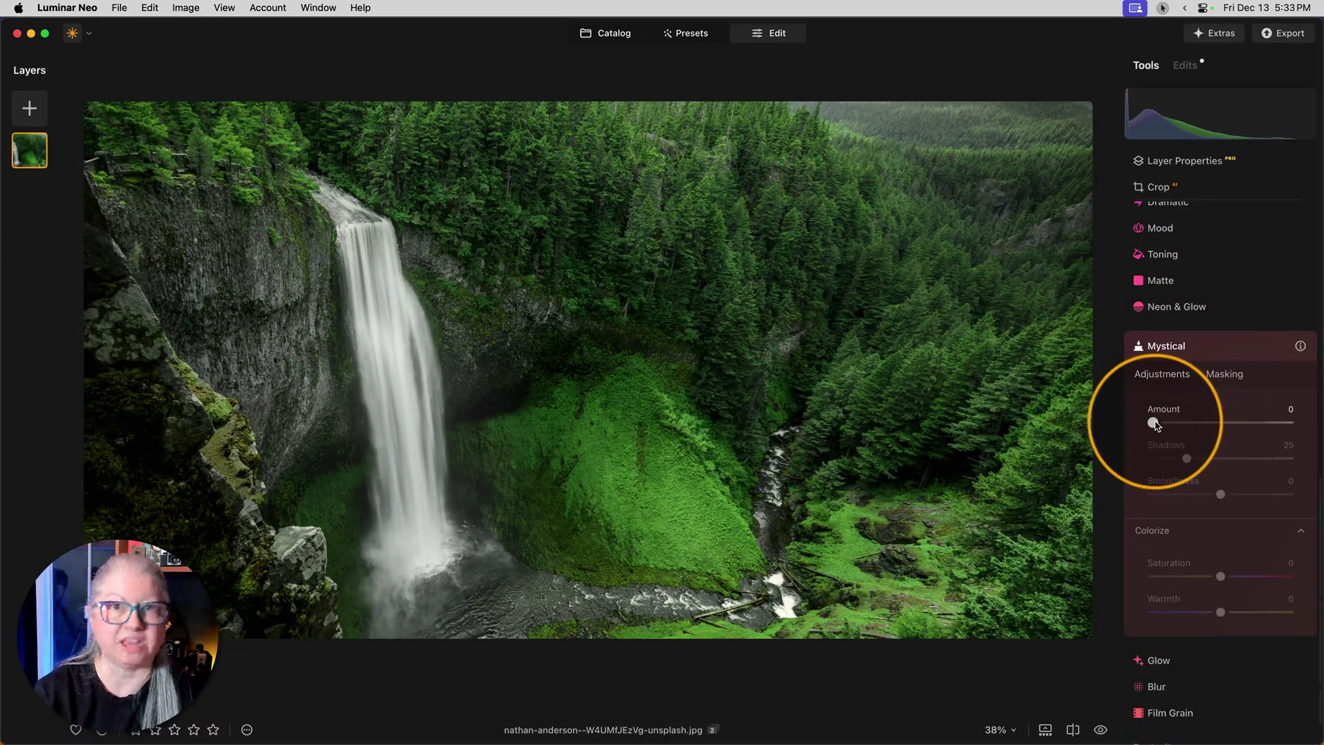
drag(1152, 423, 1253, 426)
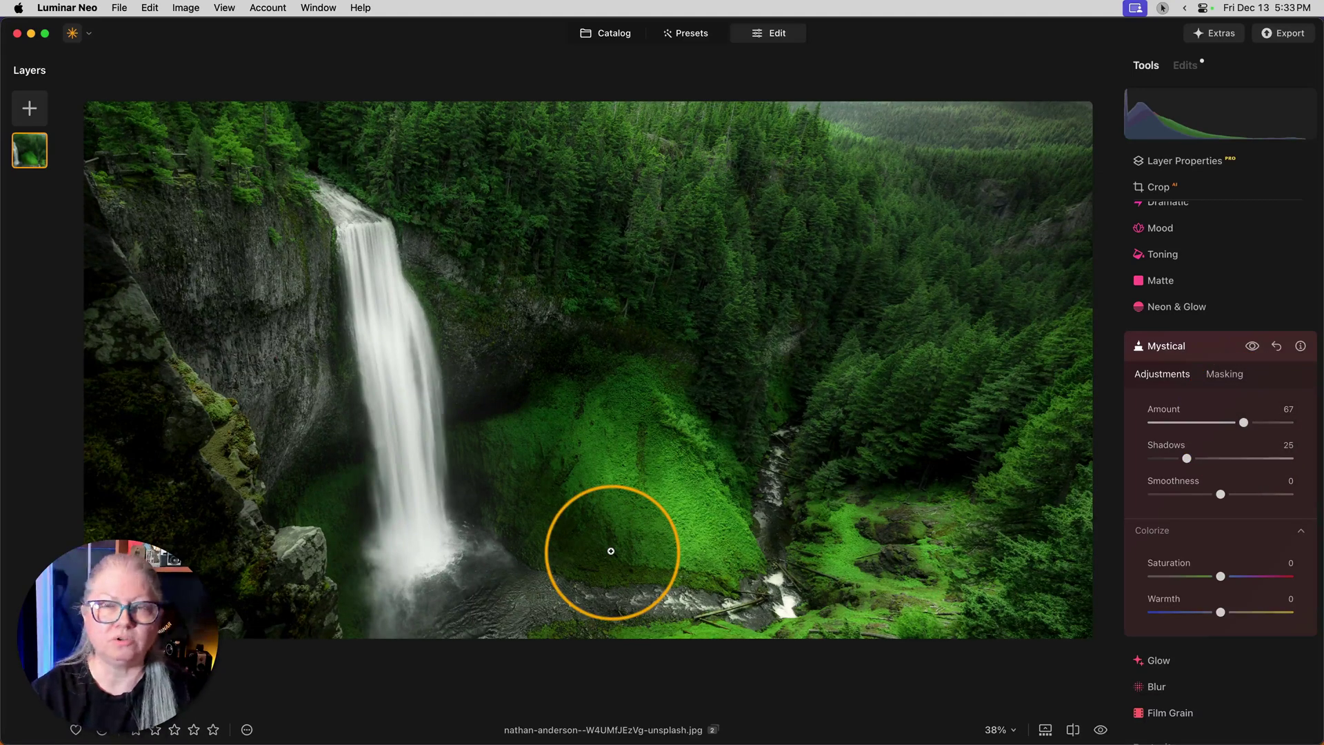
click(1217, 576)
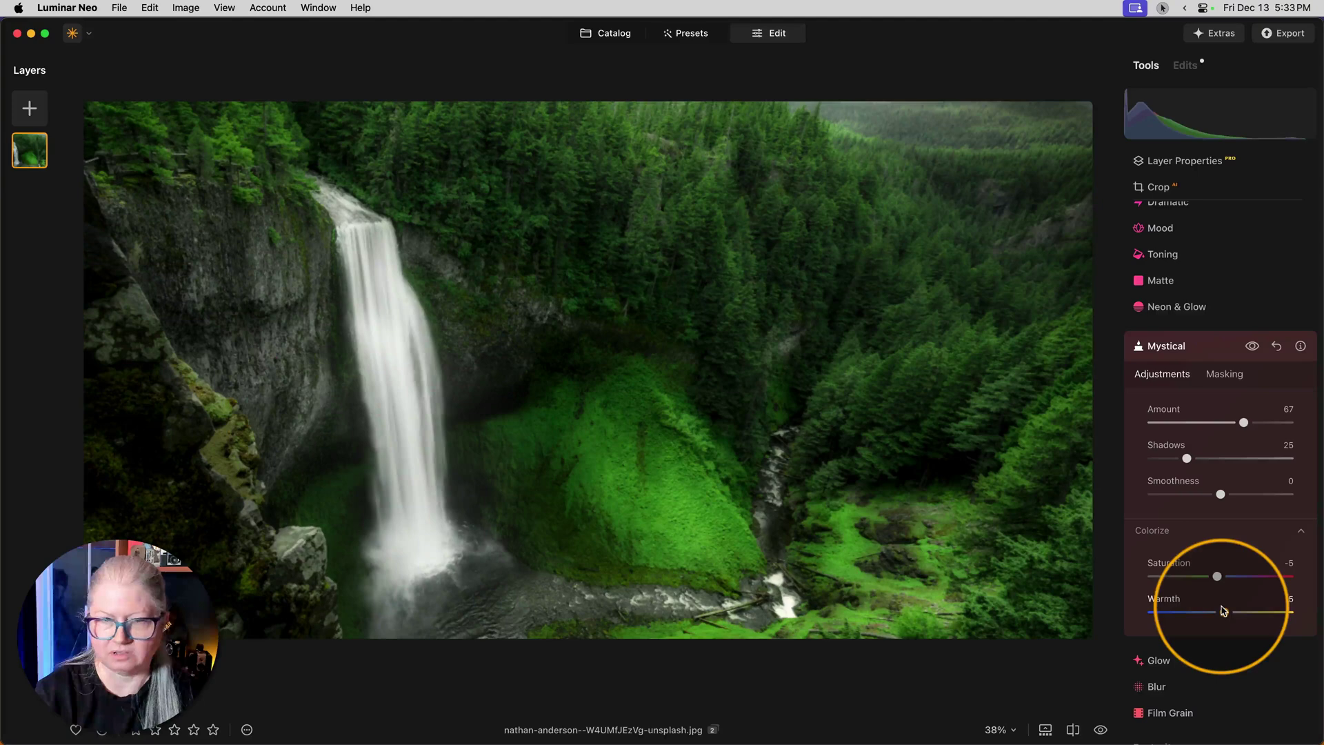
drag(1223, 611, 1225, 612)
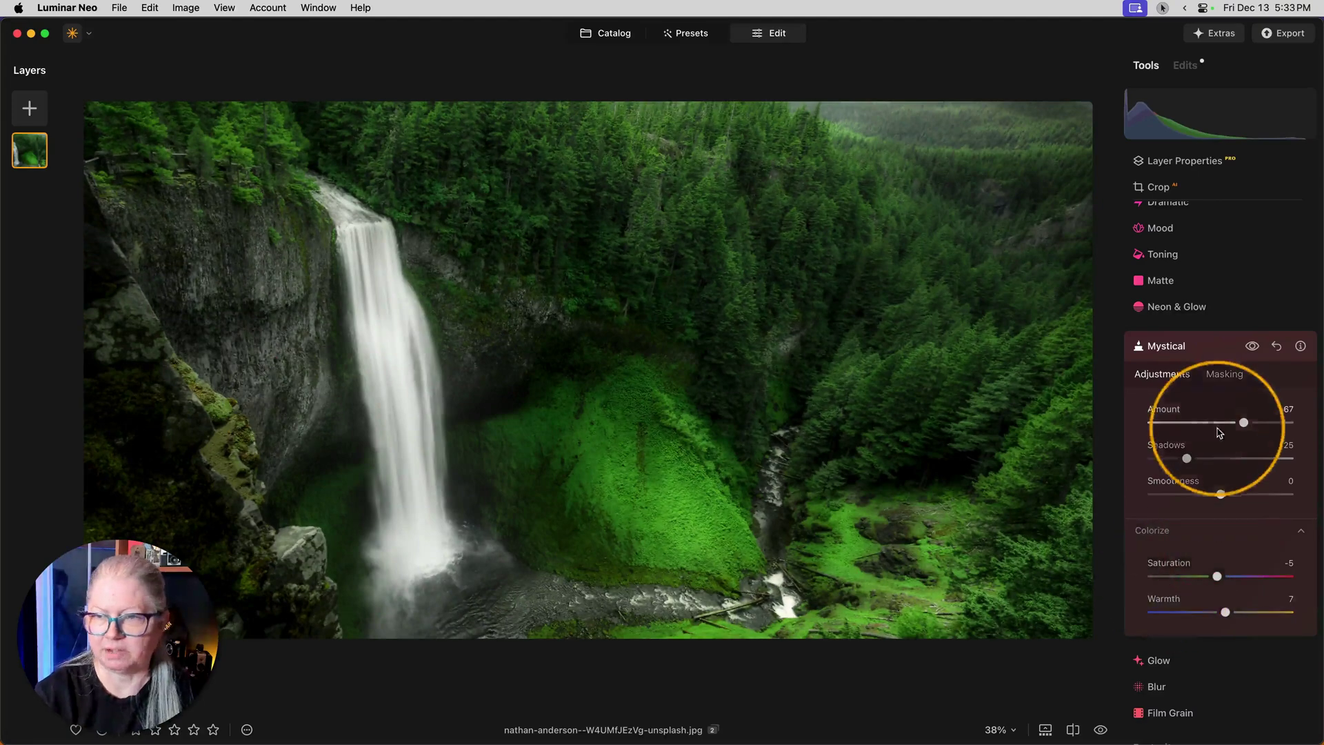
drag(1243, 422, 1274, 420)
Step: With a strength-39 erase brush, remove Mystical glow down the left cliff and waterfall base
click(1224, 375)
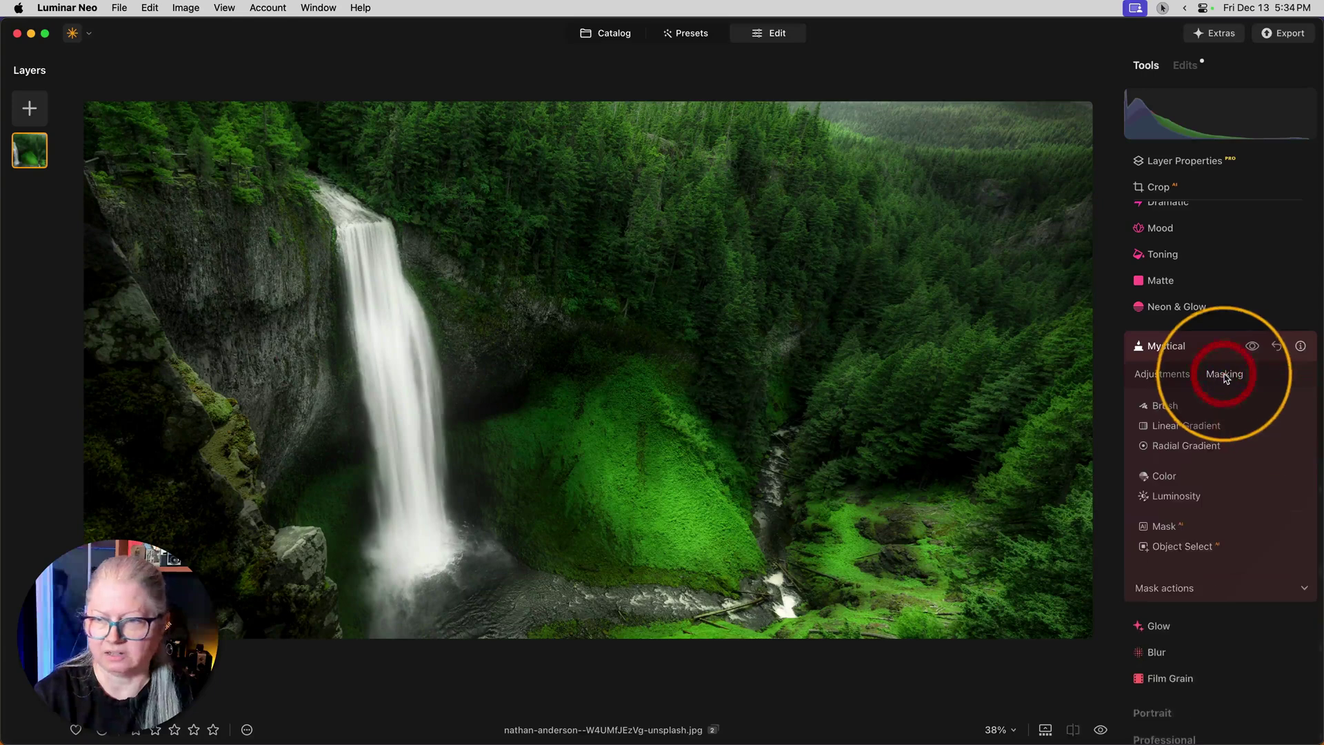
click(1159, 404)
click(1252, 462)
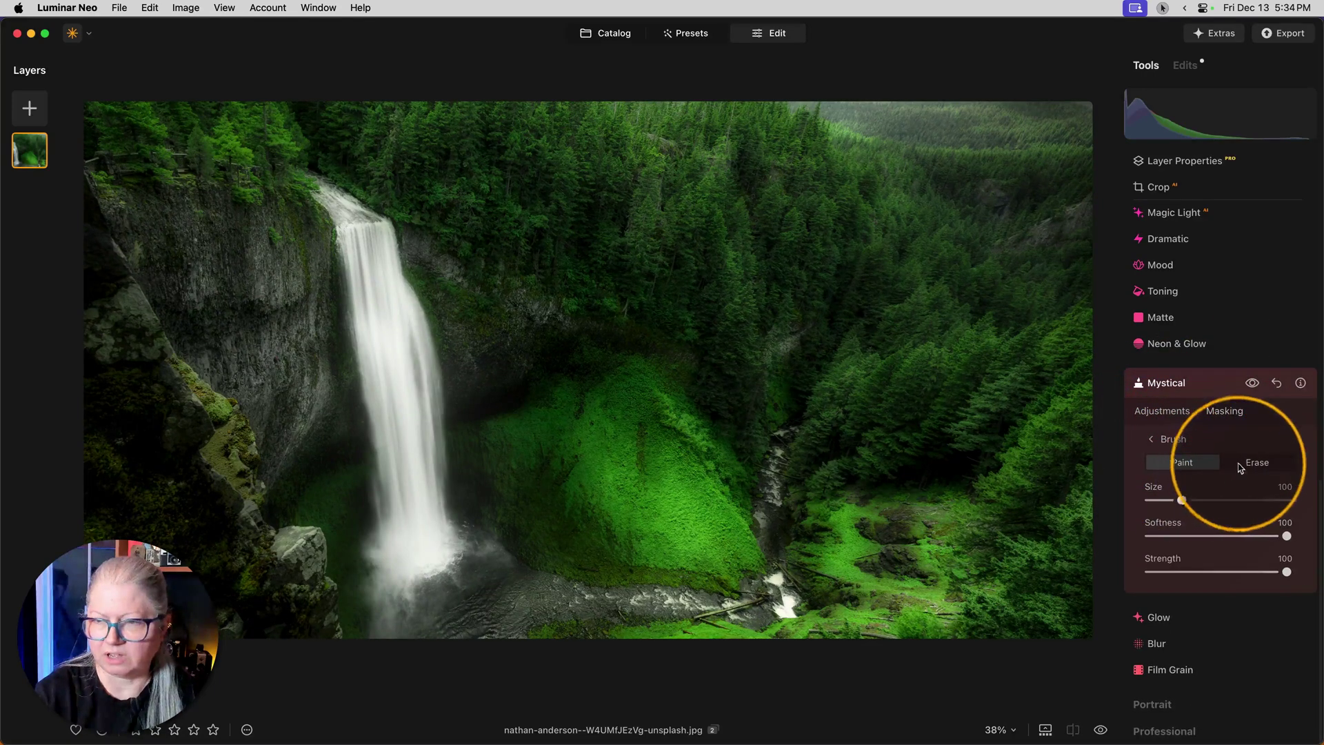
drag(1218, 571, 1195, 571)
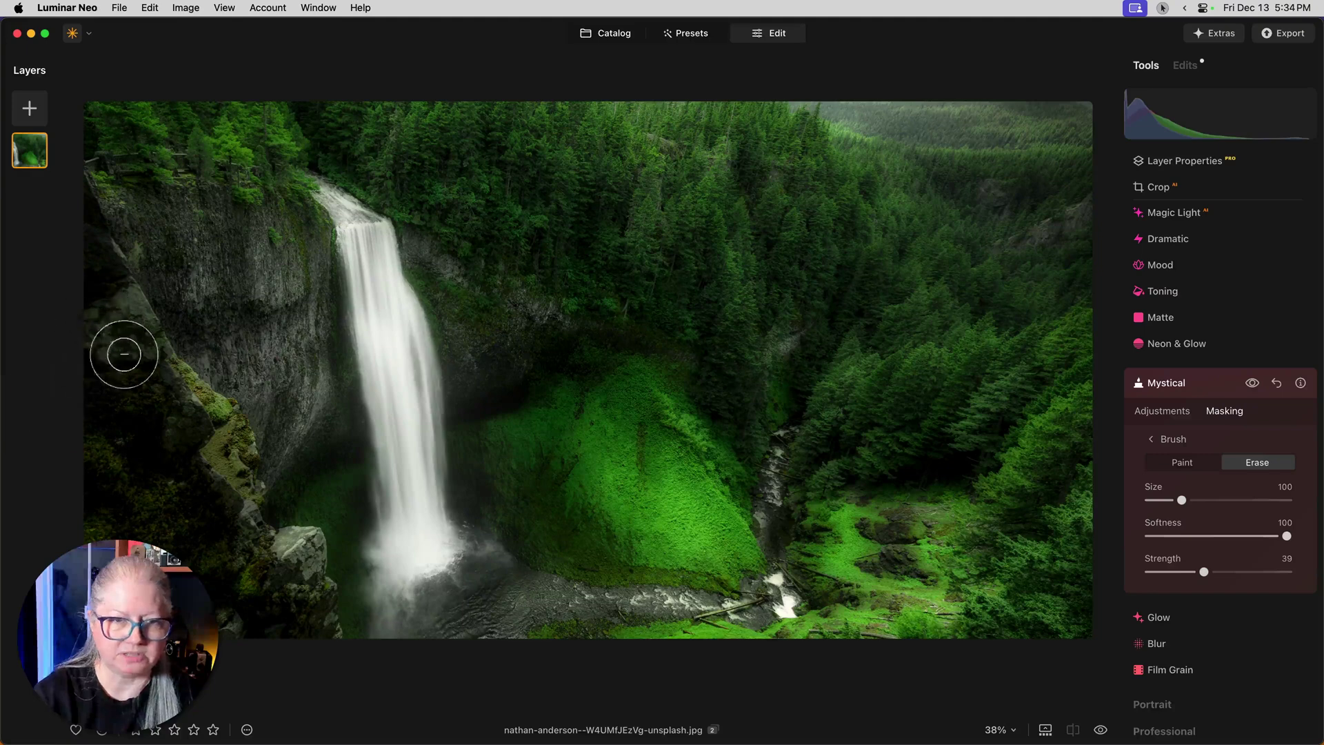
mouse_move(125, 354)
mouse_down()
mouse_move(214, 409)
mouse_move(211, 531)
mouse_up()
drag(304, 569, 293, 607)
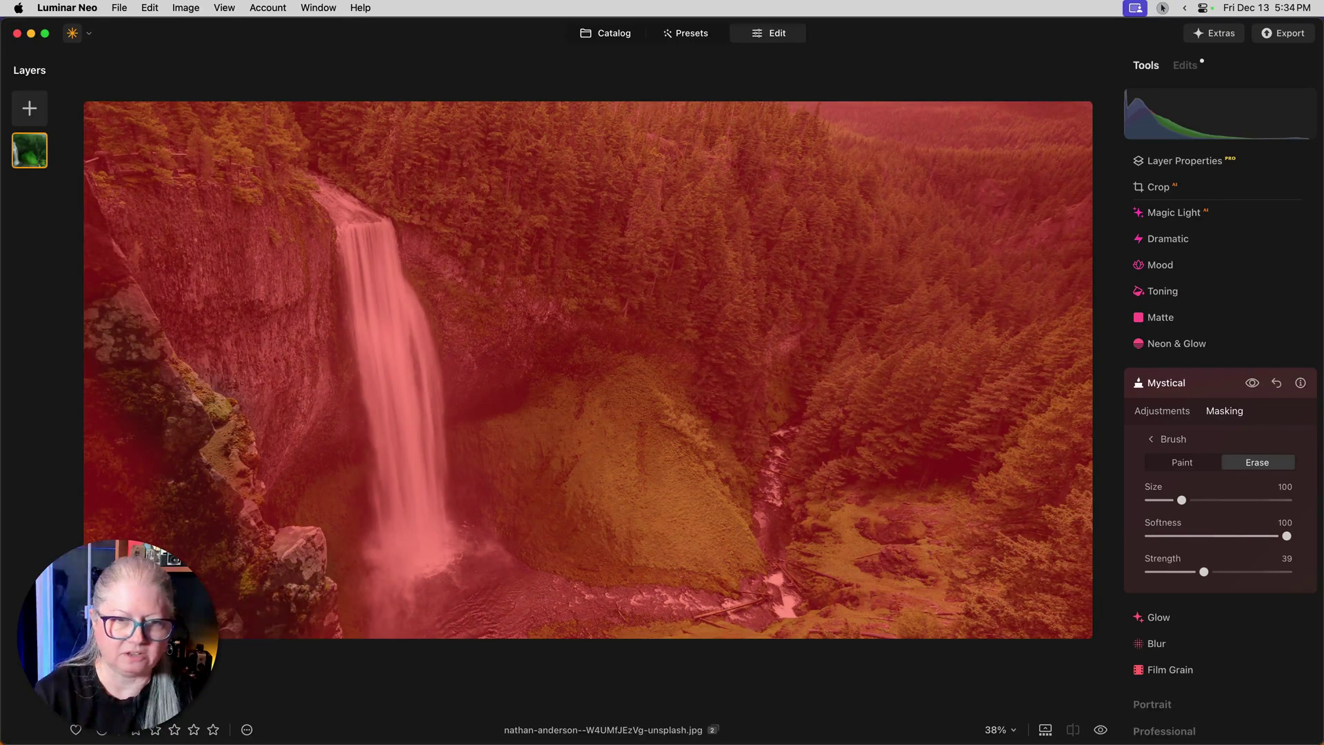
drag(124, 341, 118, 560)
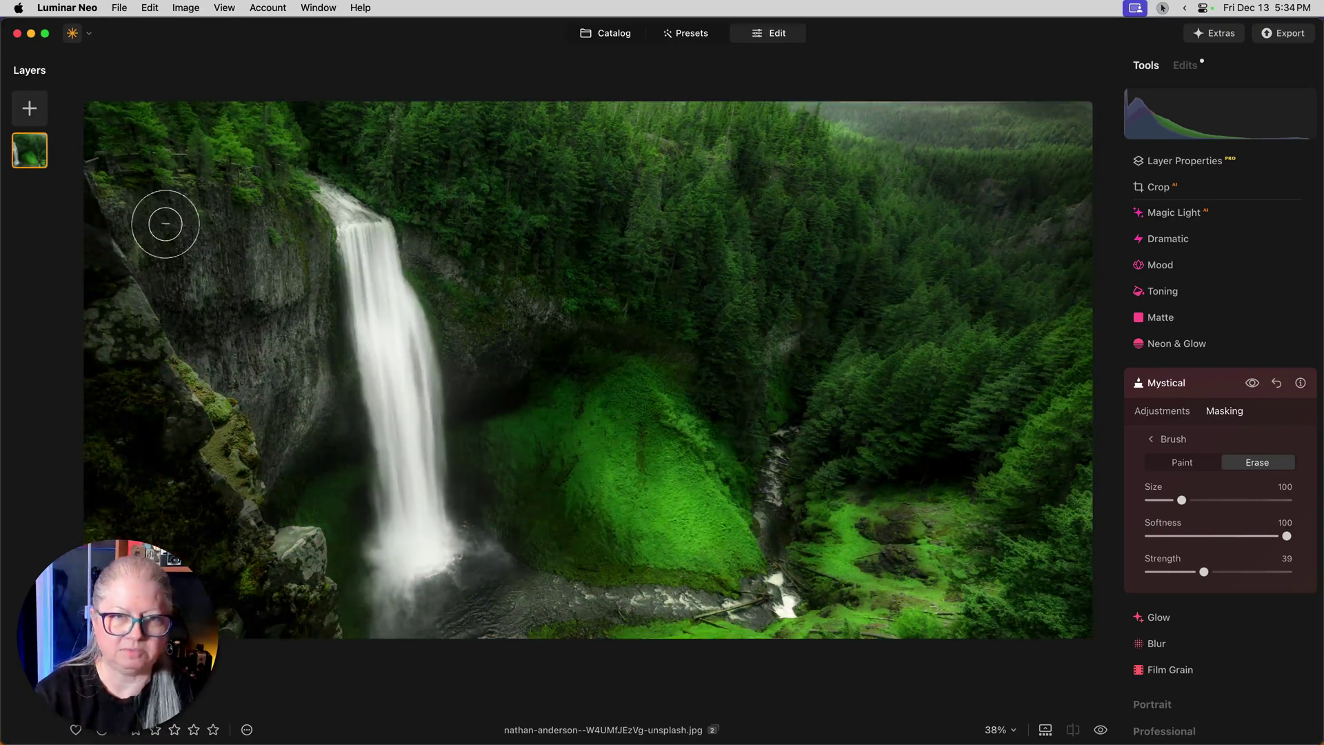
mouse_move(166, 223)
mouse_down()
mouse_move(181, 192)
mouse_move(232, 285)
mouse_move(273, 291)
mouse_move(278, 459)
mouse_move(291, 318)
mouse_move(177, 263)
mouse_move(92, 100)
mouse_move(218, 154)
mouse_move(149, 378)
mouse_move(164, 310)
mouse_up()
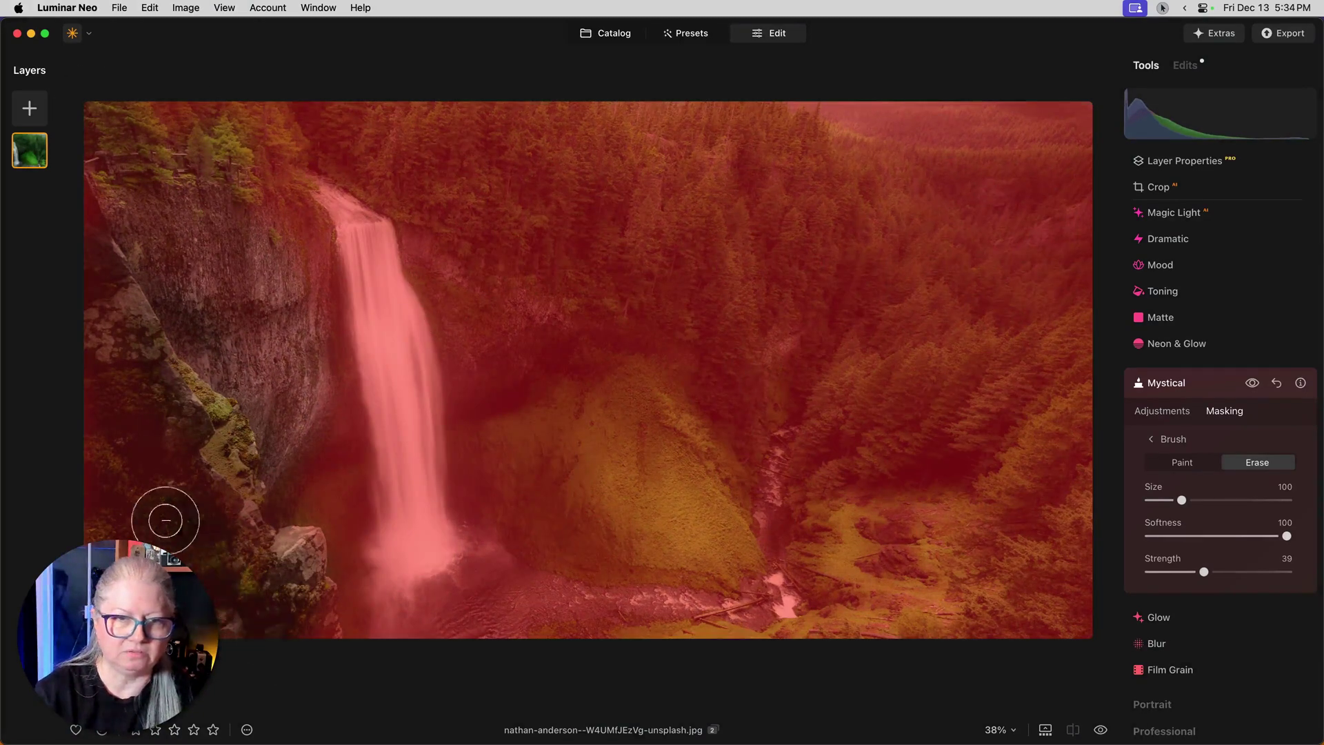
mouse_move(165, 521)
mouse_down()
mouse_move(445, 273)
mouse_move(509, 313)
mouse_move(536, 378)
mouse_move(526, 355)
mouse_move(460, 344)
mouse_move(494, 375)
mouse_up()
Step: Enlarge the brush to 292 and erase glow from the upper trees, then more at strength 28
key(bracketright)
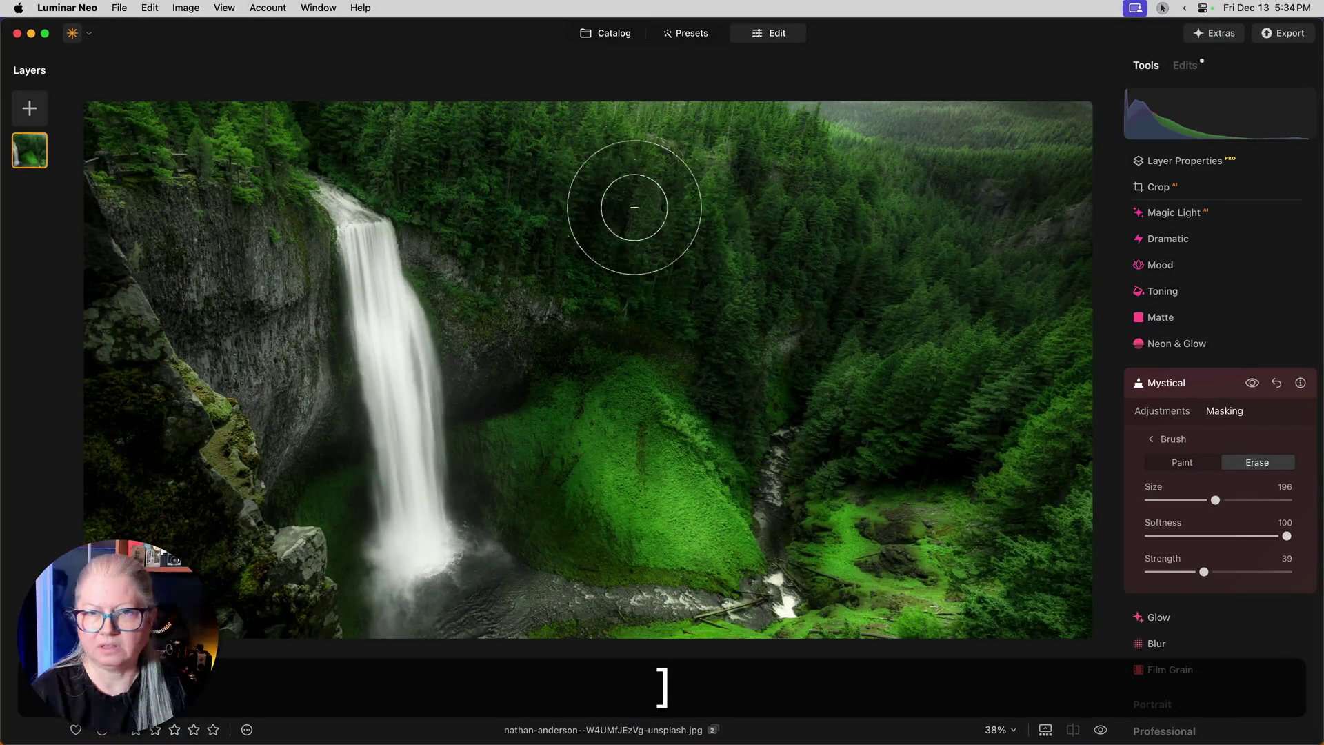
key(bracketright)
key(bracketright)
mouse_move(552, 148)
mouse_down()
mouse_move(792, 168)
mouse_move(932, 440)
mouse_move(1088, 260)
mouse_move(804, 97)
mouse_move(690, 111)
mouse_up()
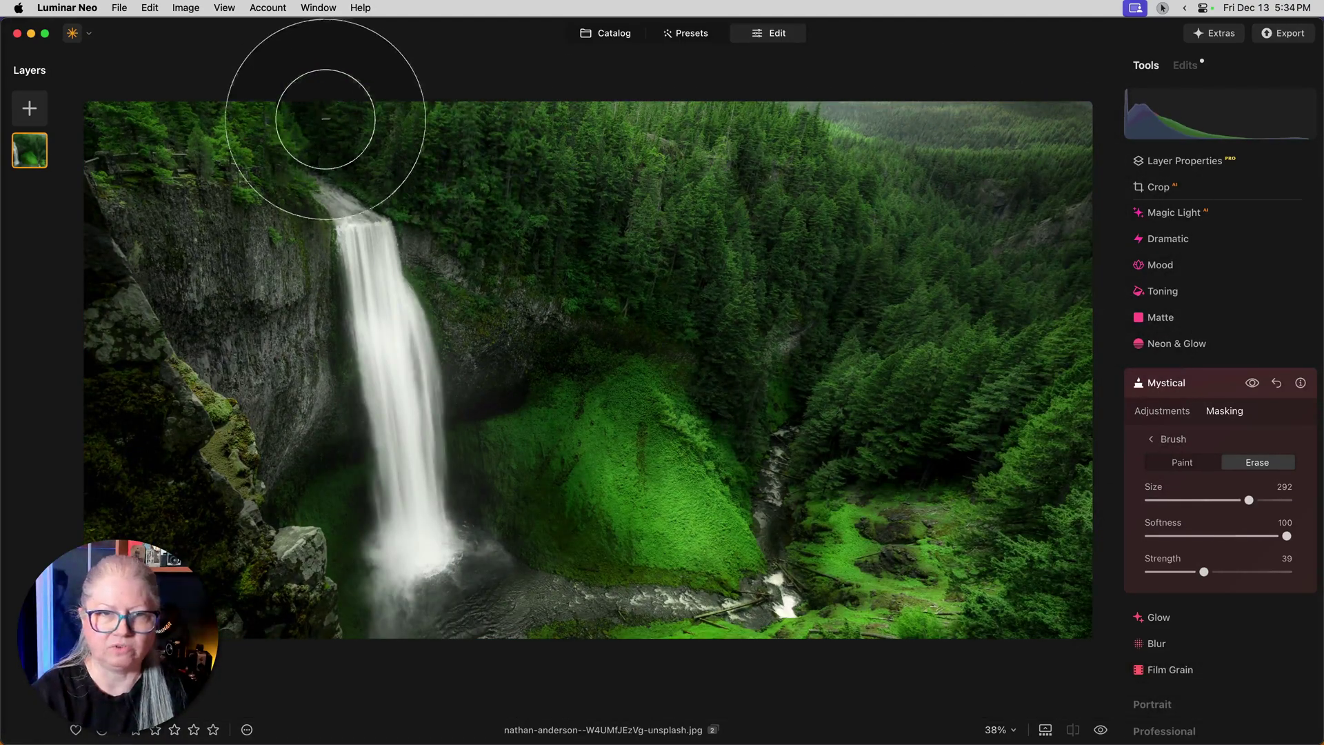
mouse_move(325, 119)
mouse_down()
mouse_move(233, 115)
mouse_move(58, 181)
mouse_move(117, 441)
mouse_move(105, 611)
mouse_move(161, 598)
mouse_move(98, 580)
mouse_move(111, 581)
mouse_move(110, 607)
mouse_up()
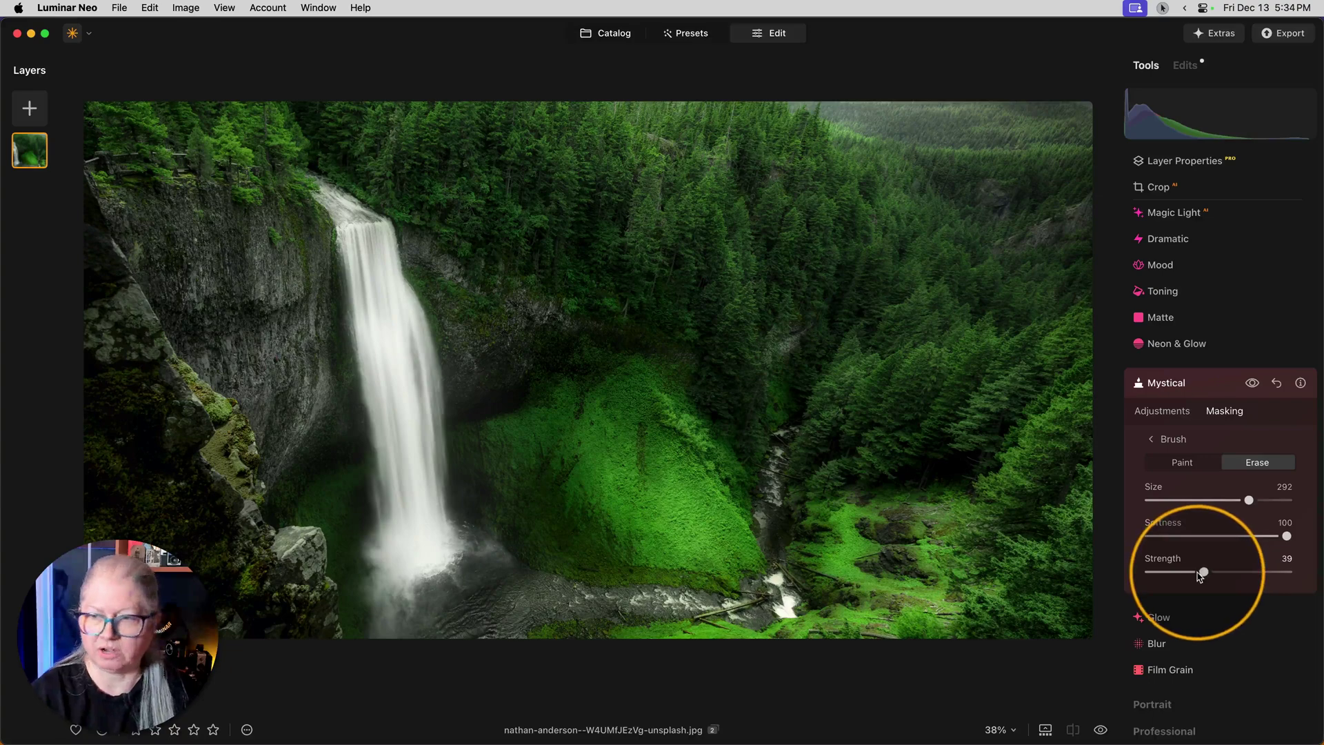
drag(1201, 576, 1189, 573)
mouse_move(875, 612)
mouse_down()
mouse_move(879, 589)
mouse_move(710, 535)
mouse_up()
mouse_move(662, 448)
mouse_down()
mouse_move(618, 417)
mouse_move(759, 414)
mouse_up()
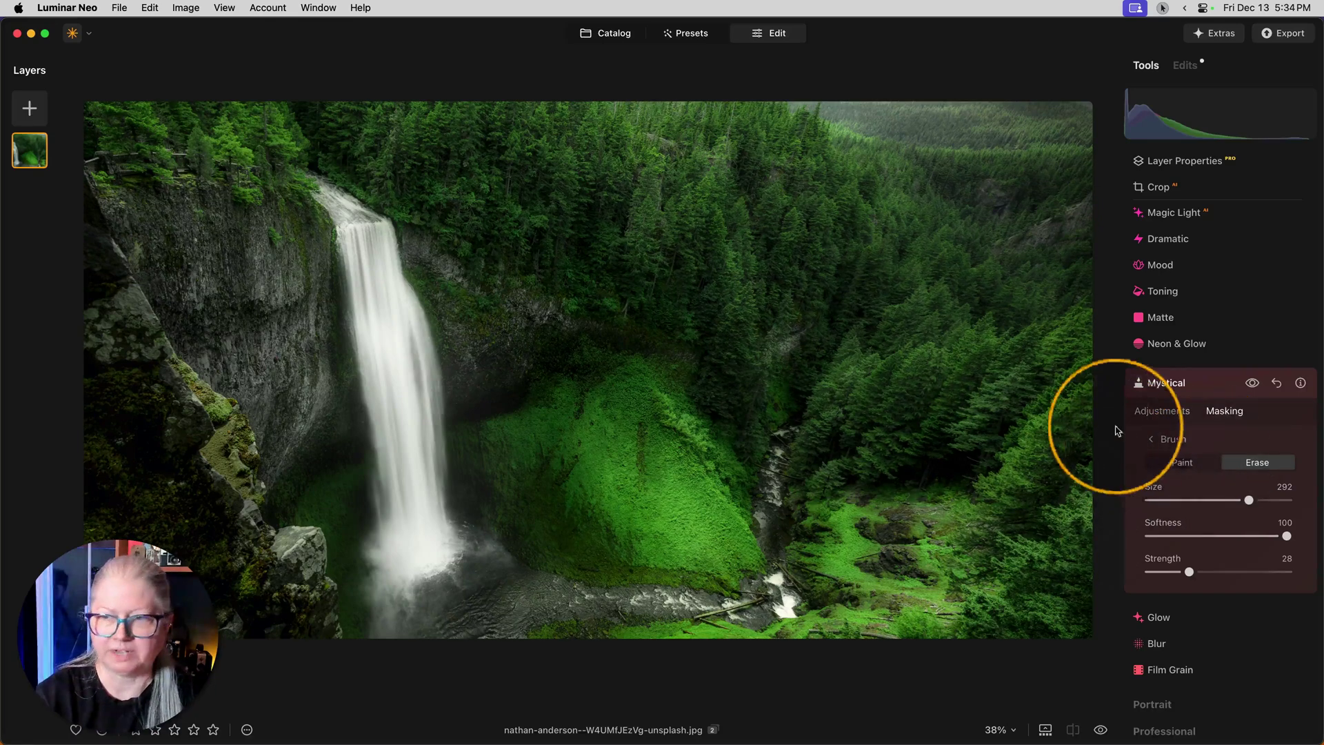
click(1163, 412)
drag(1276, 461, 1207, 461)
drag(1225, 460, 1193, 531)
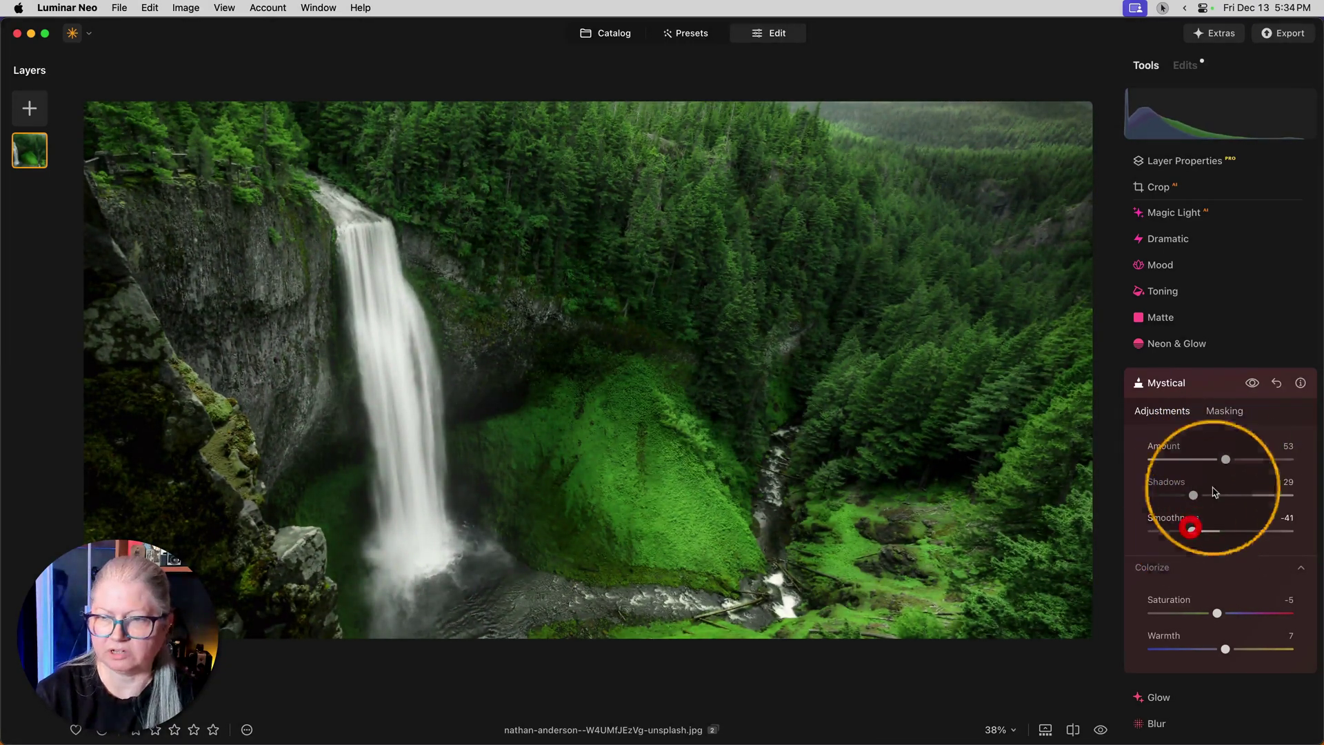
click(1254, 384)
click(1253, 383)
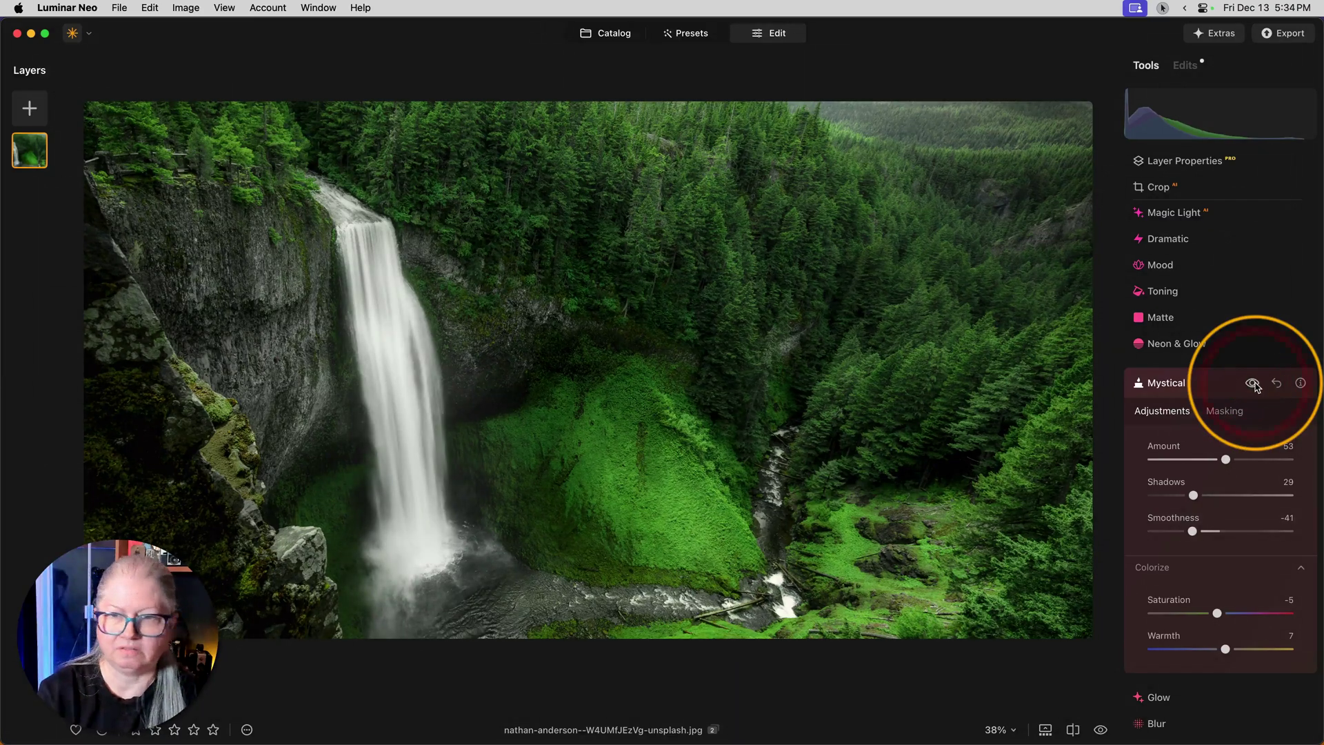
click(1253, 383)
click(1253, 384)
key(f)
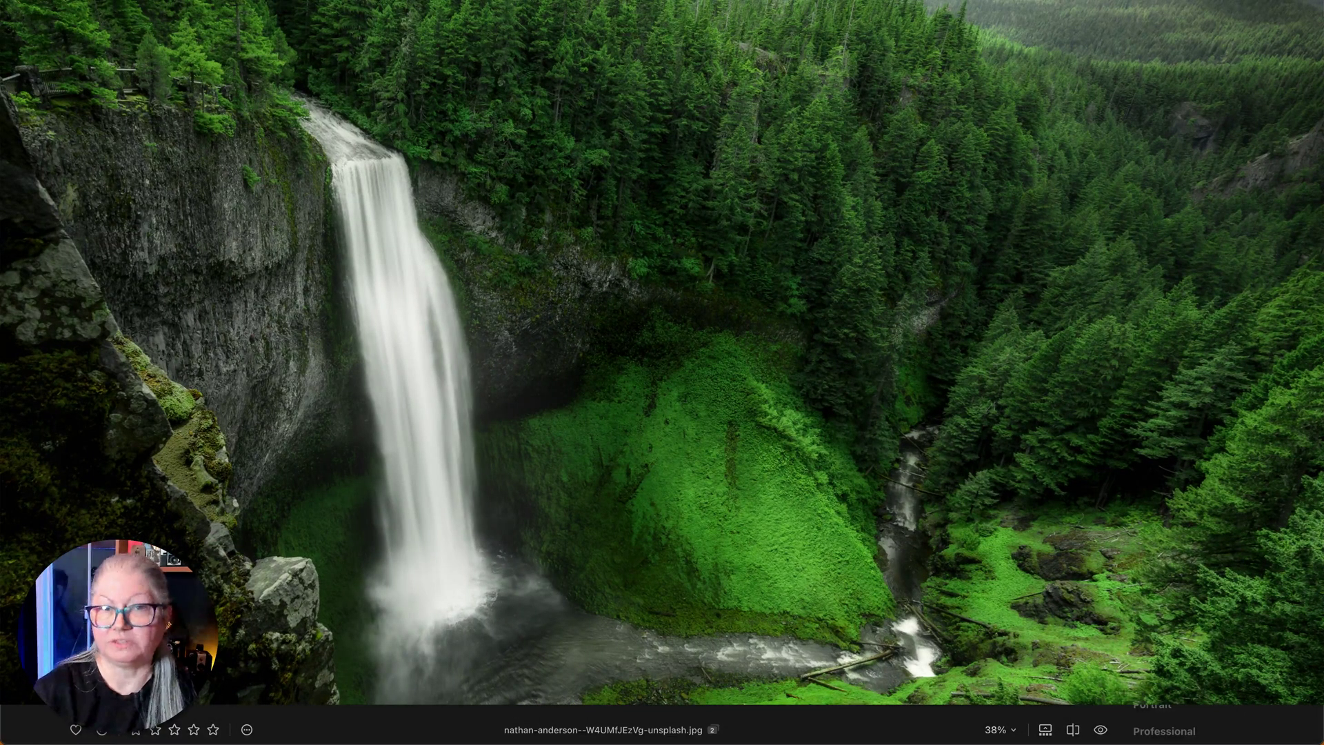
click(1100, 730)
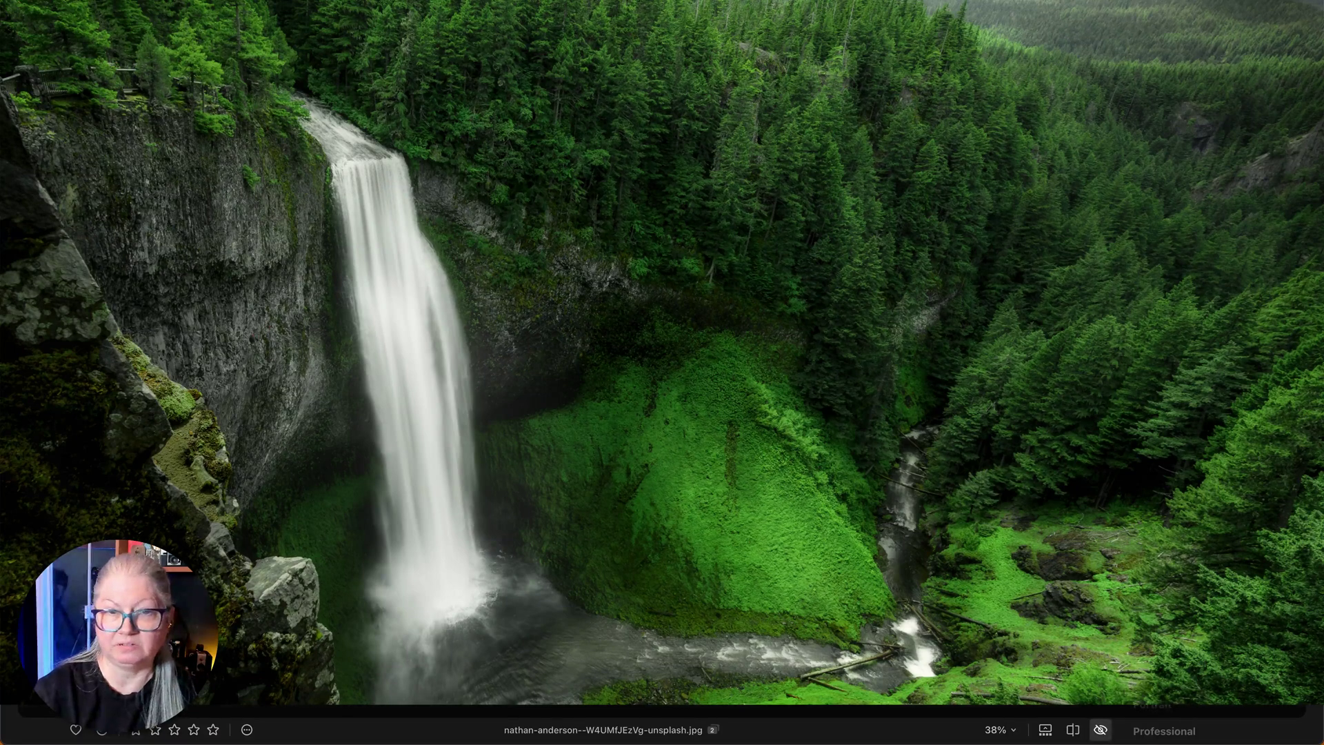
click(1100, 730)
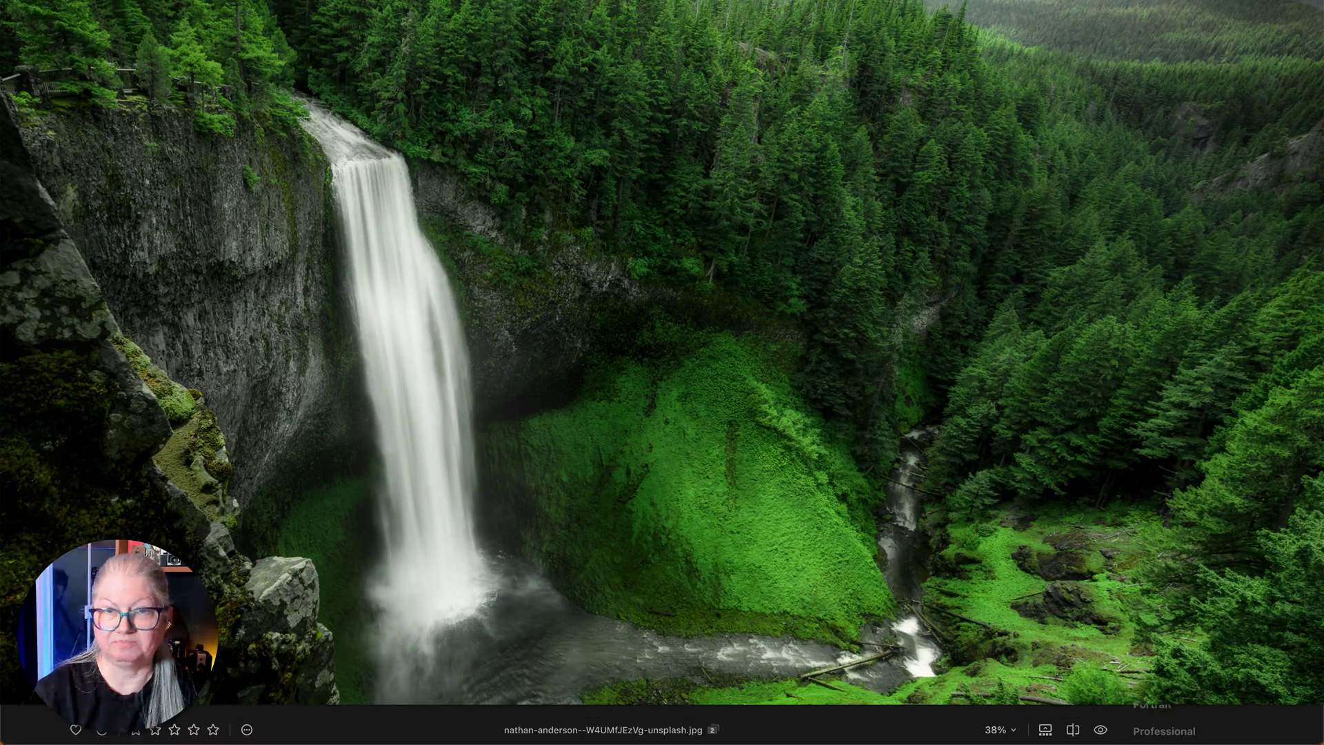
Step: Show the filmstrip and compare the waterfall-5722620 edit against its unedited original
click(1045, 729)
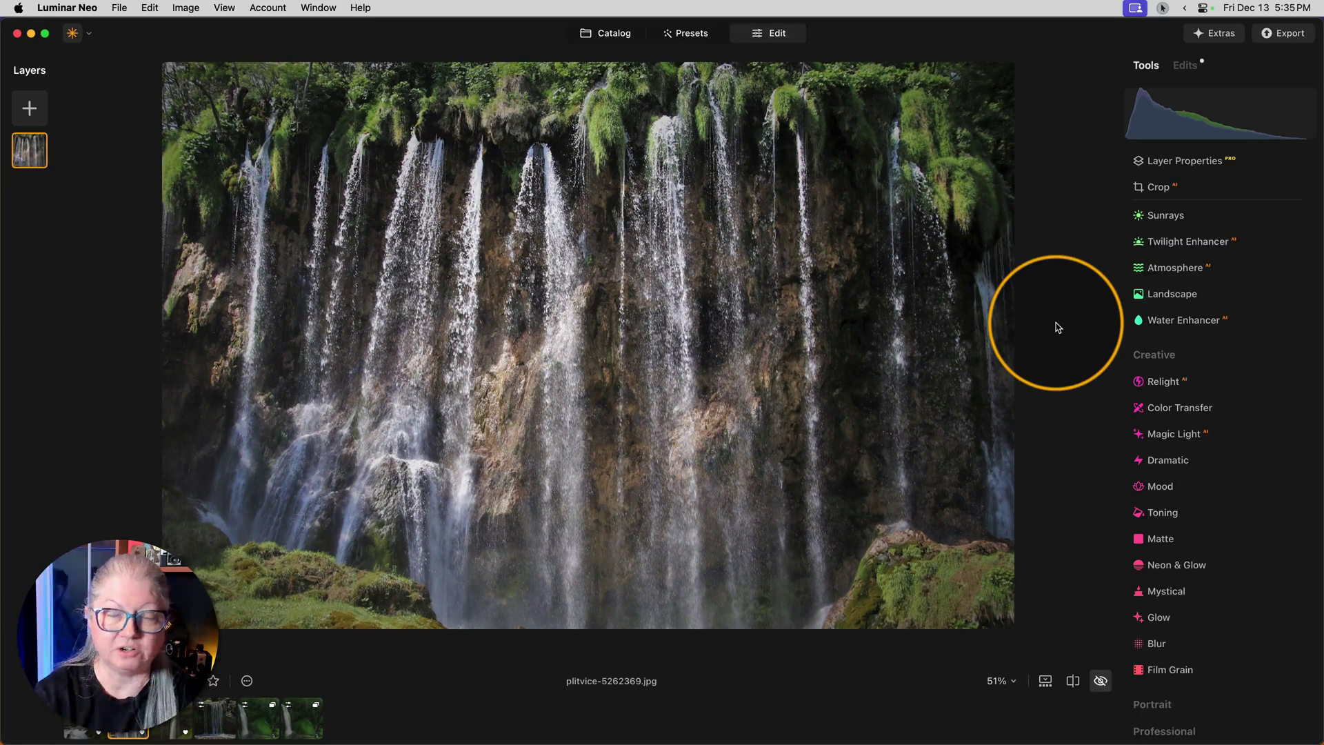
key(backslash)
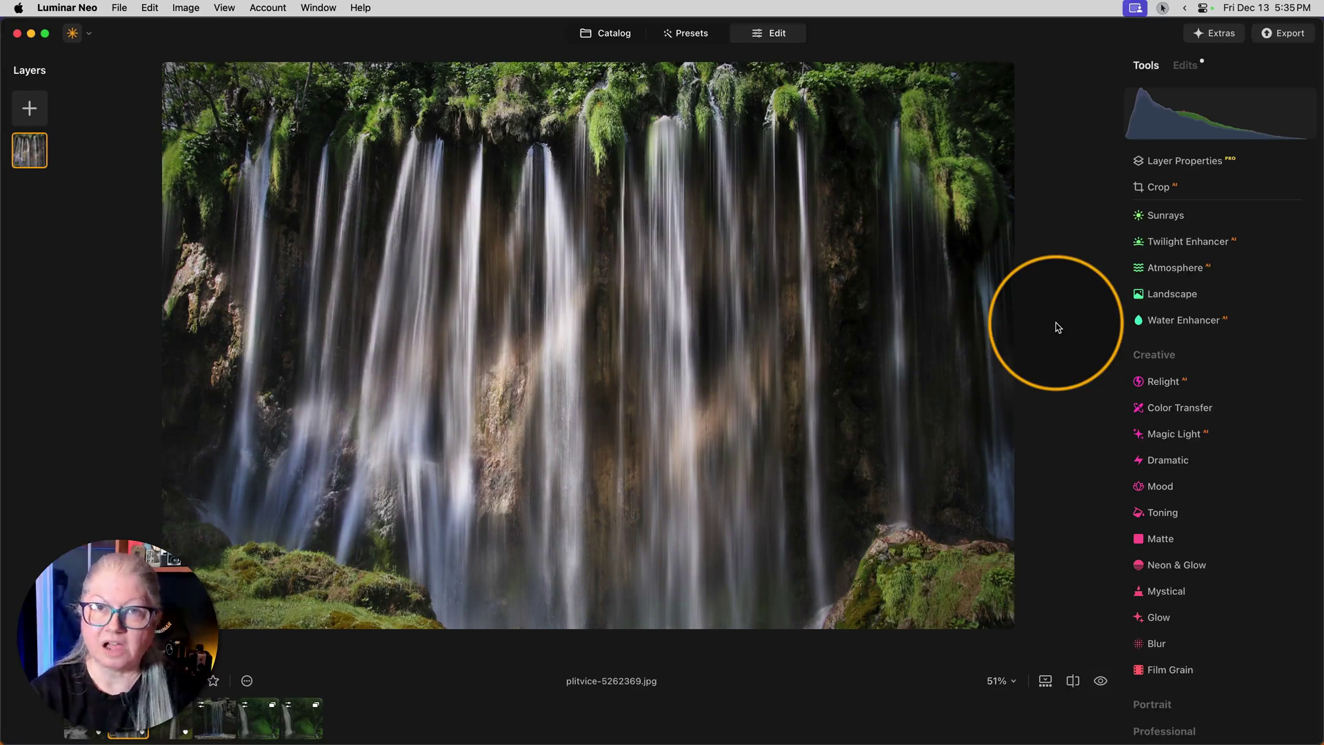
click(165, 729)
key(backslash)
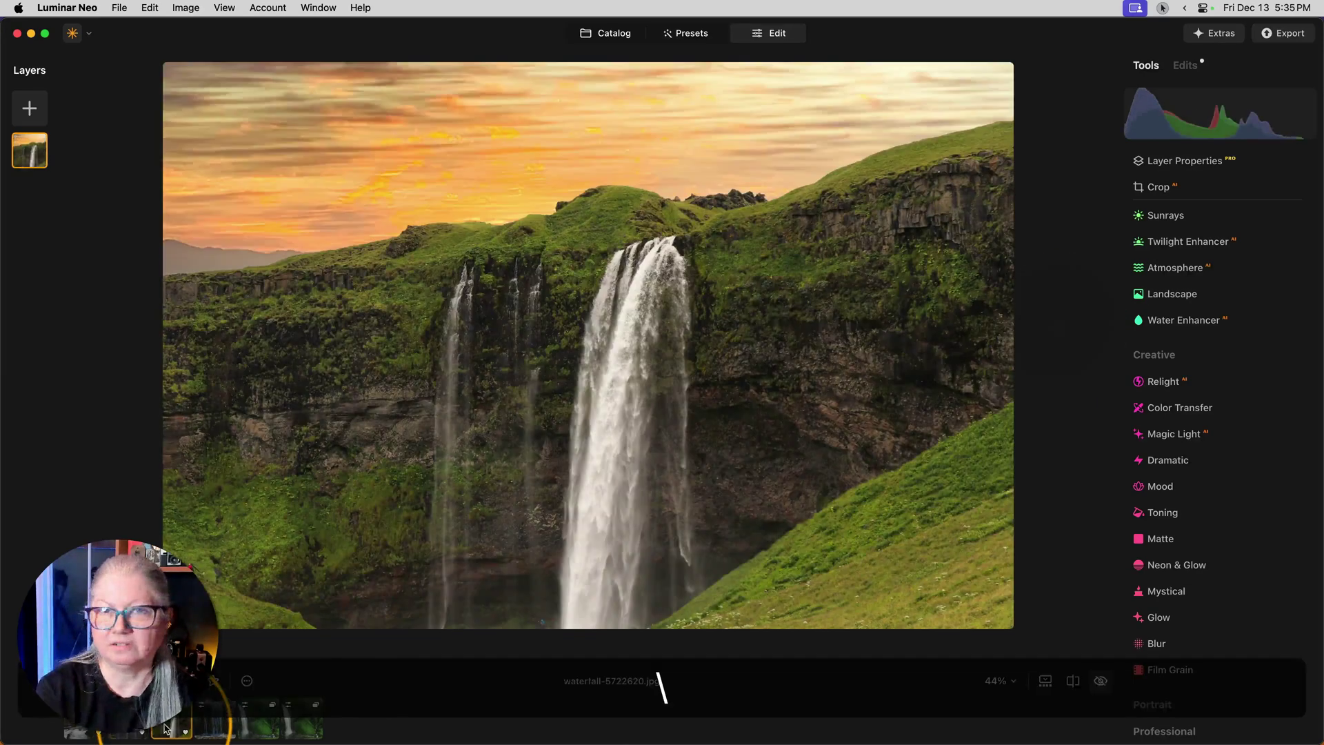
key(backslash)
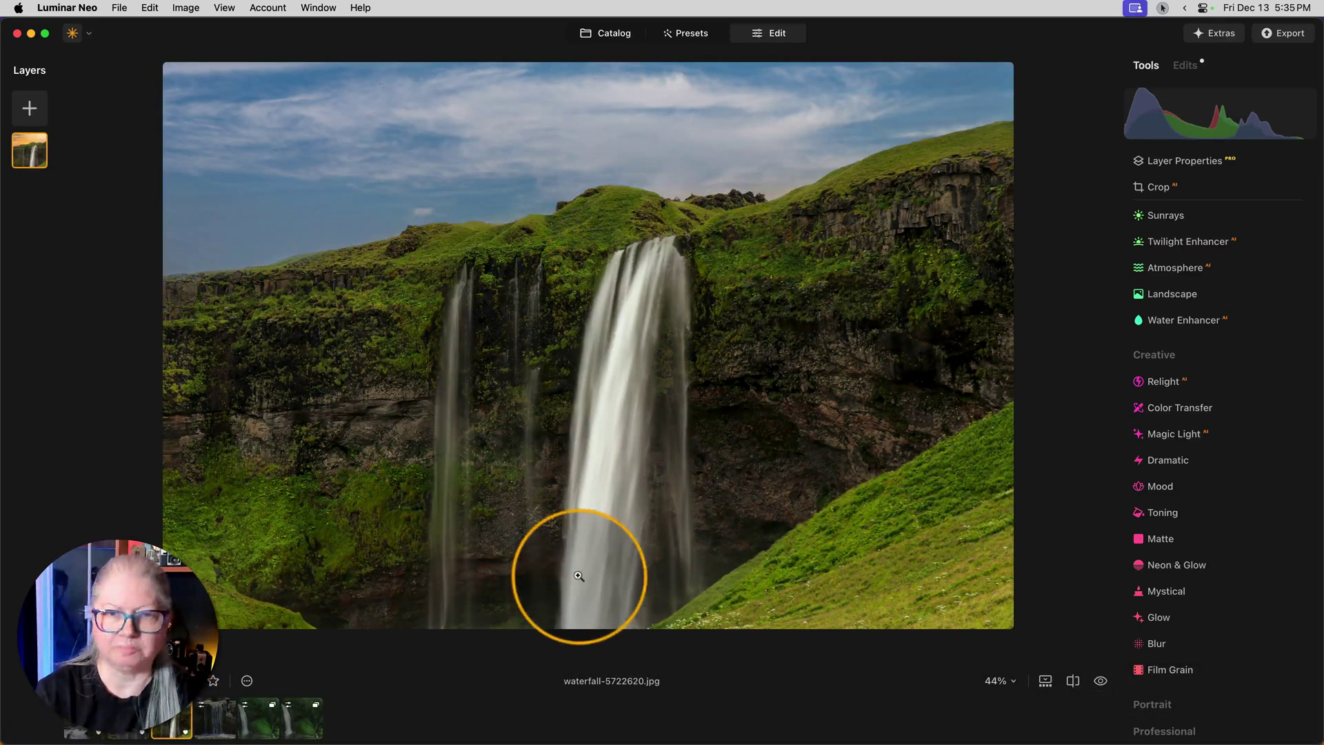
Step: View the Edits list, compare the sahalie waterfall edit with its original, then move to water-2753193
click(1187, 64)
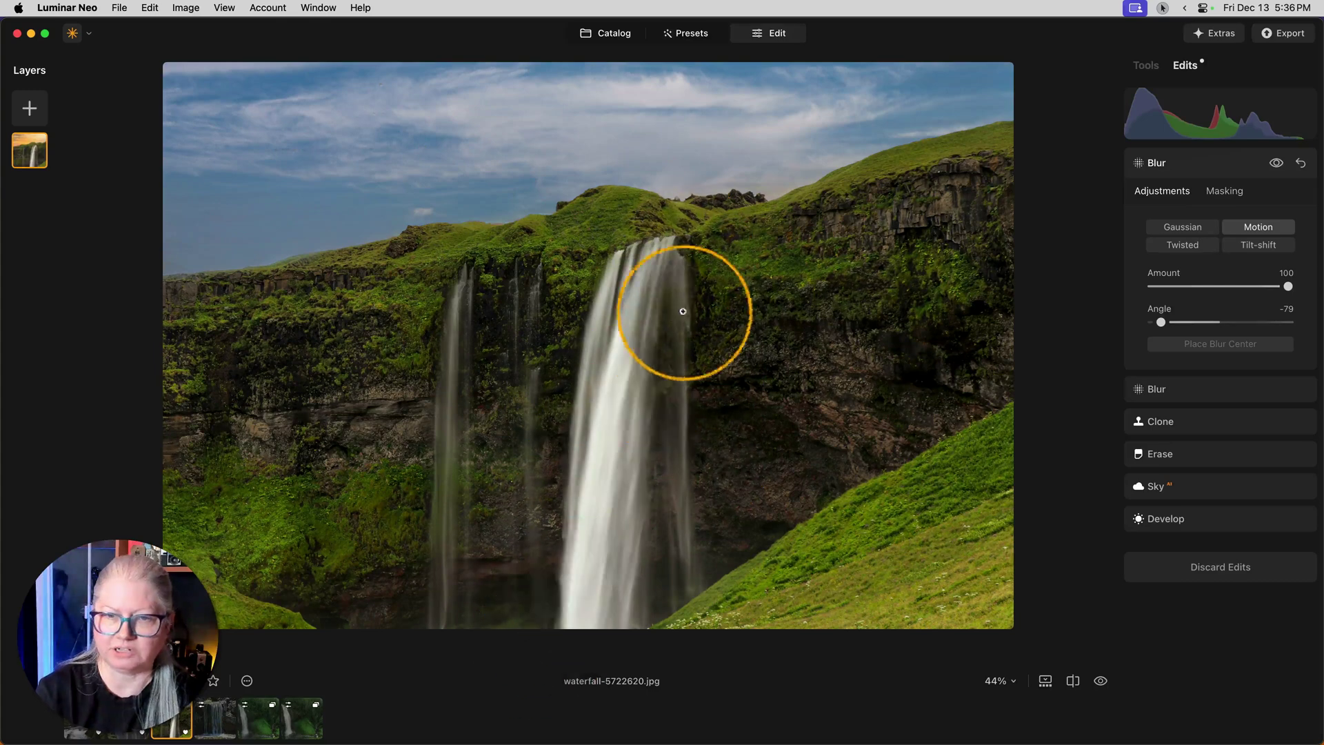
click(77, 721)
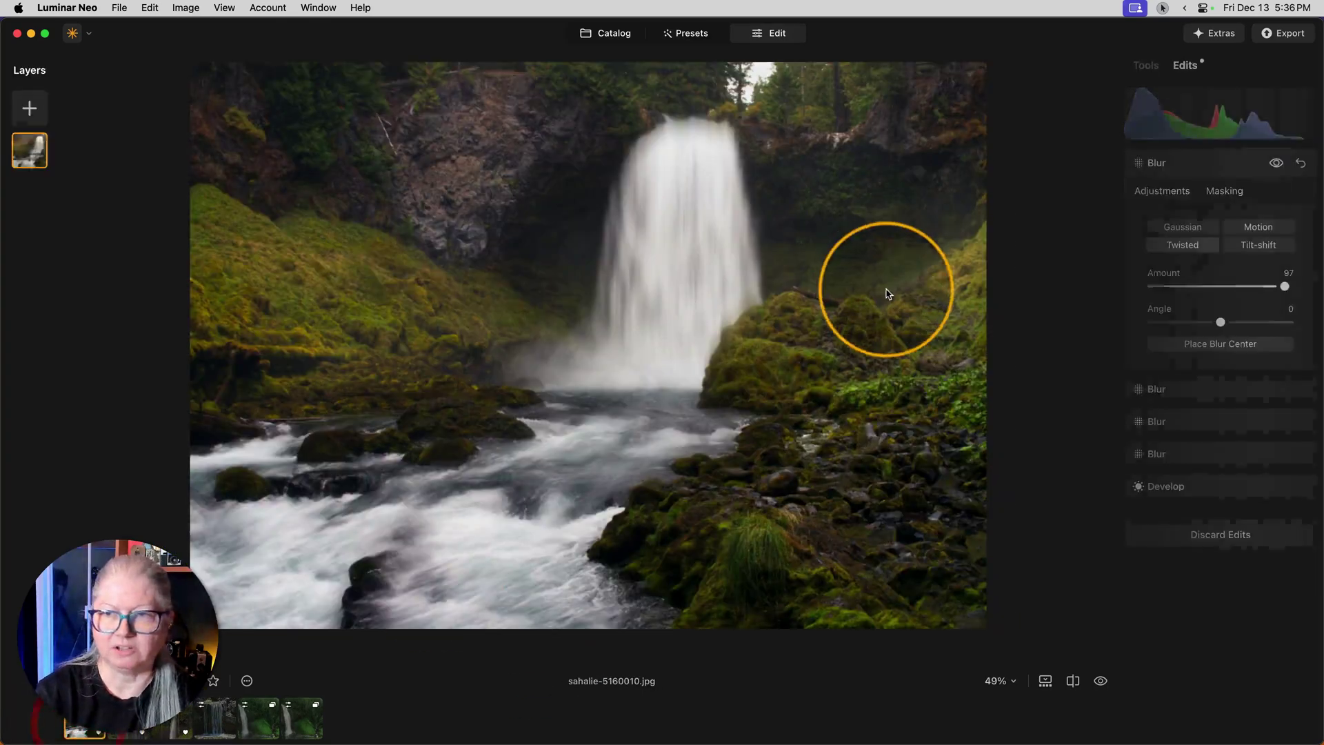
click(1203, 166)
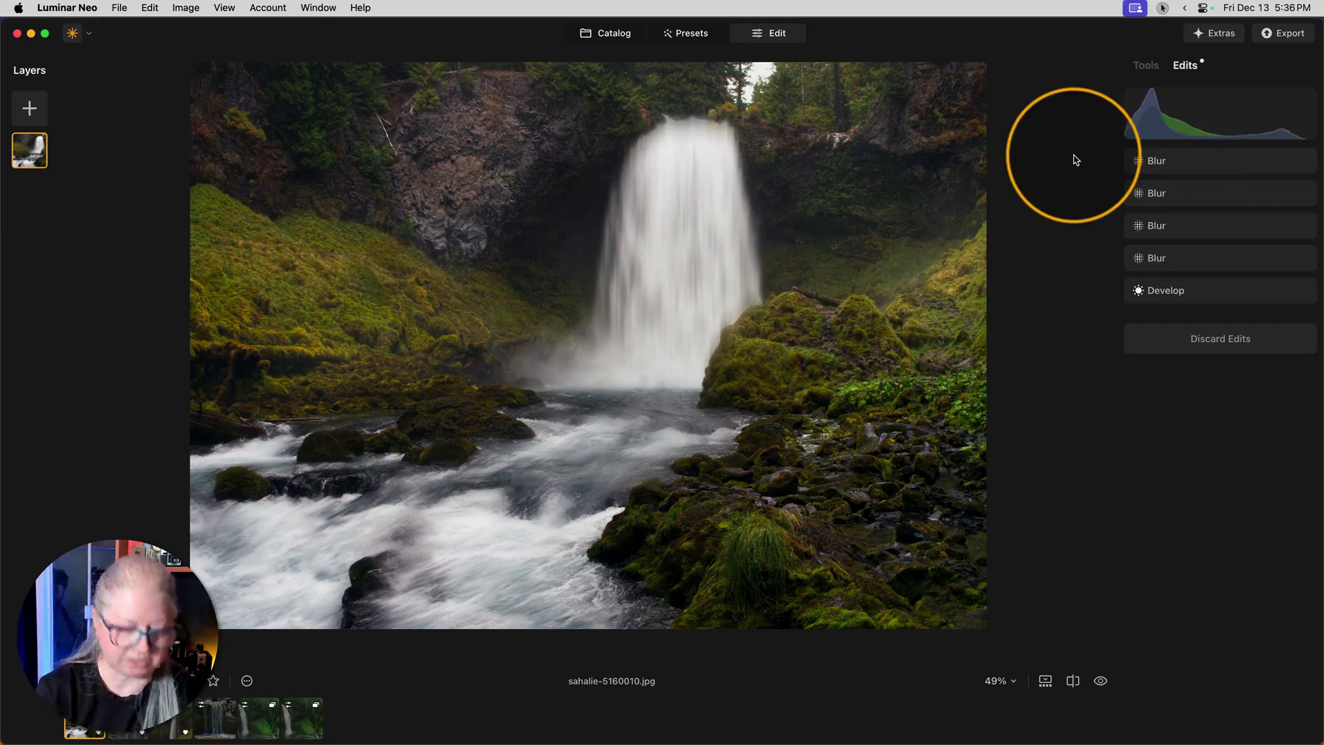
key(backslash)
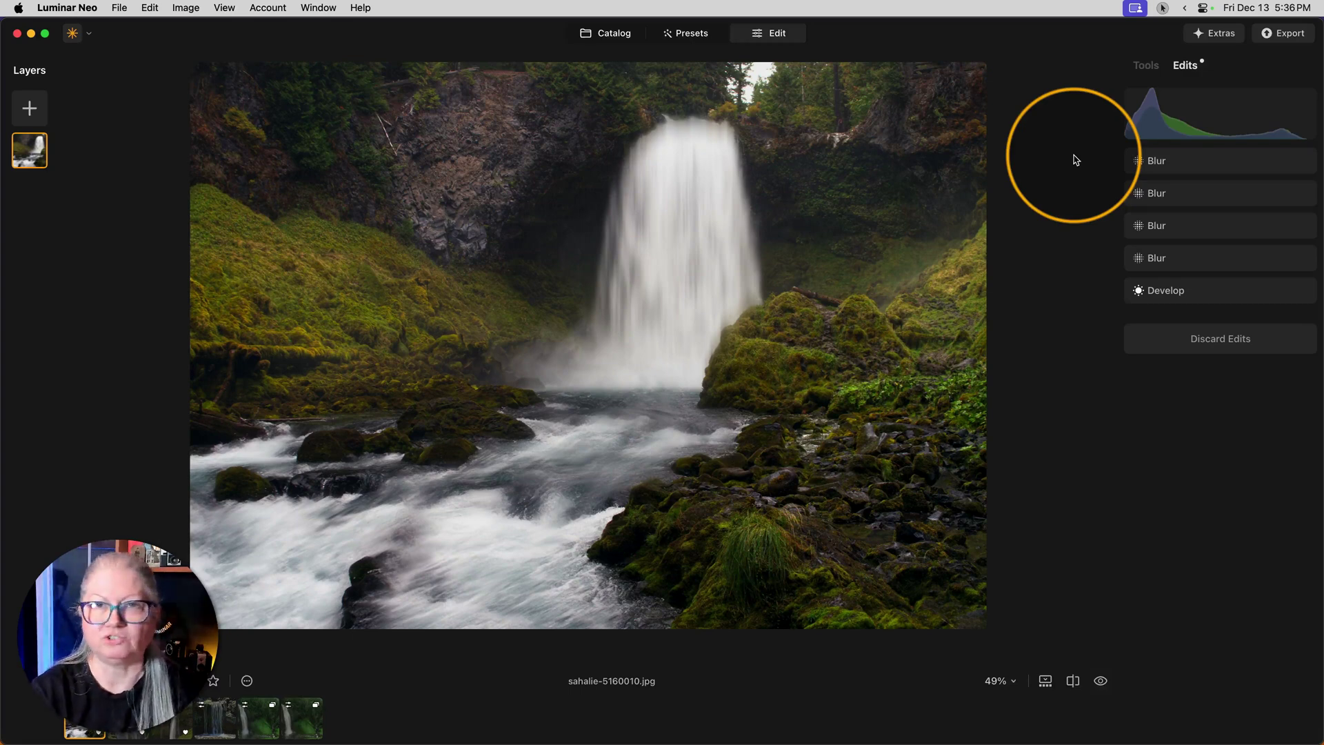
key(backslash)
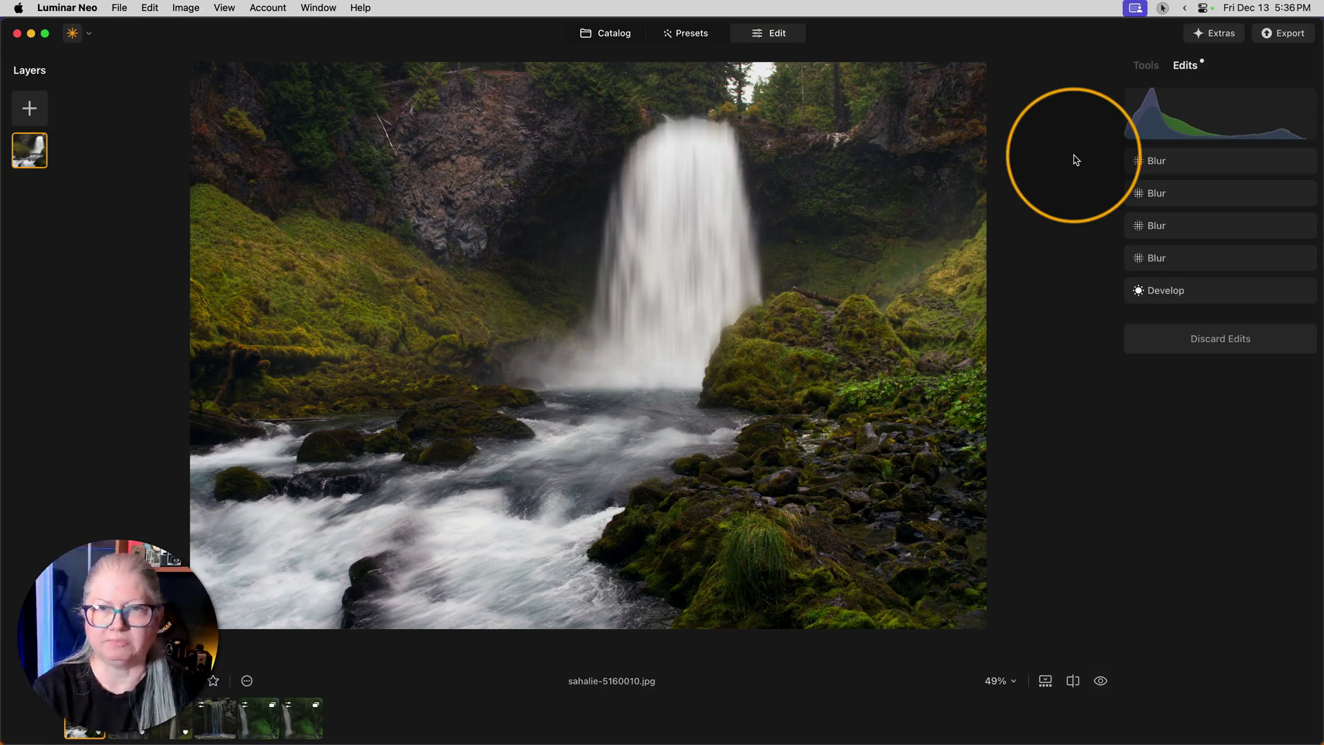
key(Right)
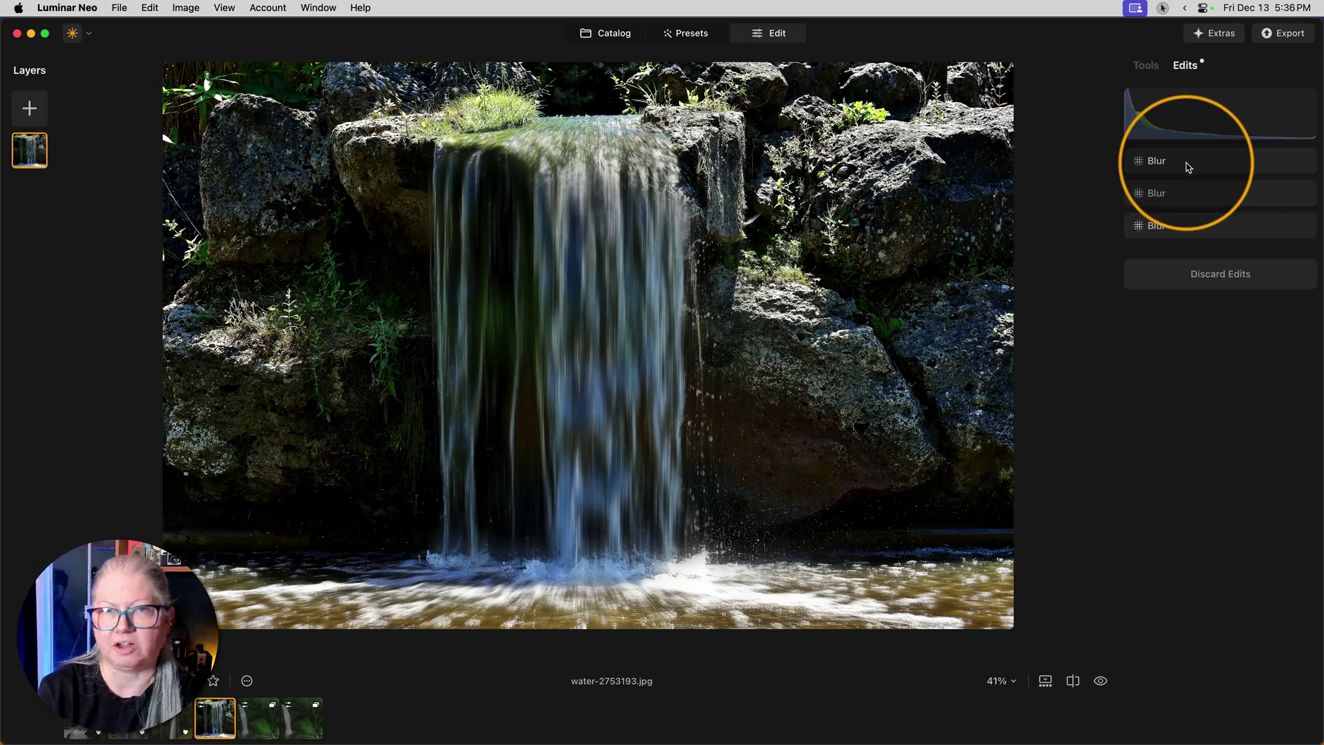
Step: Expand the third Blur edit and toggle its motion blur off and back on to compare
click(1205, 229)
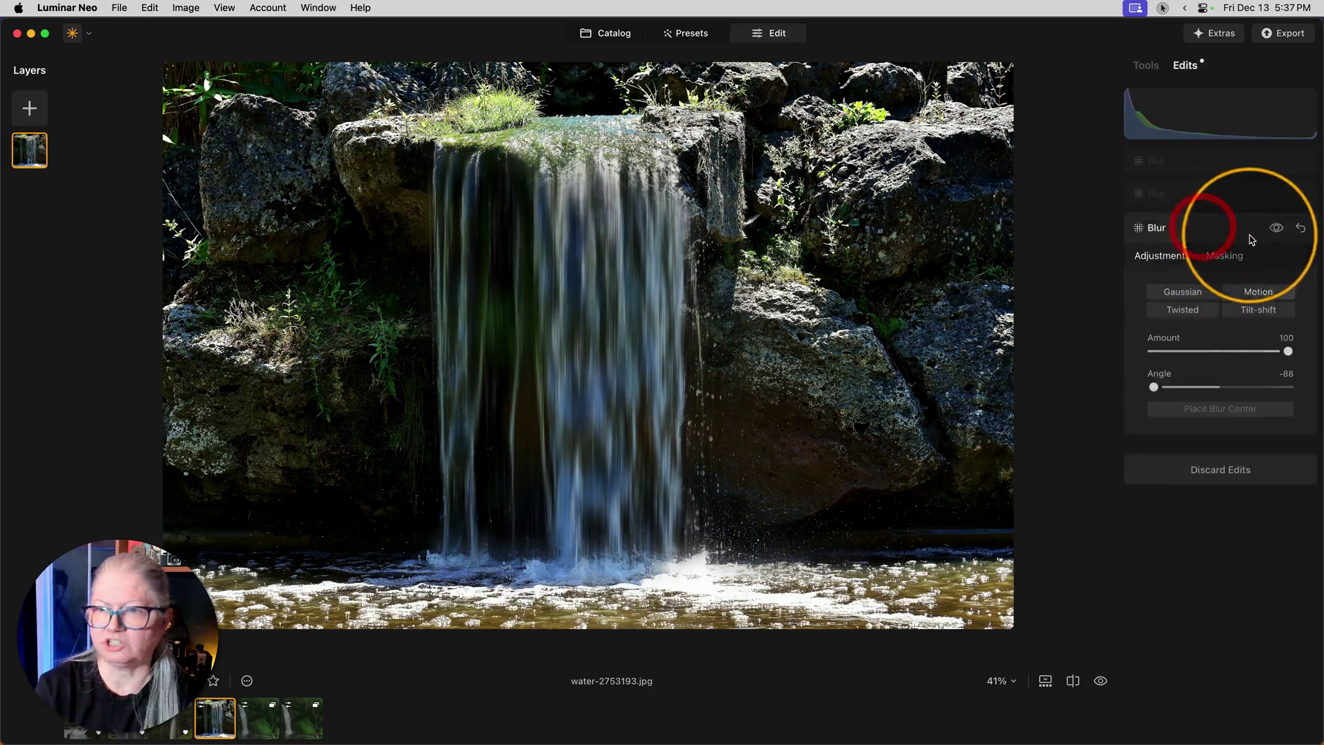
click(1275, 229)
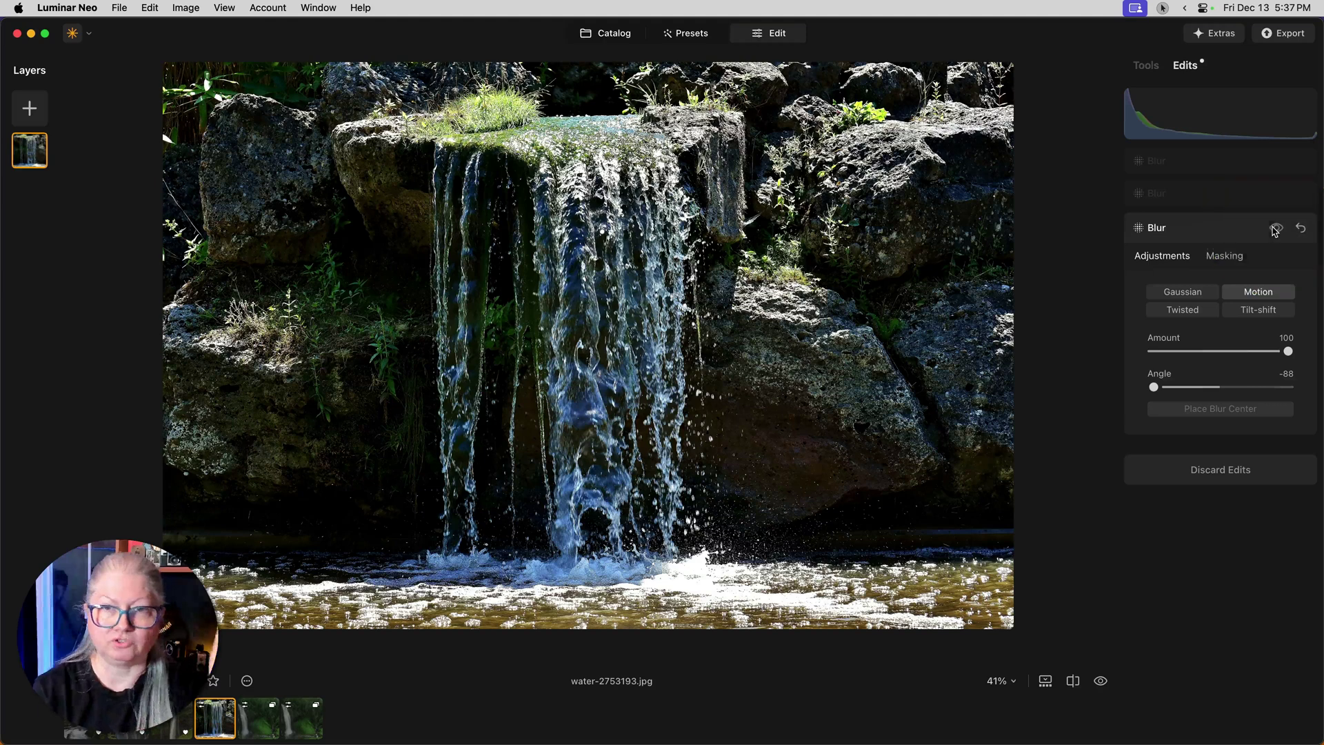
click(1275, 230)
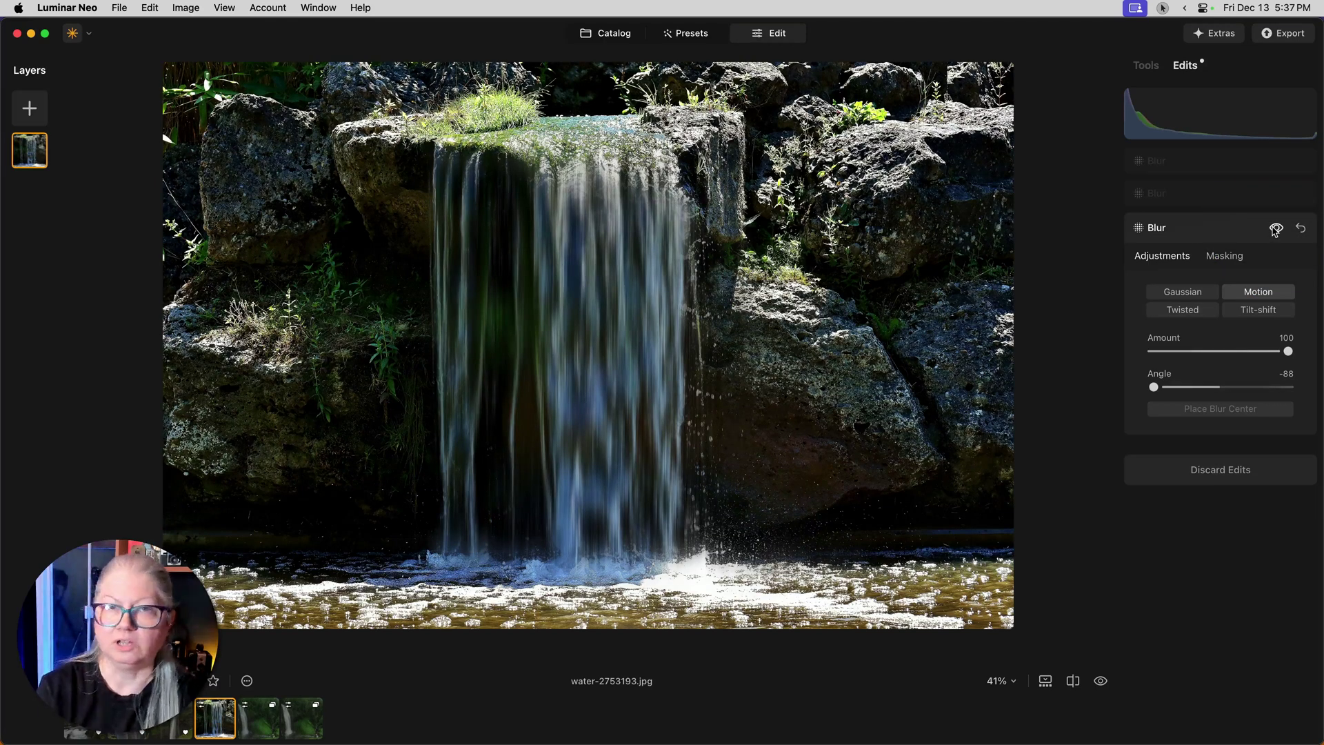
click(1203, 200)
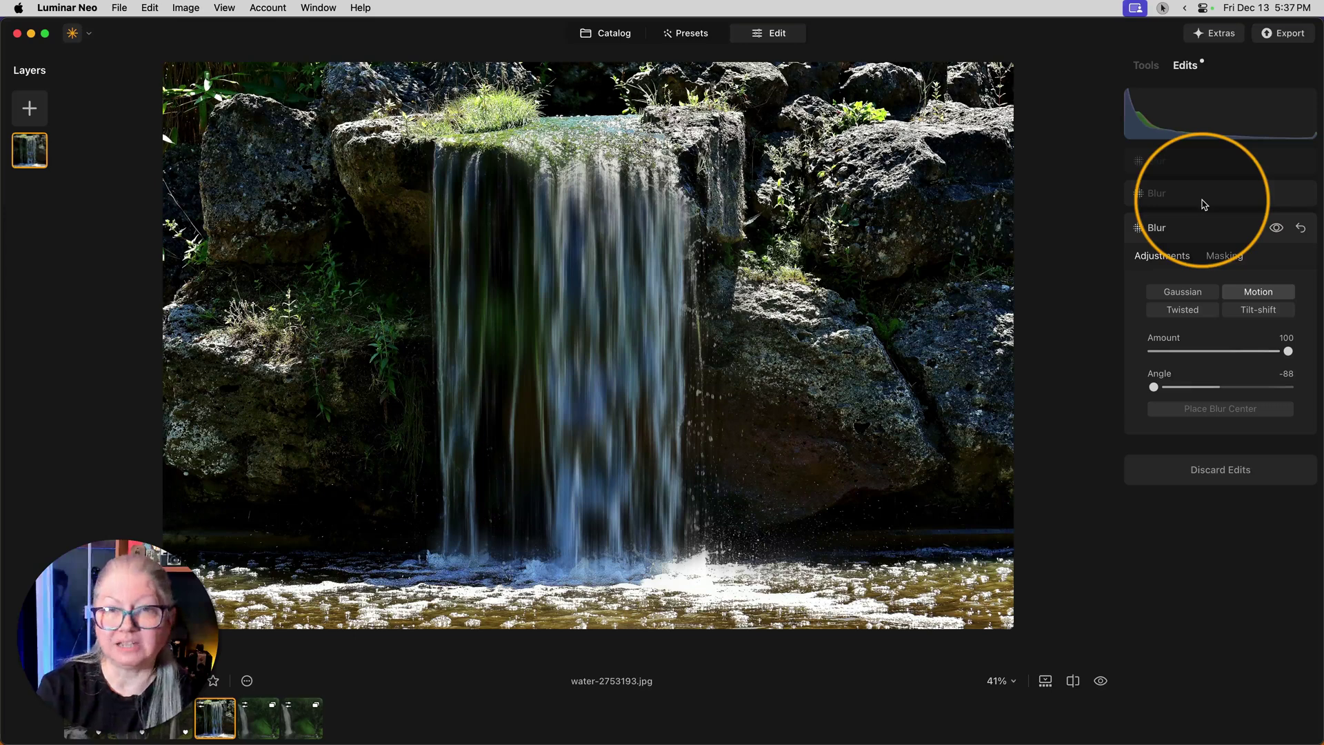
Step: Recentre the second twisted blur on the waterfall base at Amount 37, and adjust the top blur's strength
click(1202, 199)
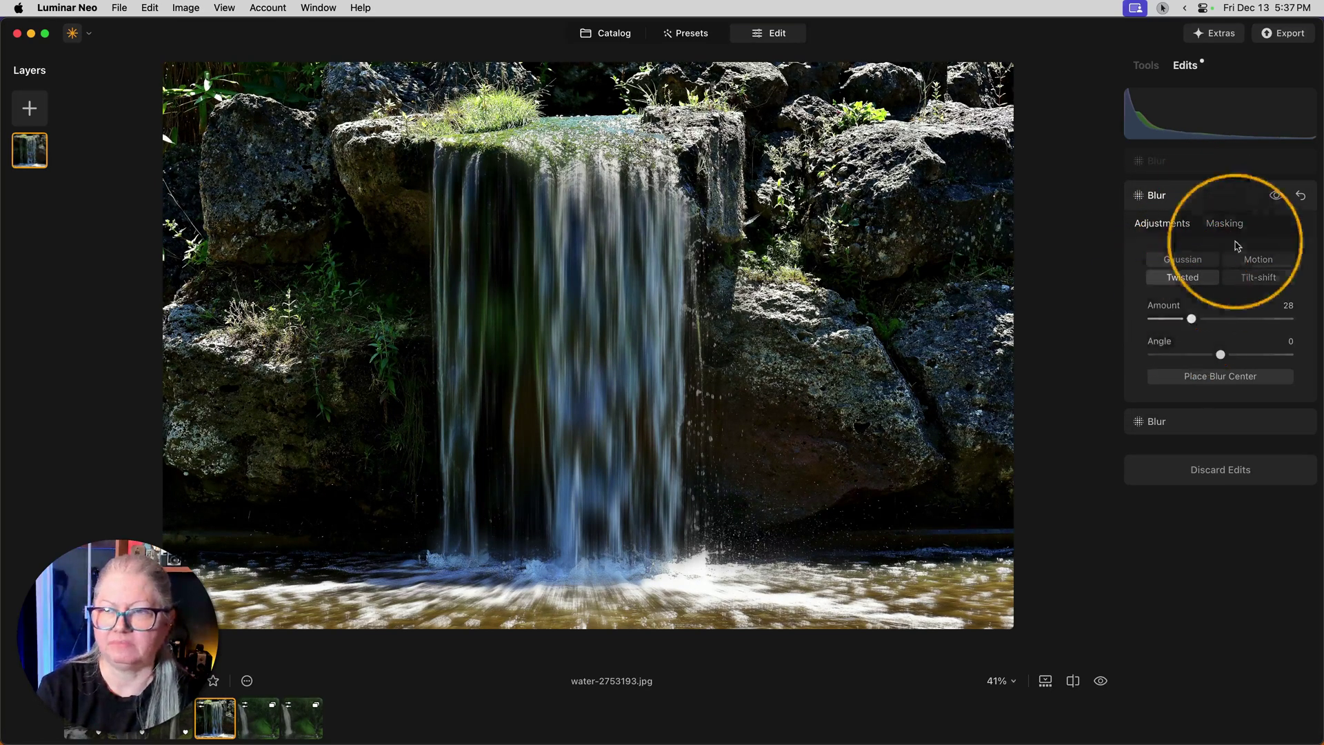
drag(1191, 319, 1265, 319)
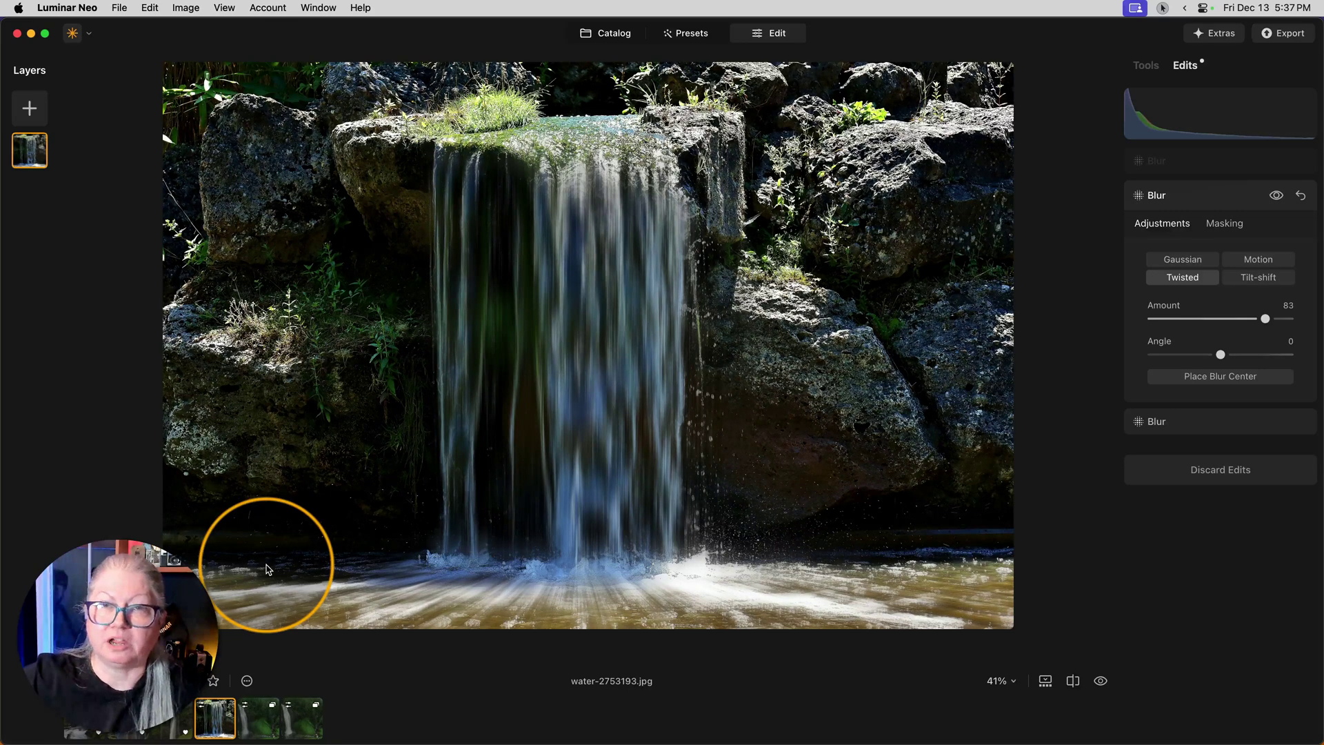
click(1207, 378)
click(577, 536)
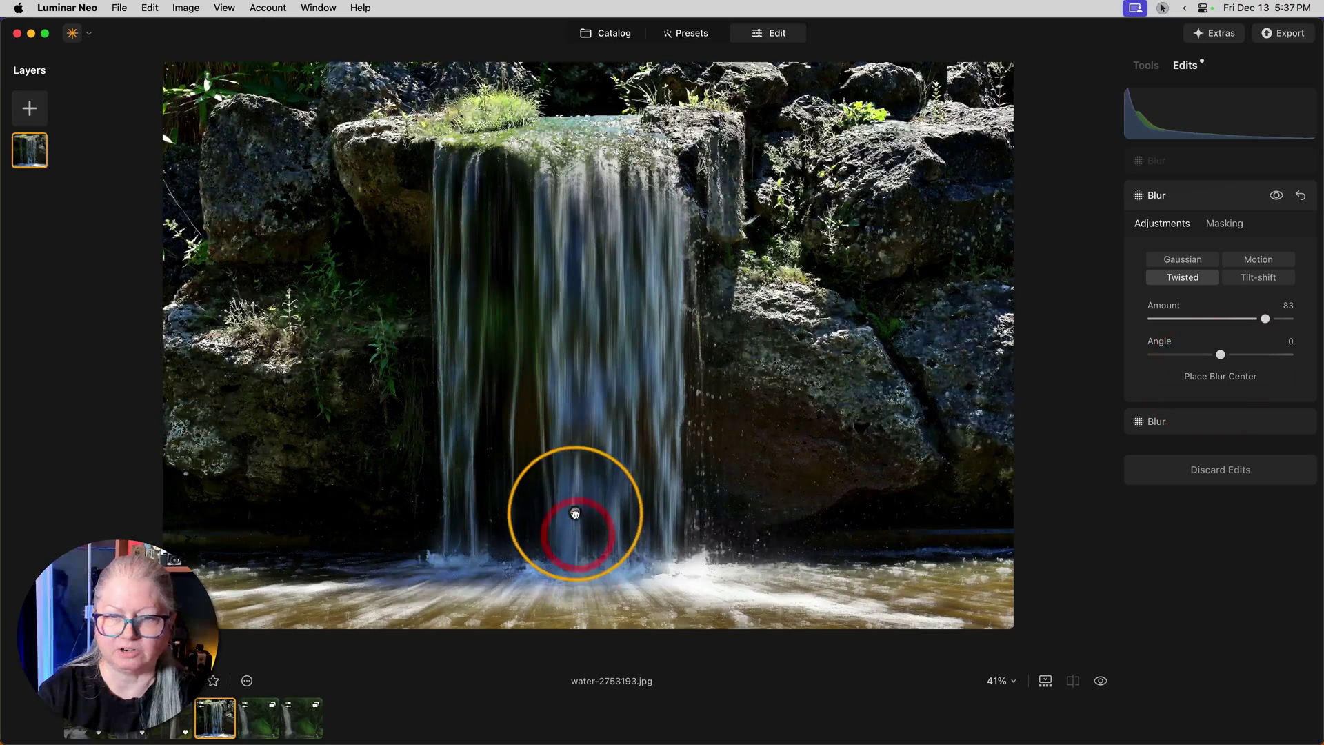
drag(576, 514, 562, 555)
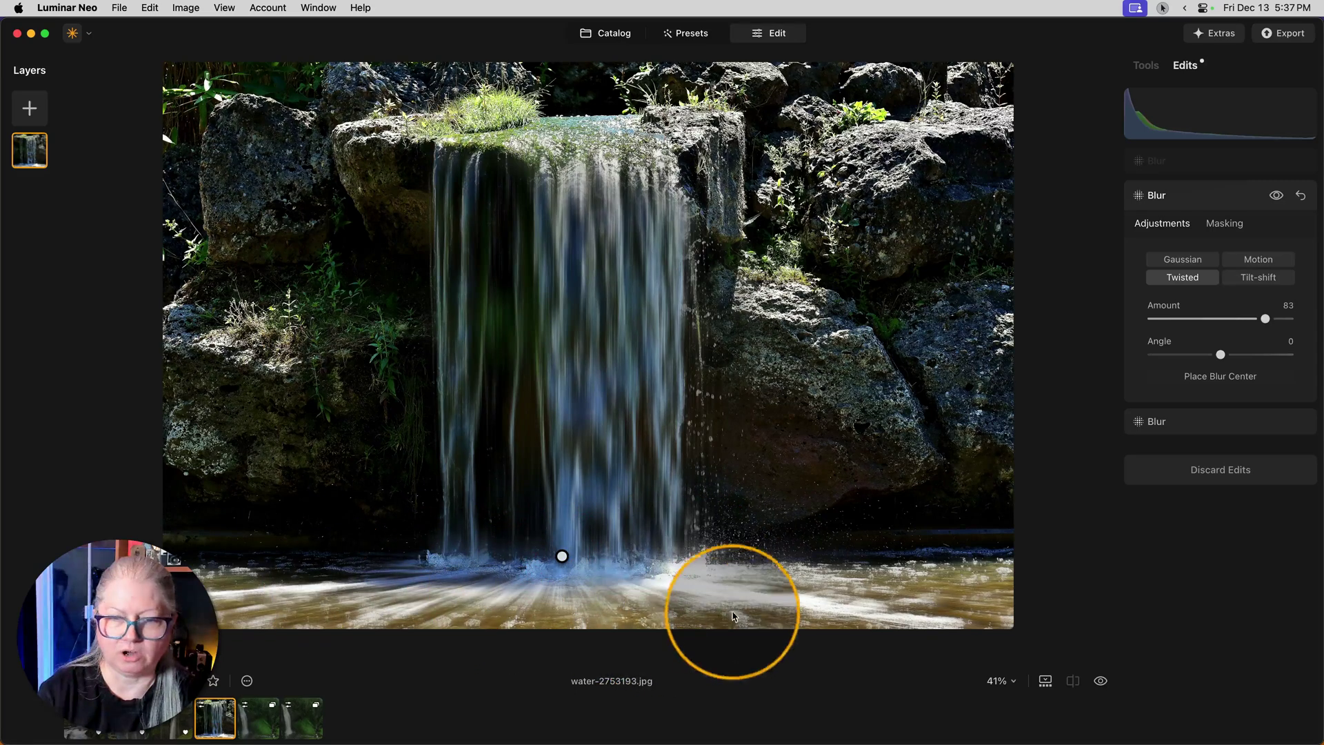
drag(1172, 318, 1200, 319)
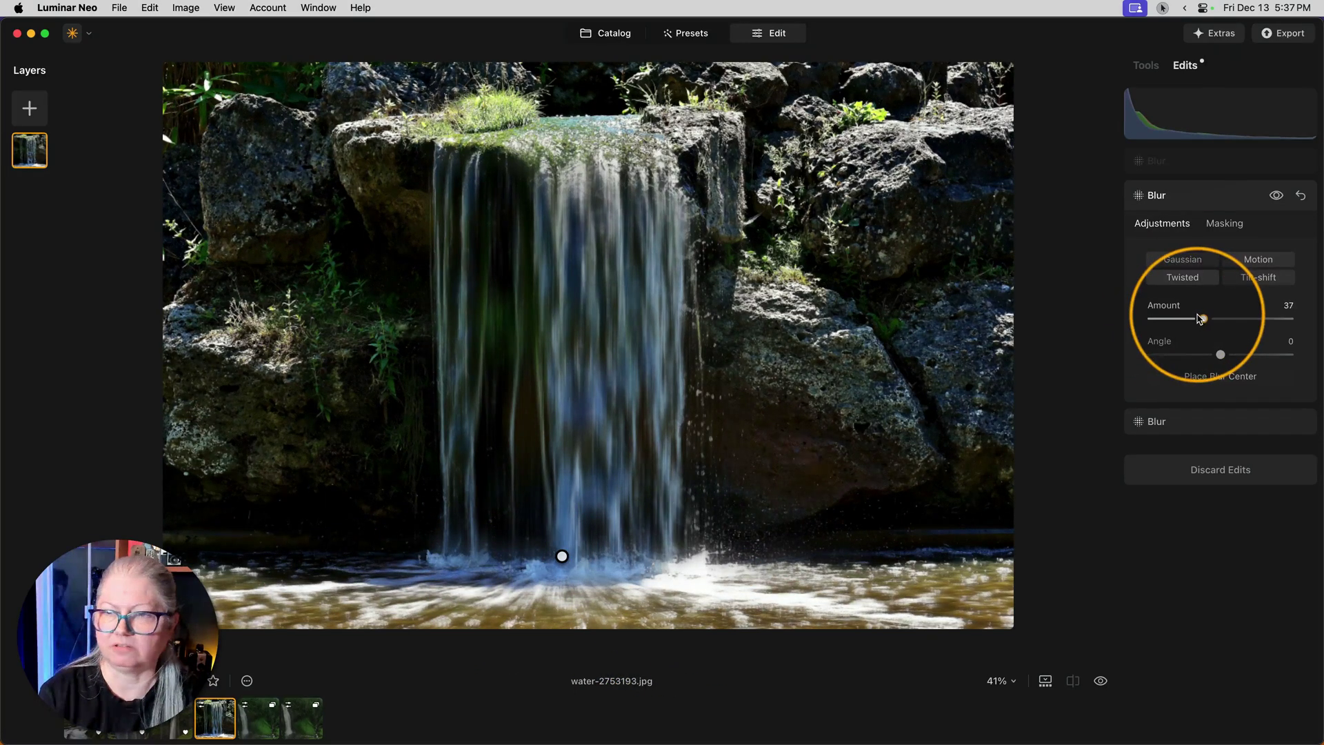
click(1187, 161)
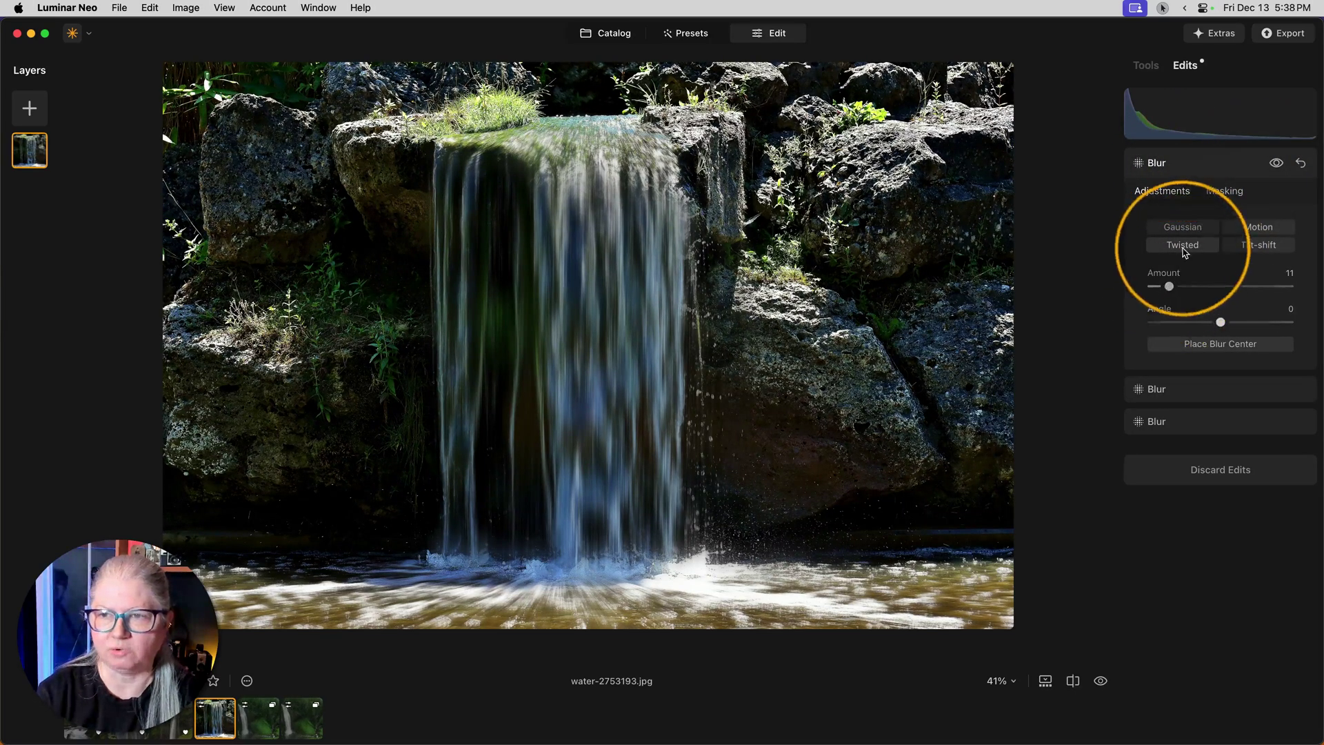
drag(1170, 288, 1126, 274)
key(g)
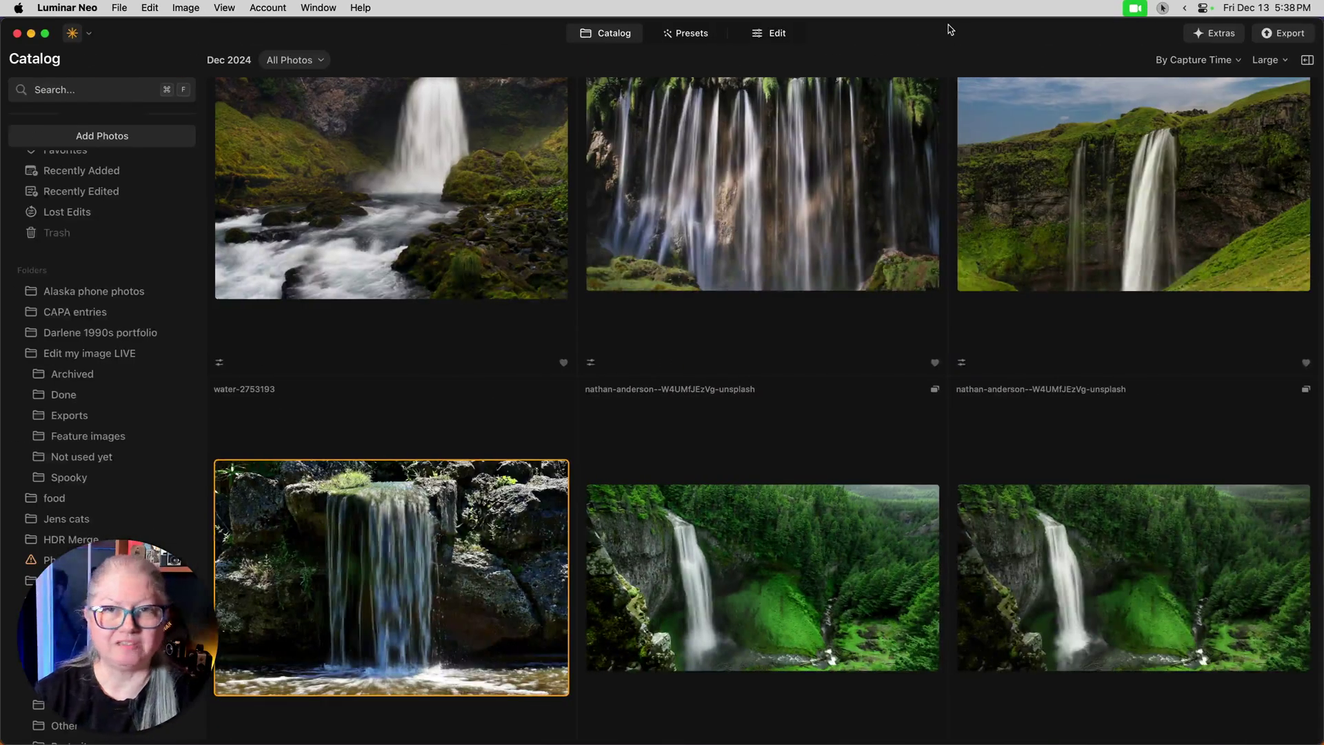